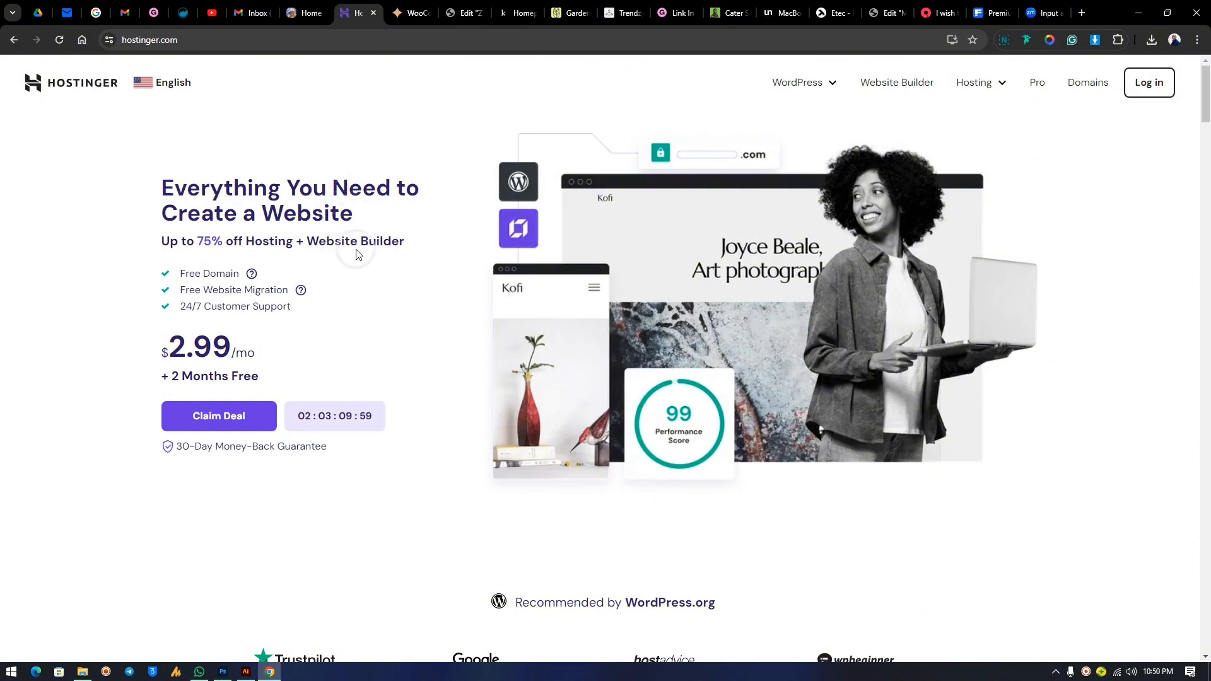
Look over the hosting plan cards on the Hostinger homepage, then close that tab.
scroll(545, 307, "down", 4)
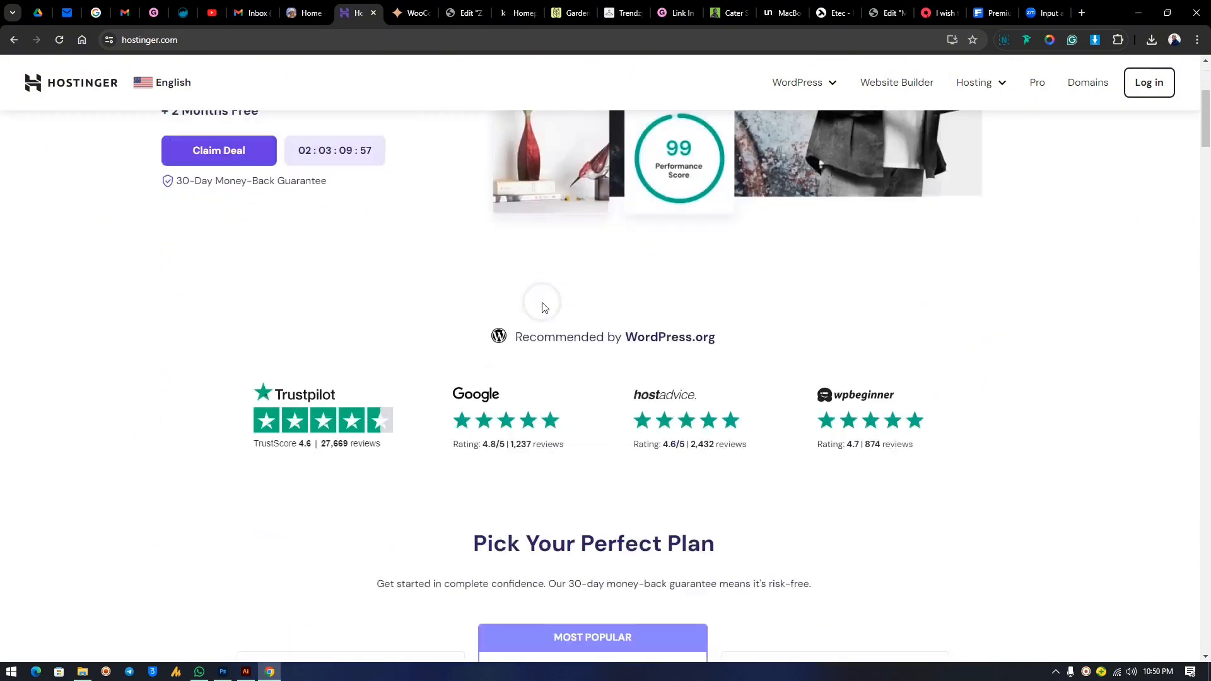
scroll(545, 308, "down", 10)
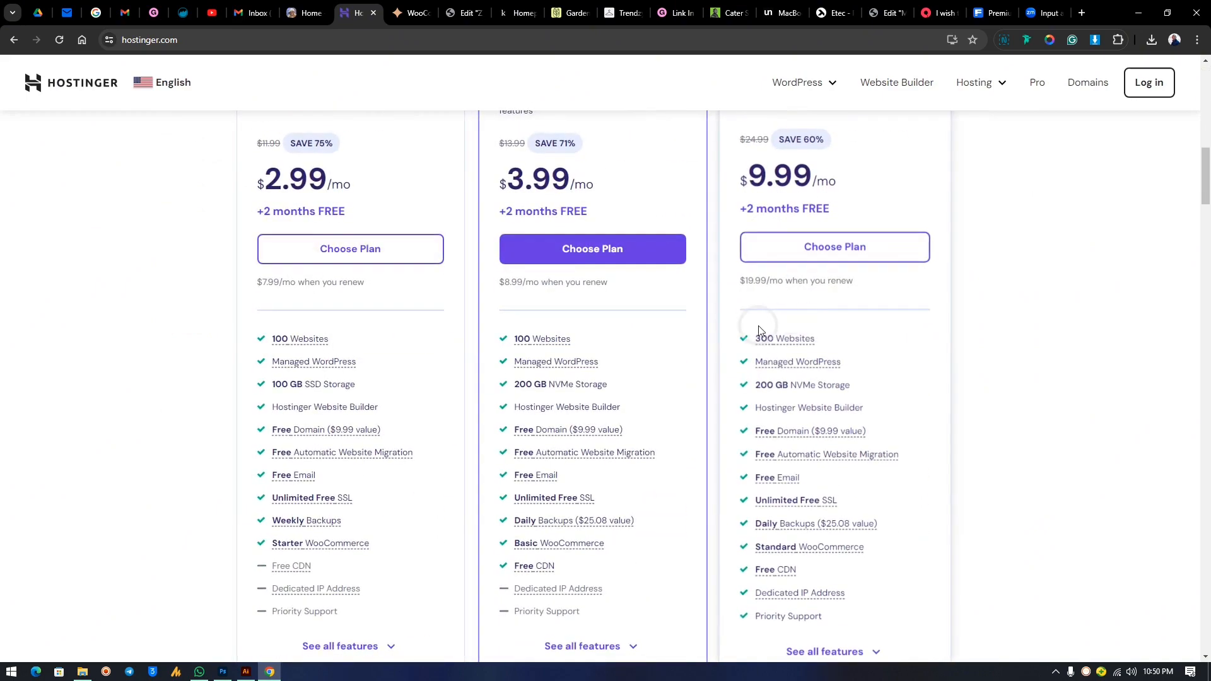
scroll(759, 331, "up", 4)
scroll(649, 328, "up", 6)
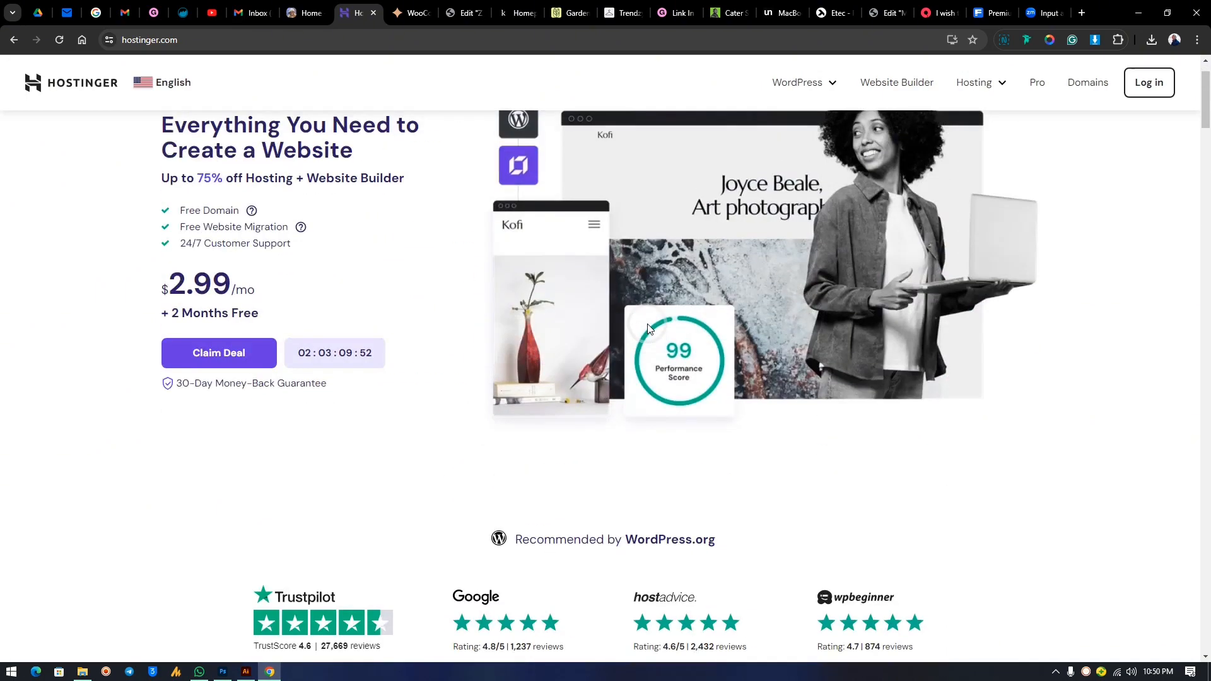
scroll(647, 323, "up", 1)
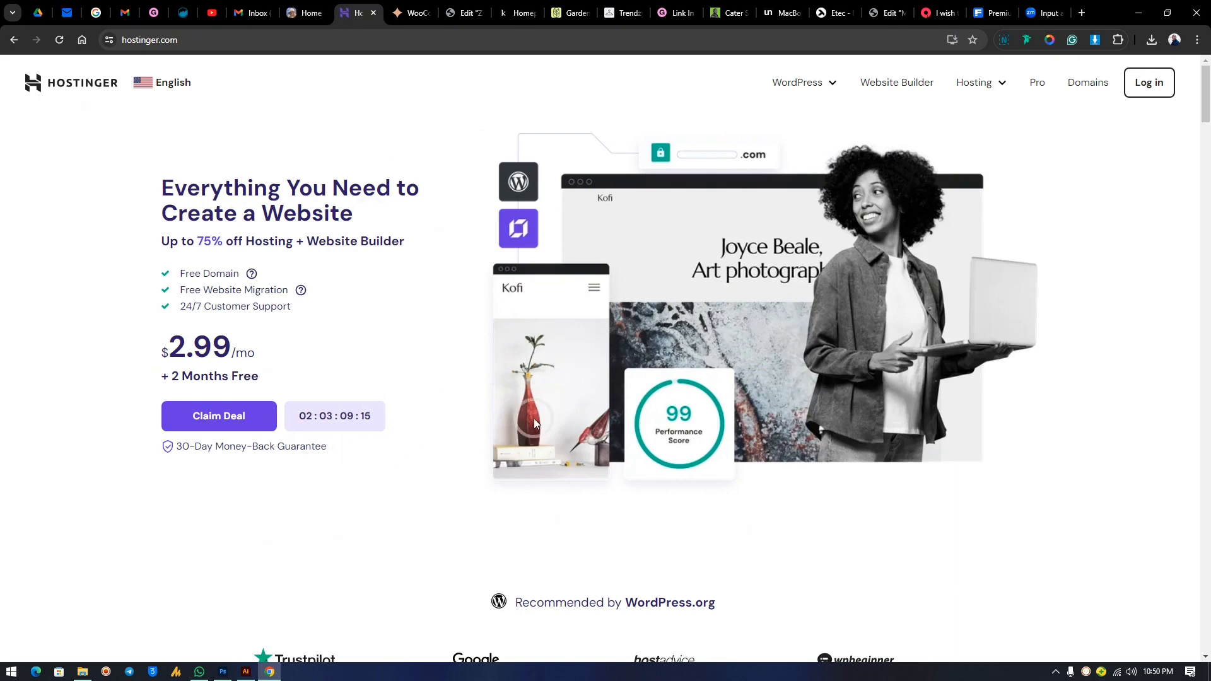
left_click(401, 434)
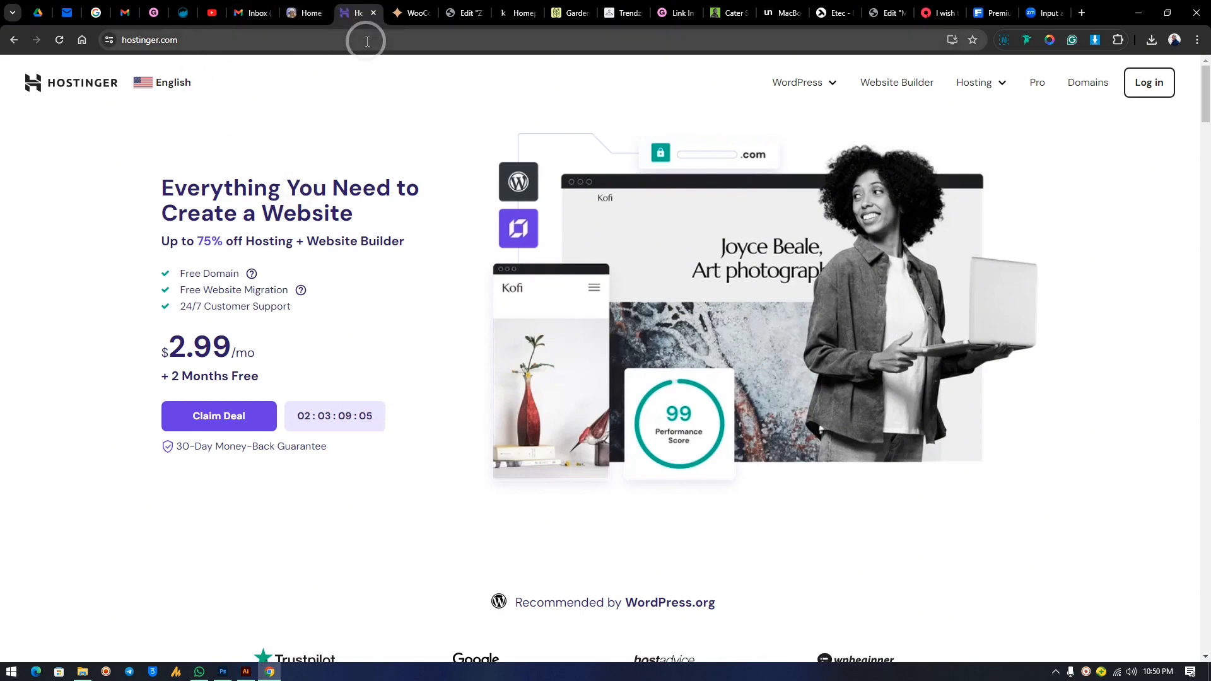
left_click(374, 12)
From the Gmail inbox, check the business account's address in the account panel, then close the panel.
left_click(256, 13)
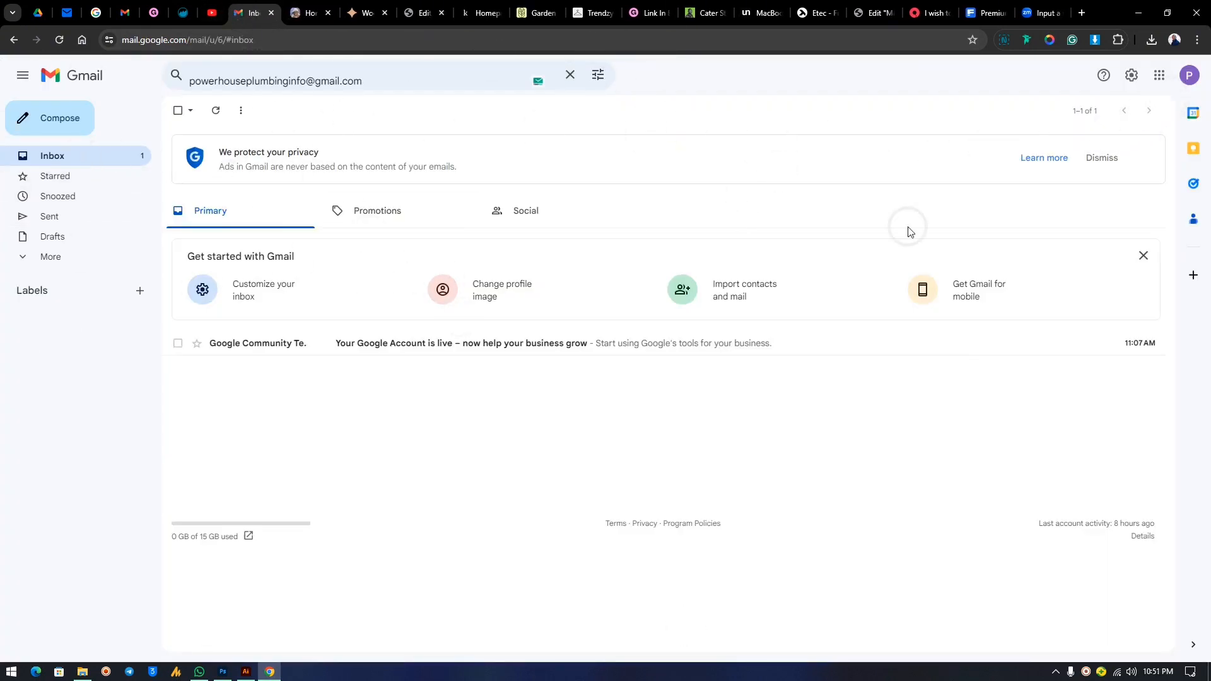
left_click(1191, 77)
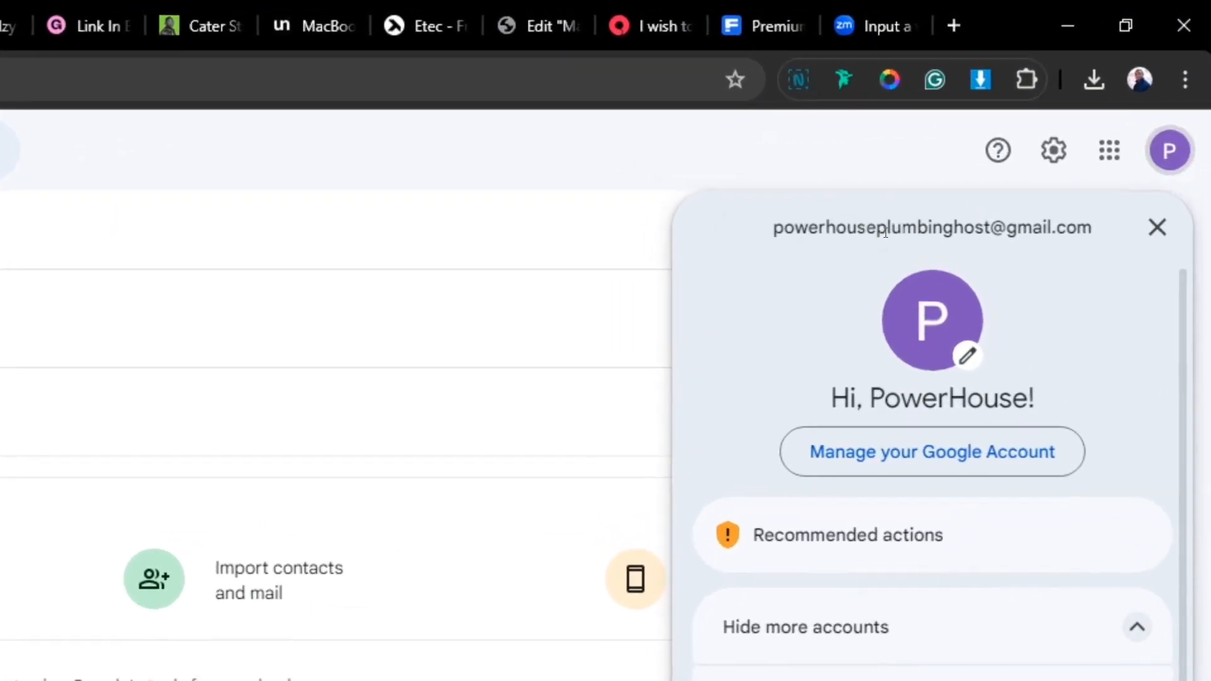
left_click_drag(949, 218, 991, 229)
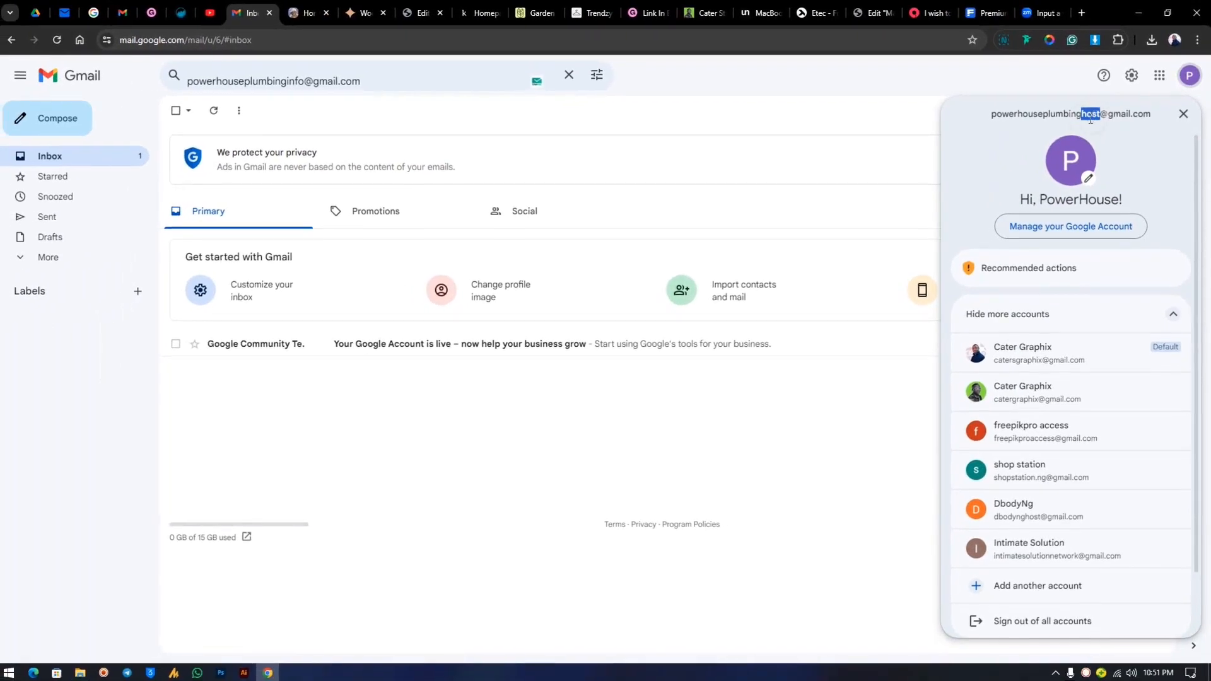
left_click(1097, 110)
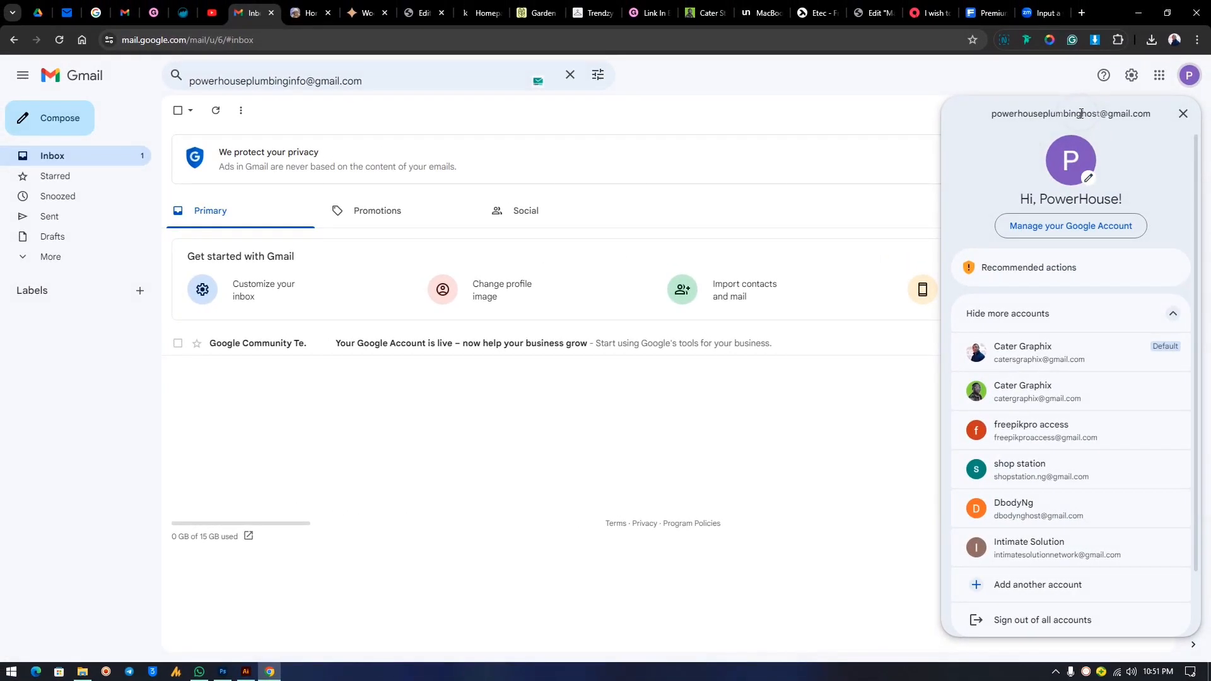
left_click(1183, 114)
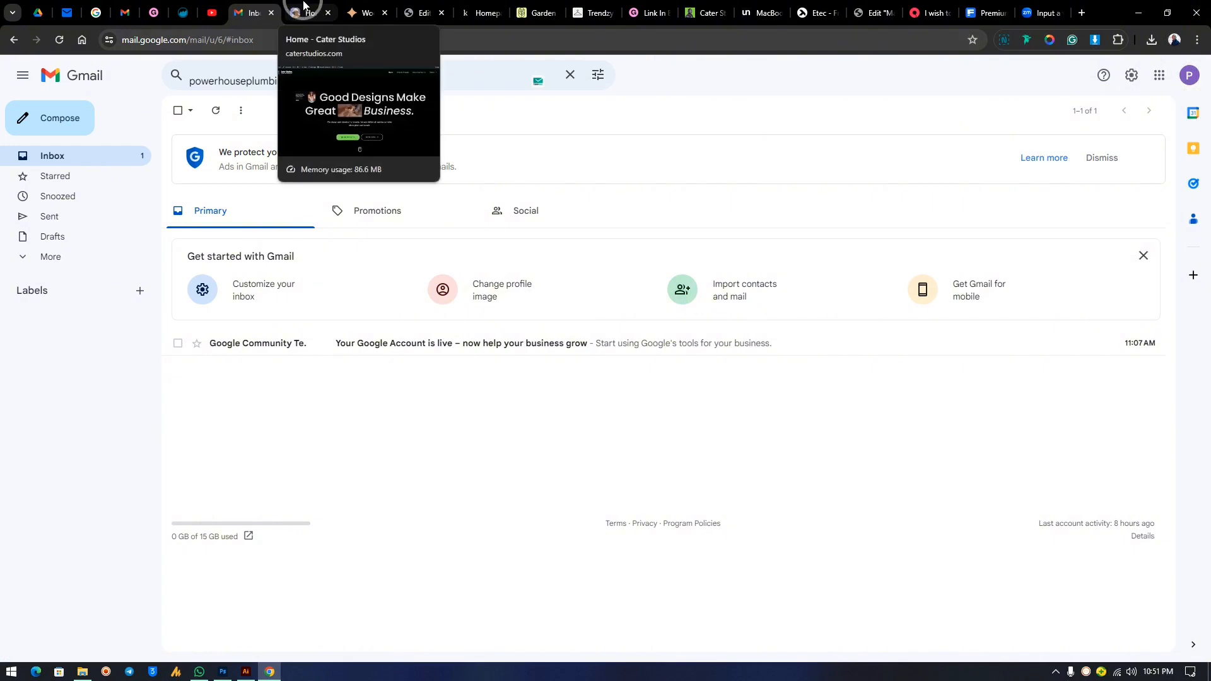
Switch to the Cater Studios home tab and scroll the site down to its footer links.
left_click(304, 5)
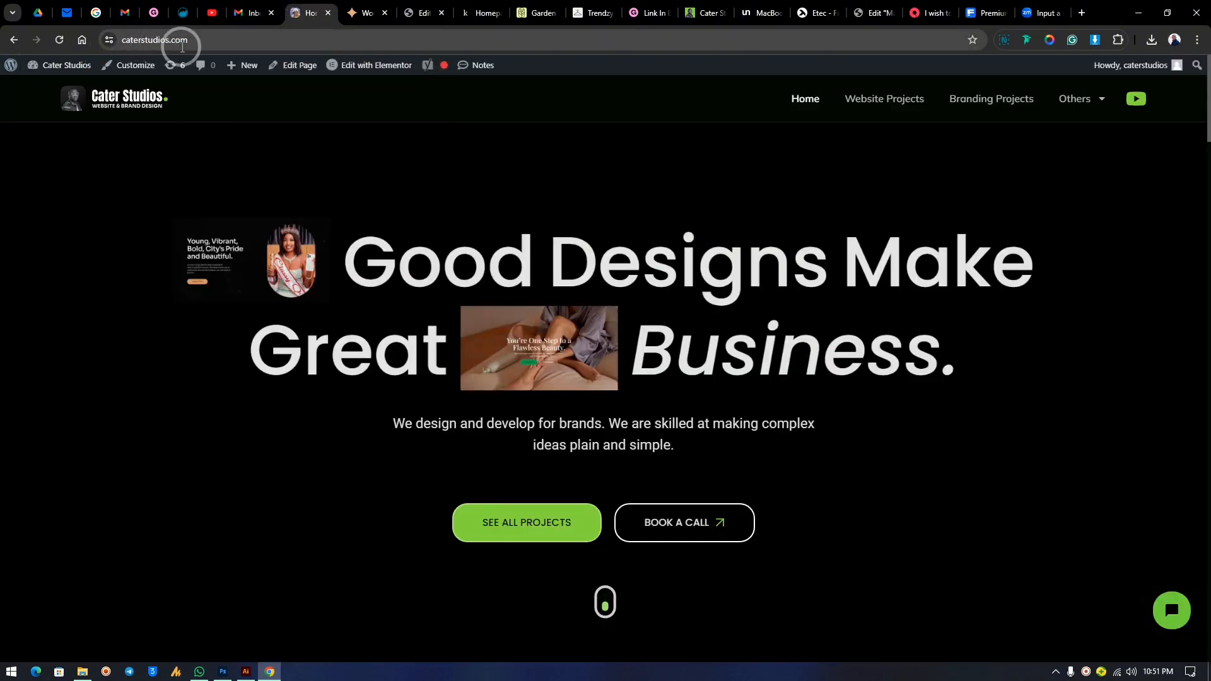
mouse_move(1094, 106)
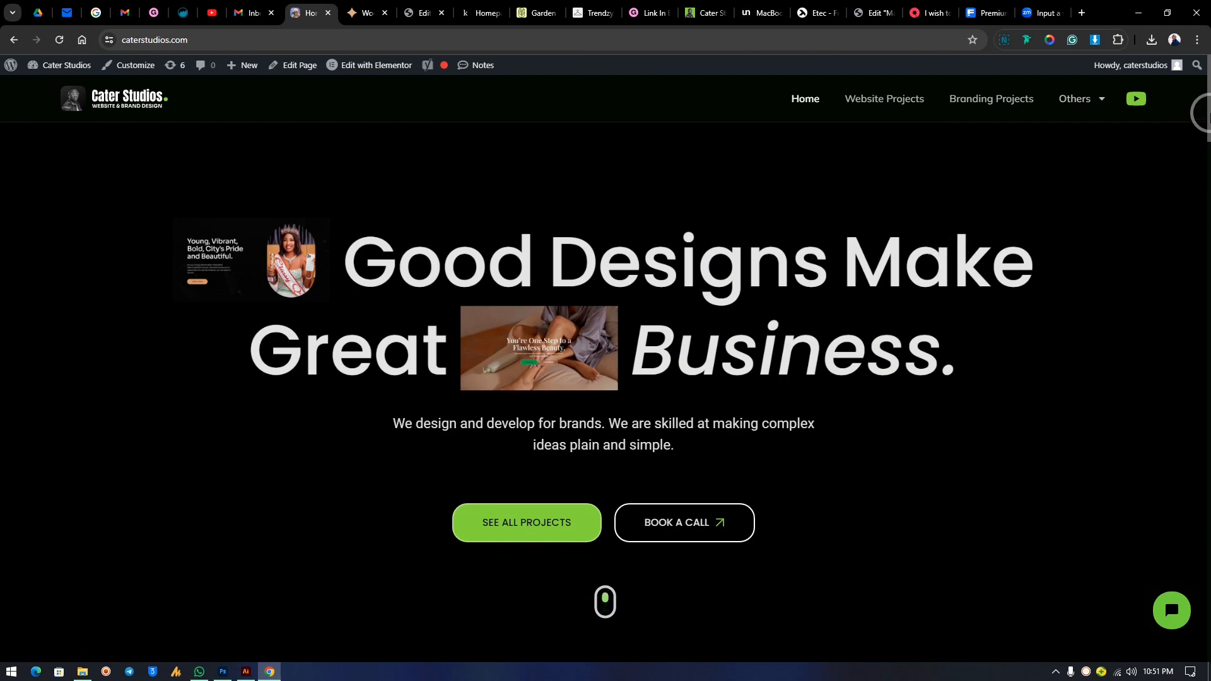
left_click_drag(1207, 114, 1143, 669)
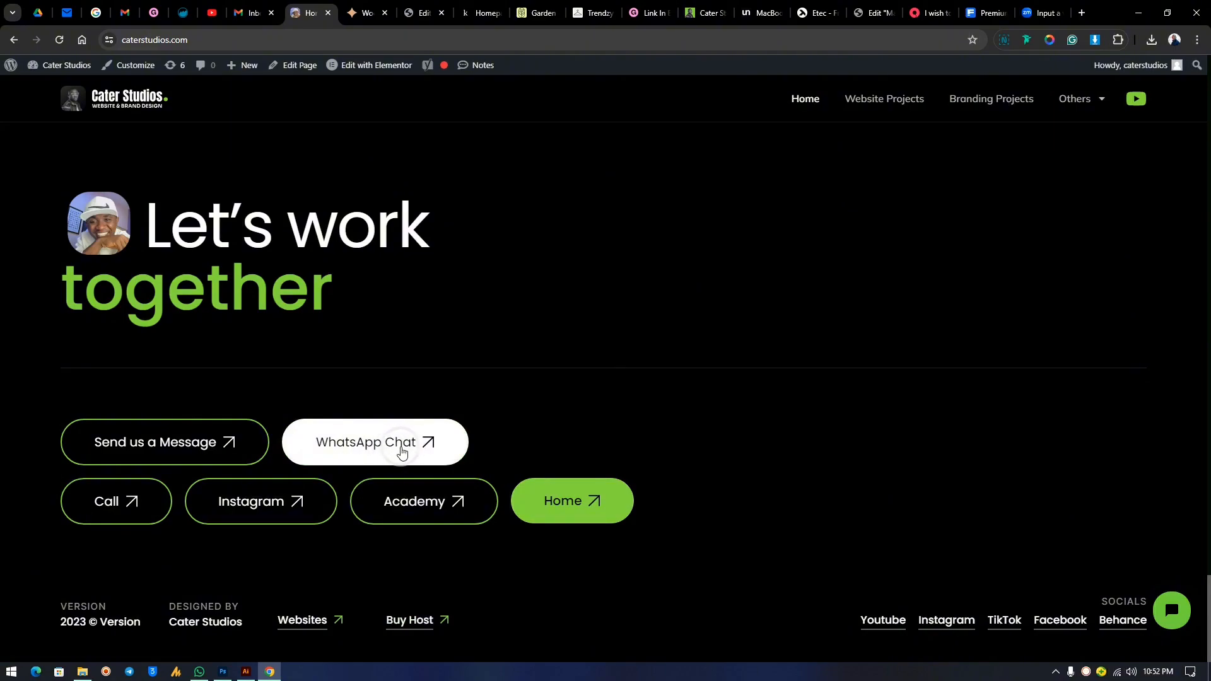
scroll(655, 408, "up", 10)
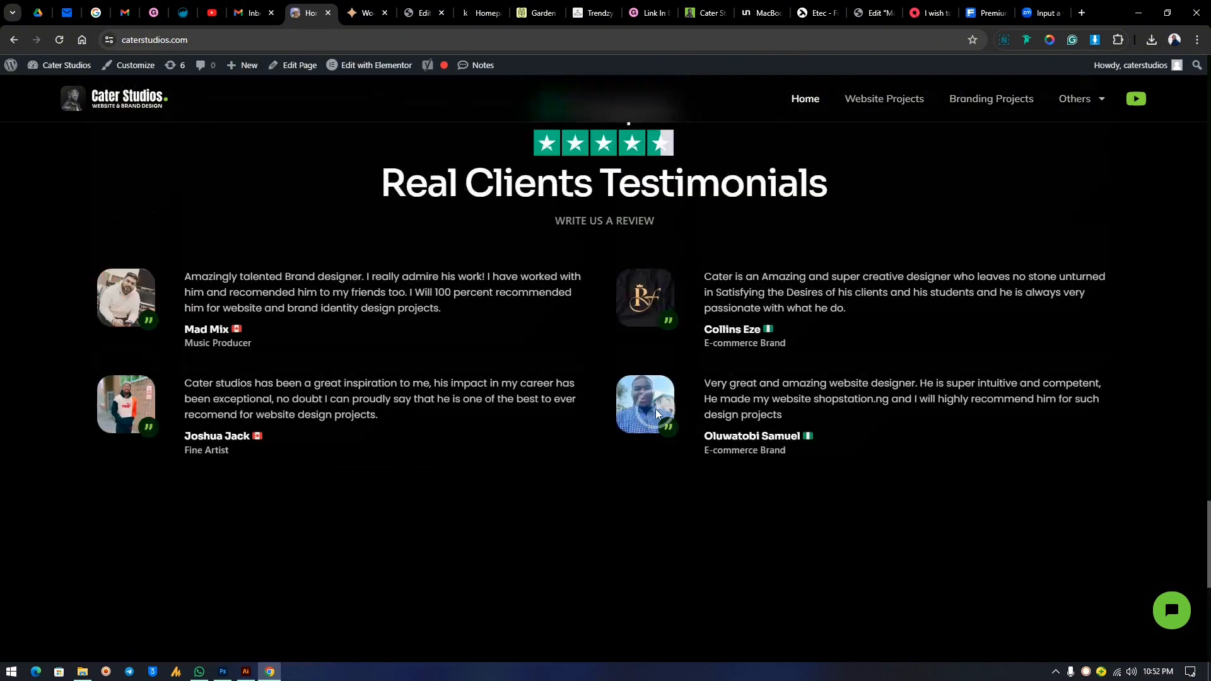
scroll(656, 409, "up", 15)
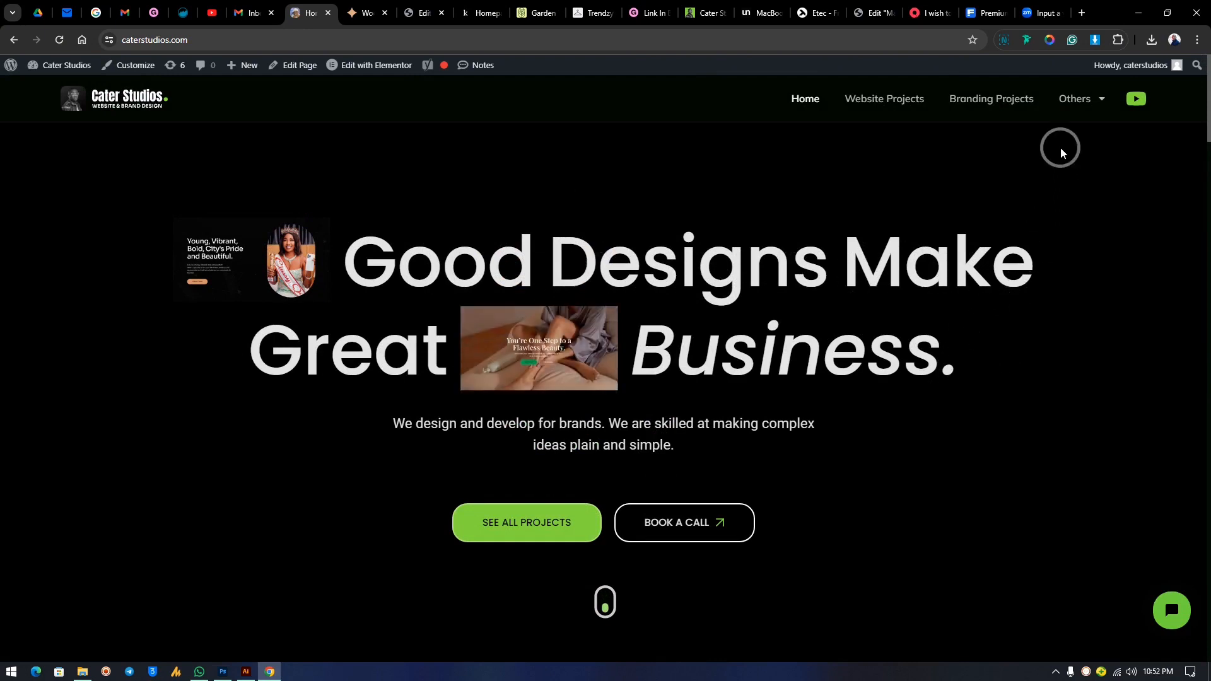
mouse_move(1079, 99)
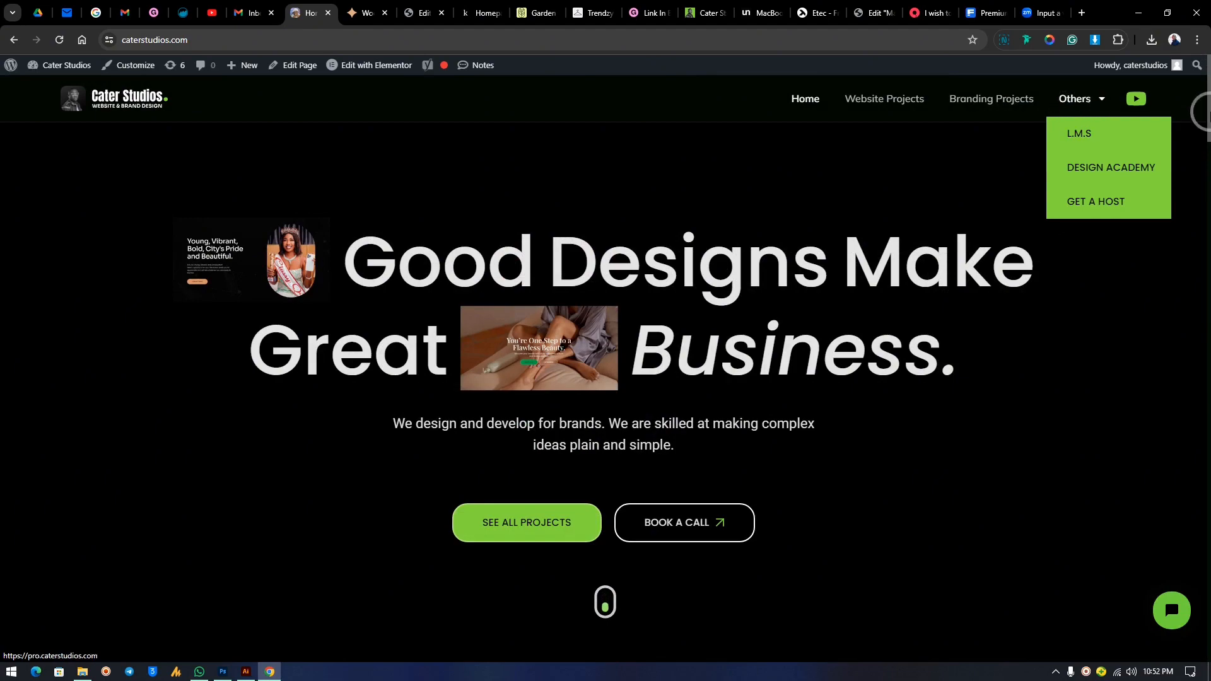
left_click_drag(1210, 114, 1210, 680)
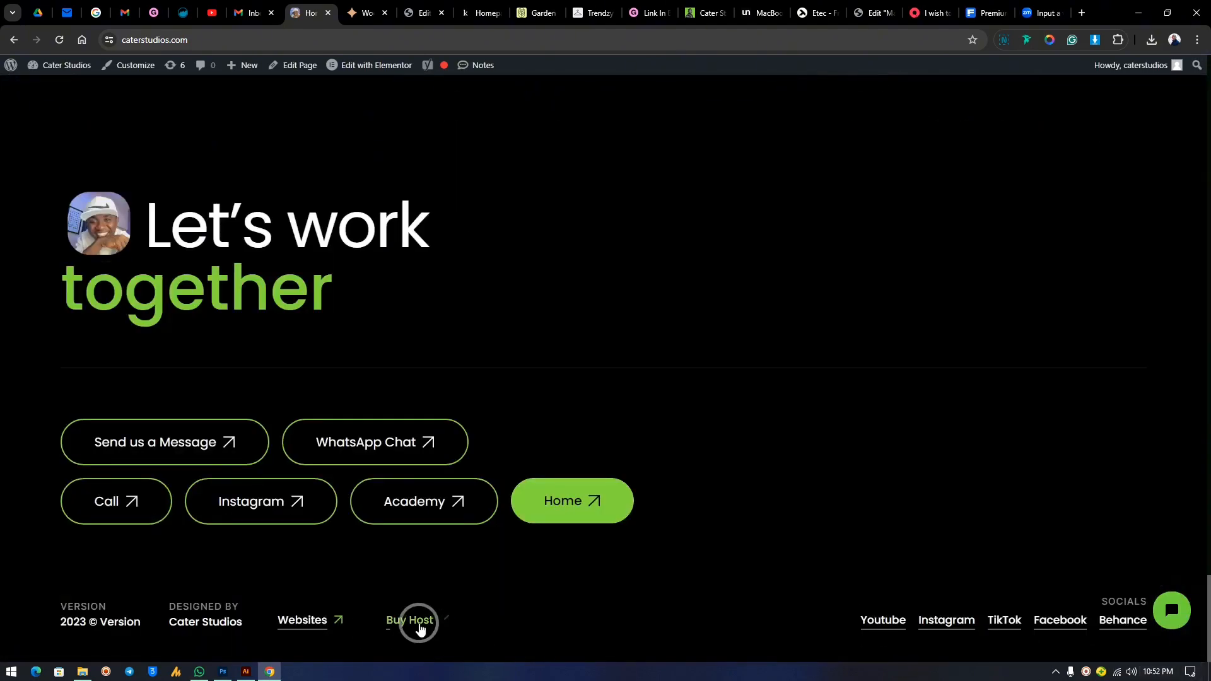
Follow the footer Buy Host link to Hostinger, claim the deal, and choose the Premium plan.
left_click(417, 622)
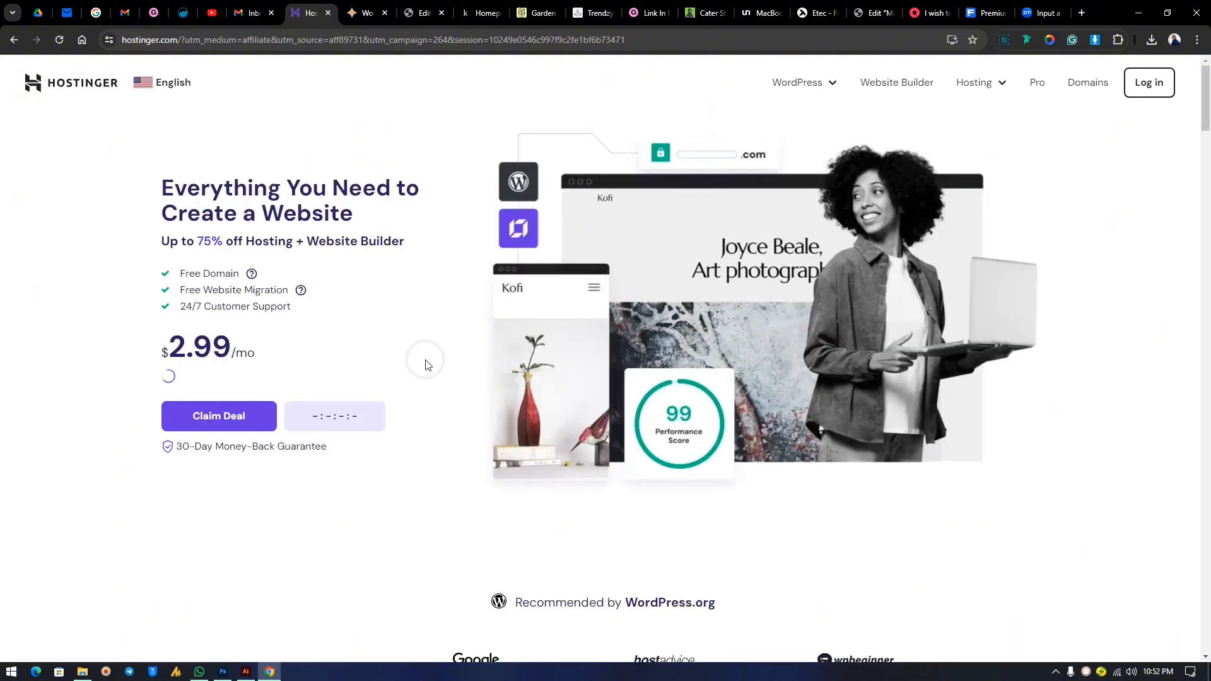
left_click(232, 418)
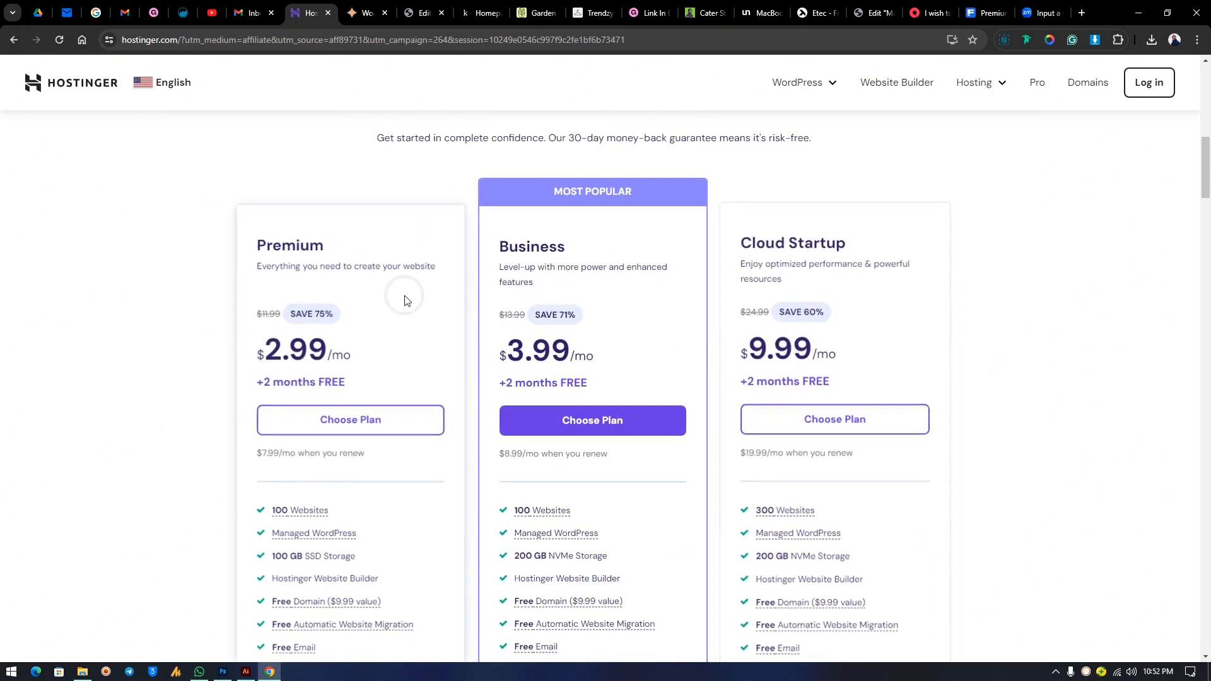
left_click(339, 428)
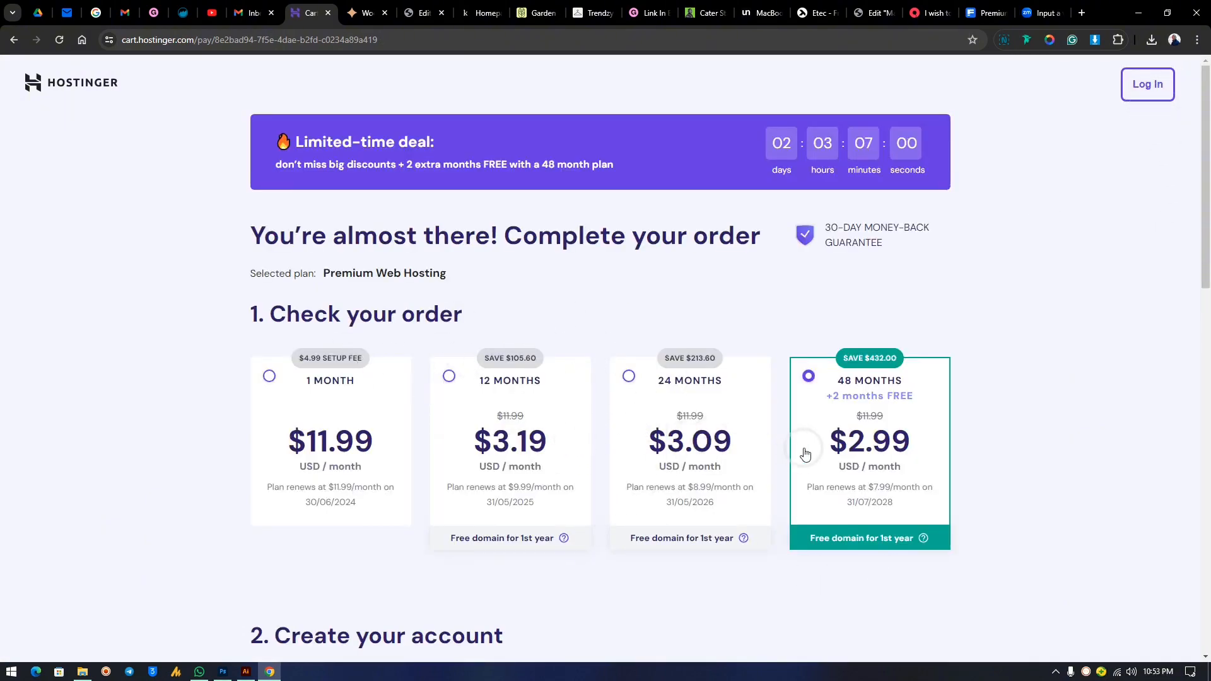
Select the 12-month term for Premium Web Hosting and verify the $38.28 order total.
scroll(931, 368, "down", 10)
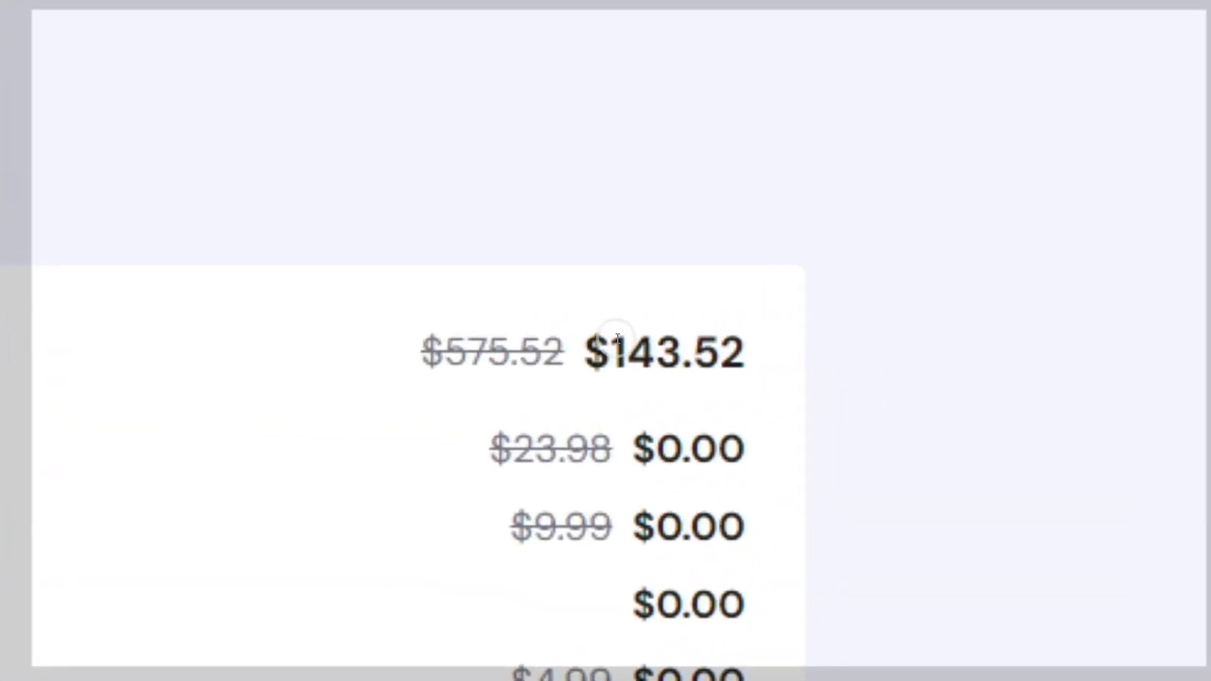
scroll(808, 343, "up", 10)
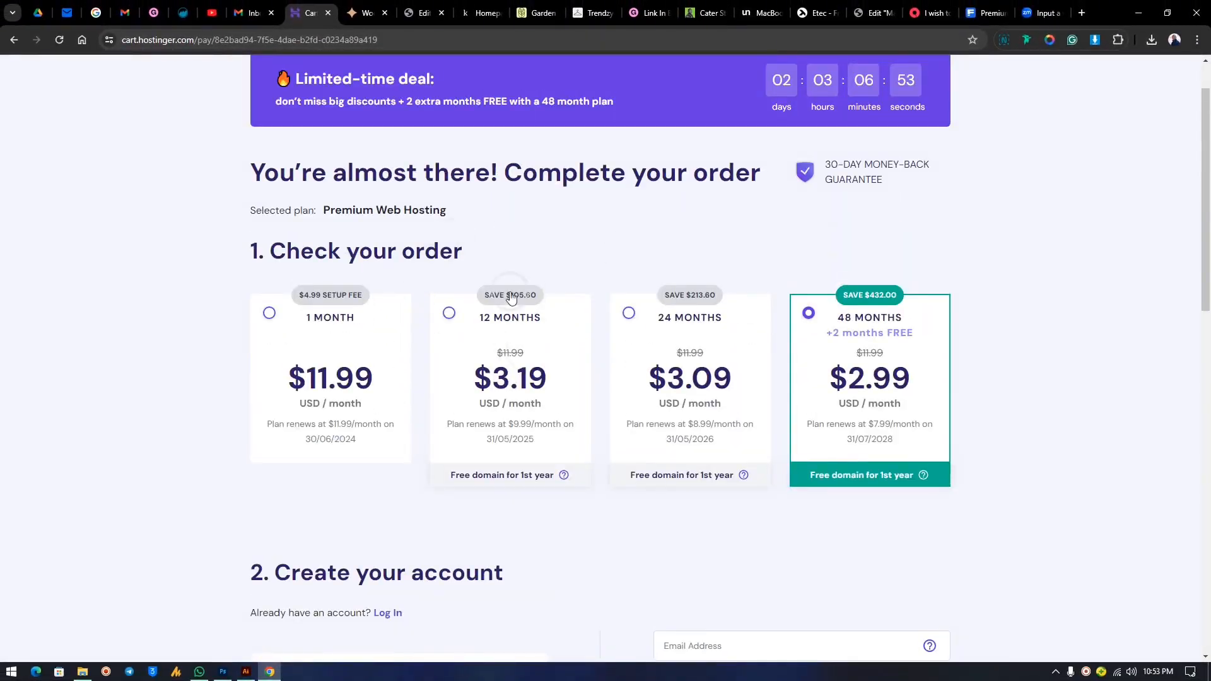
left_click(508, 350)
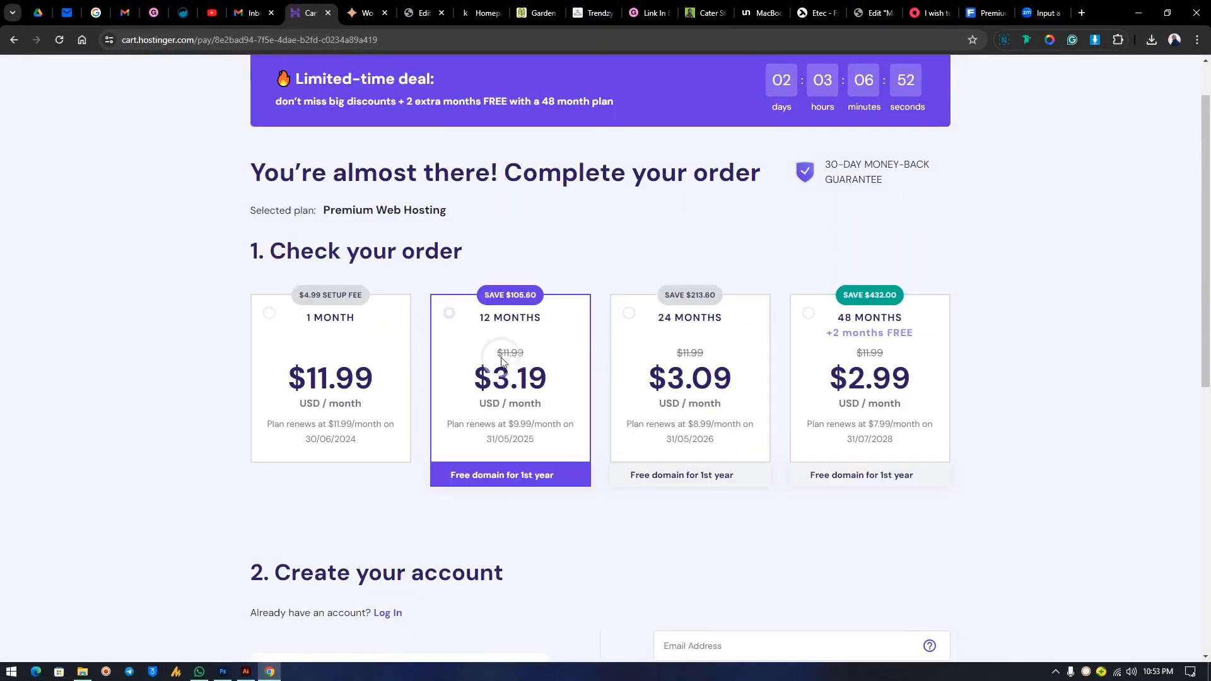
scroll(626, 374, "down", 6)
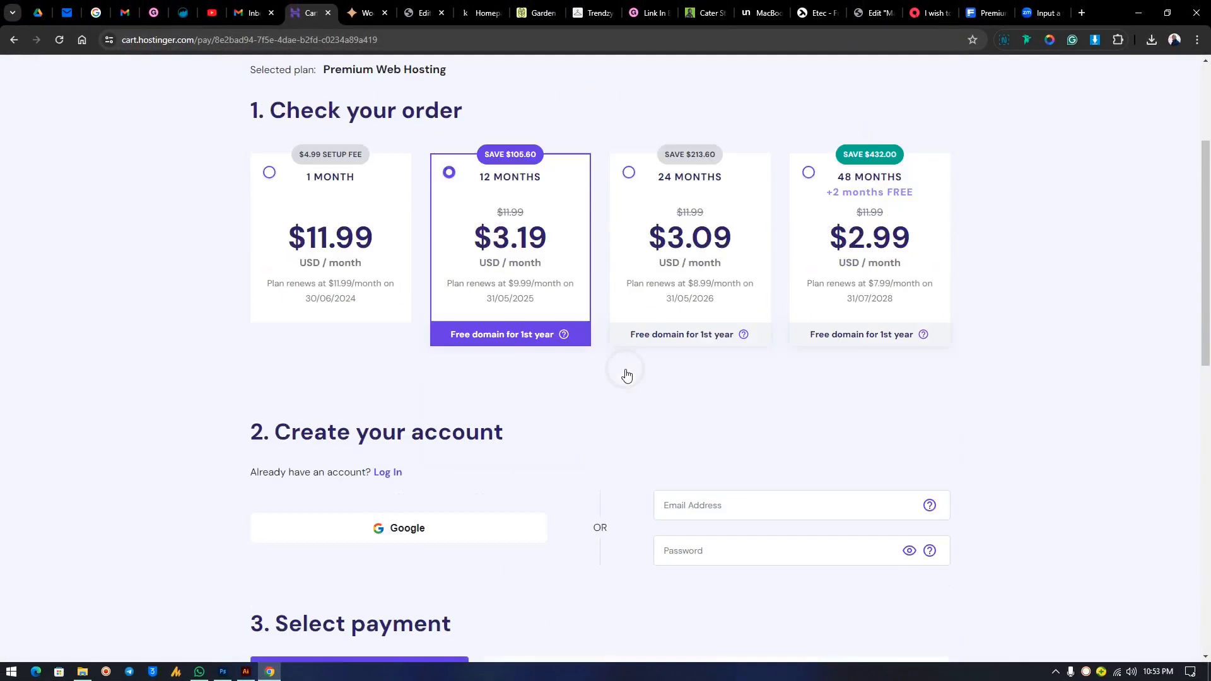
scroll(617, 359, "up", 5)
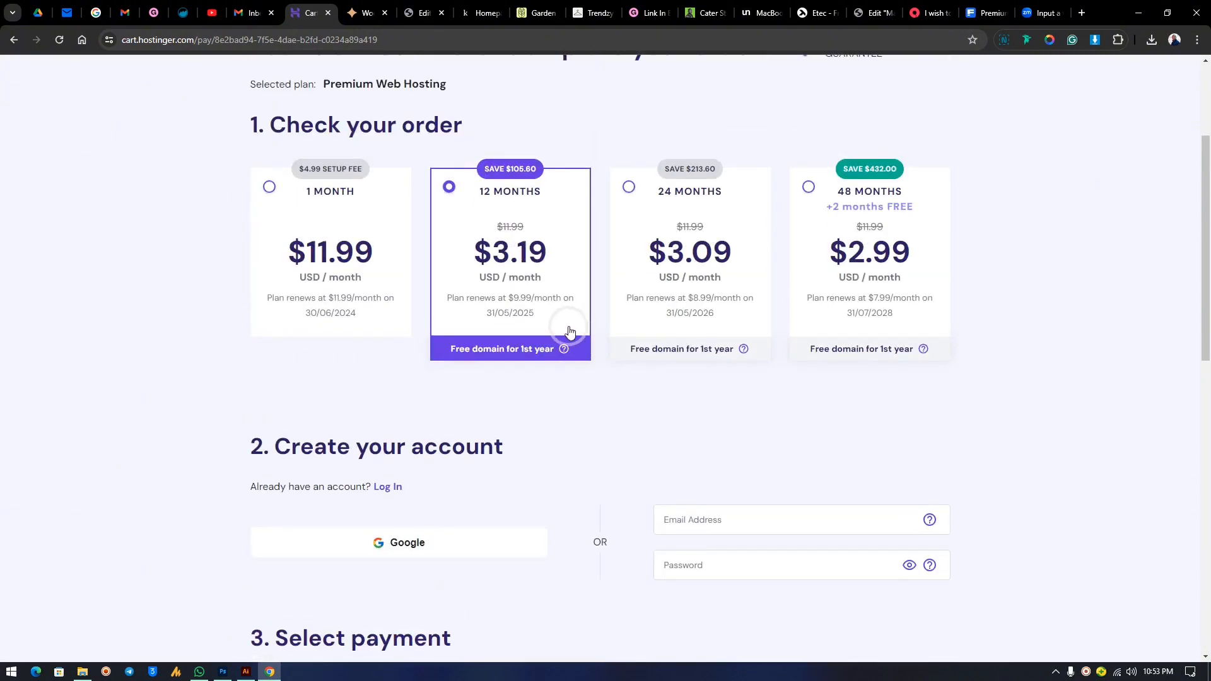
scroll(717, 376, "down", 5)
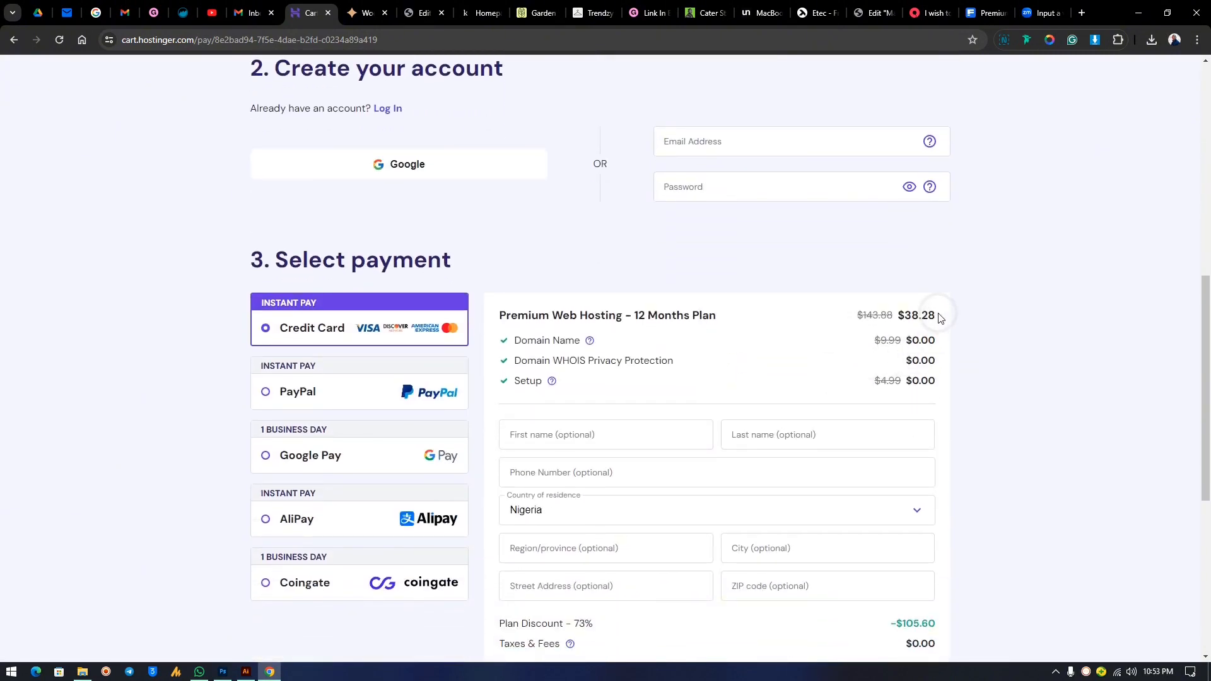
left_click_drag(939, 318, 896, 317)
scroll(605, 333, "up", 1)
left_click(722, 321)
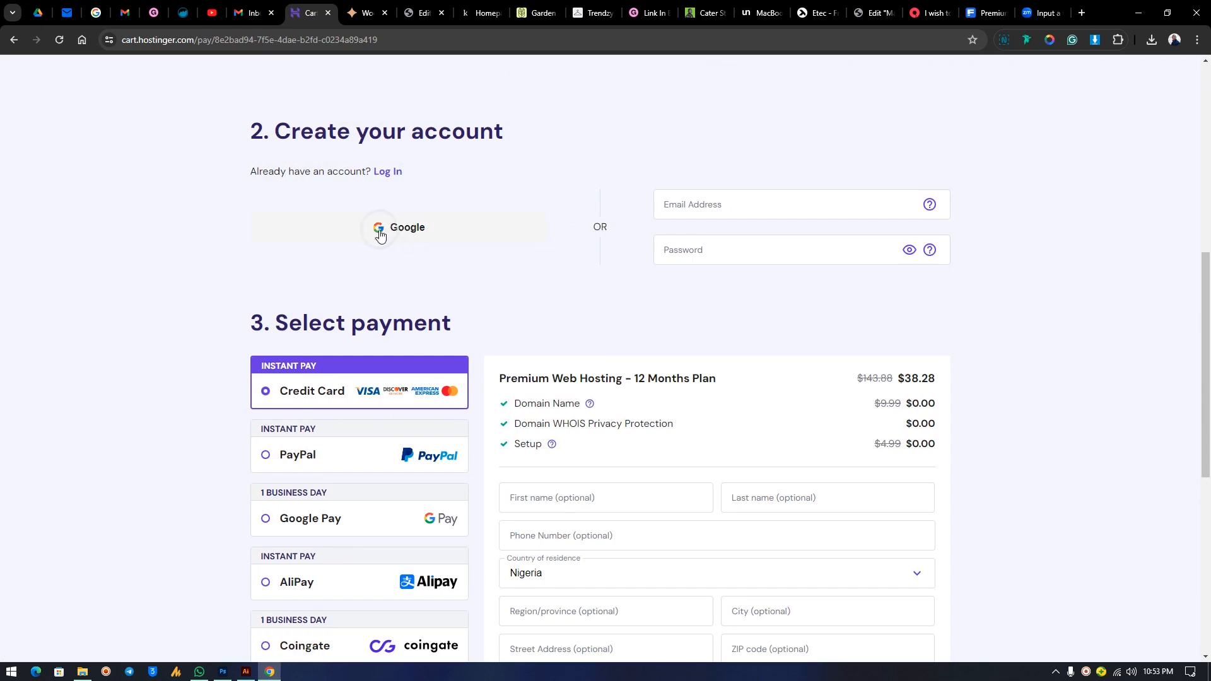
Create the Hostinger account with Google login, choosing the plumbing business's Google account.
left_click(252, 13)
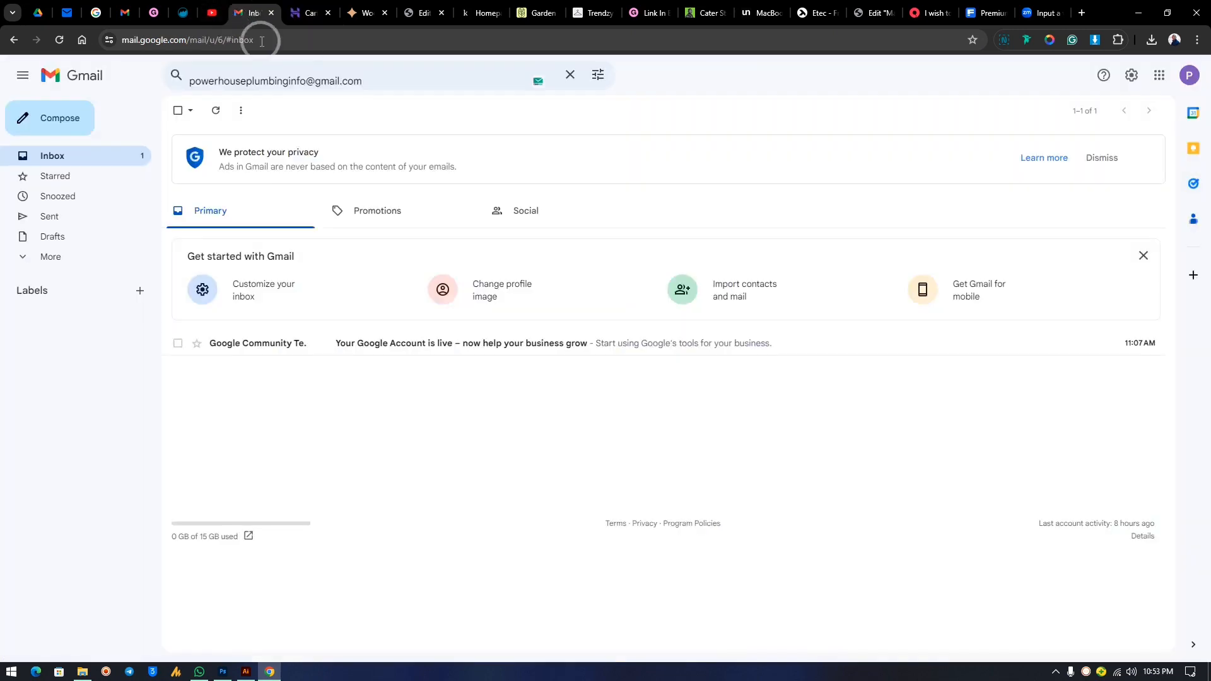
left_click(313, 13)
left_click(405, 230)
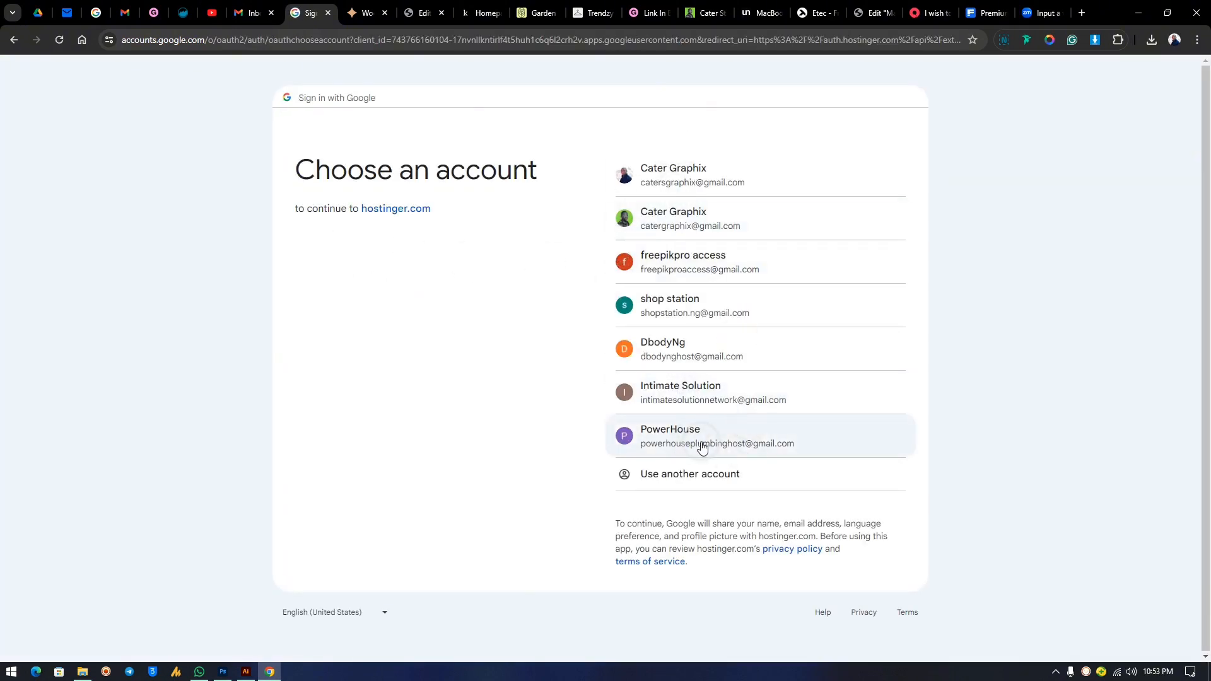
left_click(692, 441)
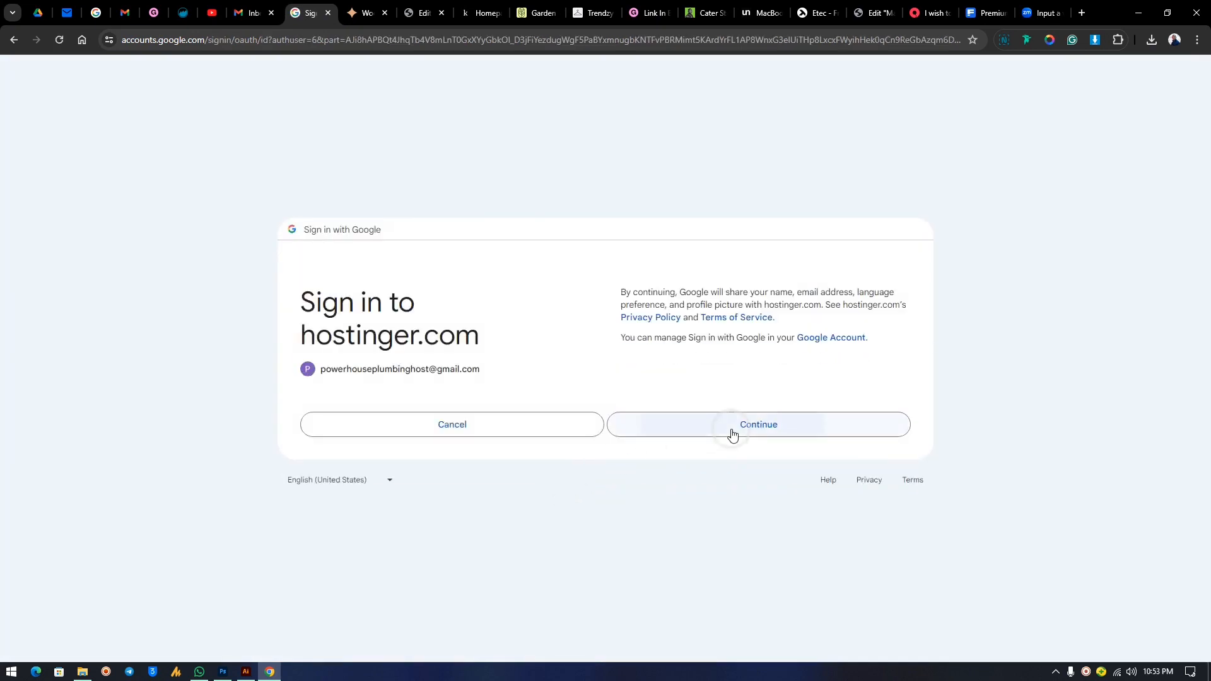
left_click(728, 434)
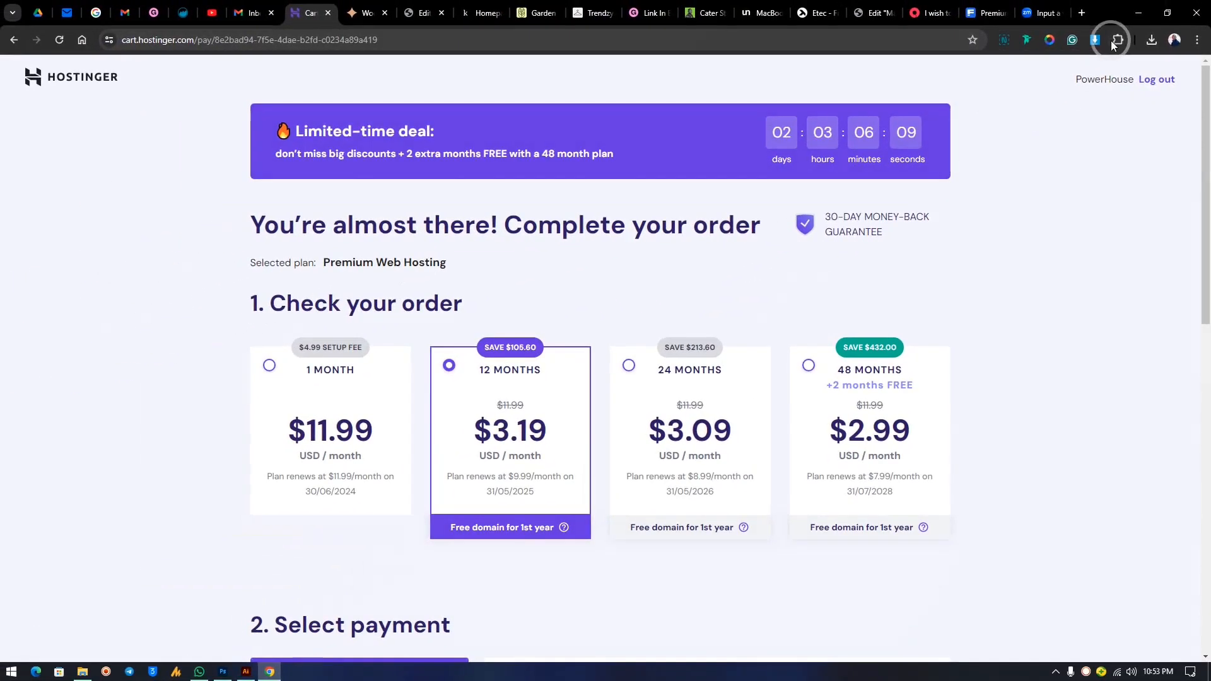
Choose PayPal as the checkout payment method.
scroll(538, 427, "down", 5)
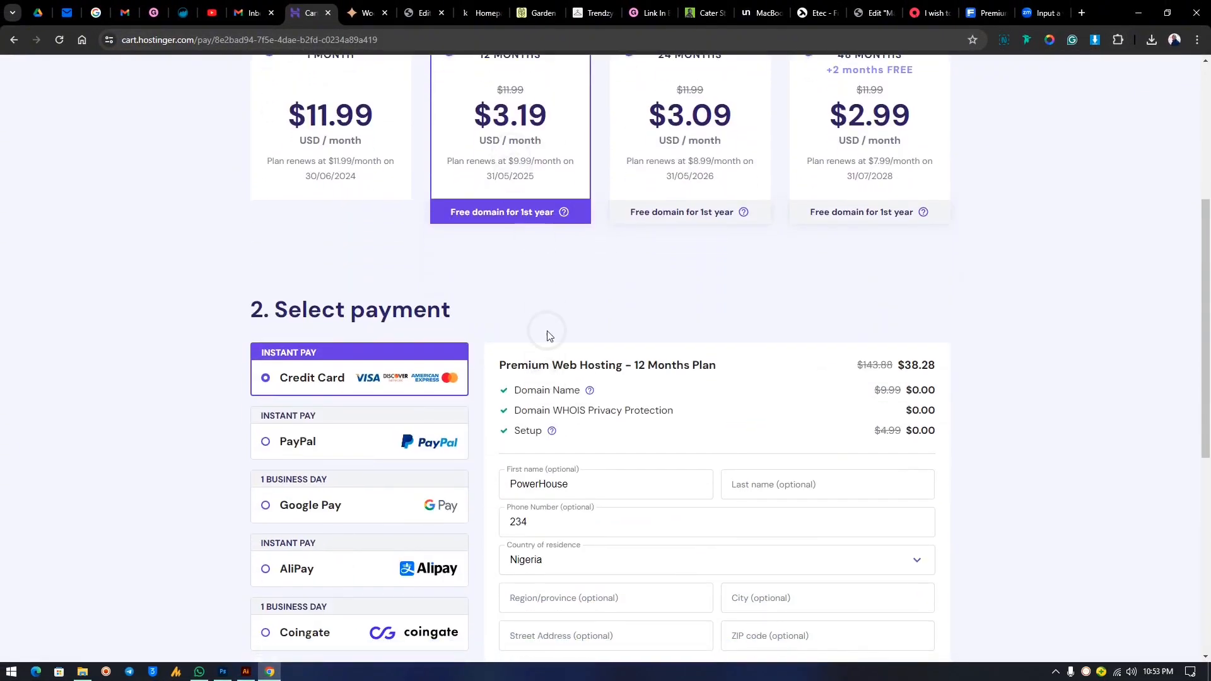
scroll(547, 336, "down", 2)
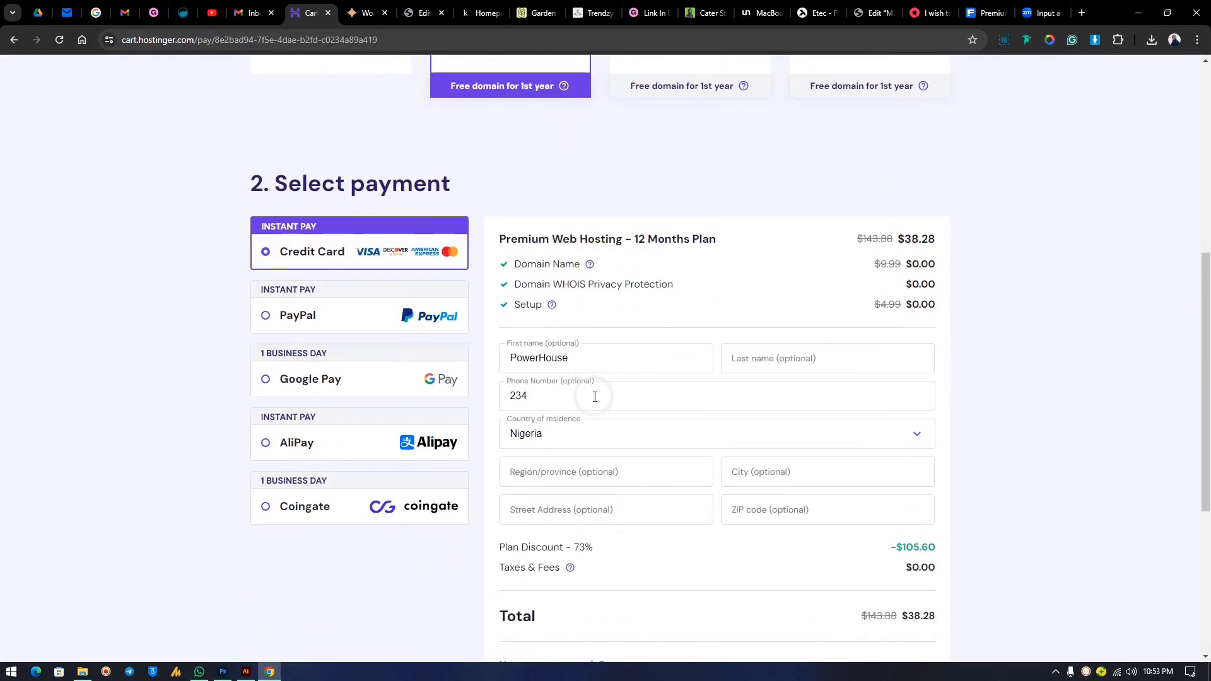
left_click(354, 327)
scroll(359, 337, "down", 3)
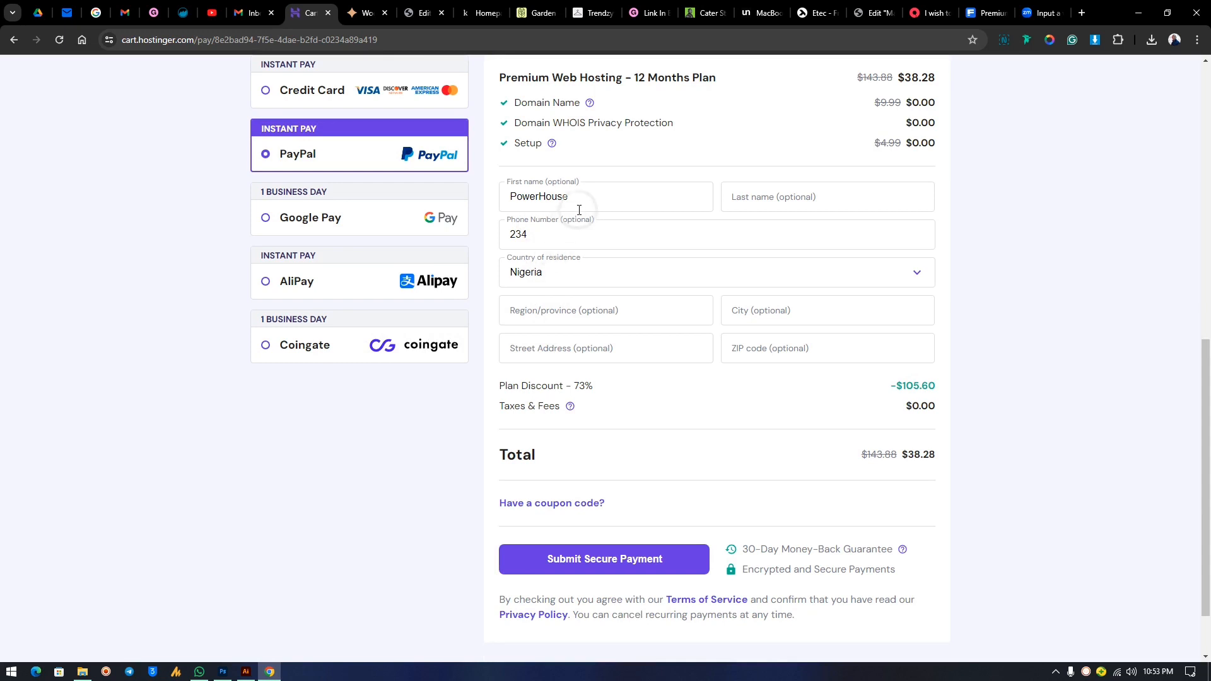
Enter the billing last name and keep Nigeria as the country of residence.
left_click(516, 196)
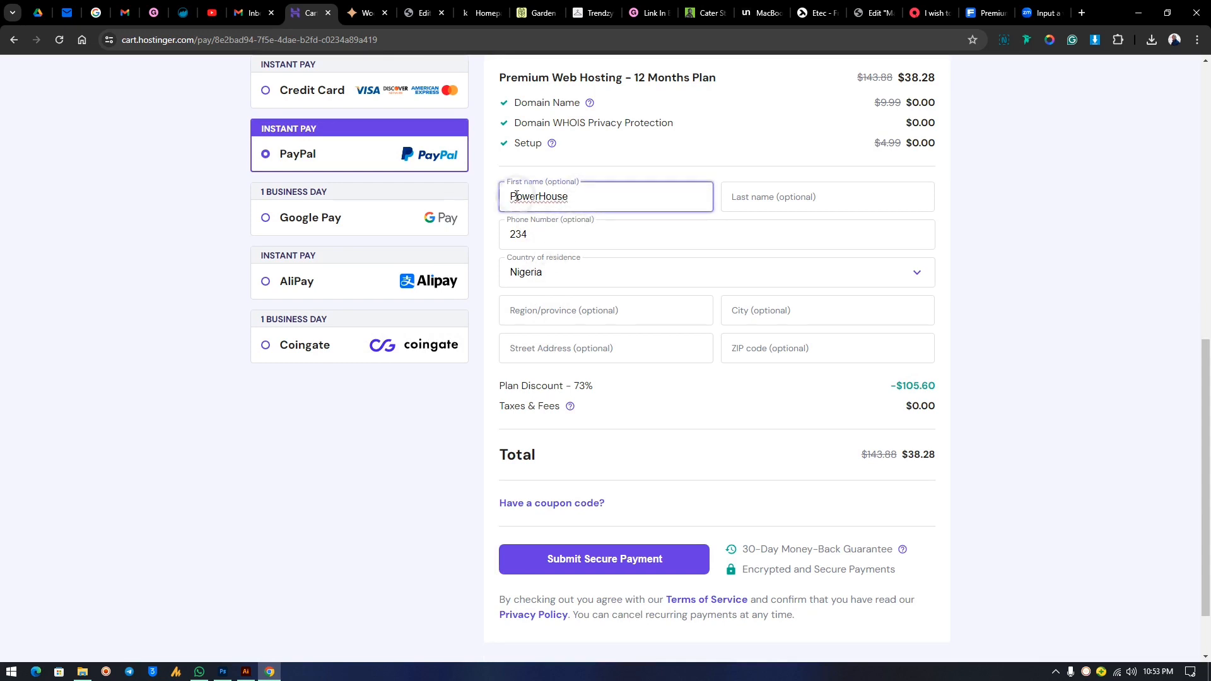
left_click(786, 196)
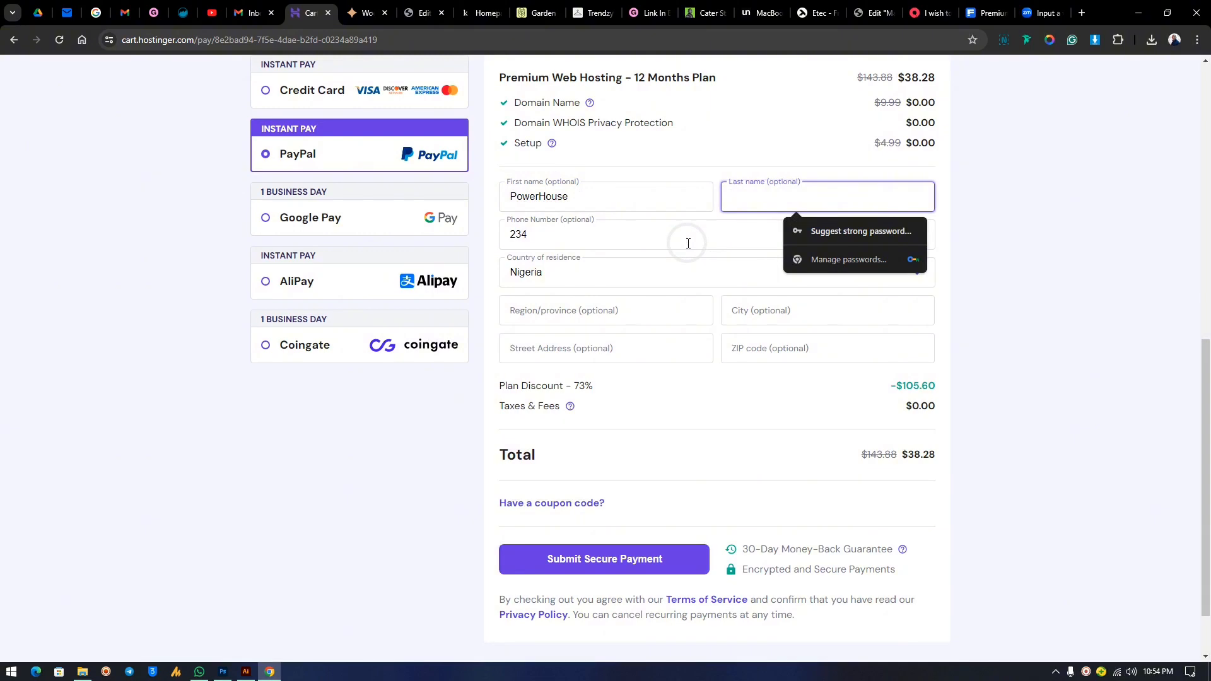
left_click(253, 7)
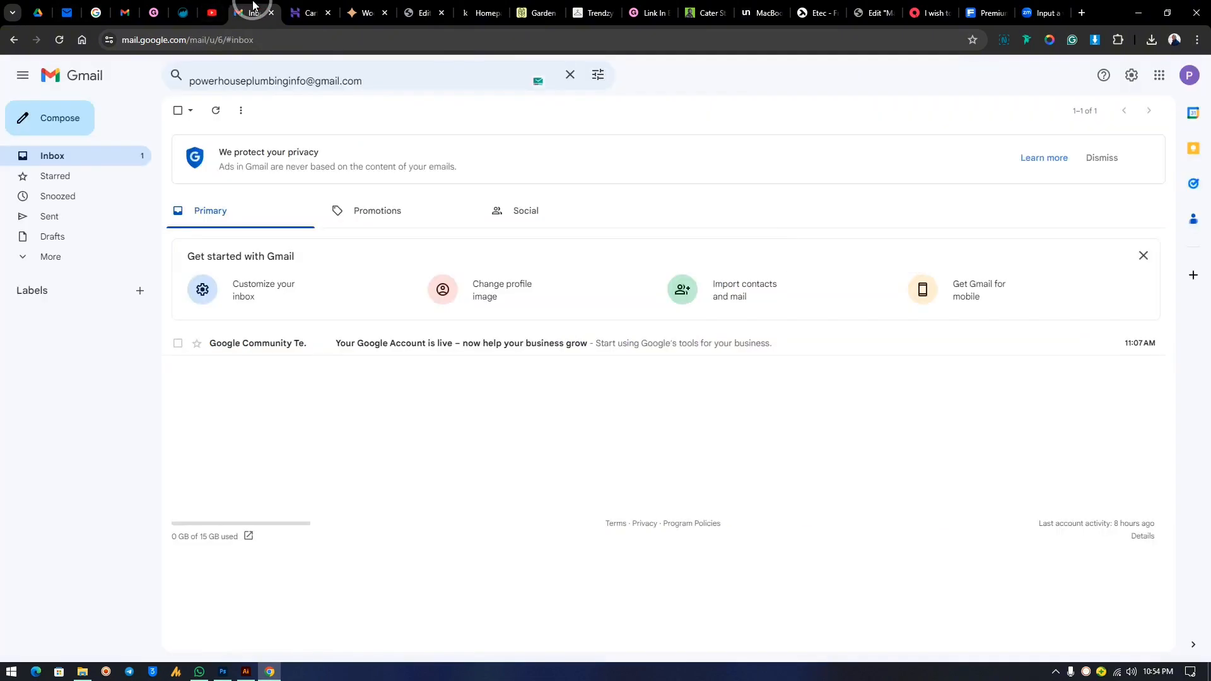
left_click(309, 11)
left_click(796, 213)
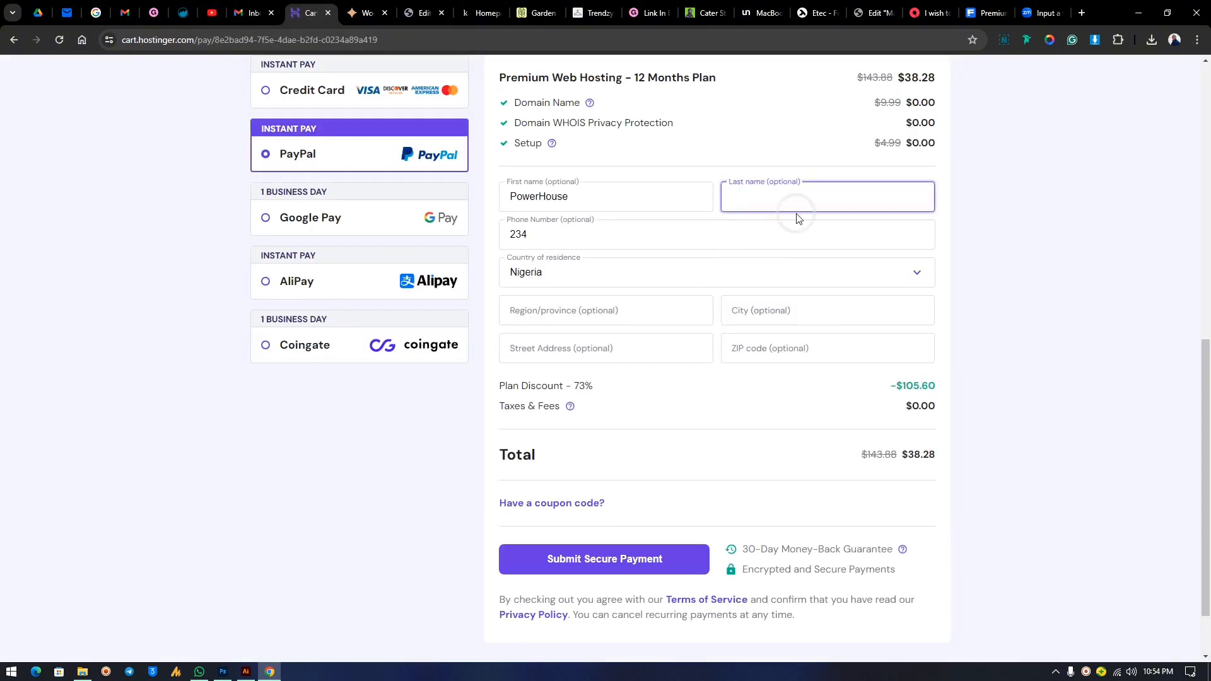
type("Plumbing")
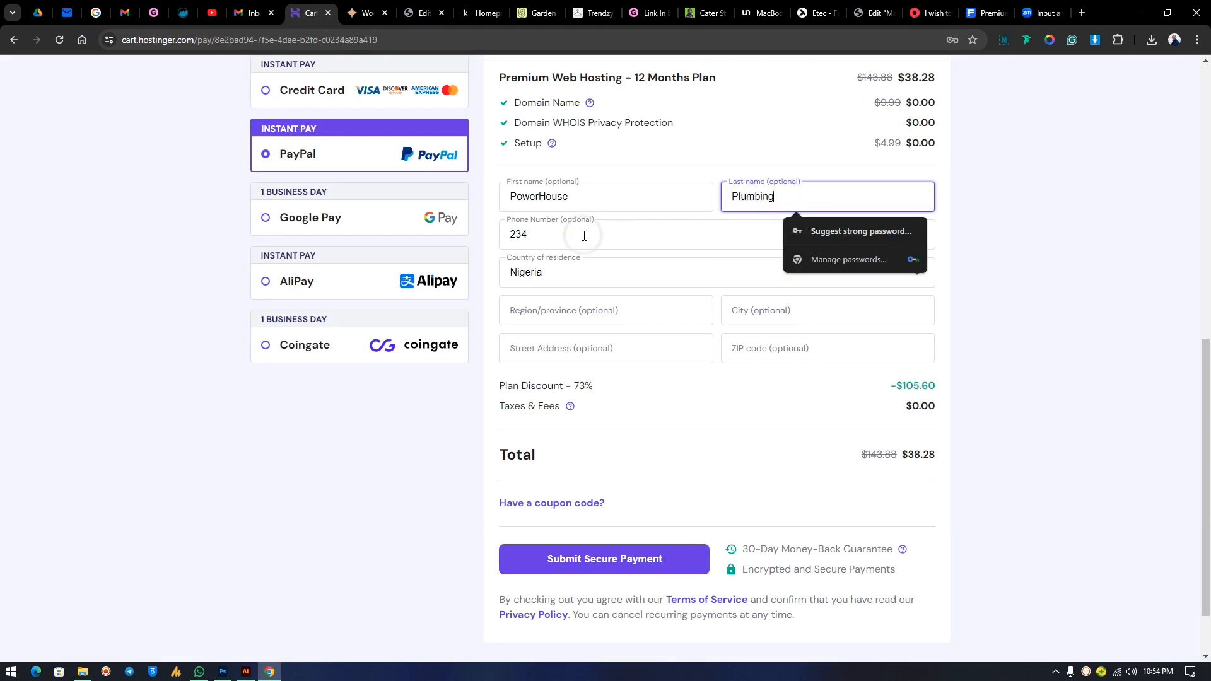
left_click(556, 243)
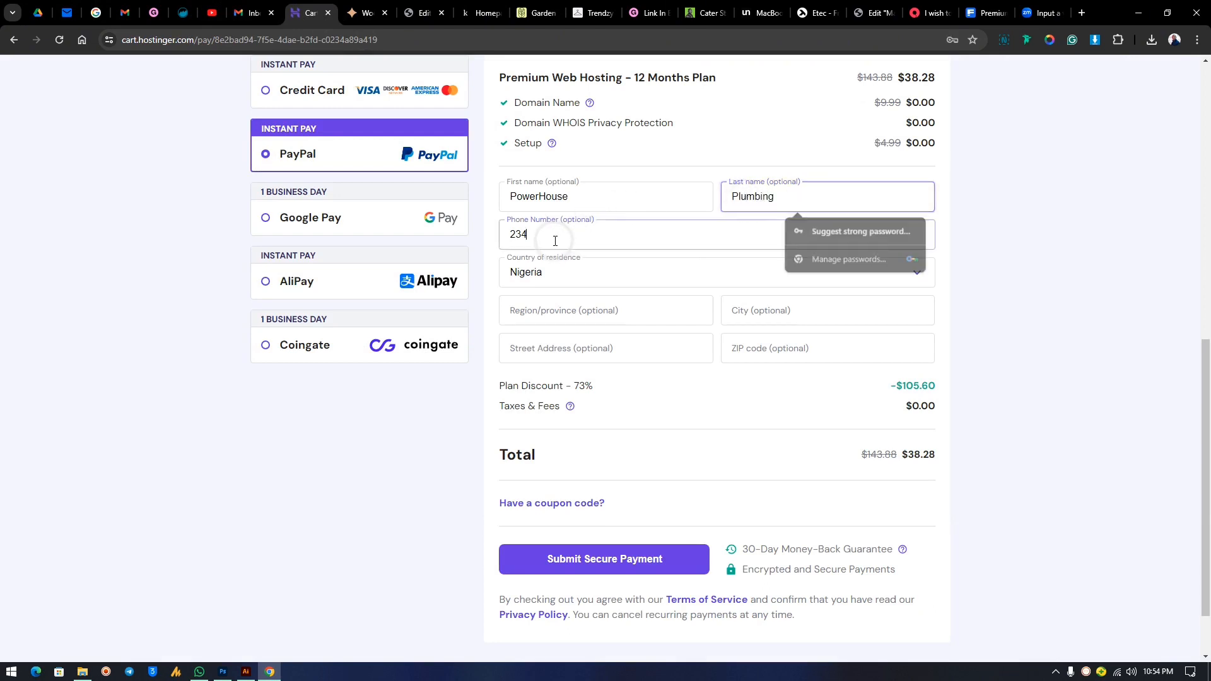
left_click(559, 272)
left_click(577, 273)
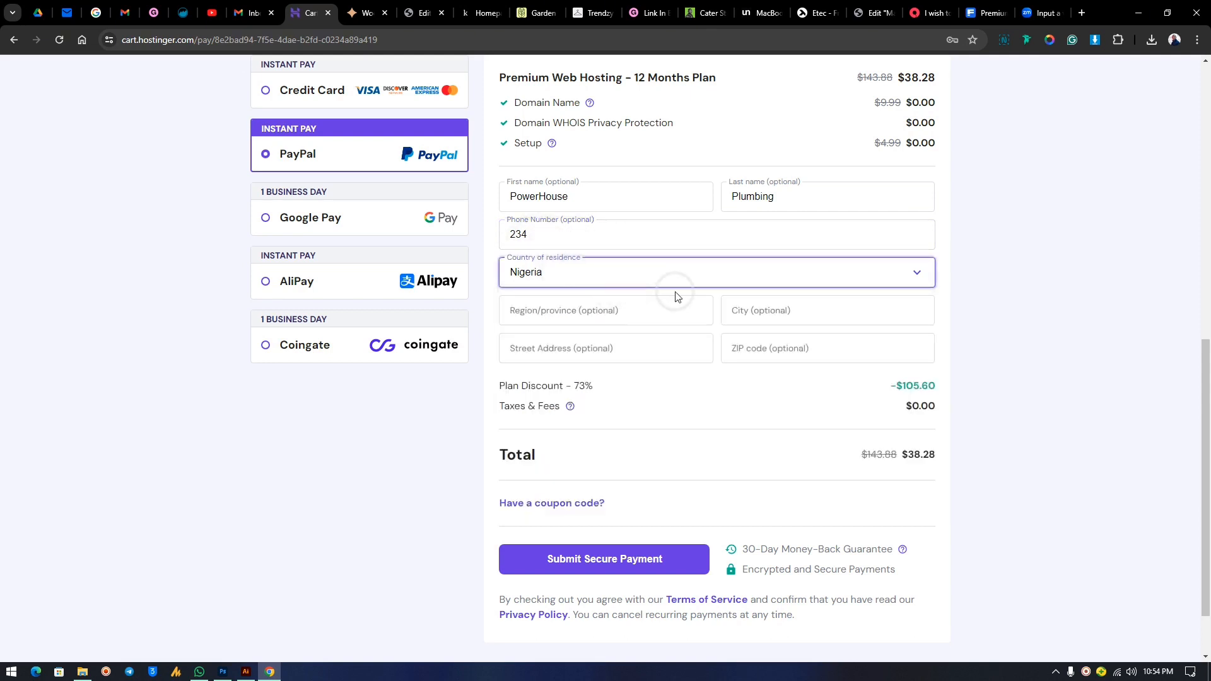
left_click(612, 311)
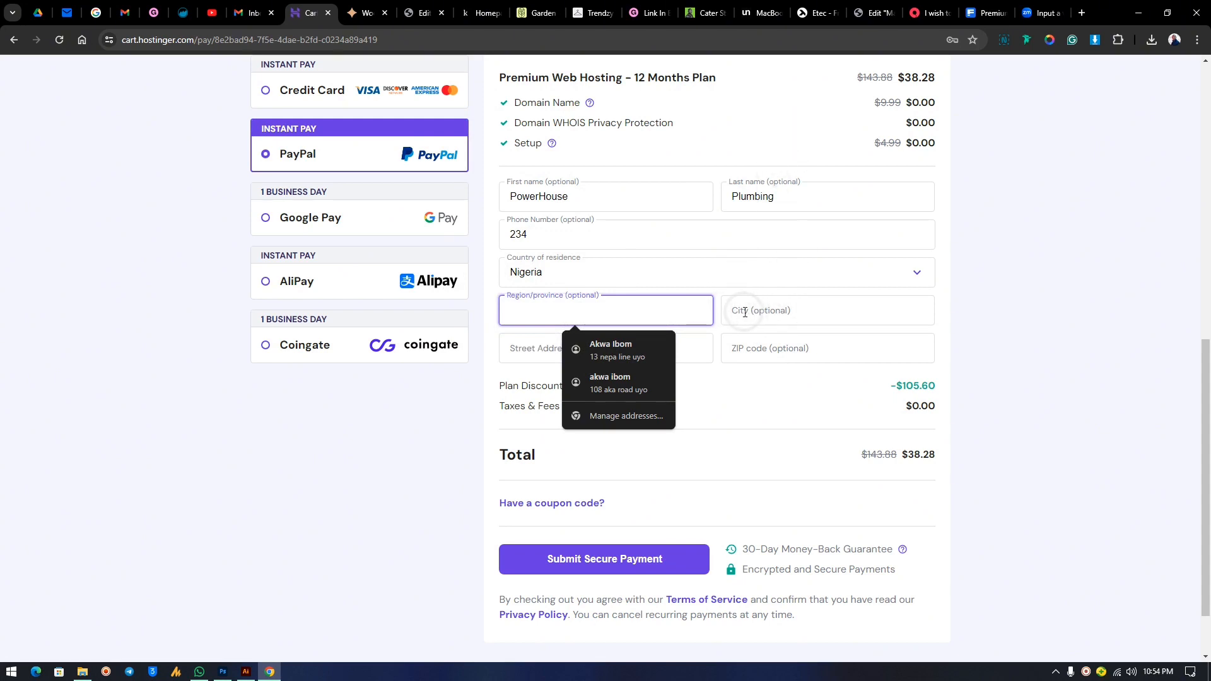
Submit the secure payment and continue to PayPal Checkout for the $38.28 order.
scroll(746, 309, "down", 2)
left_click(609, 489)
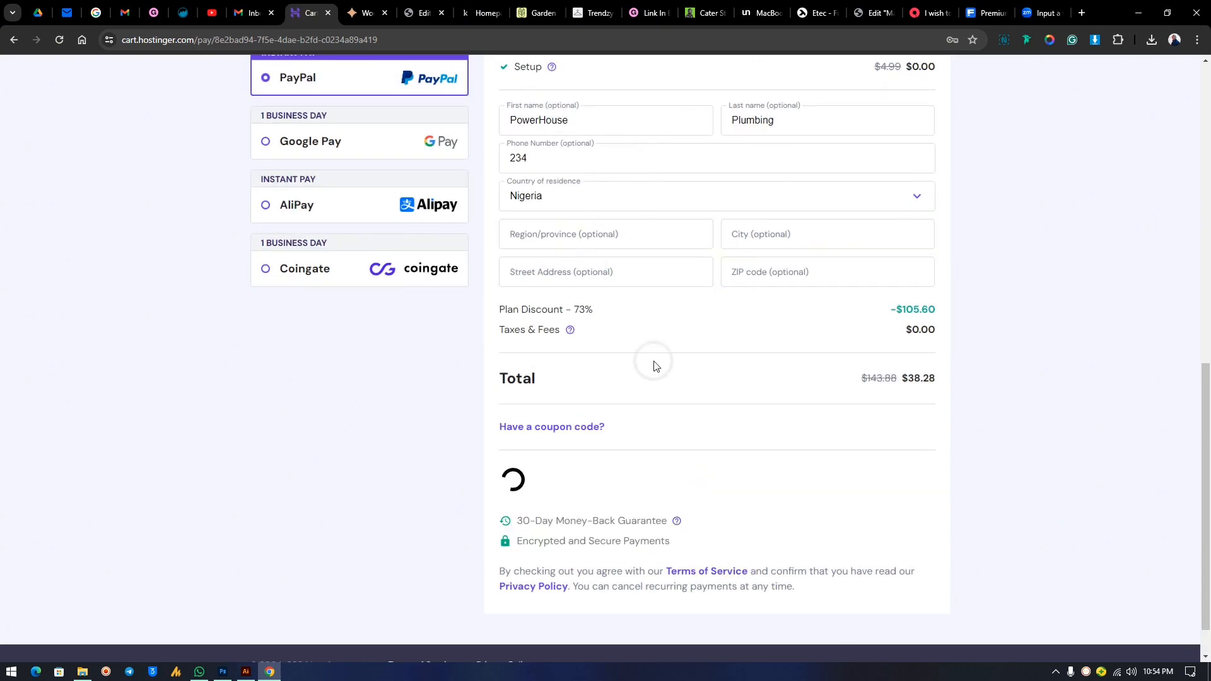
scroll(663, 340, "down", 1)
scroll(675, 336, "up", 4)
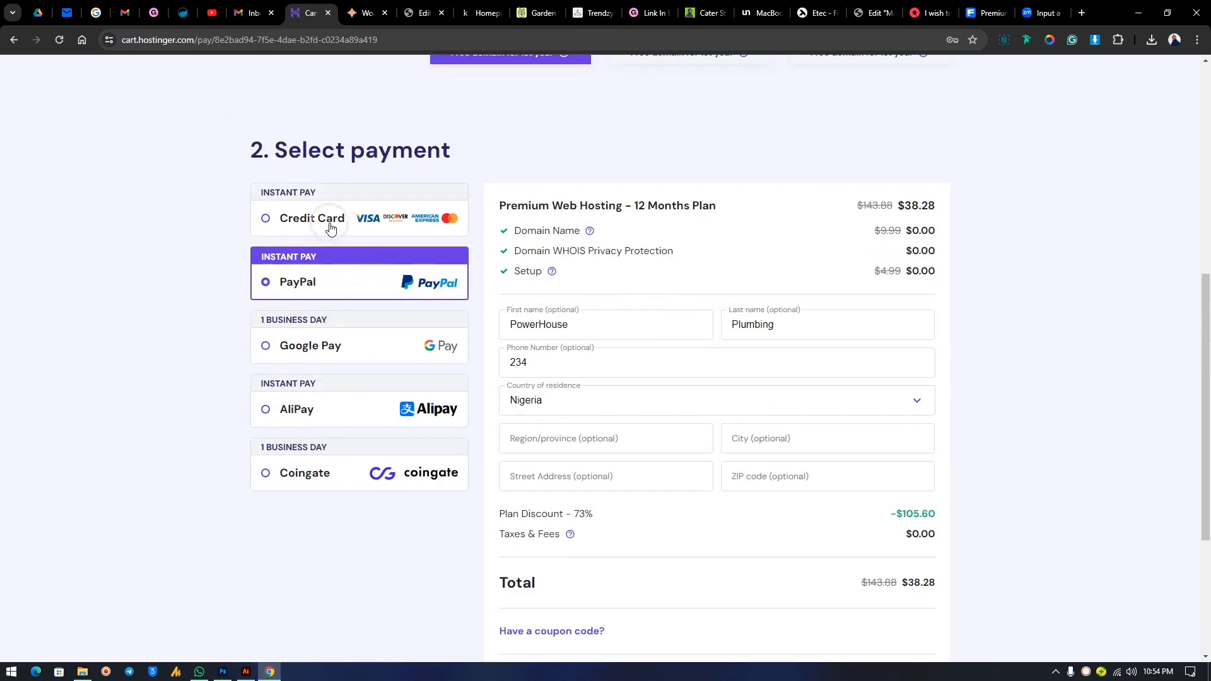
scroll(679, 430, "down", 5)
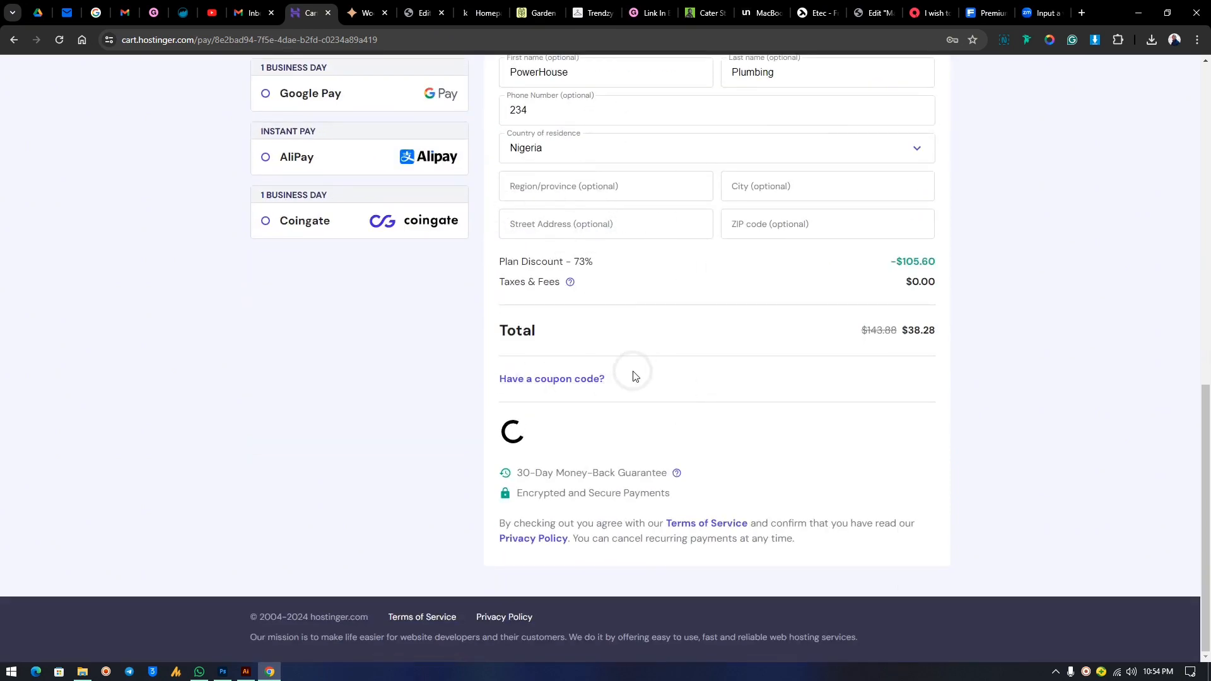
left_click(617, 455)
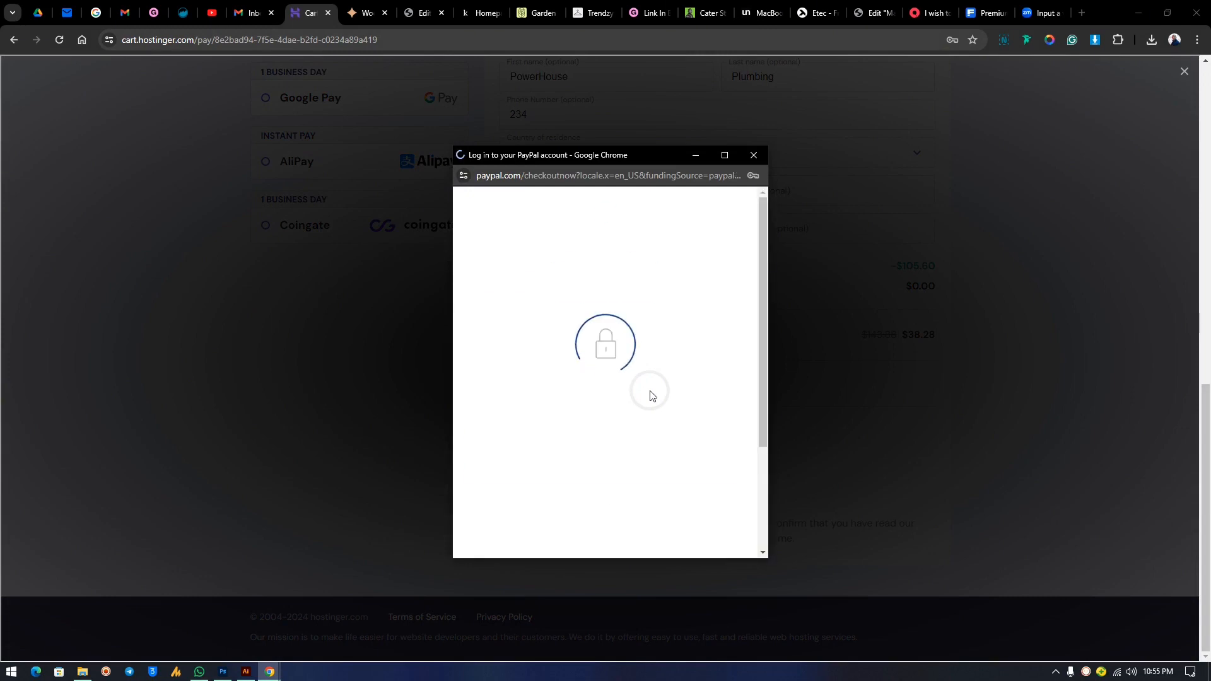
Log in to PayPal with the saved login and approve the $38.28 payment.
left_click(536, 396)
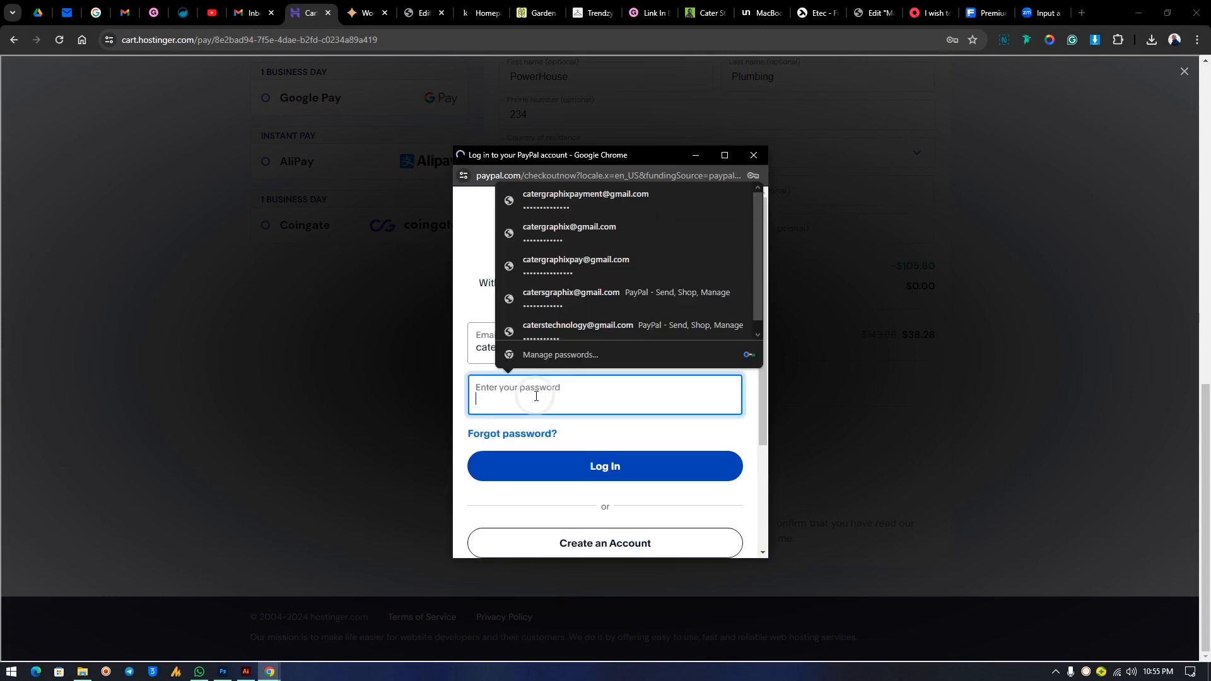
left_click(619, 200)
left_click(603, 465)
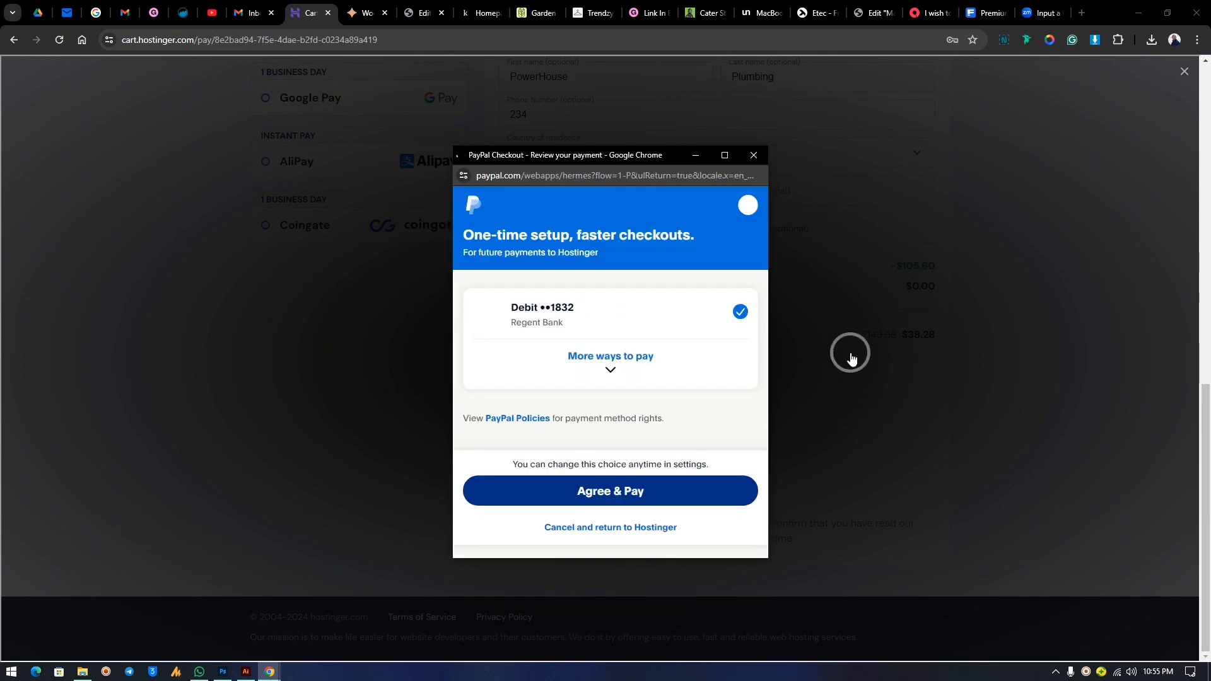
left_click(629, 494)
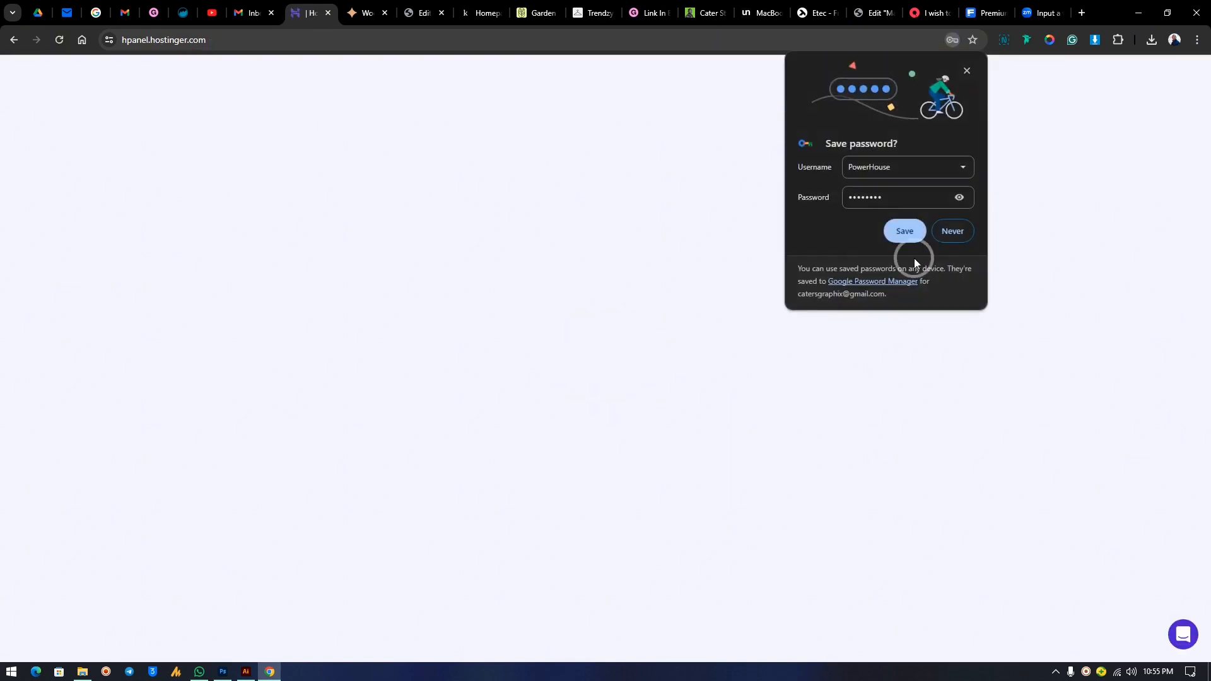
Decline saving the password, then answer onboarding: for someone else, create new, skip the tool choice.
left_click(953, 234)
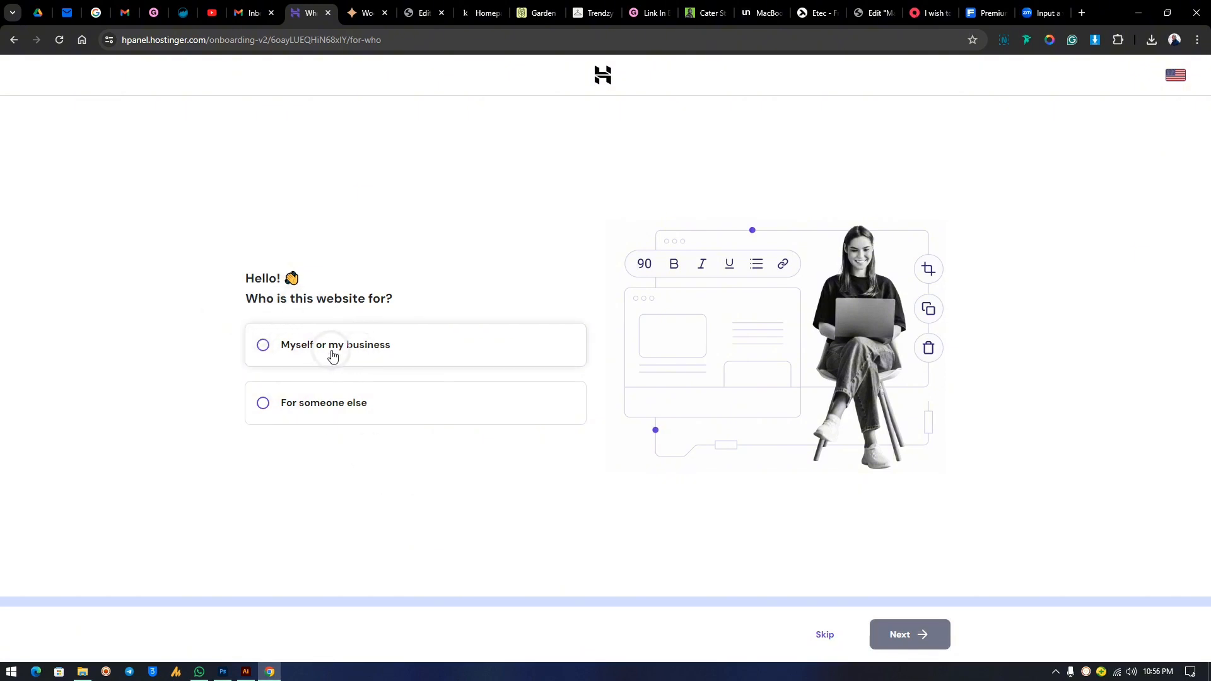
left_click(335, 408)
left_click(918, 637)
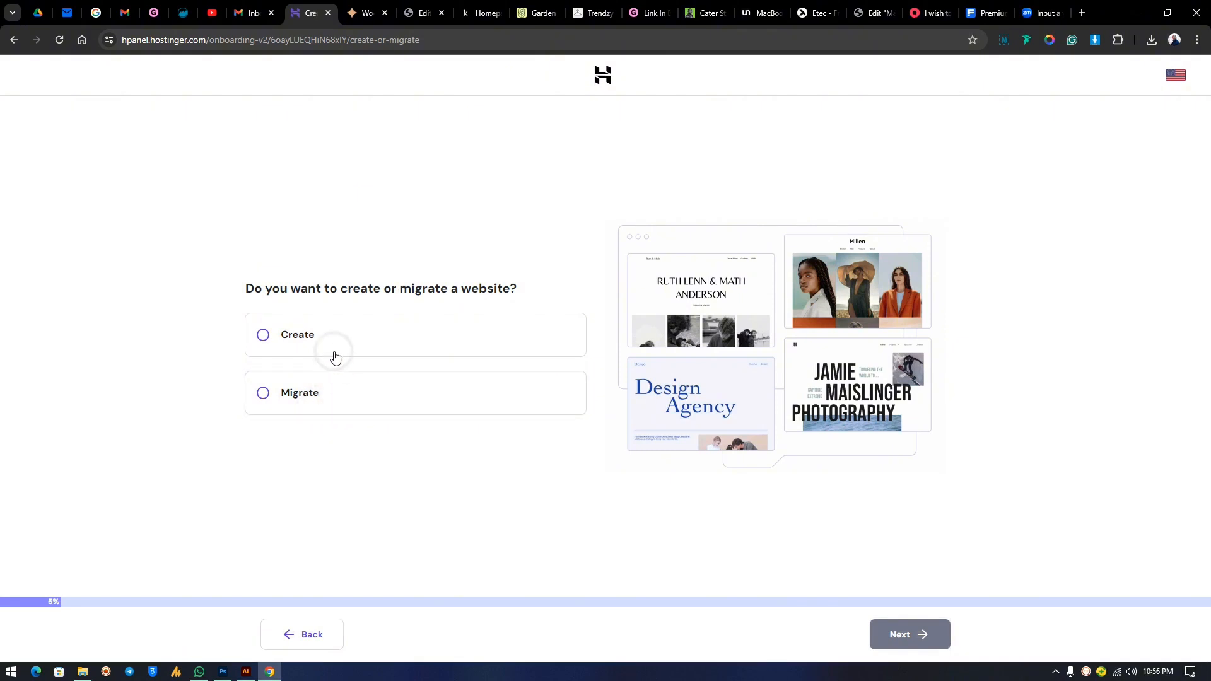
left_click(335, 349)
left_click(900, 636)
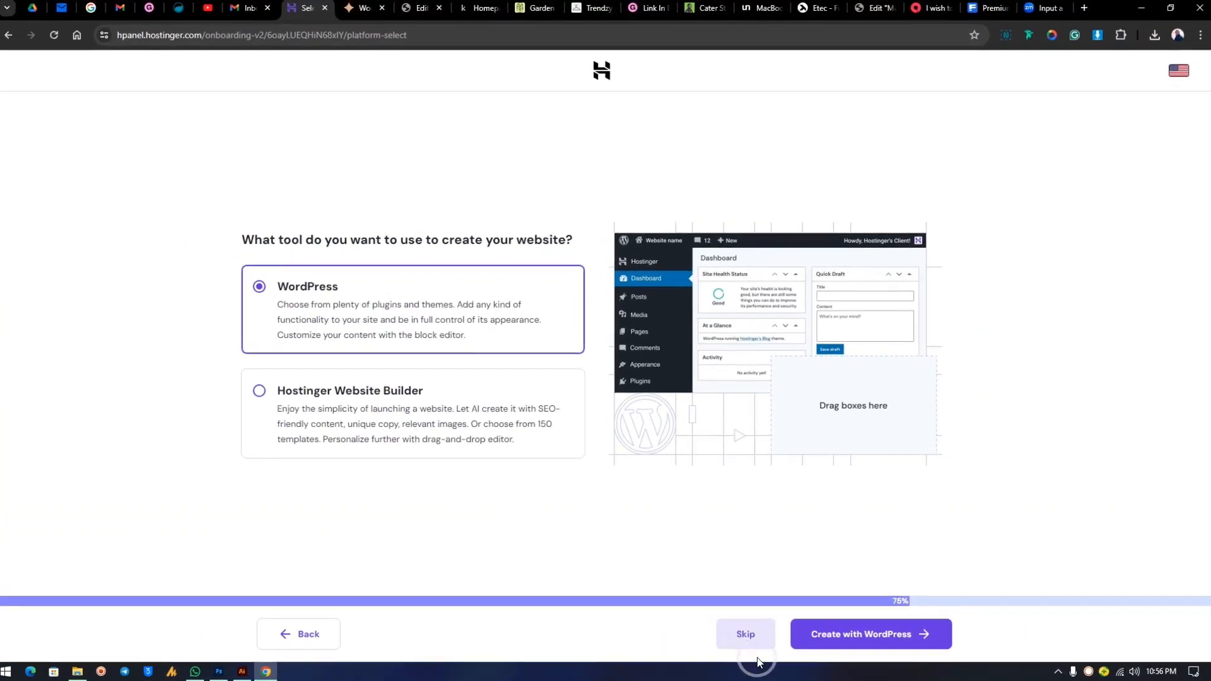
left_click(758, 659)
left_click(404, 367)
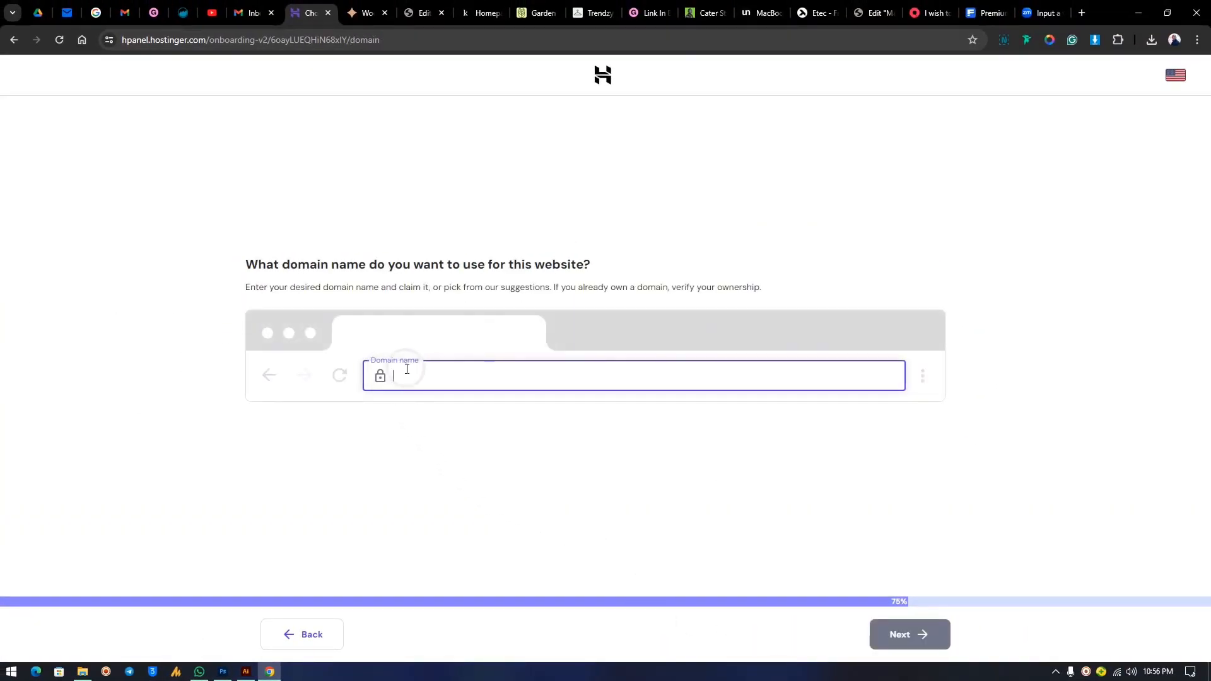
Copy the saved domain name from a WhatsApp message.
left_click(200, 672)
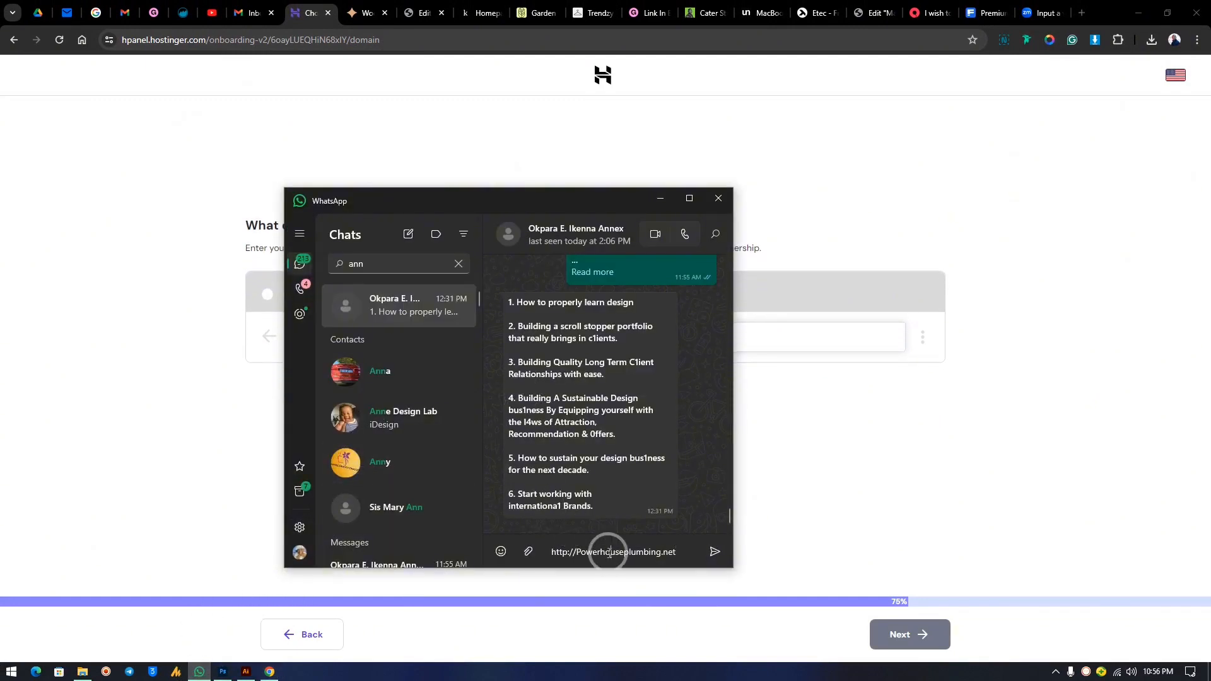
triple_click(620, 553)
key("ctrl+c")
left_click(841, 490)
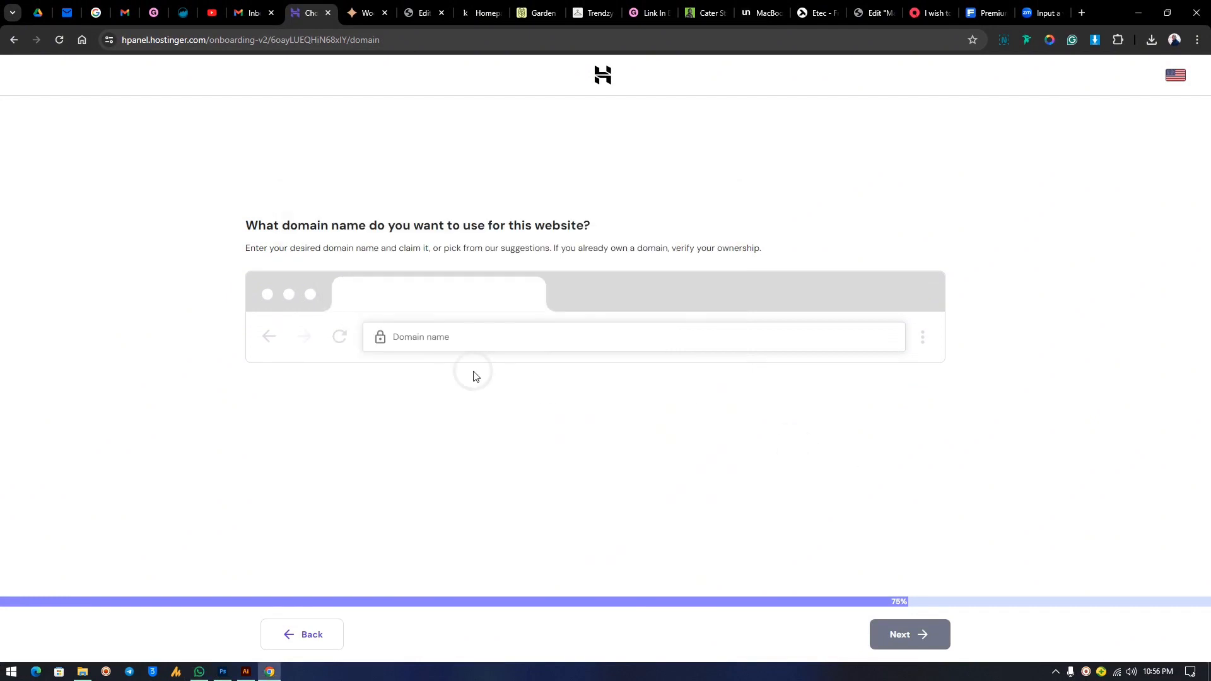
left_click(438, 335)
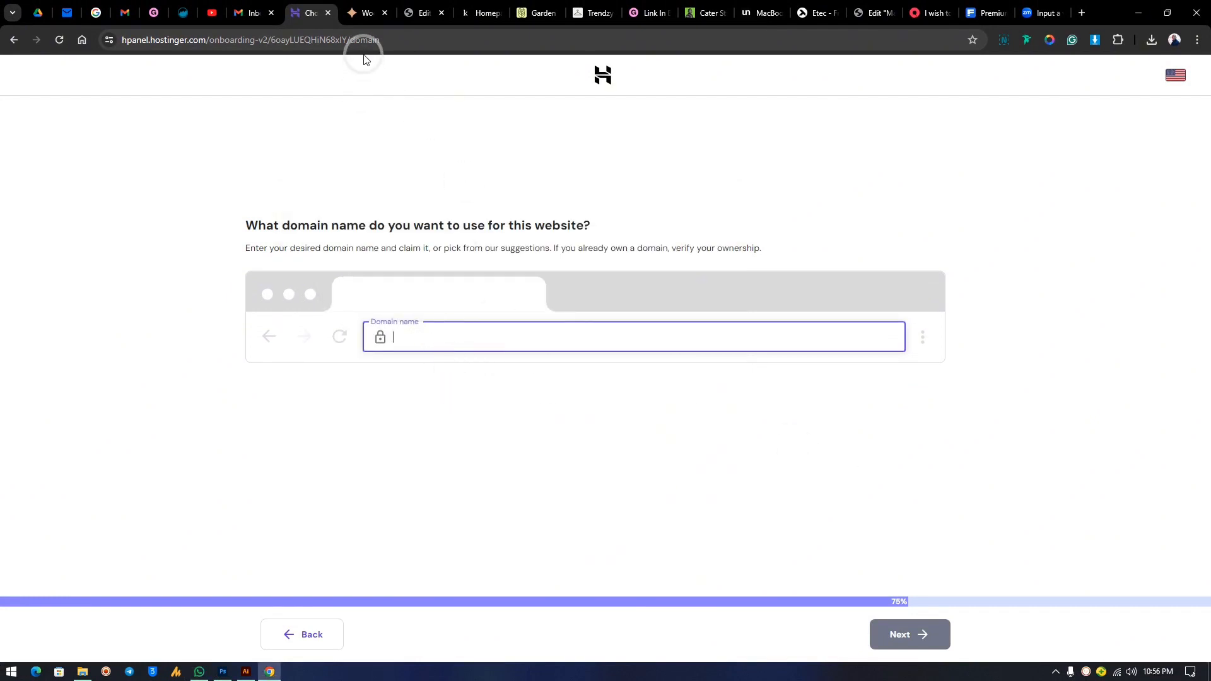
In a new tab, search Hostinger domains and confirm powerhouseplumbing.net is available.
left_click(1080, 14)
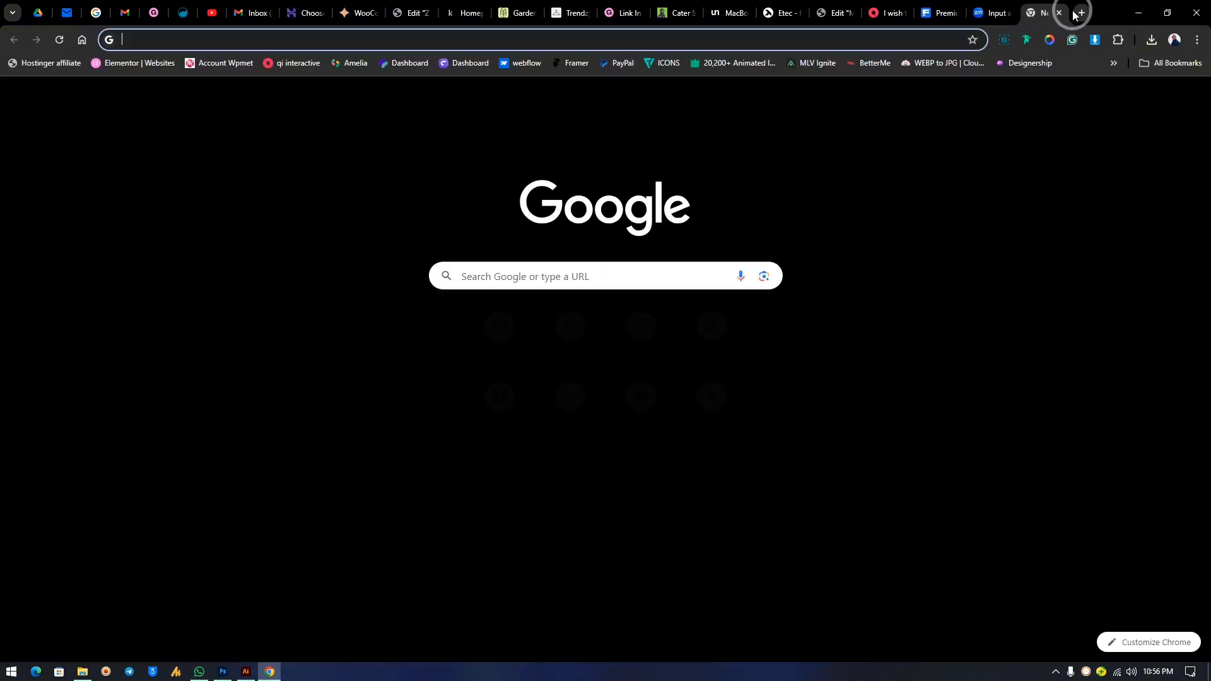
type("hostinger.com")
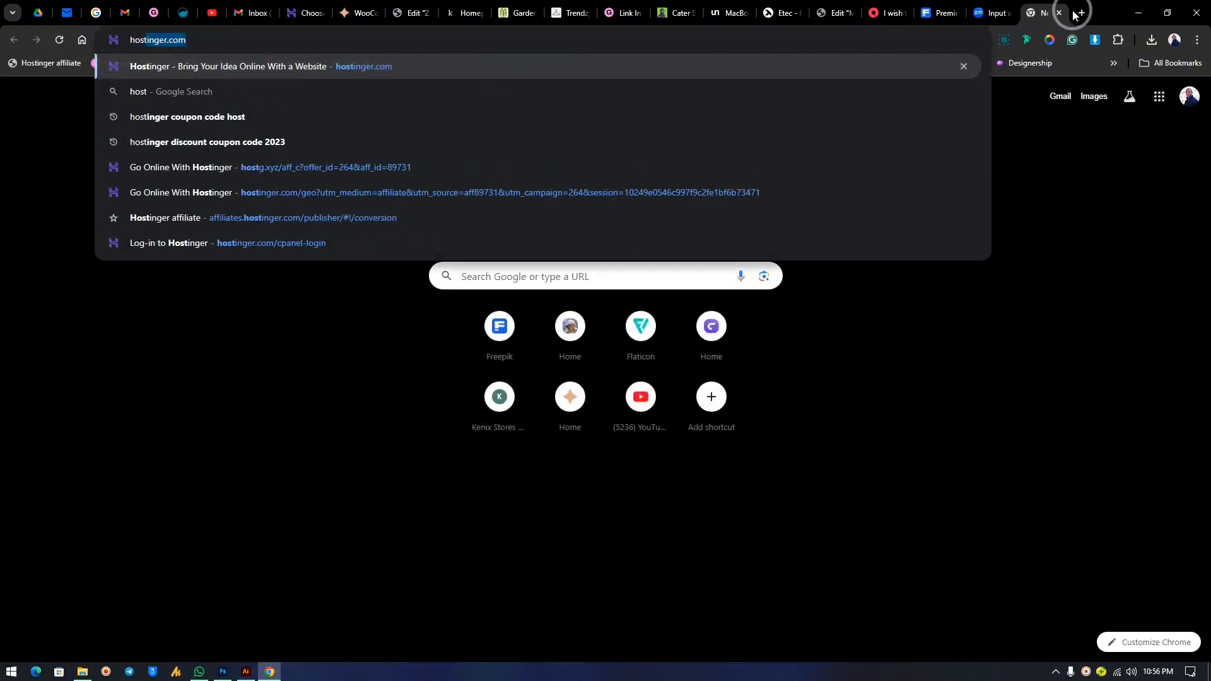
key("Return")
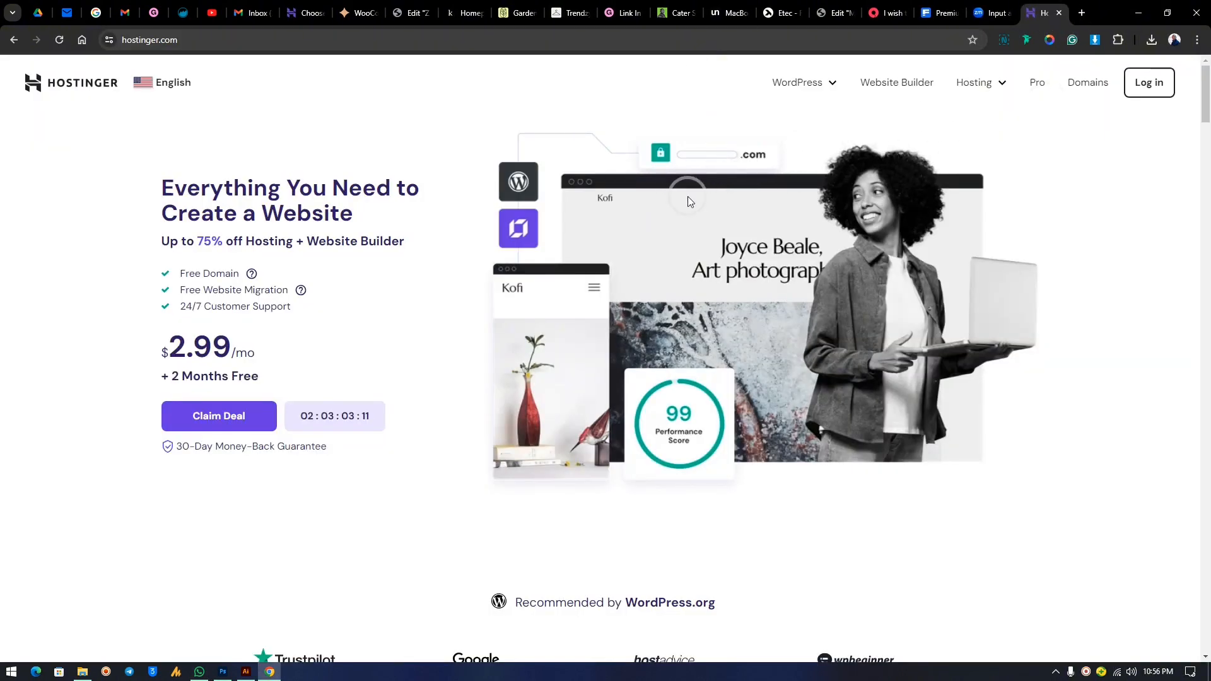
left_click(1088, 83)
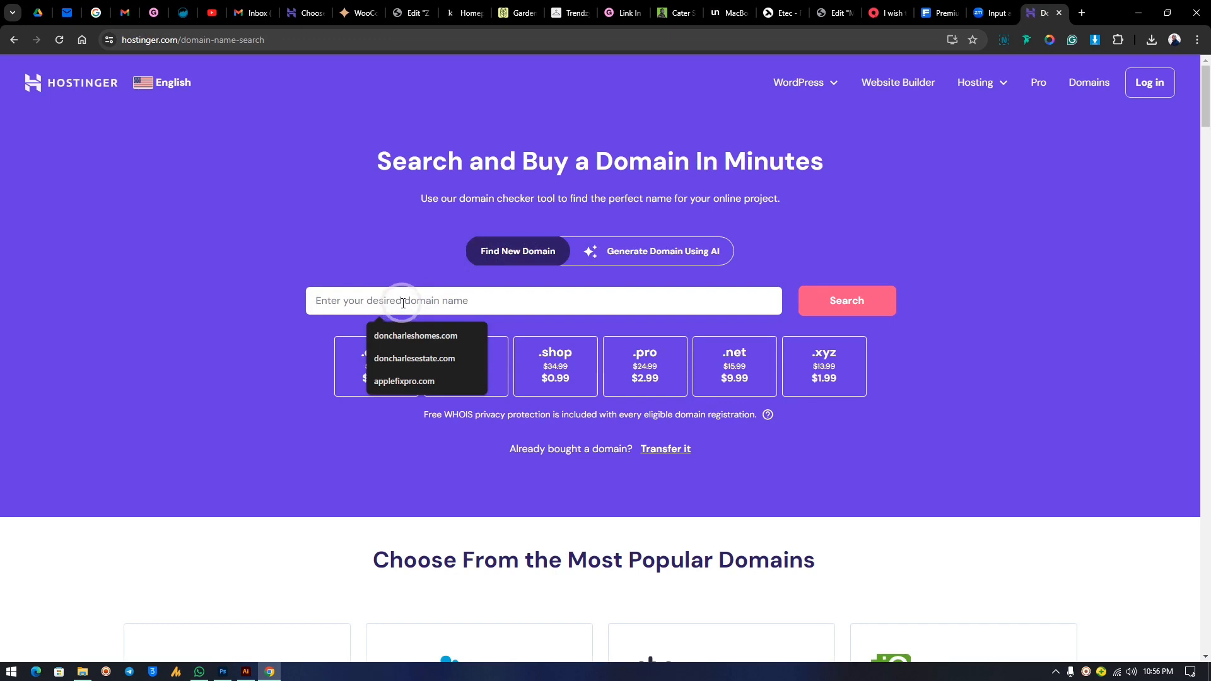
key("ctrl+v")
left_click(774, 306)
left_click(842, 302)
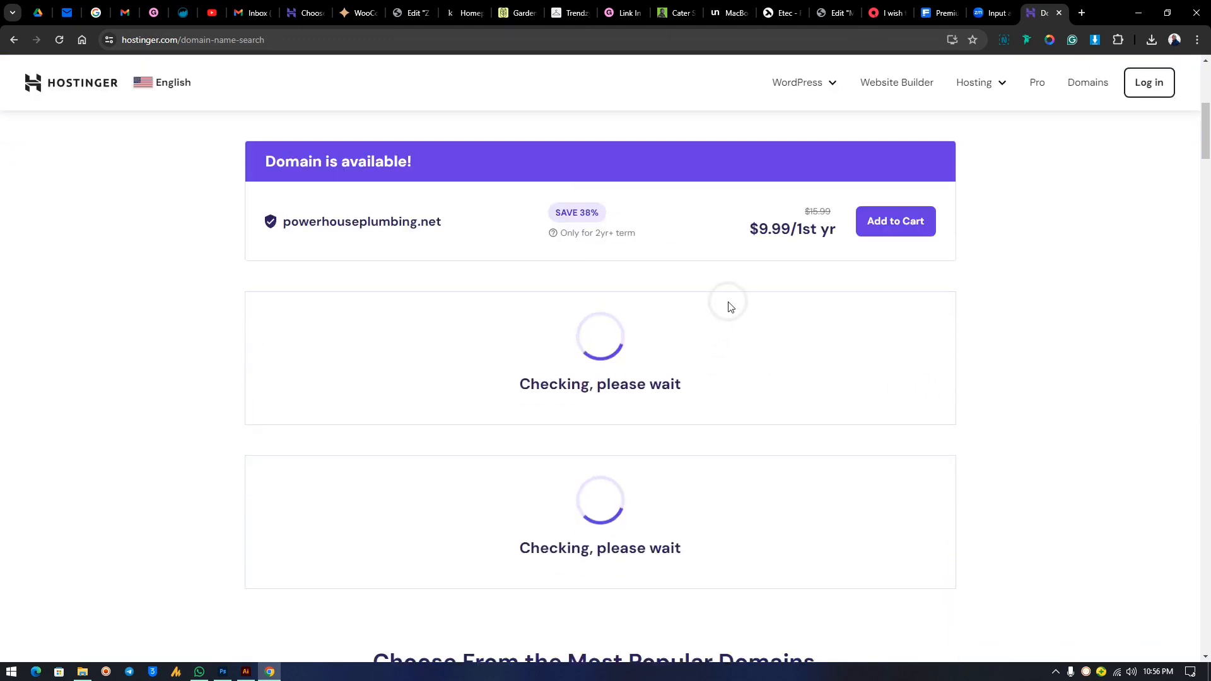
left_click_drag(457, 221, 270, 218)
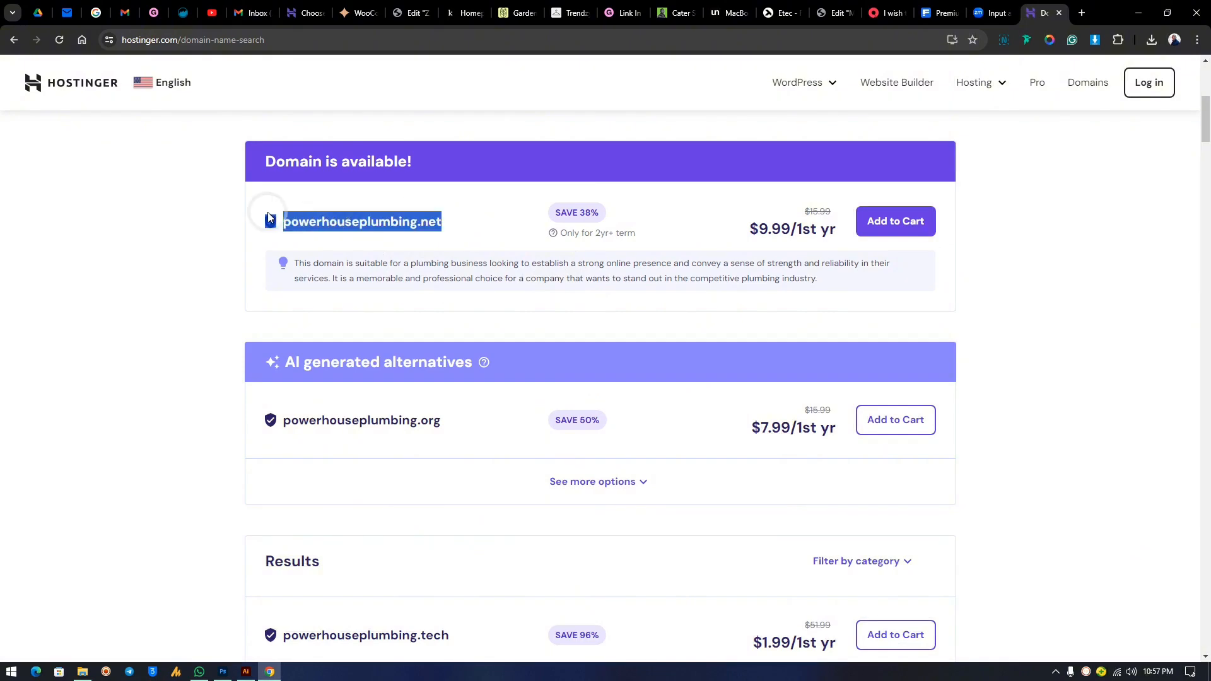
left_click(338, 221)
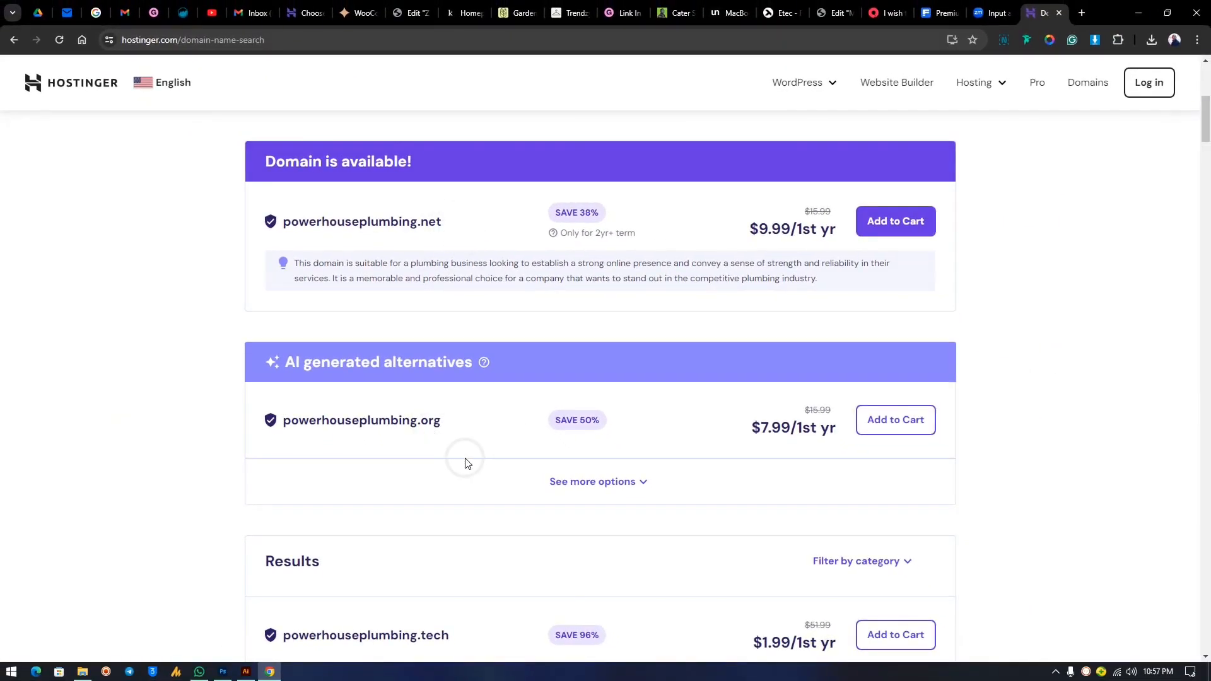
Search powerhouseplumbing.com to see it is taken, then close the domain-search tab.
scroll(532, 203, "up", 3)
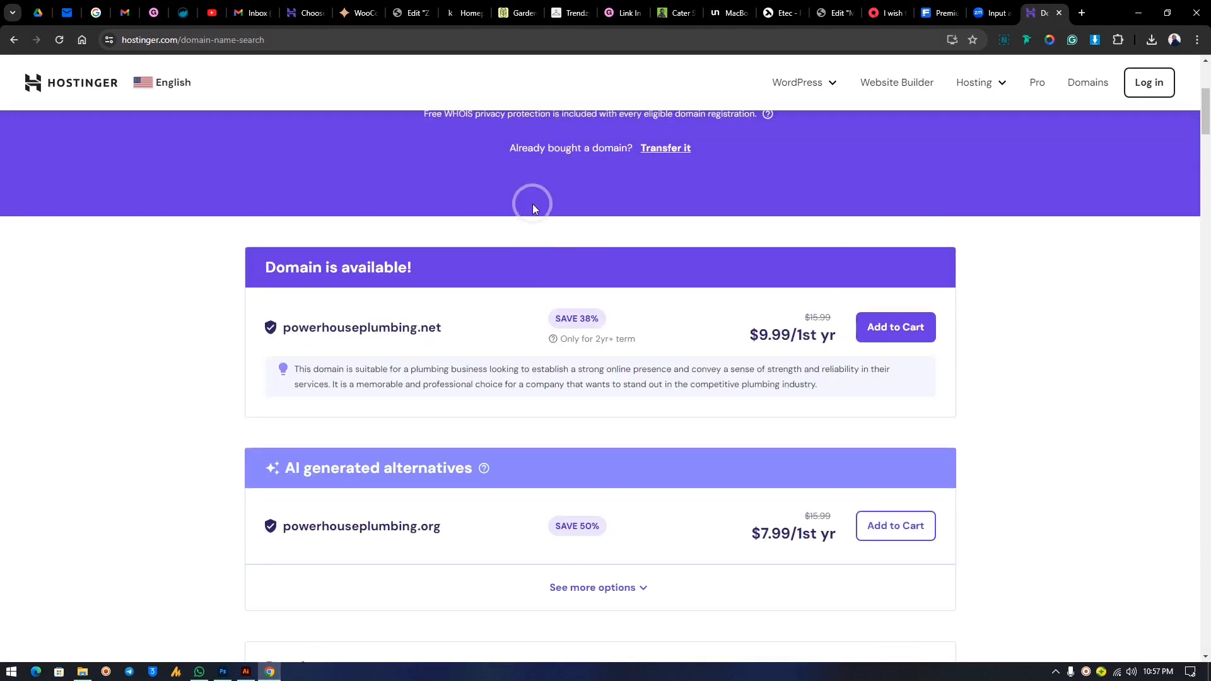
scroll(516, 187, "up", 3)
left_click(511, 300)
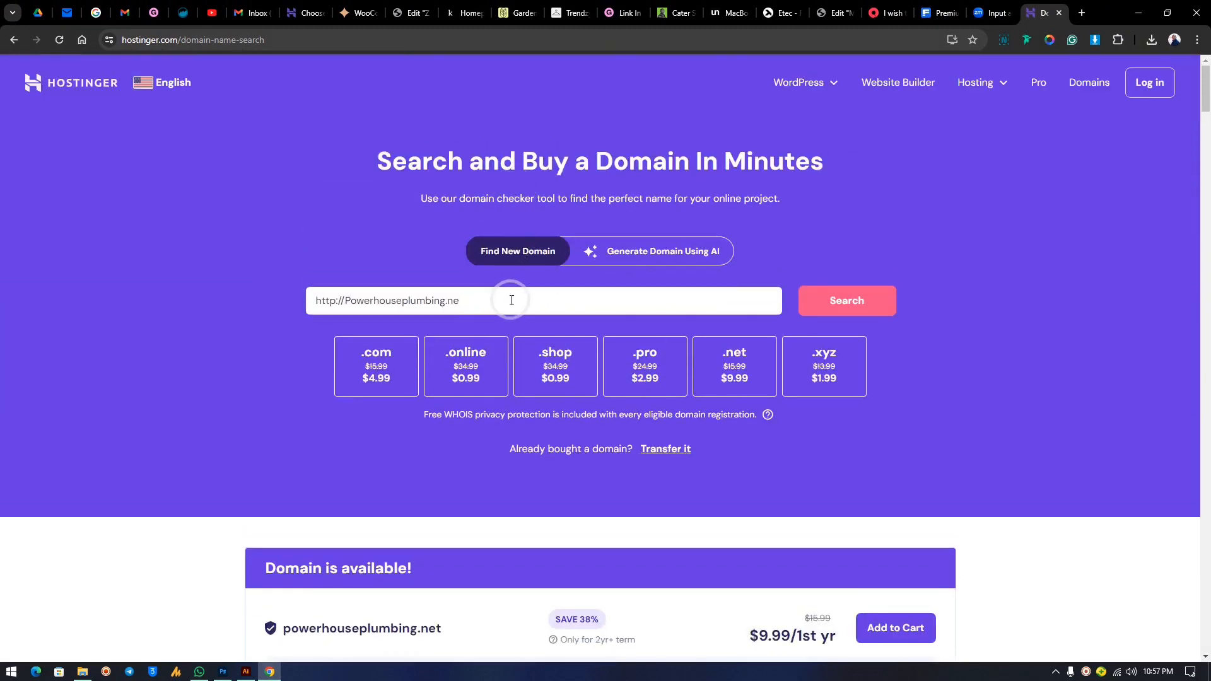
key("Return")
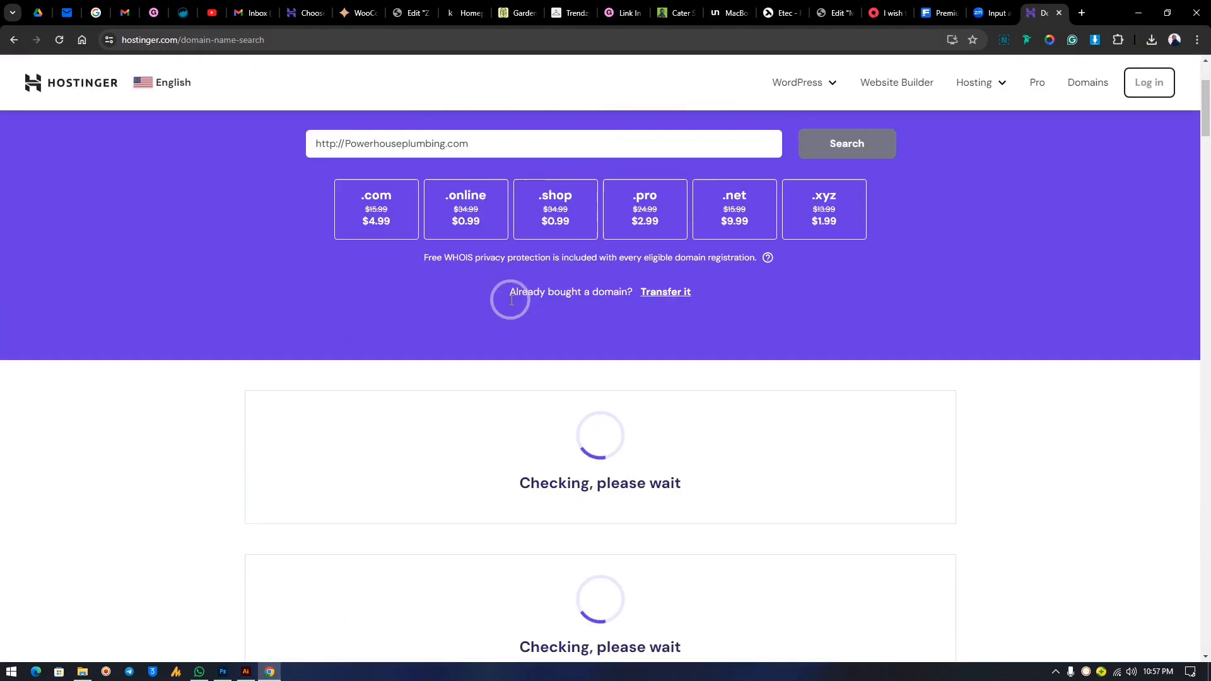
scroll(601, 289, "up", 2)
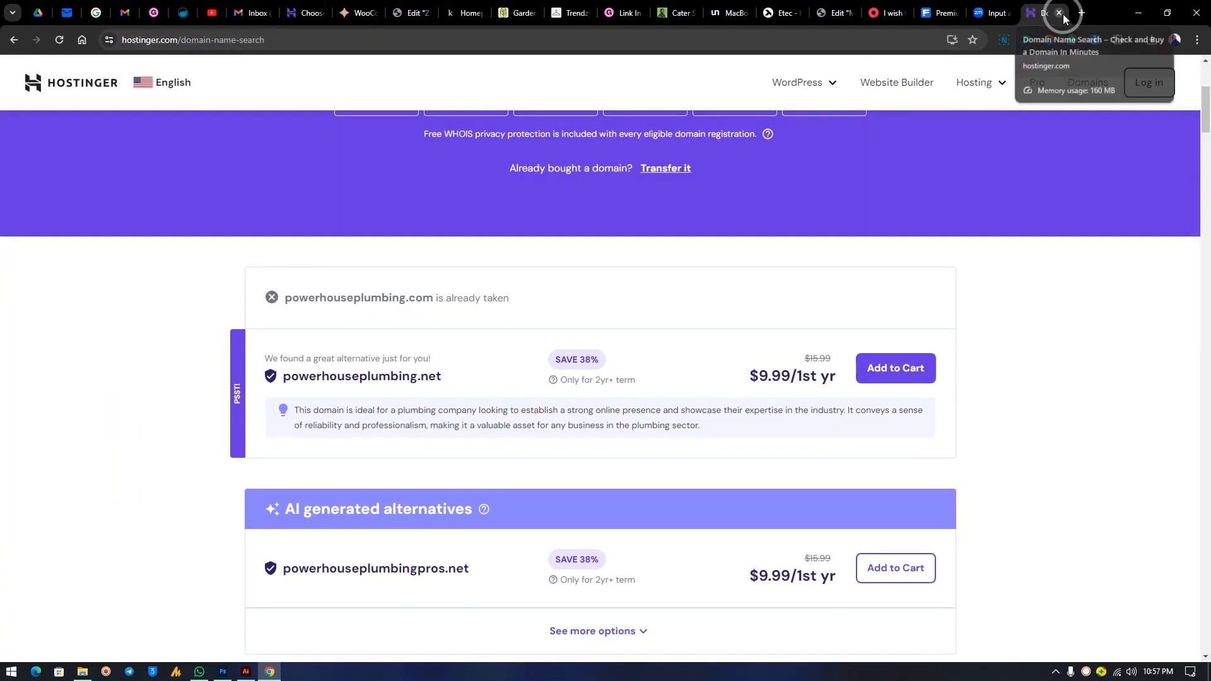
left_click(1061, 12)
left_click(423, 337)
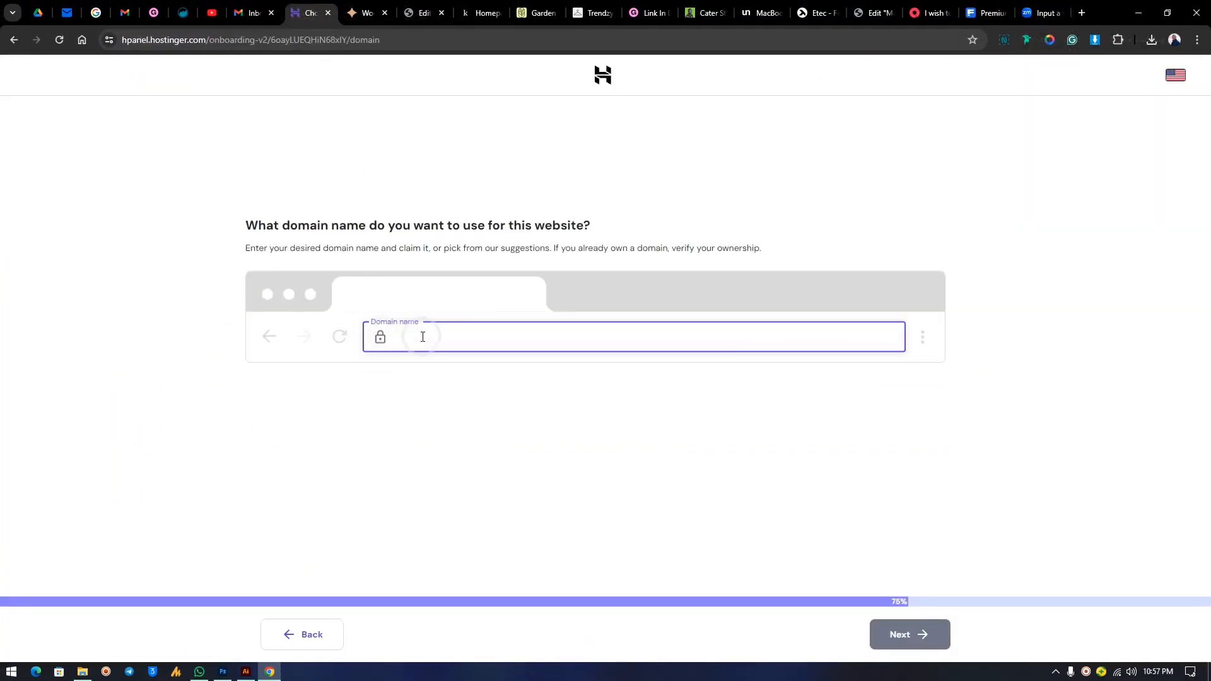
Paste the domain and claim the free powerhouseplumbing.net suggestion, continuing to its registration.
key("ctrl+v")
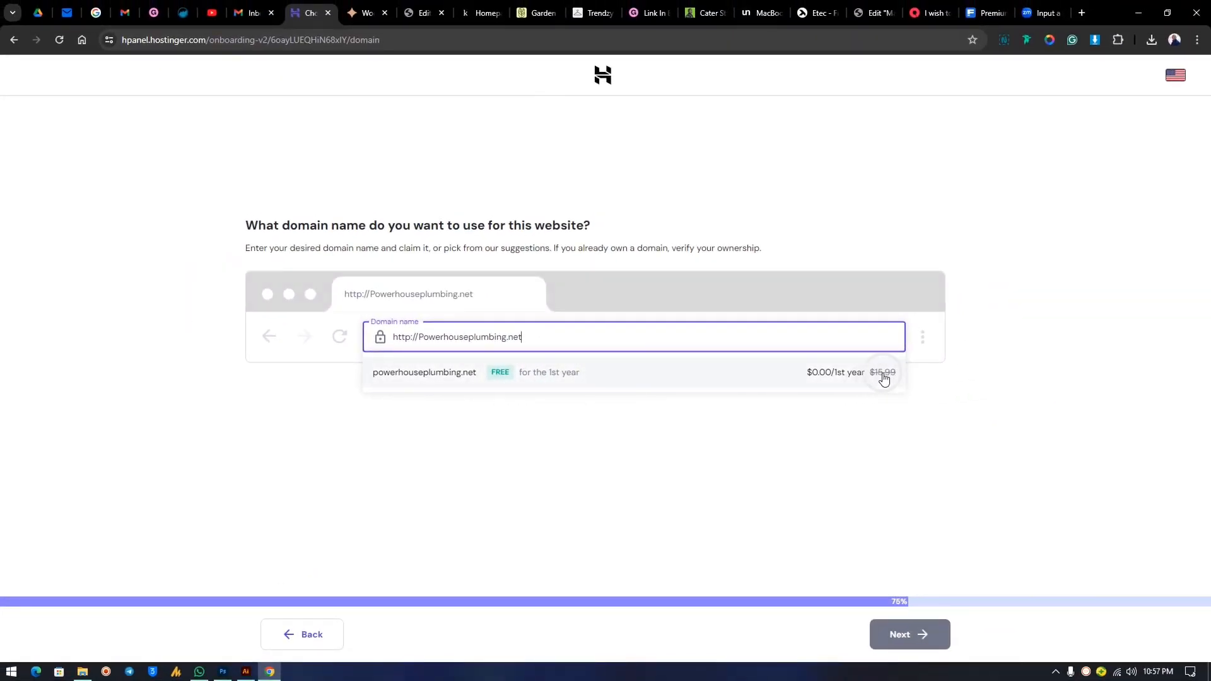
left_click(442, 382)
left_click(906, 639)
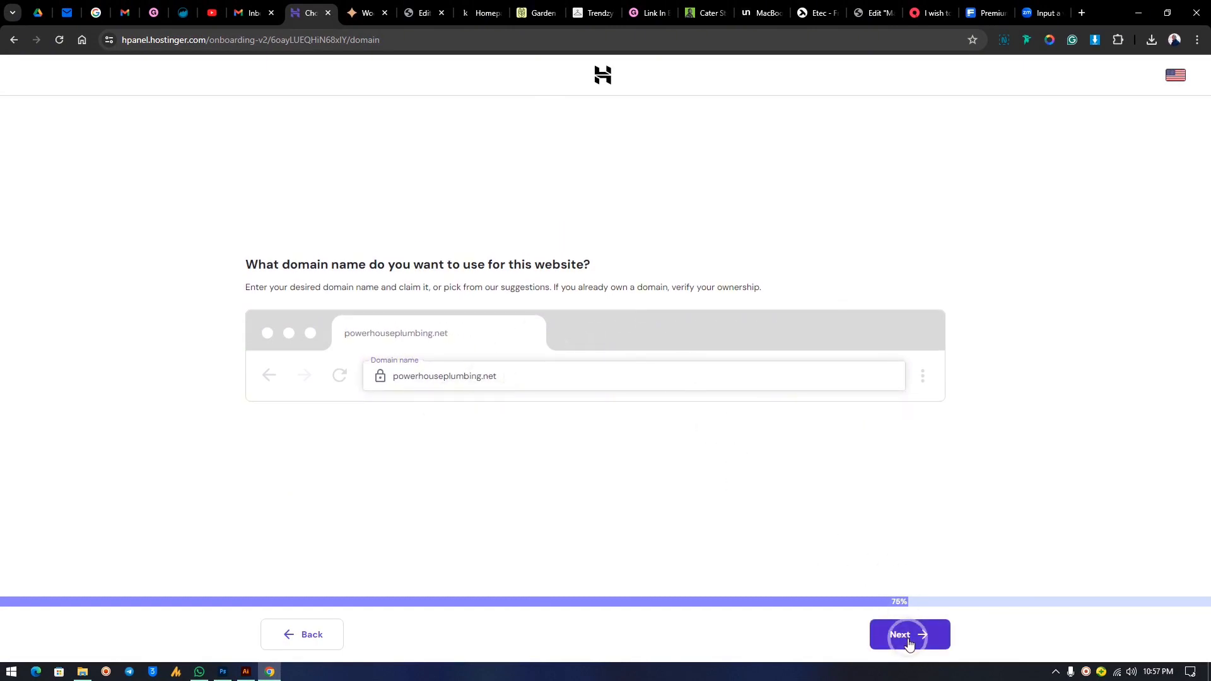
left_click(255, 488)
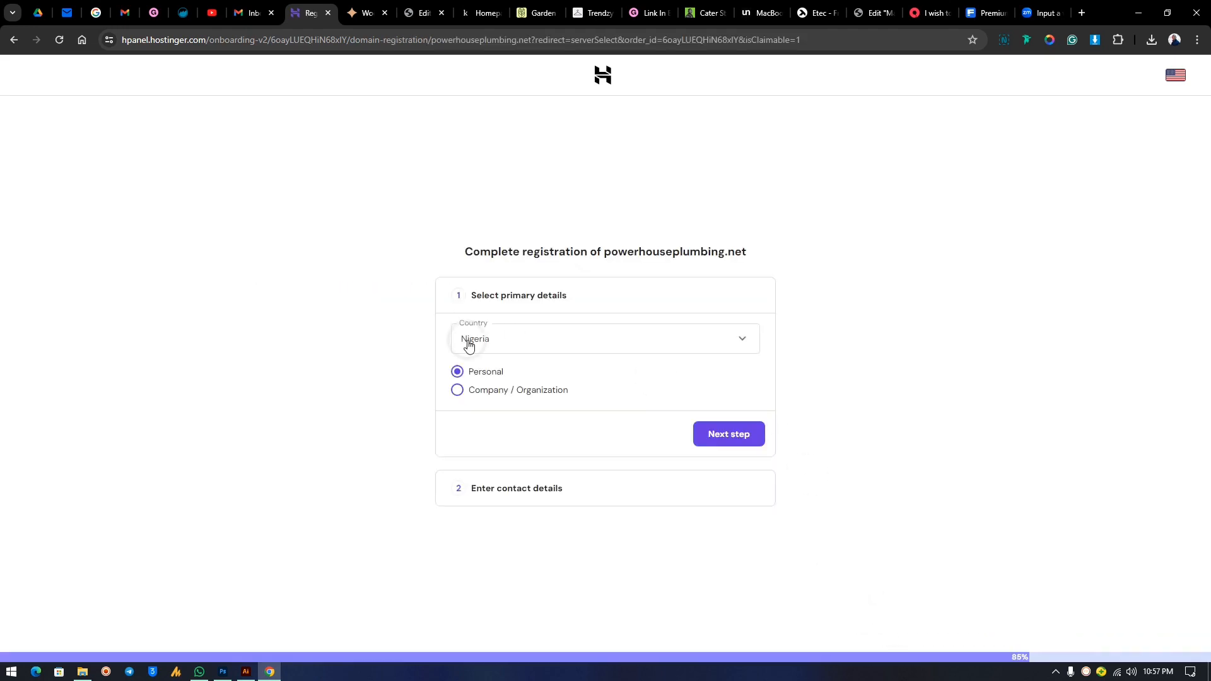
Keep Personal registration and choose Lagos as the contact region.
left_click(726, 434)
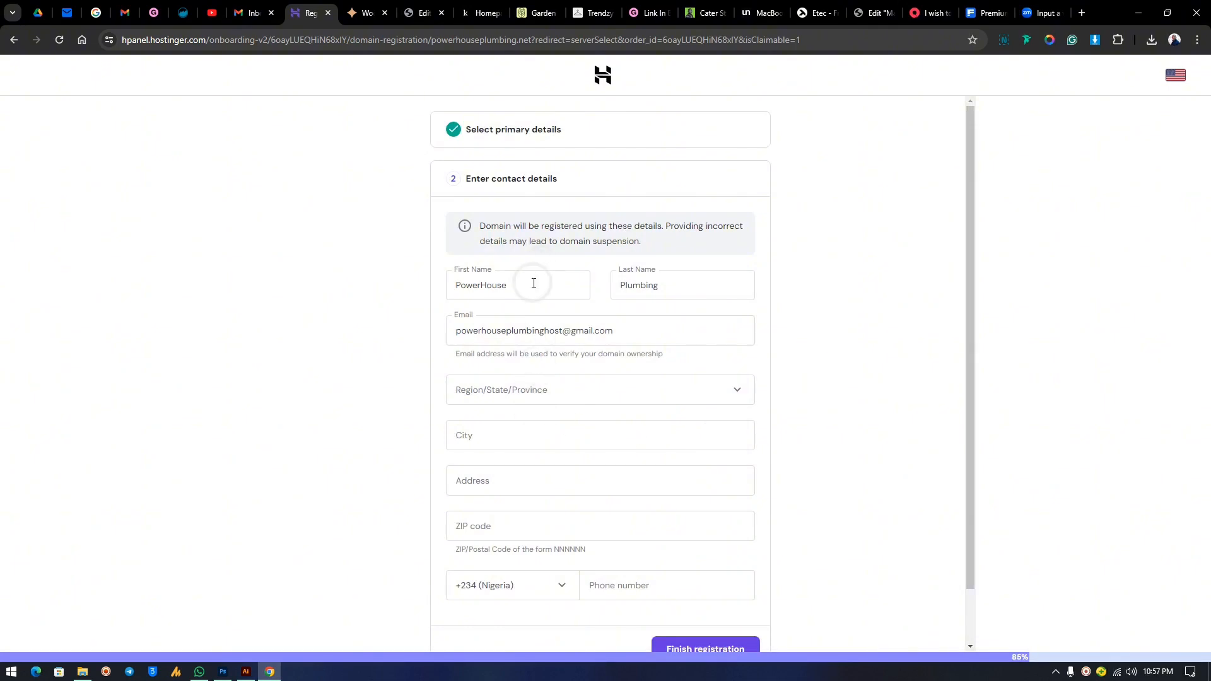
left_click(523, 390)
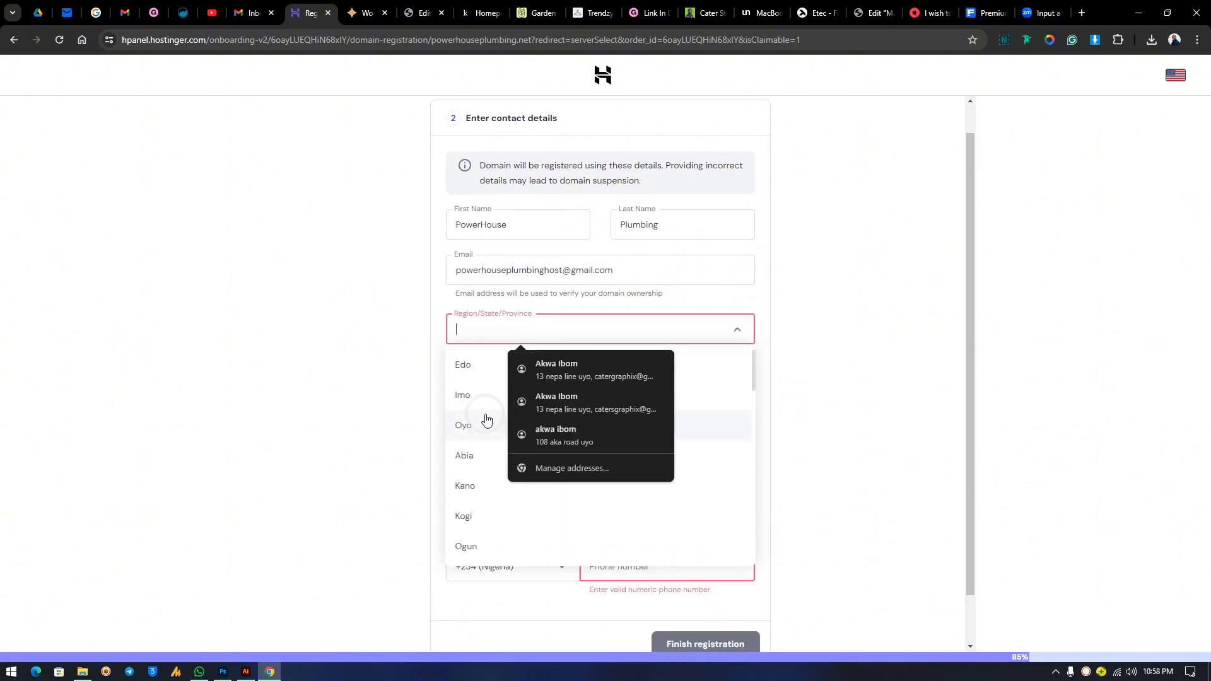
scroll(479, 404, "down", 3)
left_click(473, 460)
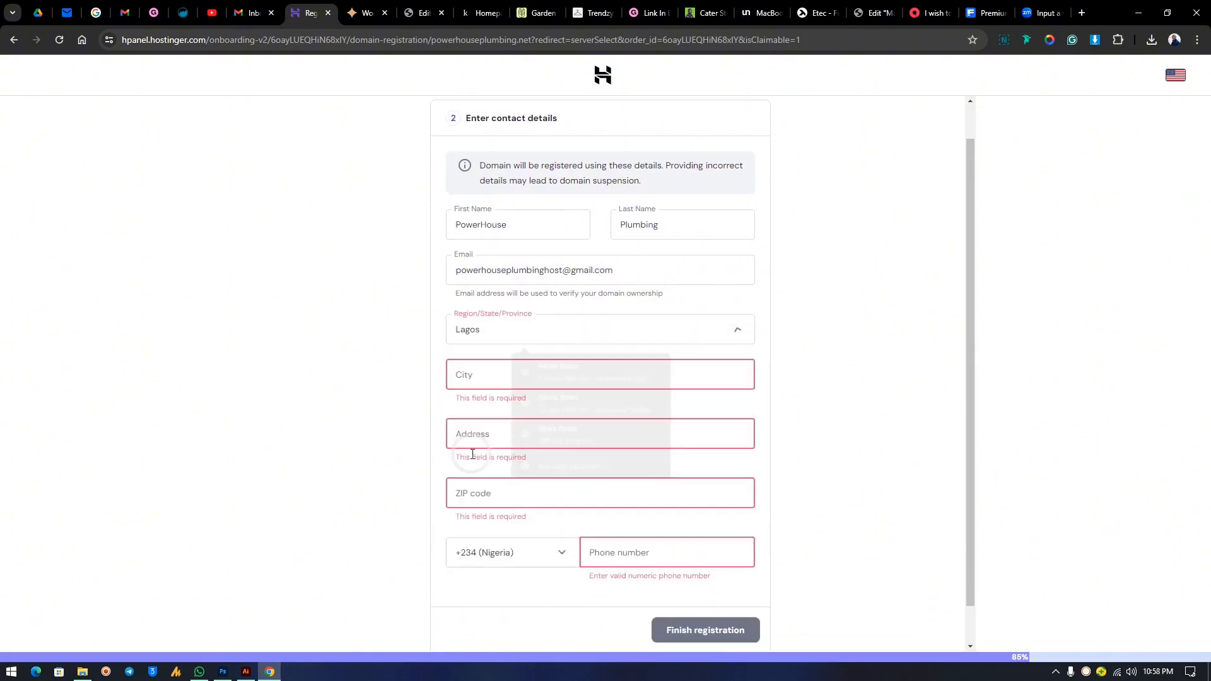
Fill in the city, street address and ZIP code, and accept the saved autofill contact profile.
left_click(481, 381)
type("Ikeja")
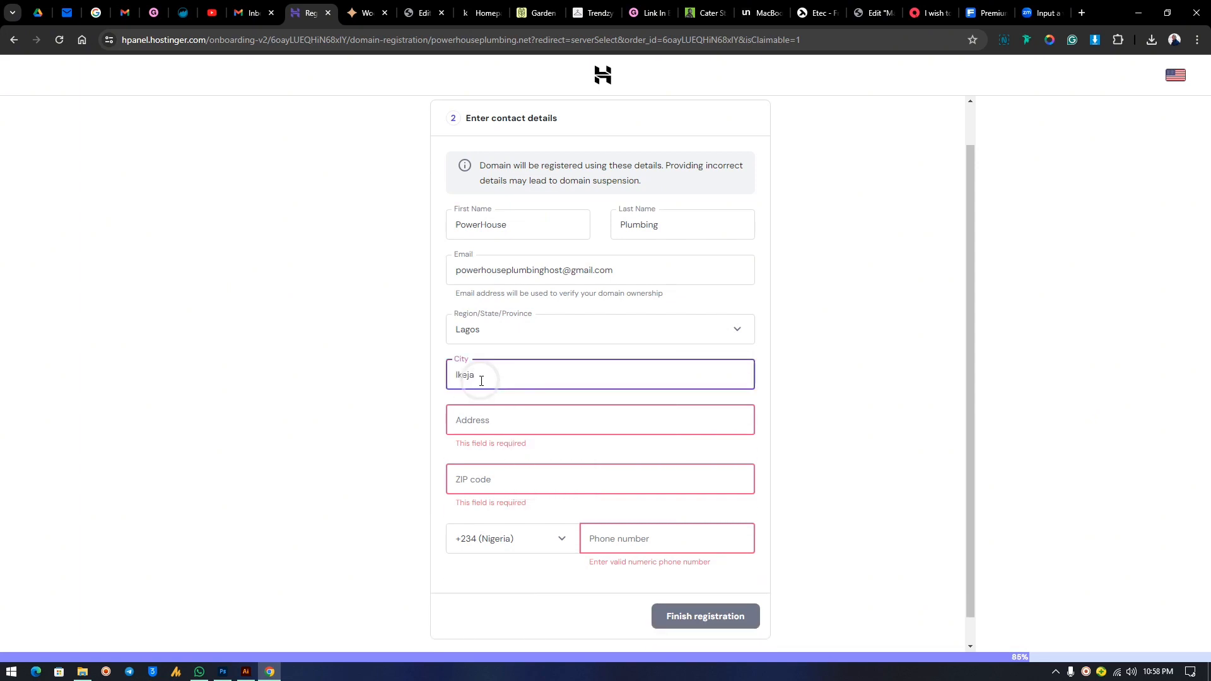
left_click(495, 424)
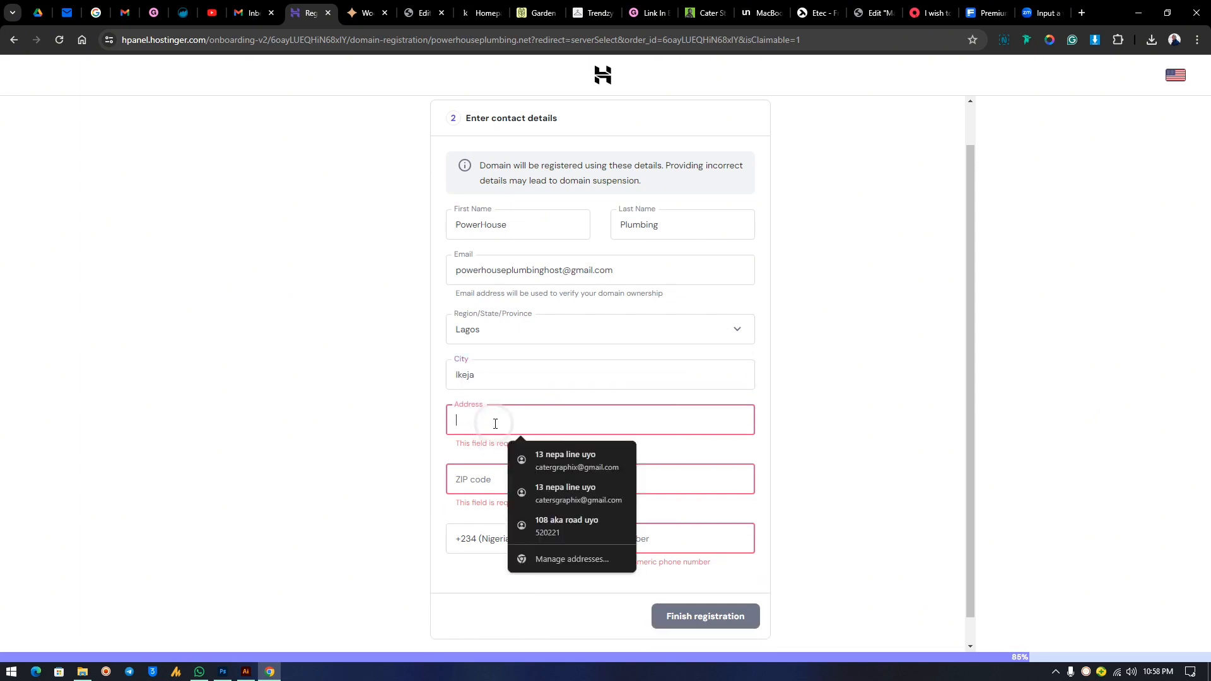
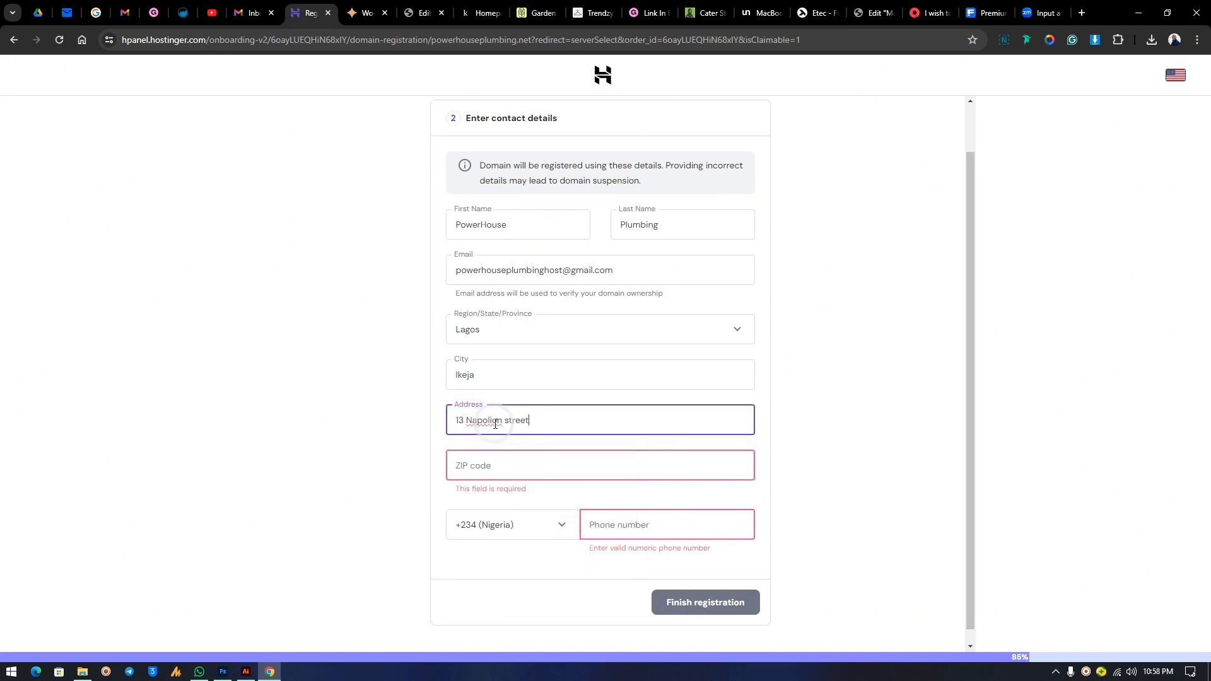
left_click(490, 472)
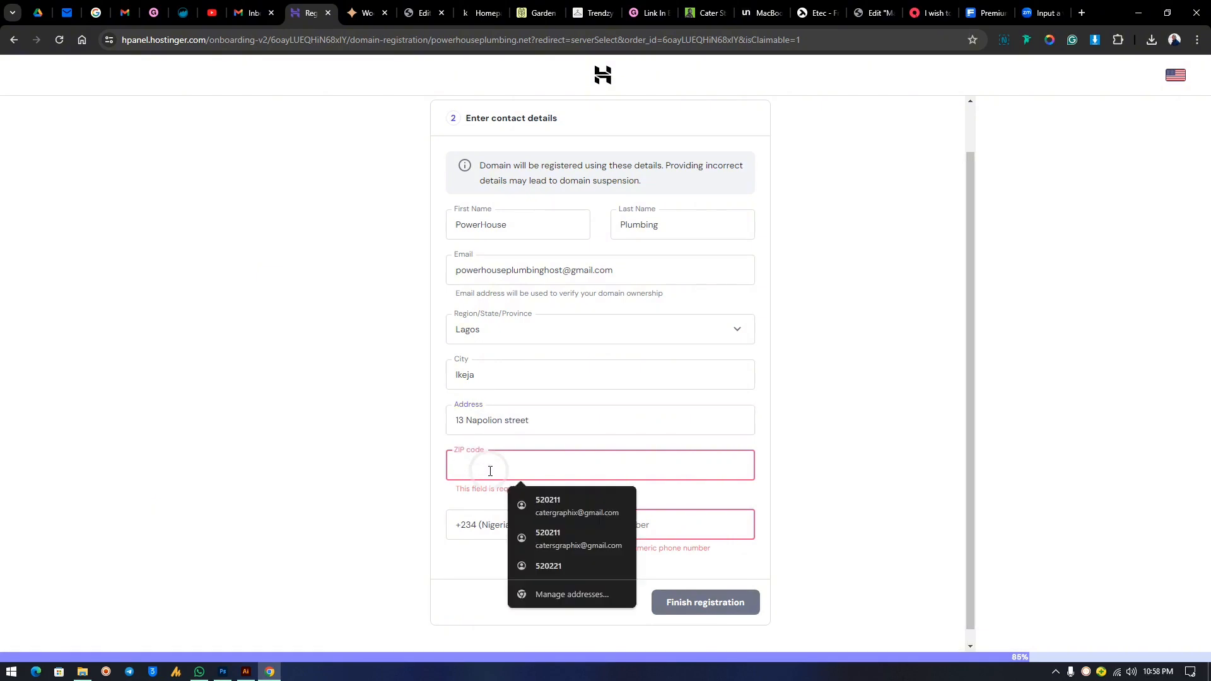
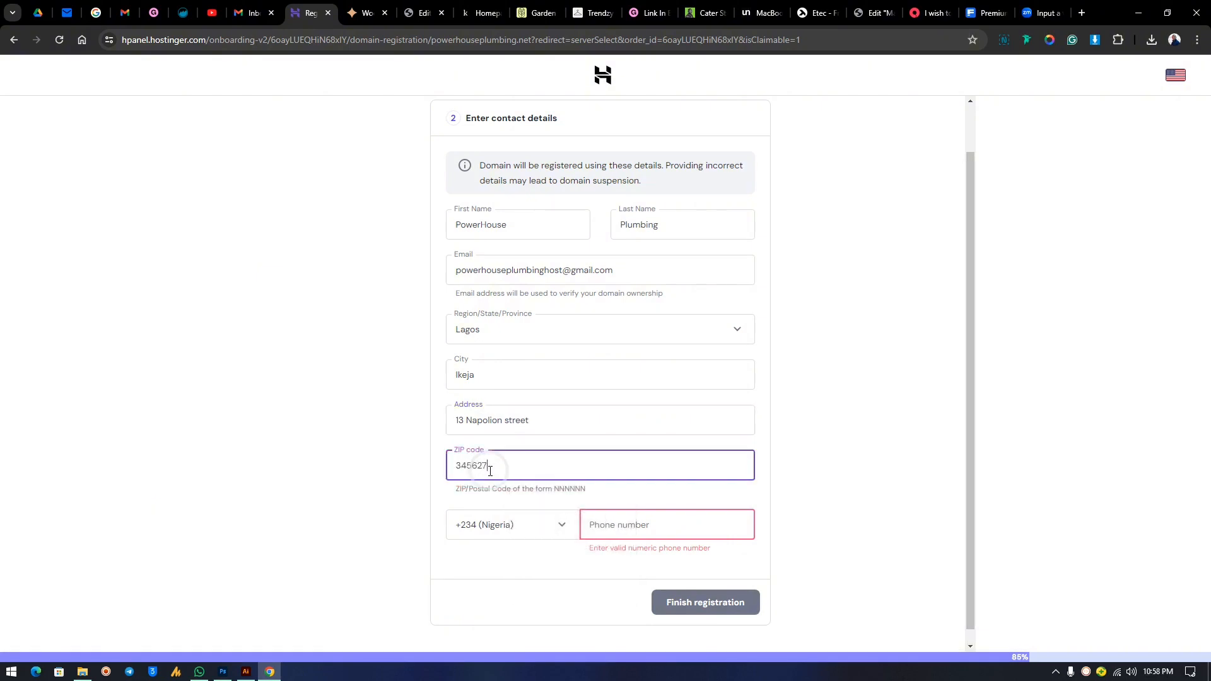
left_click(623, 522)
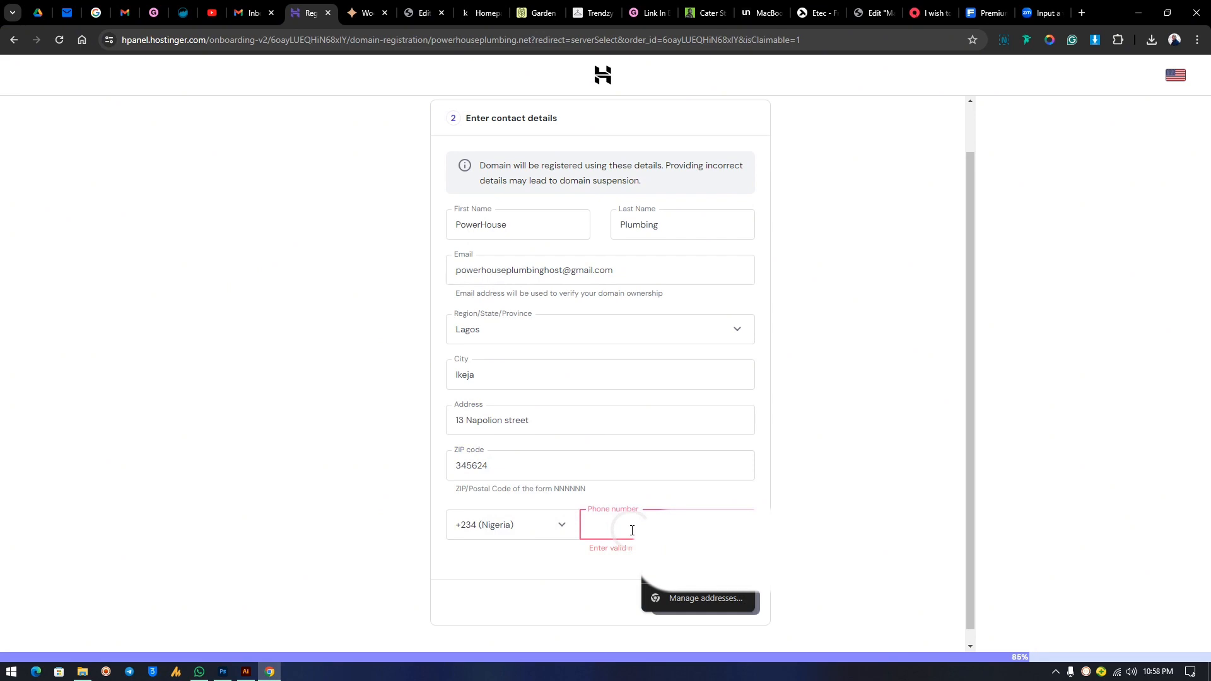
left_click(668, 558)
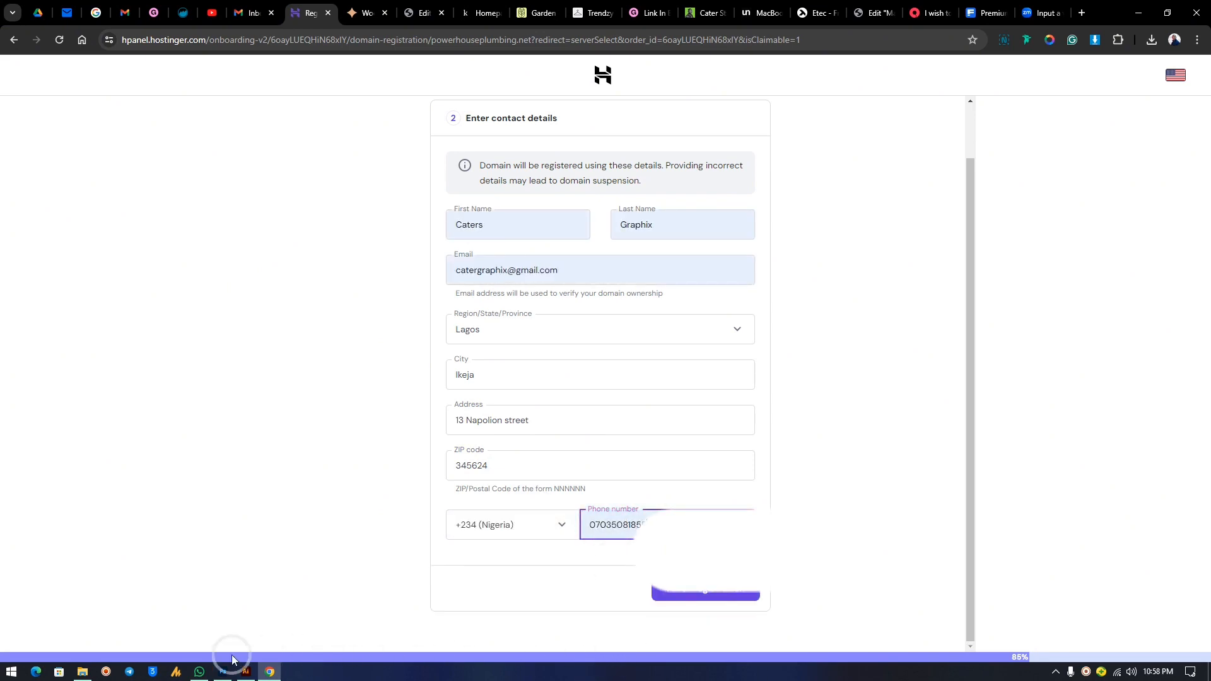
left_click(199, 672)
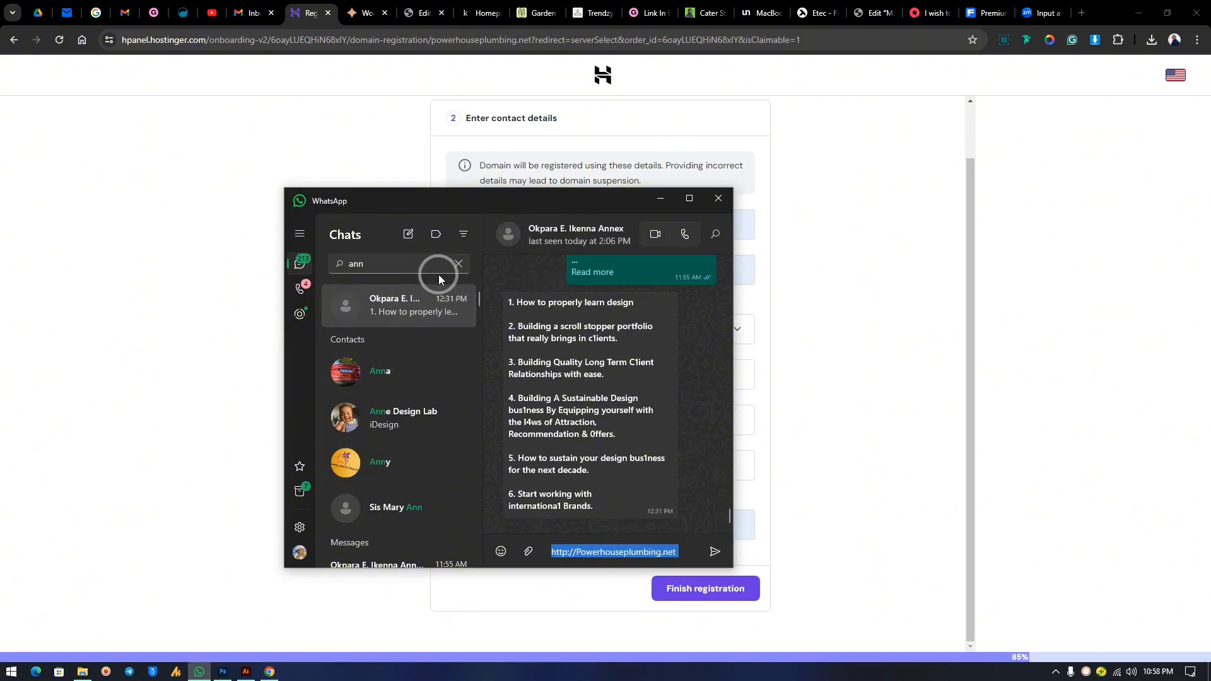
Copy the client's phone number from their WhatsApp contact info.
left_click(463, 263)
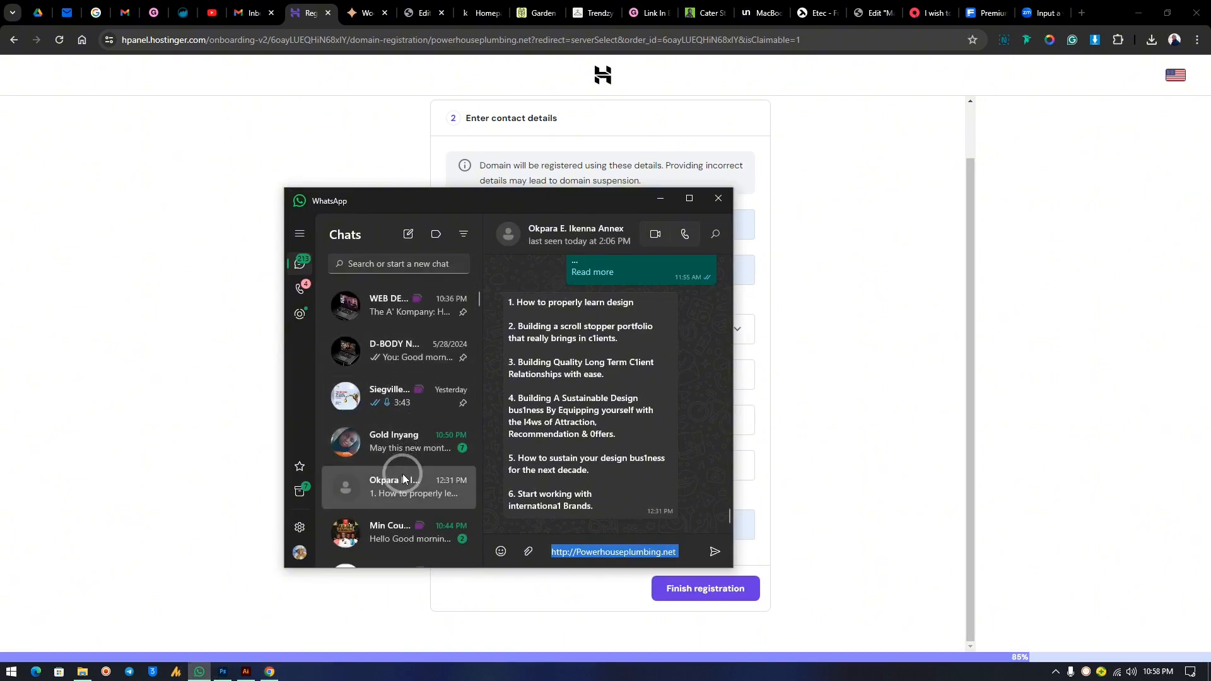
scroll(403, 477, "down", 2)
scroll(403, 478, "down", 1)
left_click(417, 404)
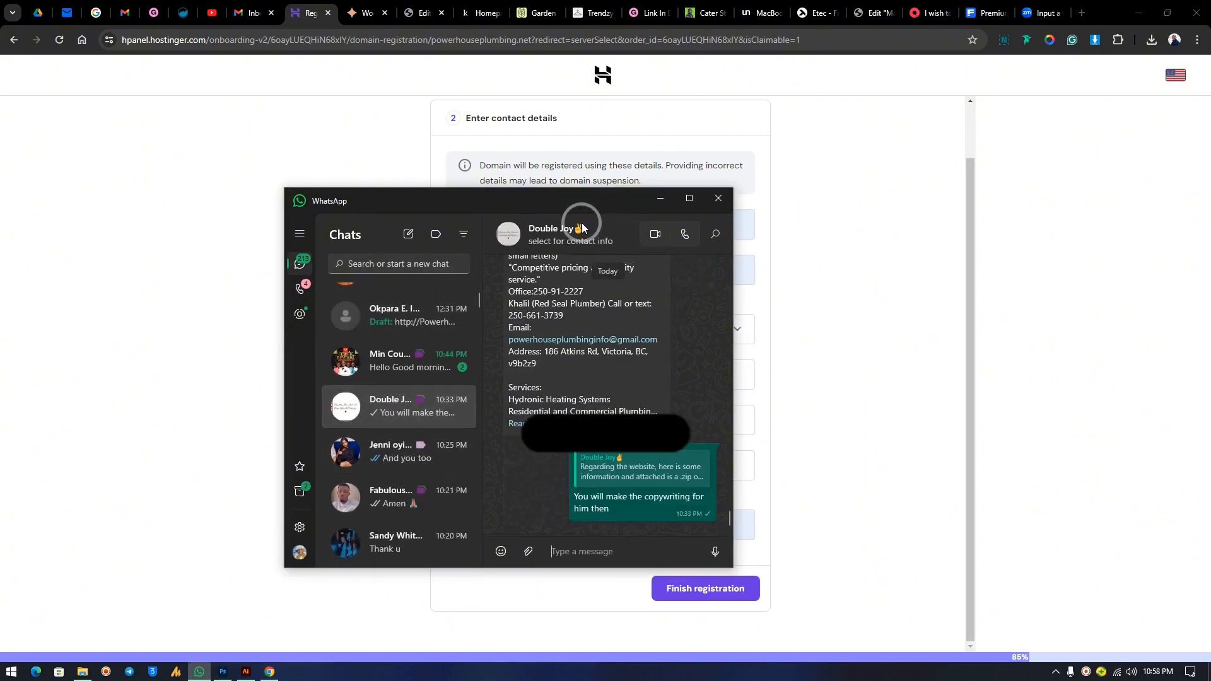
left_click(548, 243)
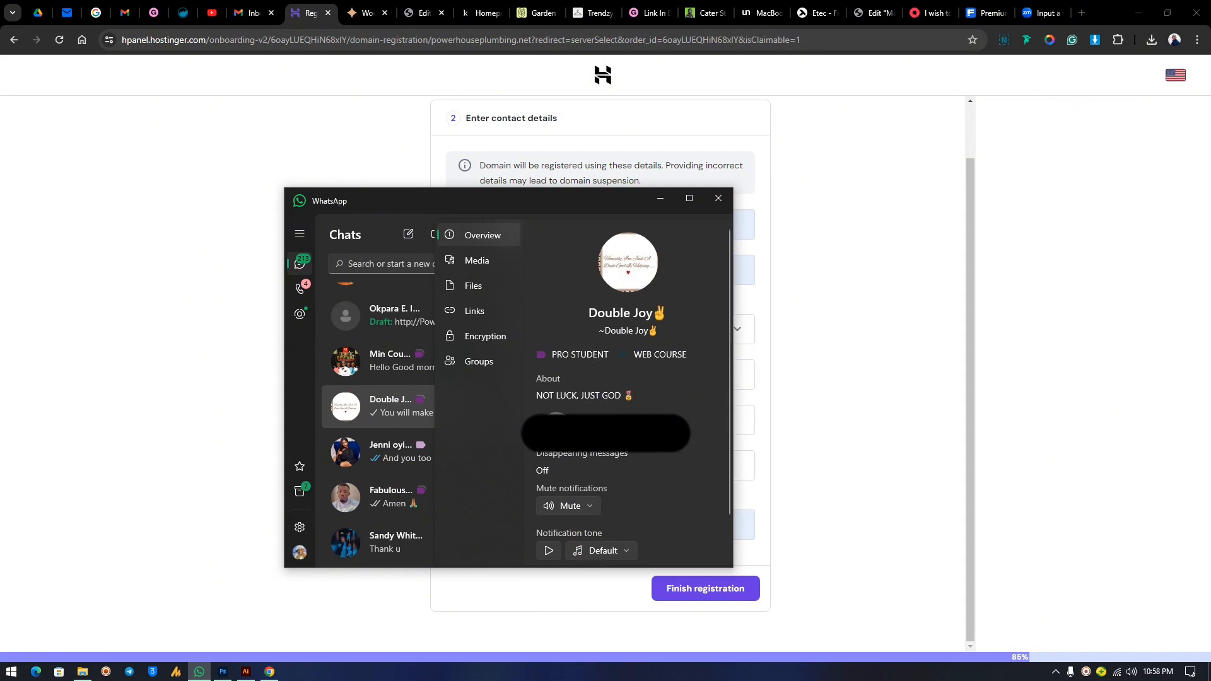
right_click(586, 435)
left_click(615, 448)
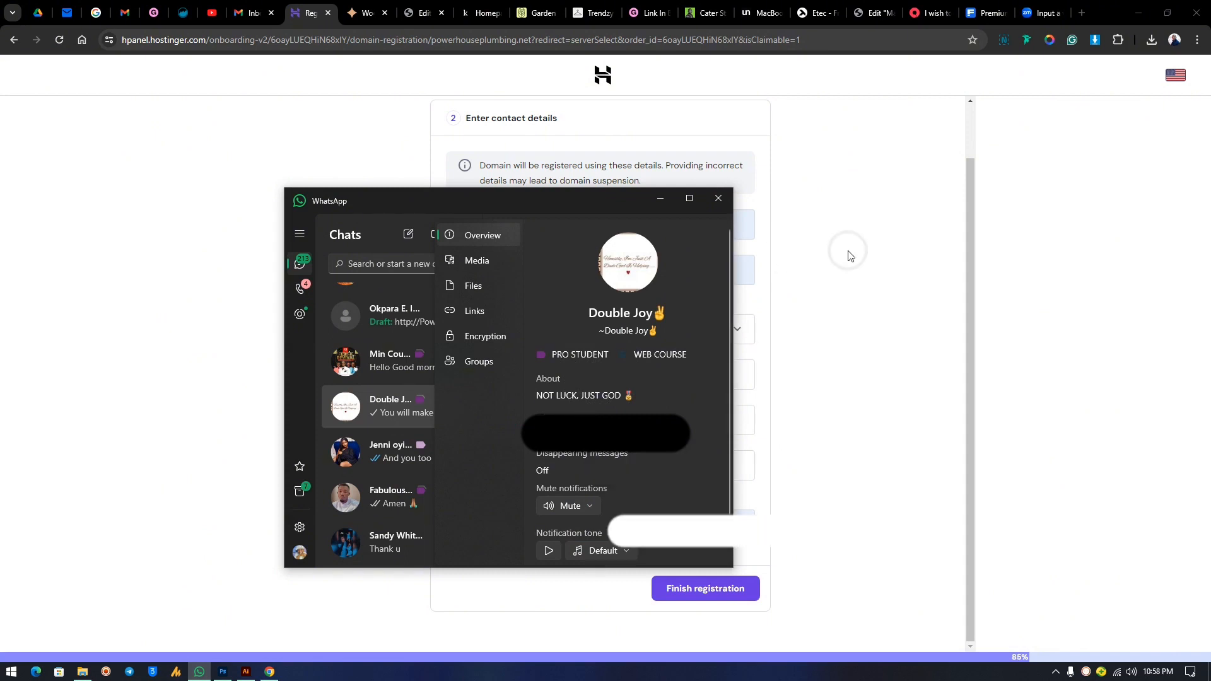
Paste the number into the Phone field, replacing the +234 prefix with a leading 0.
left_click(848, 251)
left_click_drag(656, 525, 514, 520)
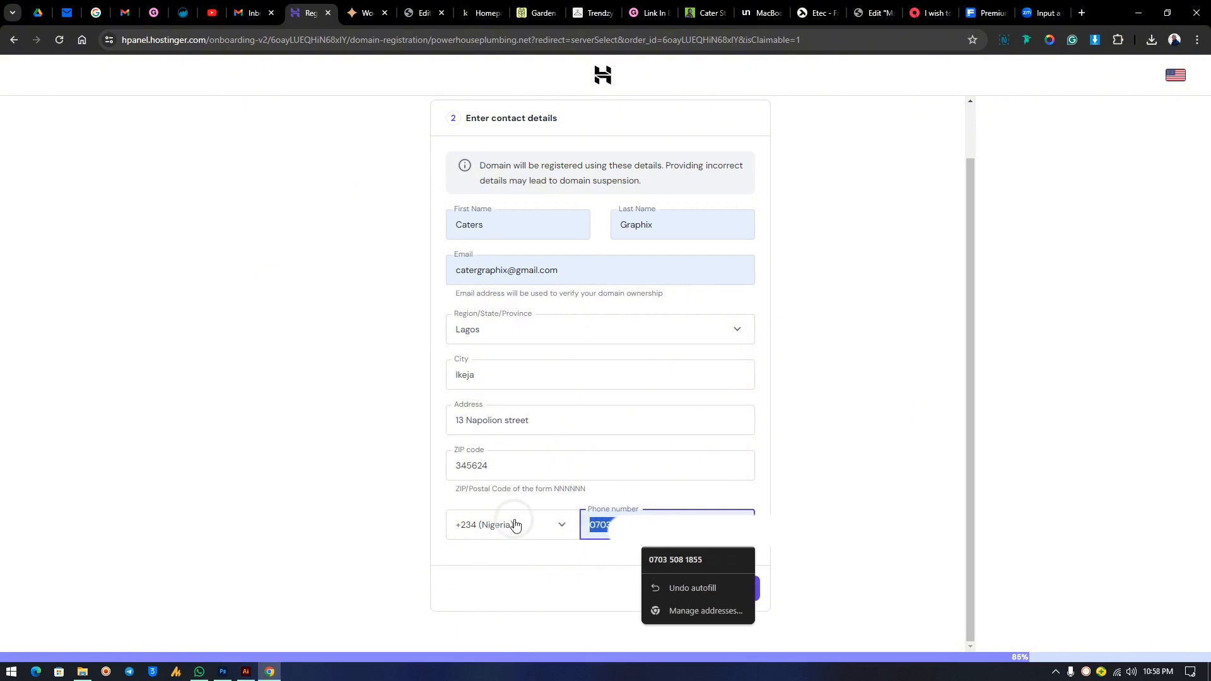
type("+234")
left_click_drag(613, 525, 554, 526)
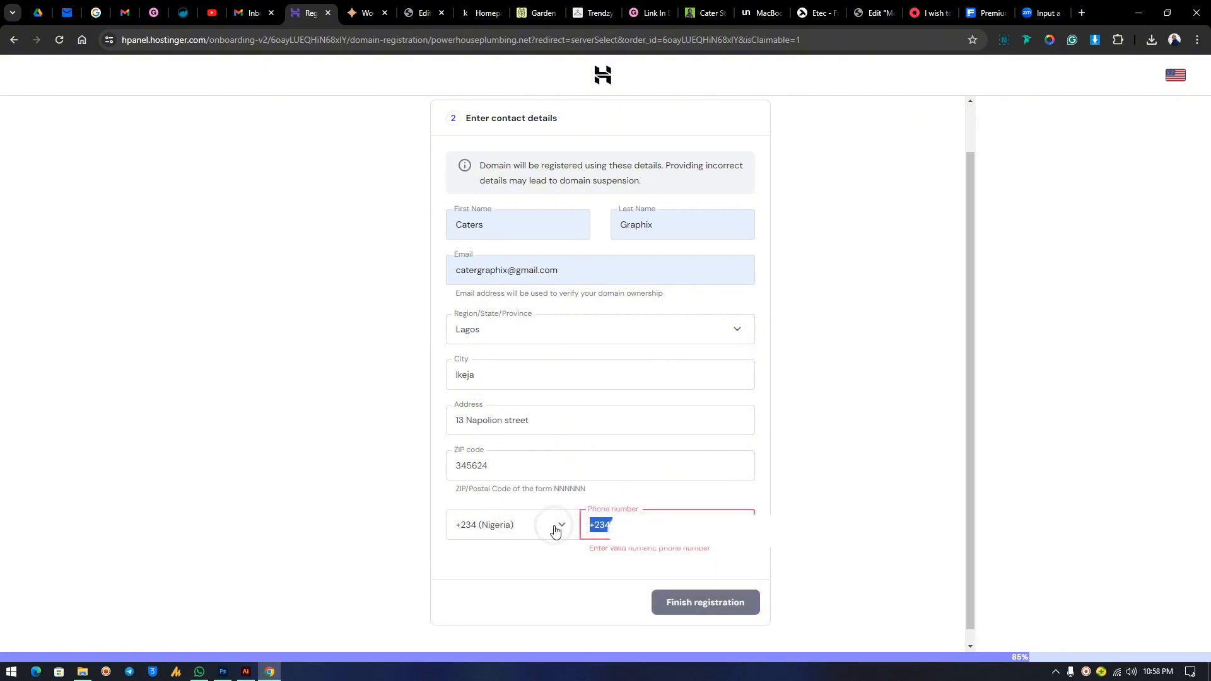
key("BackSpace")
type("0")
Submit the registration details, then close the email-confirmation prompt that appears.
key("BackSpace")
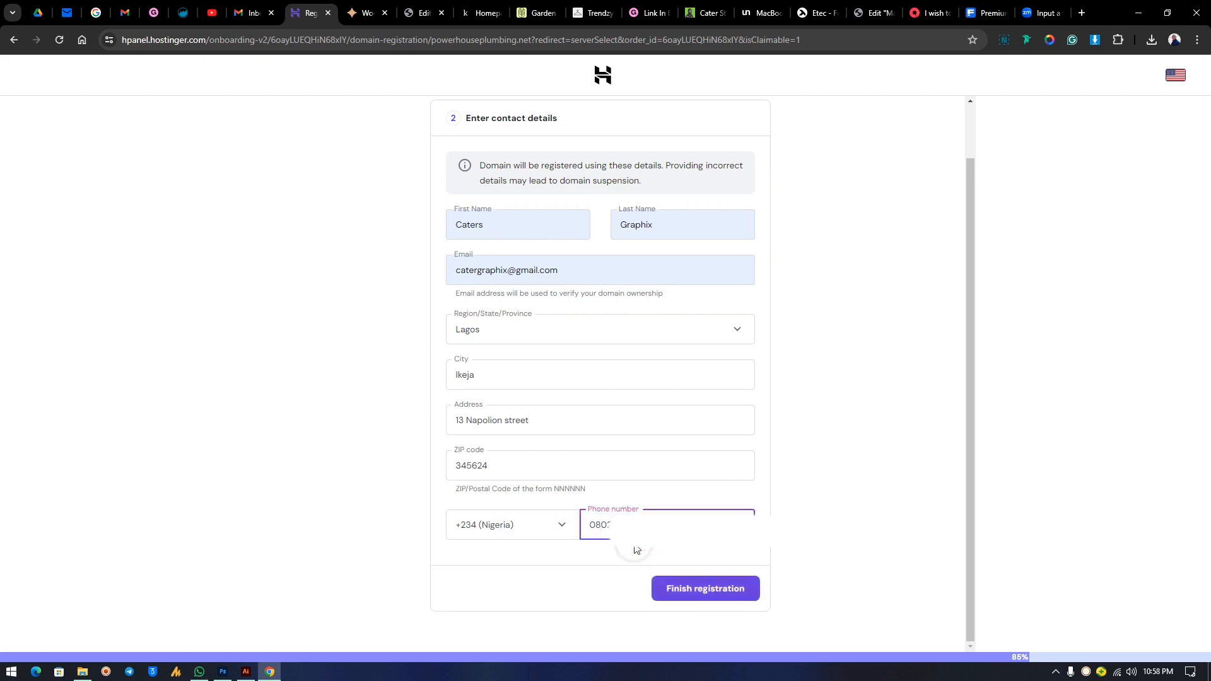
left_click(684, 593)
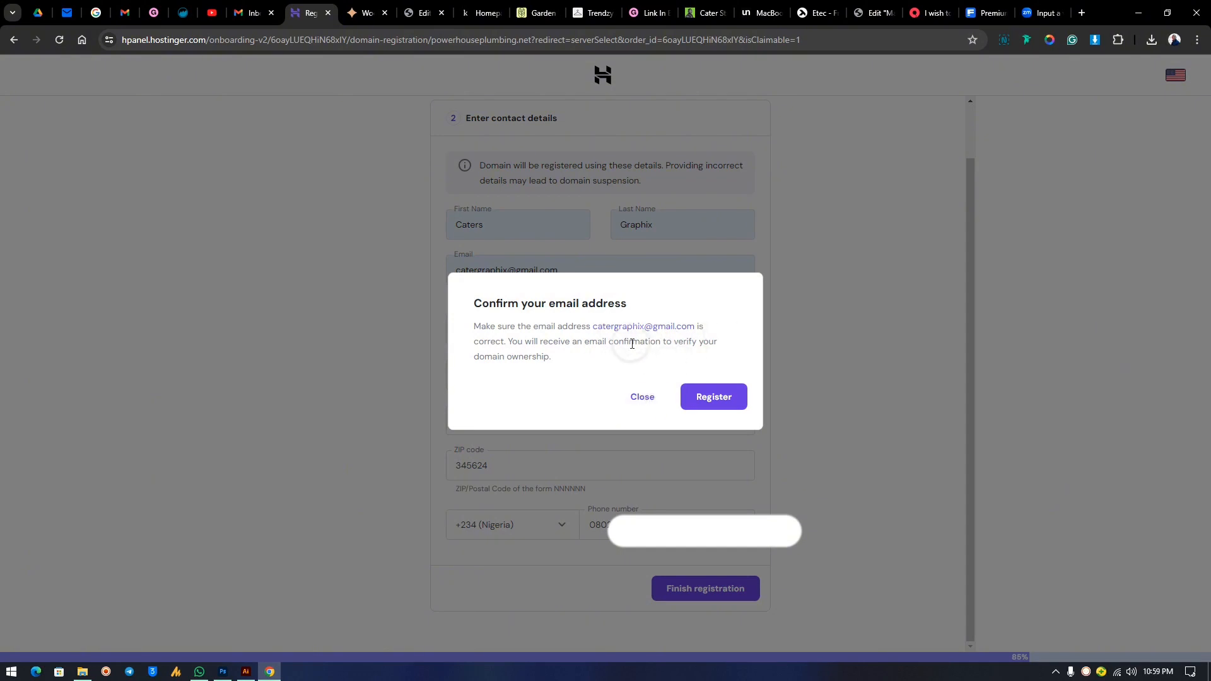
left_click(642, 398)
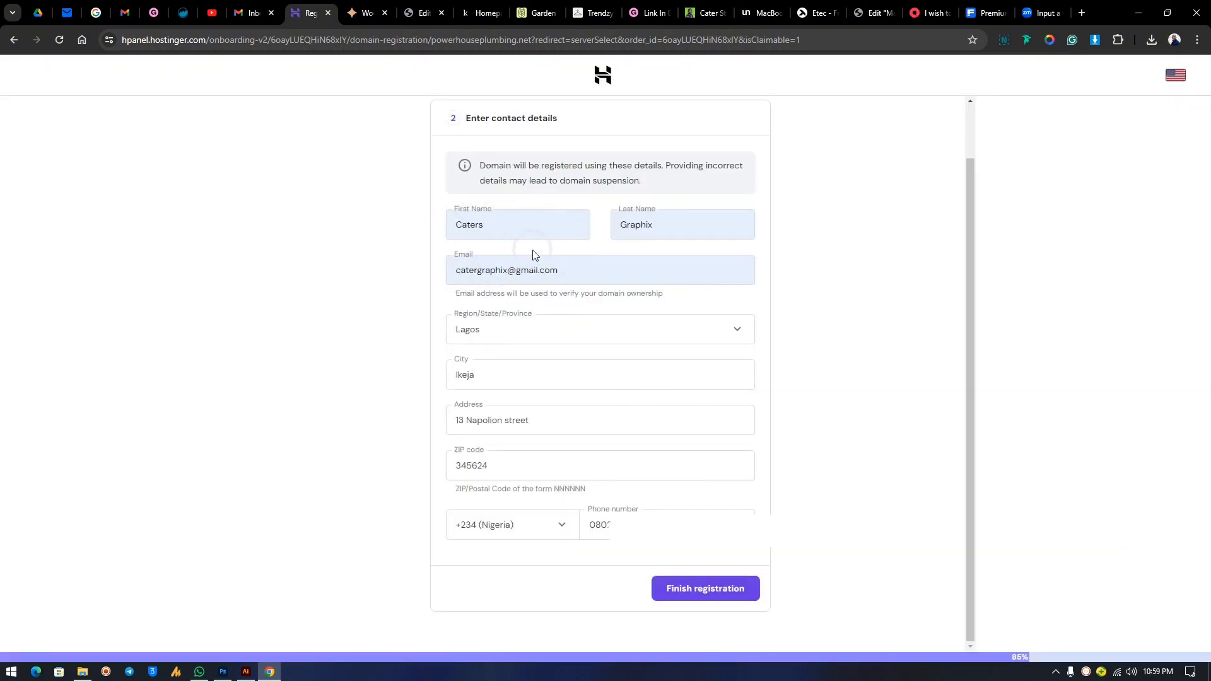
left_click(251, 13)
Replace the contact Email with the business's Gmail address copied from the inbox.
left_click_drag(365, 80, 182, 82)
key("ctrl+c")
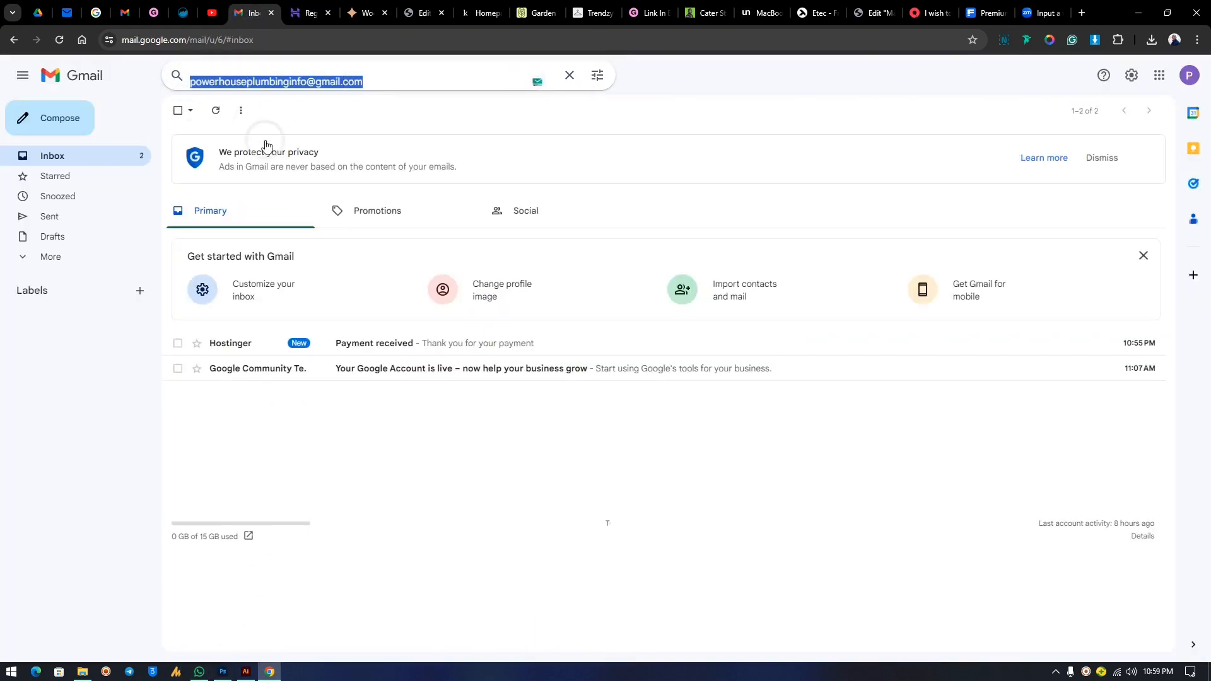
left_click(312, 12)
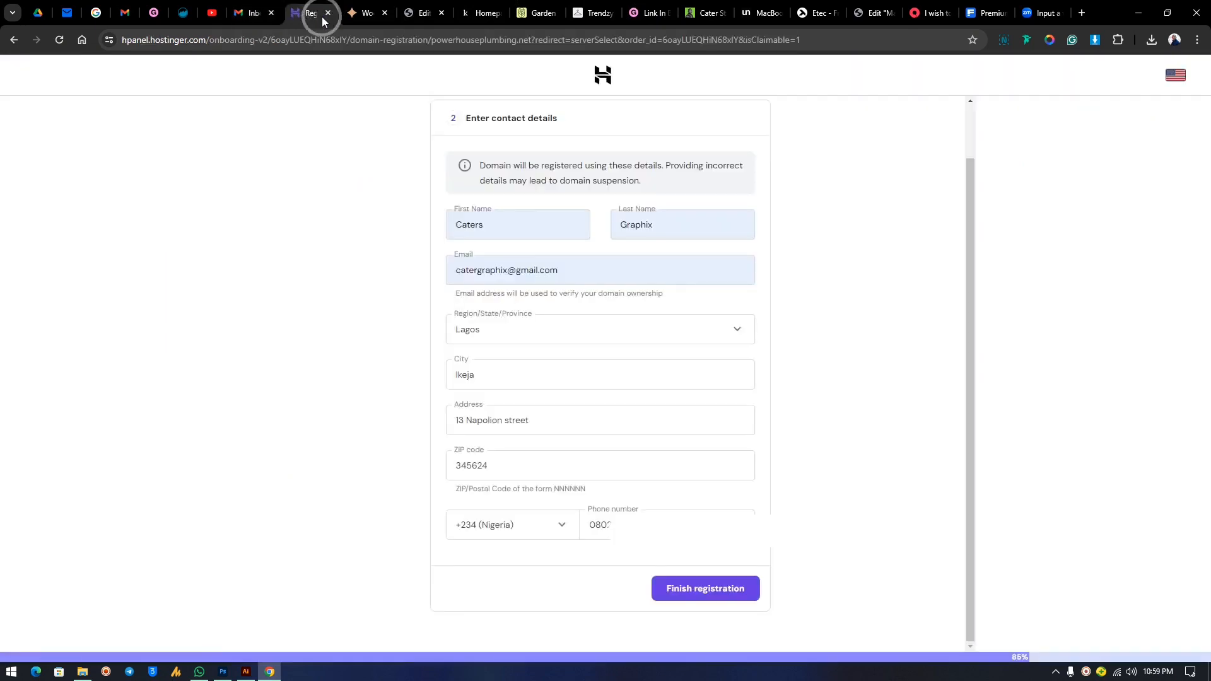
triple_click(573, 271)
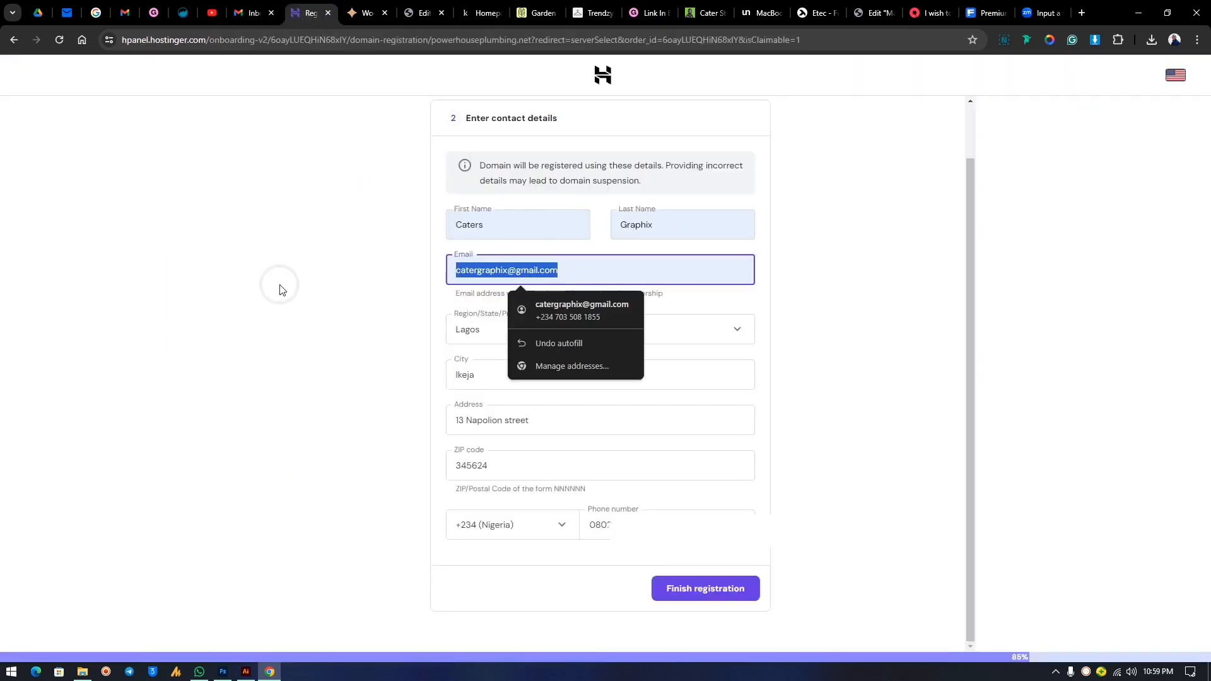
key("ctrl+v")
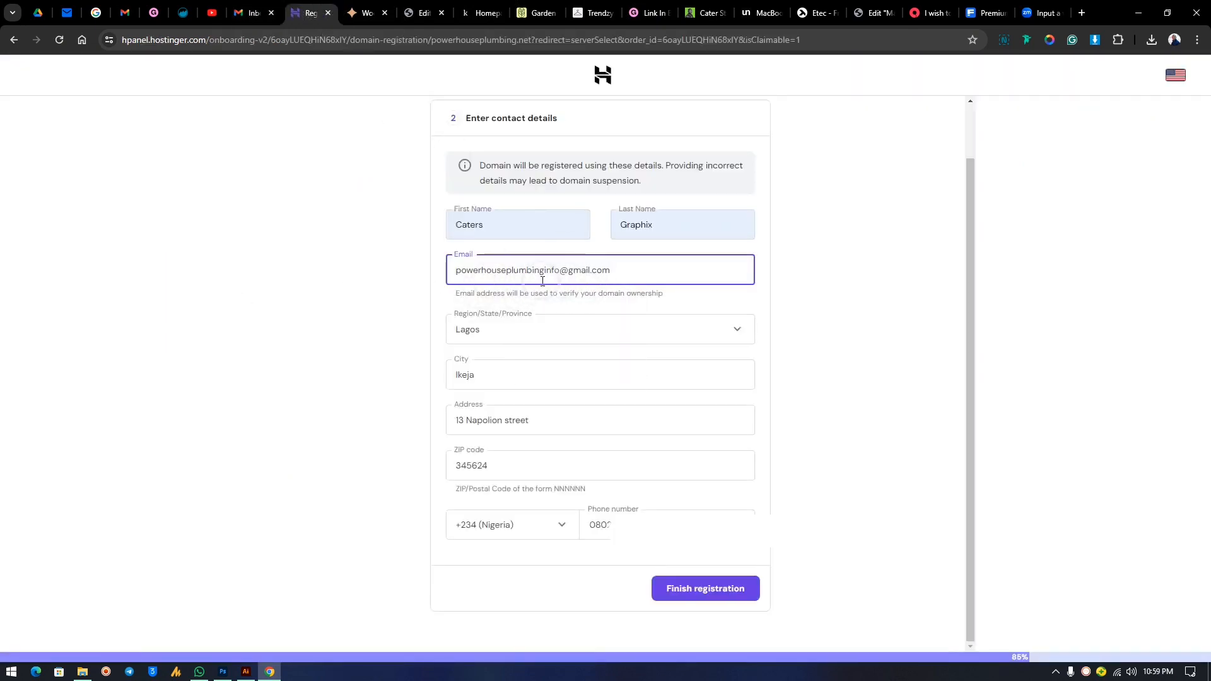
Set first name to 'power' and last name to 'hous', then submit the registration.
double_click(495, 224)
left_click(473, 238)
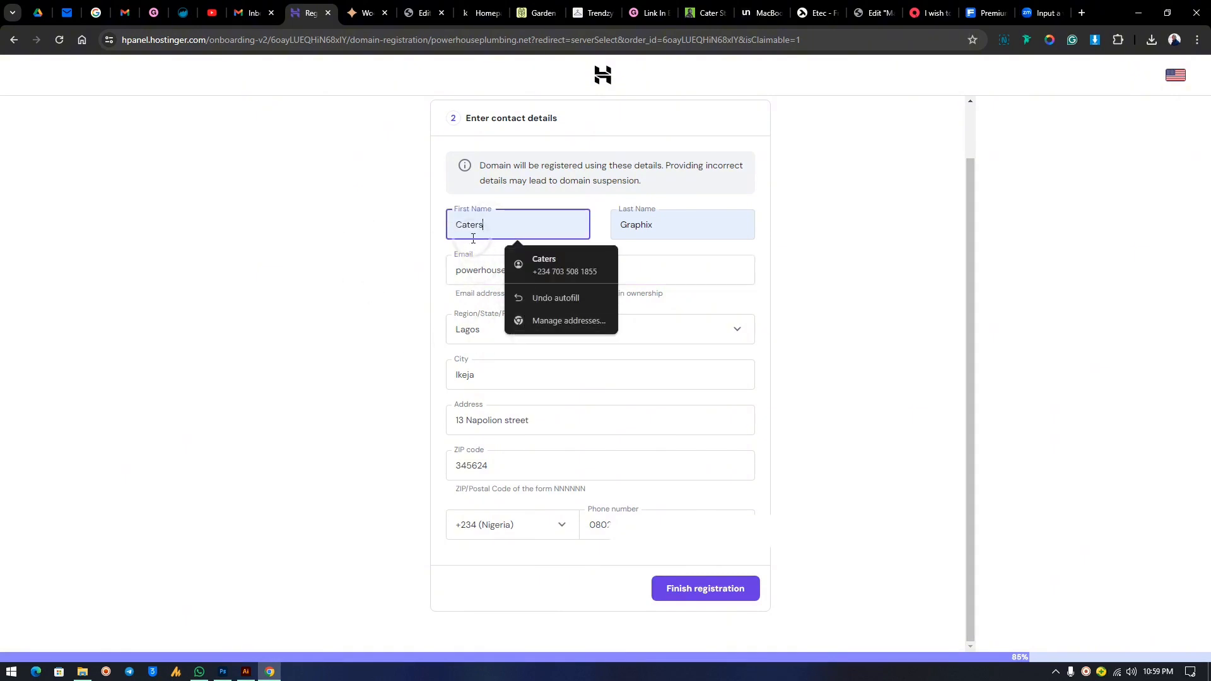
left_click_drag(489, 224, 415, 249)
type("power")
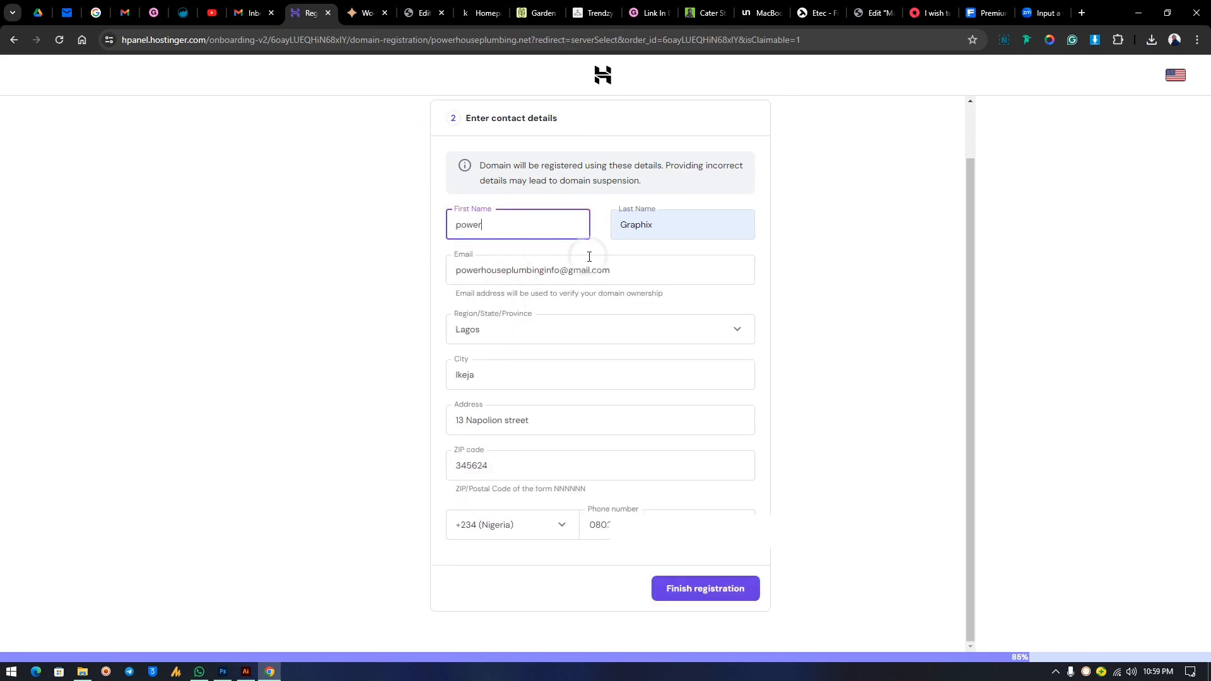
left_click(662, 225)
left_click_drag(662, 225, 454, 238)
type("house")
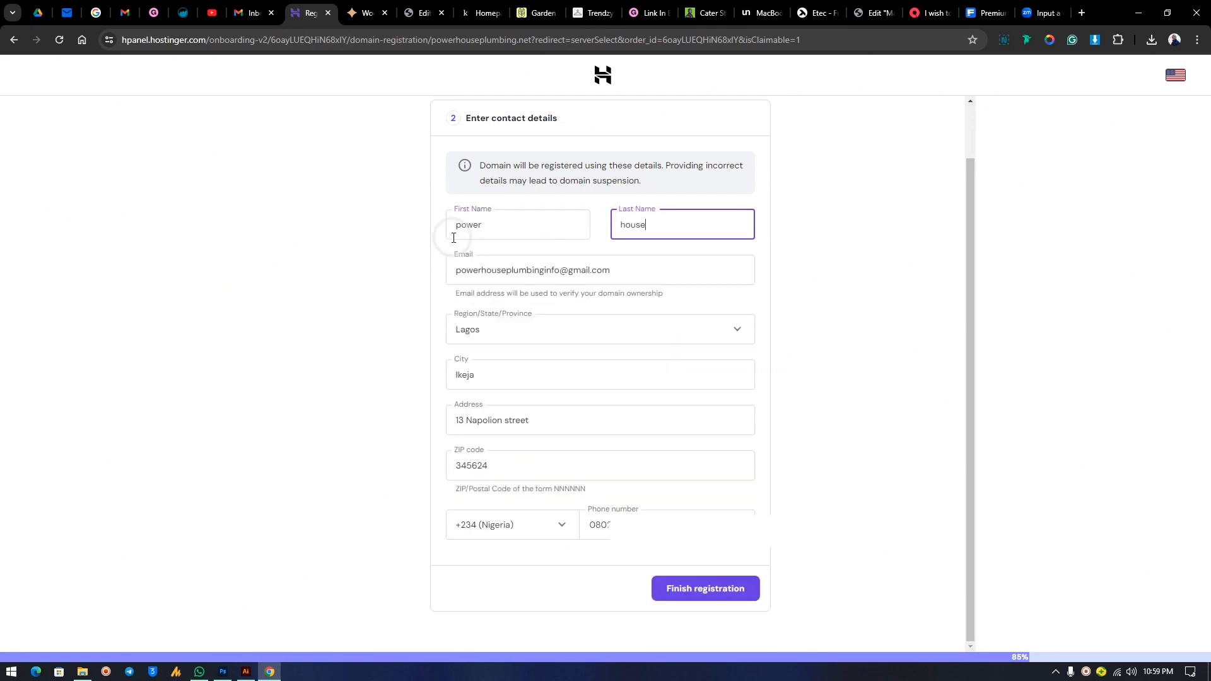
left_click(811, 319)
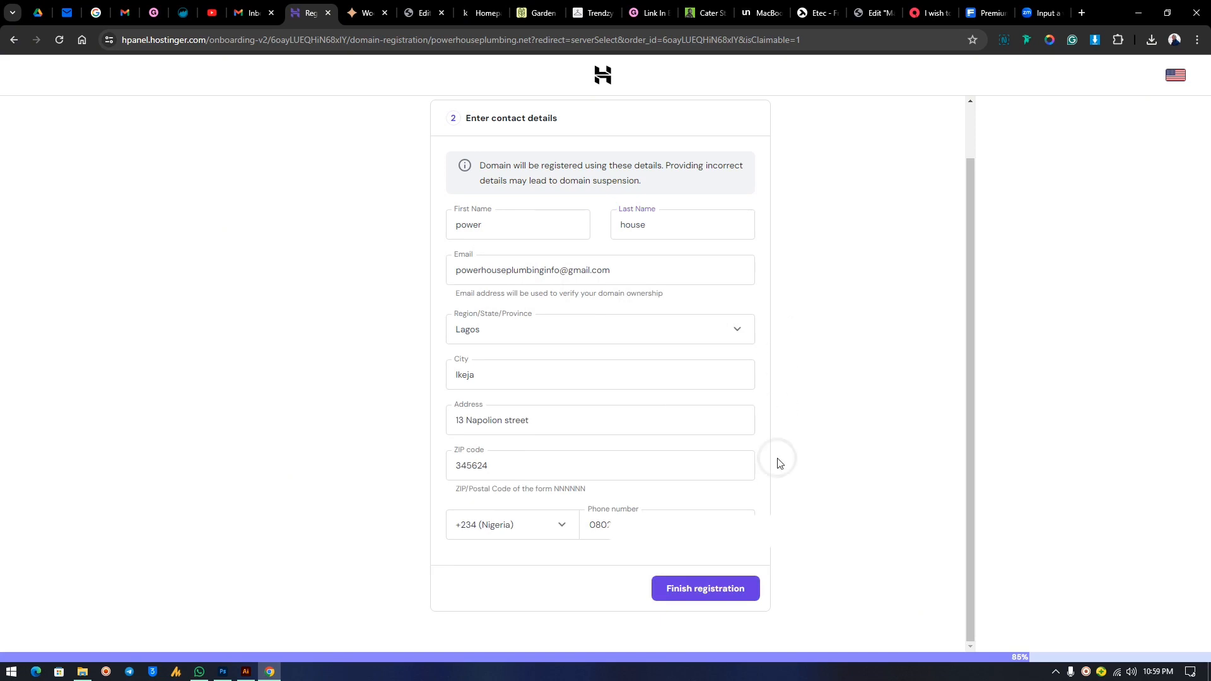
left_click(705, 593)
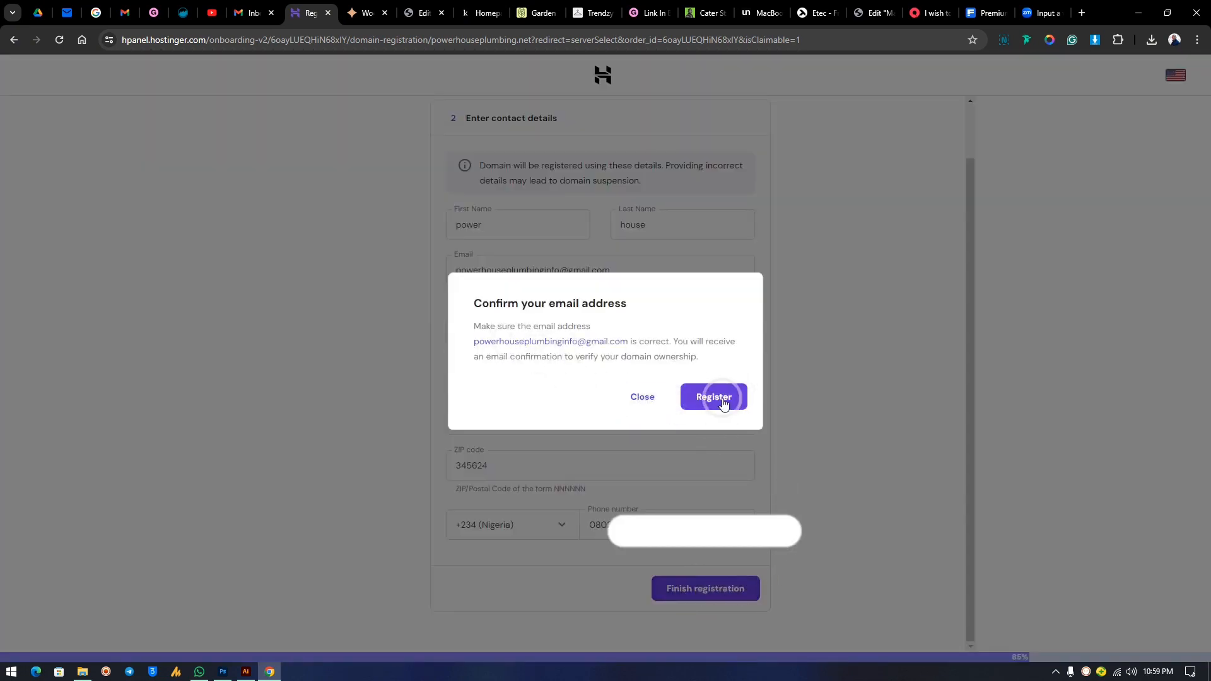
Confirm the contact email to register powerhouseplumbing.net.
left_click(723, 403)
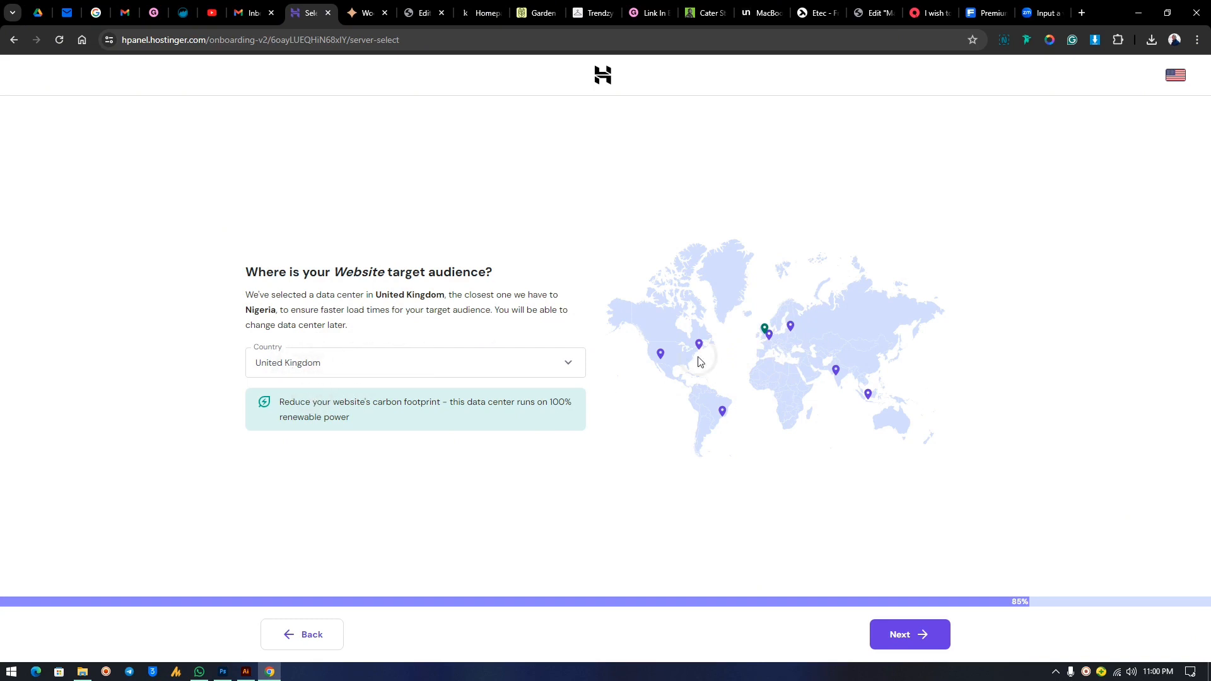
Keep United Kingdom as the data-center location and continue to the website dashboard.
left_click(329, 372)
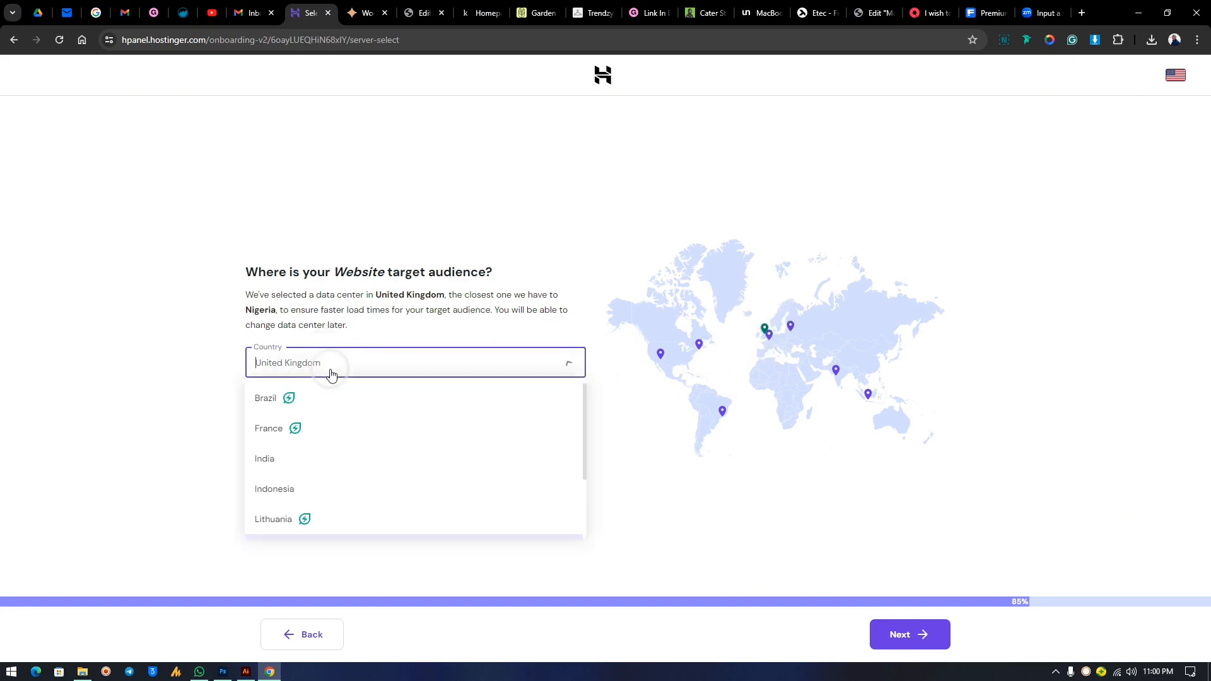
scroll(323, 448, "down", 2)
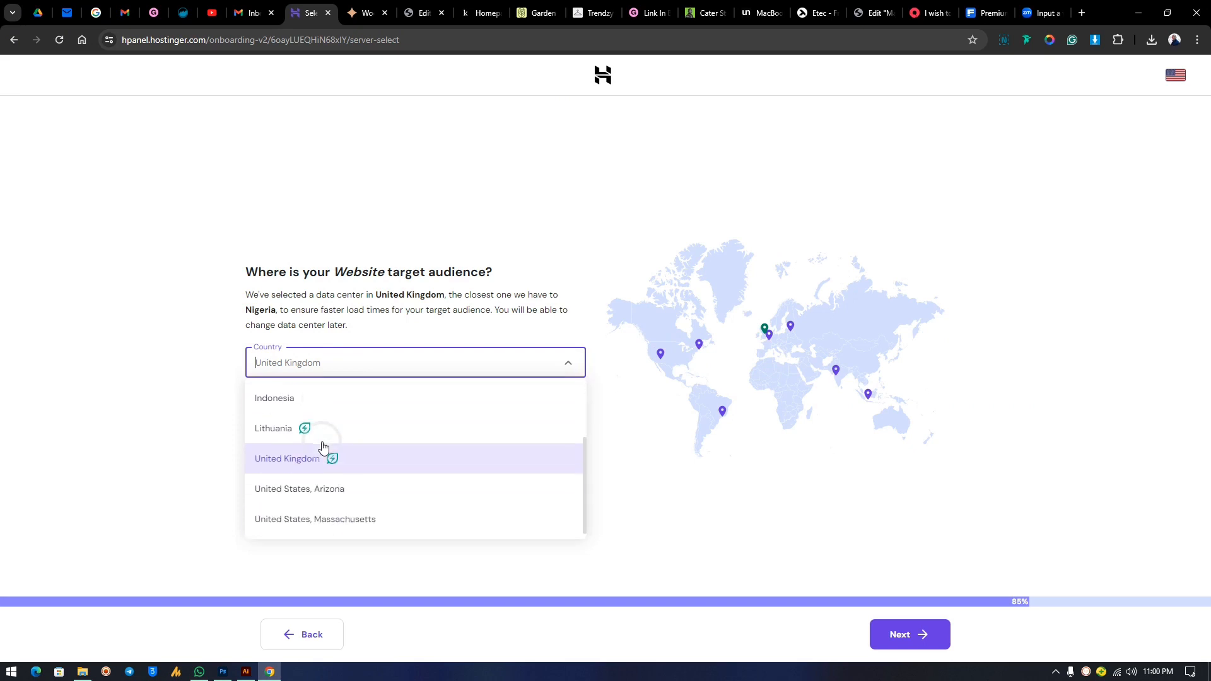
scroll(324, 452, "up", 2)
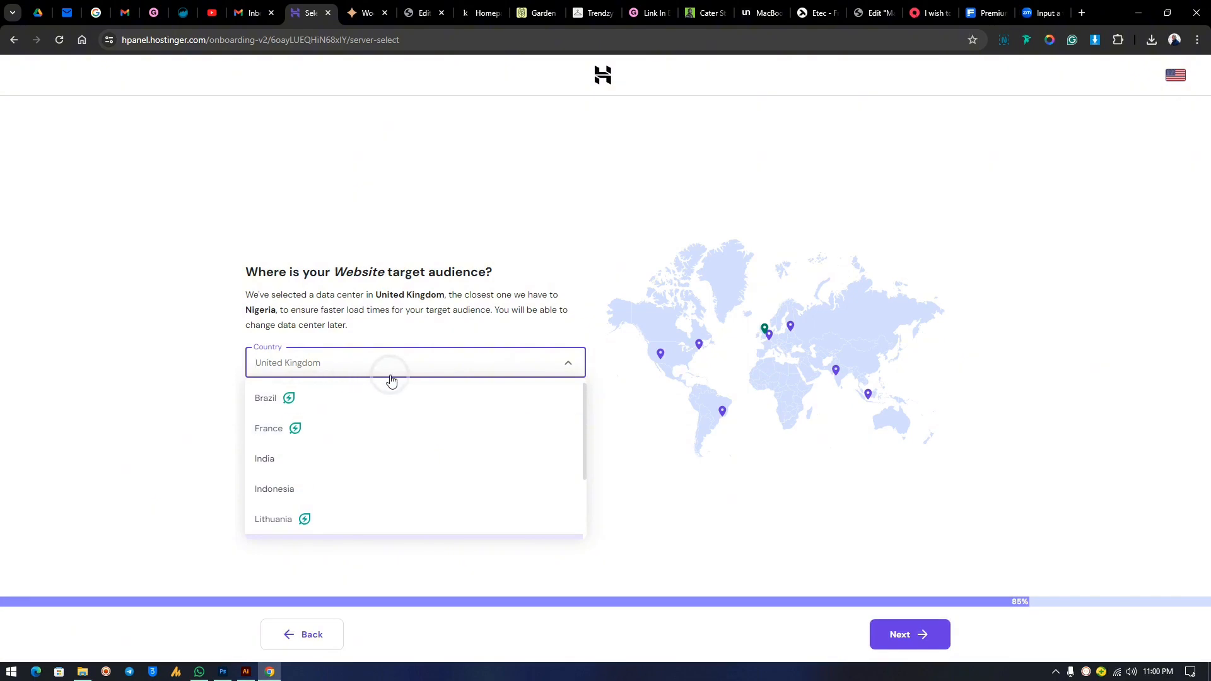
left_click(526, 331)
left_click(917, 653)
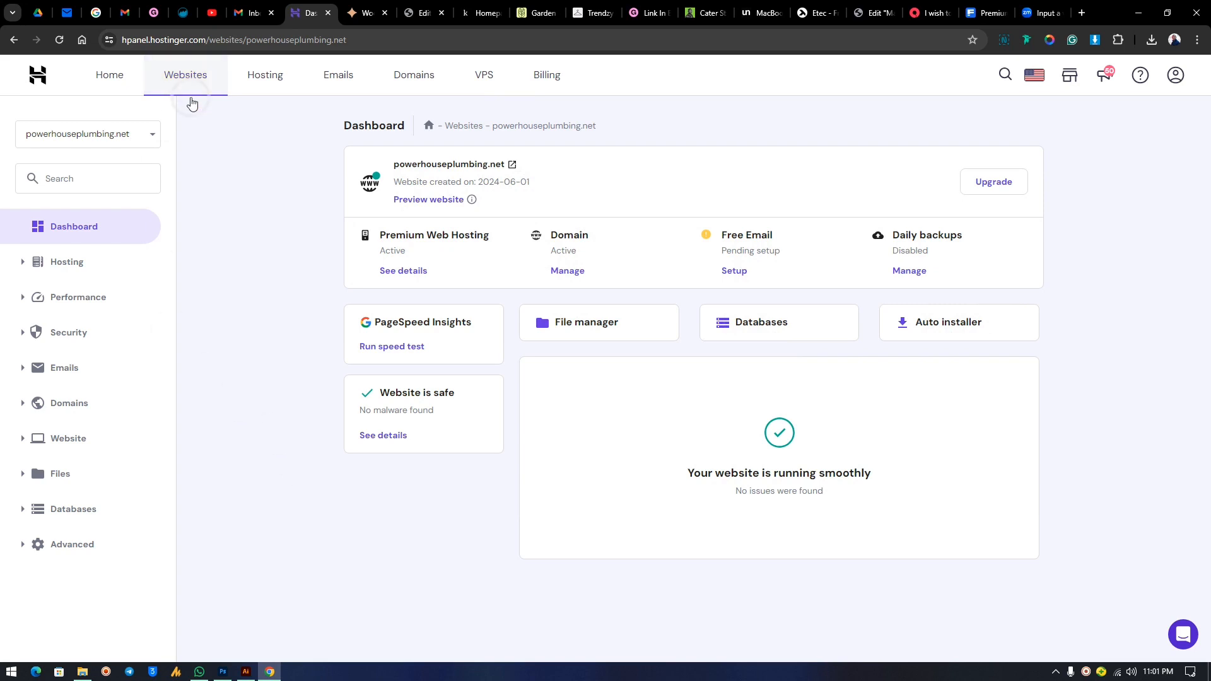
Review the account home overview.
left_click(114, 81)
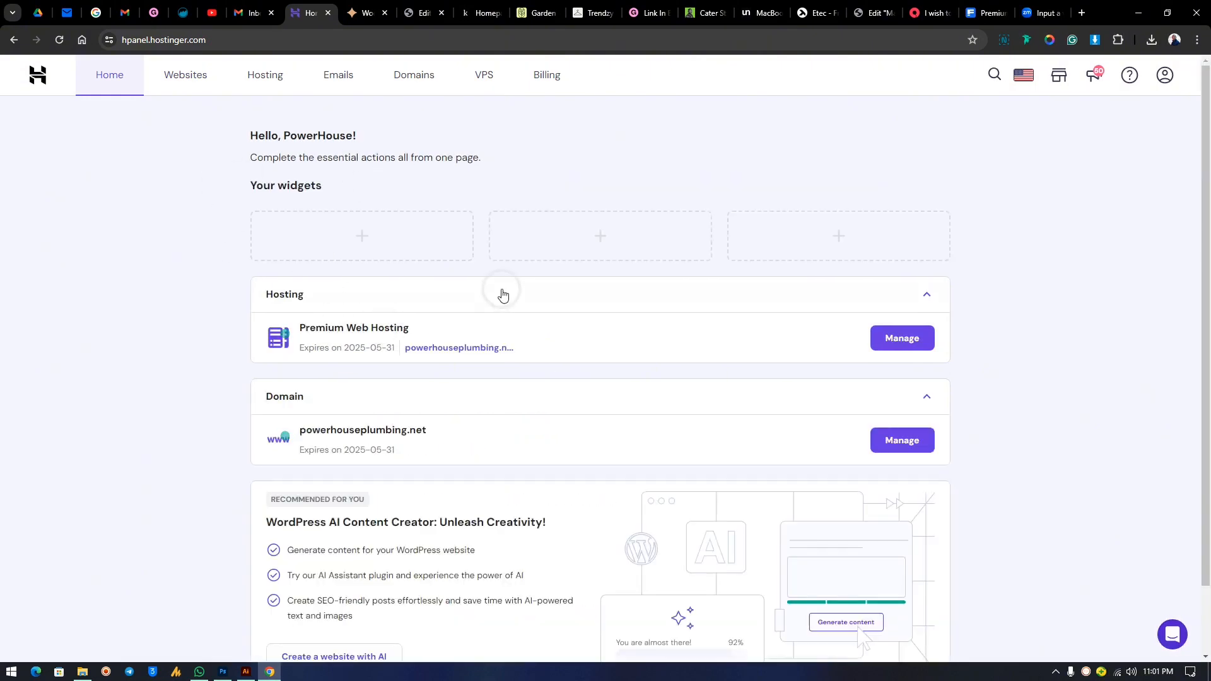
scroll(516, 267, "down", 1)
scroll(514, 265, "down", 1)
scroll(513, 262, "up", 2)
scroll(495, 265, "down", 1)
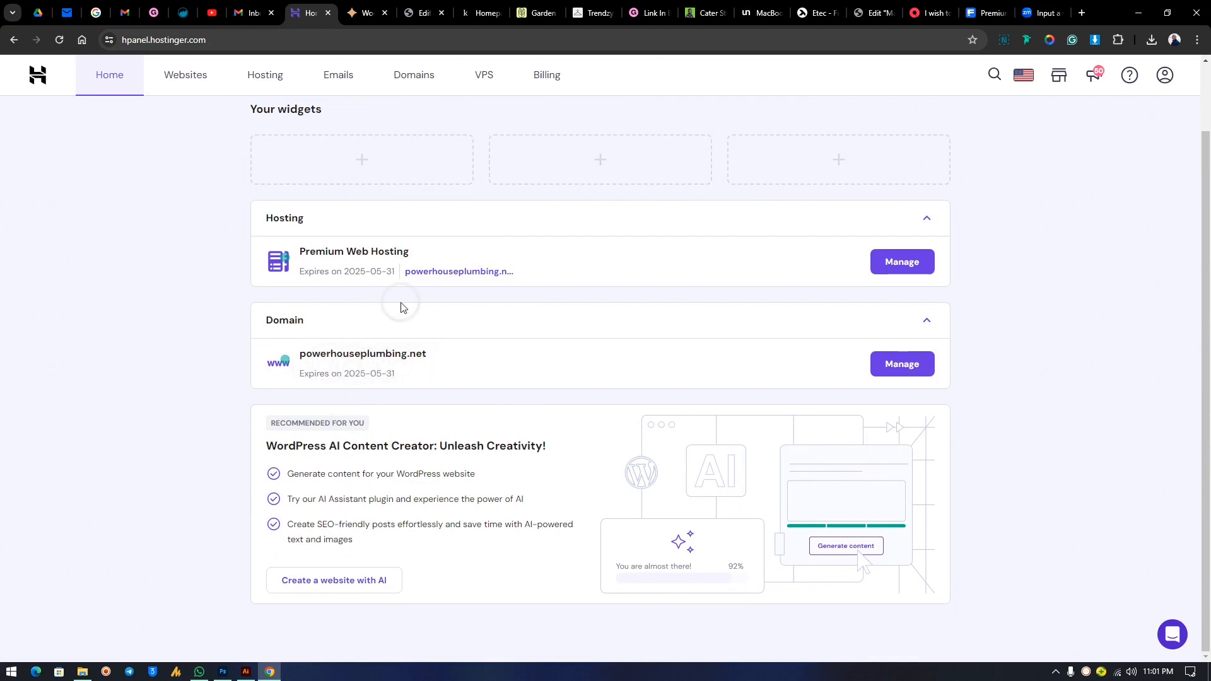
scroll(372, 263, "up", 1)
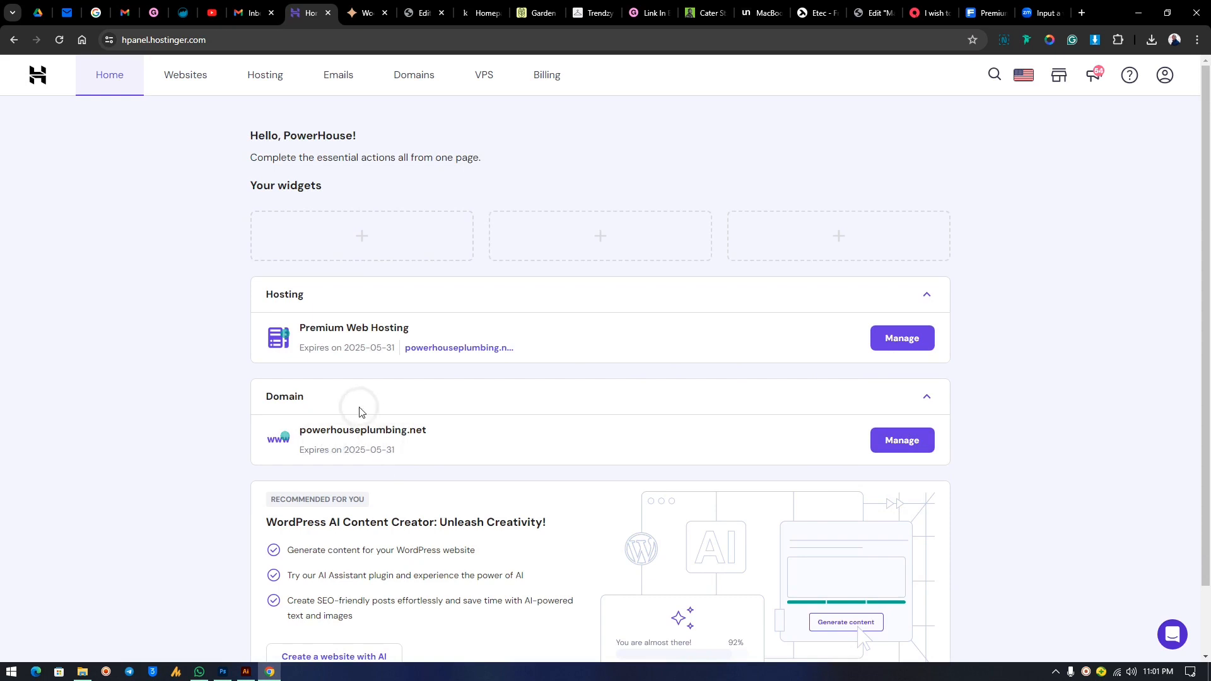
Browse Emails, Domains and Websites, then the powerhouseplumbing.net dashboard and billing subscriptions.
left_click(338, 75)
left_click(404, 74)
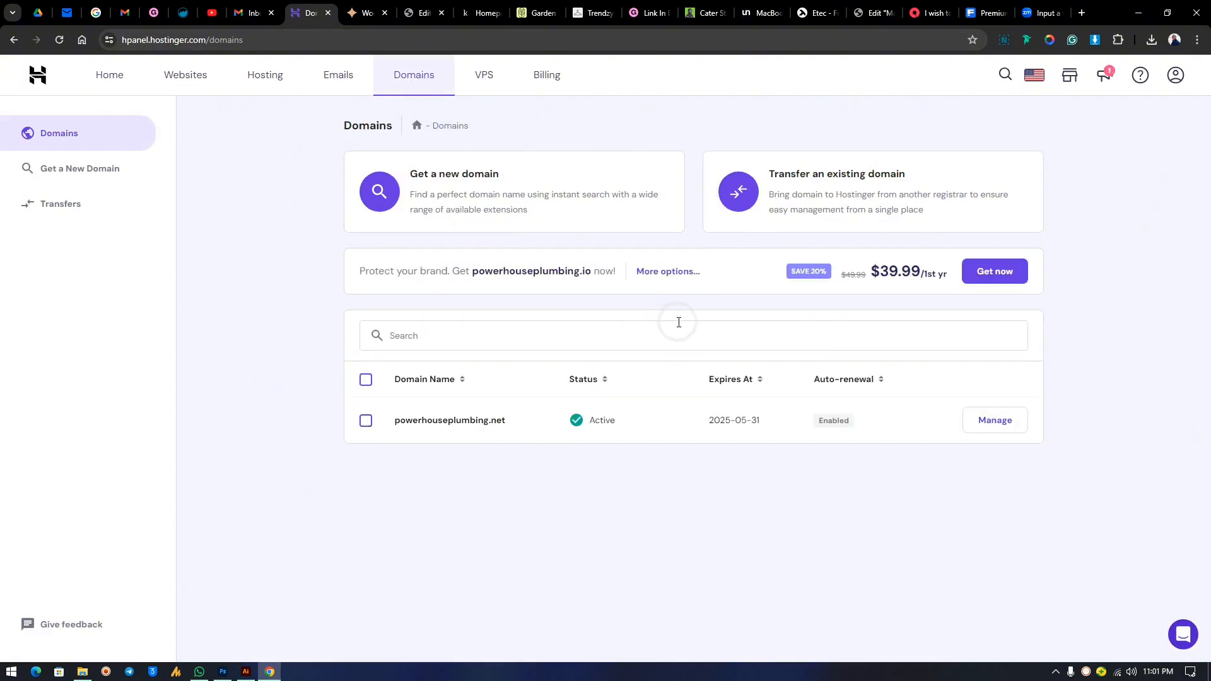
left_click(186, 77)
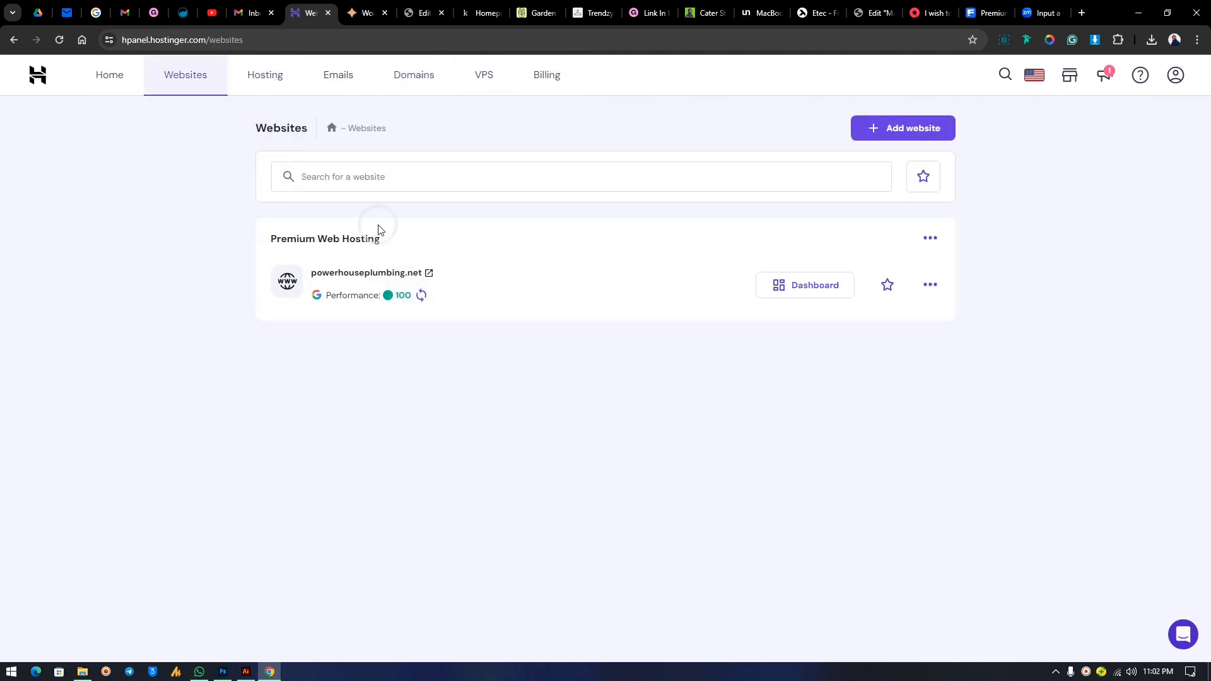
left_click(814, 288)
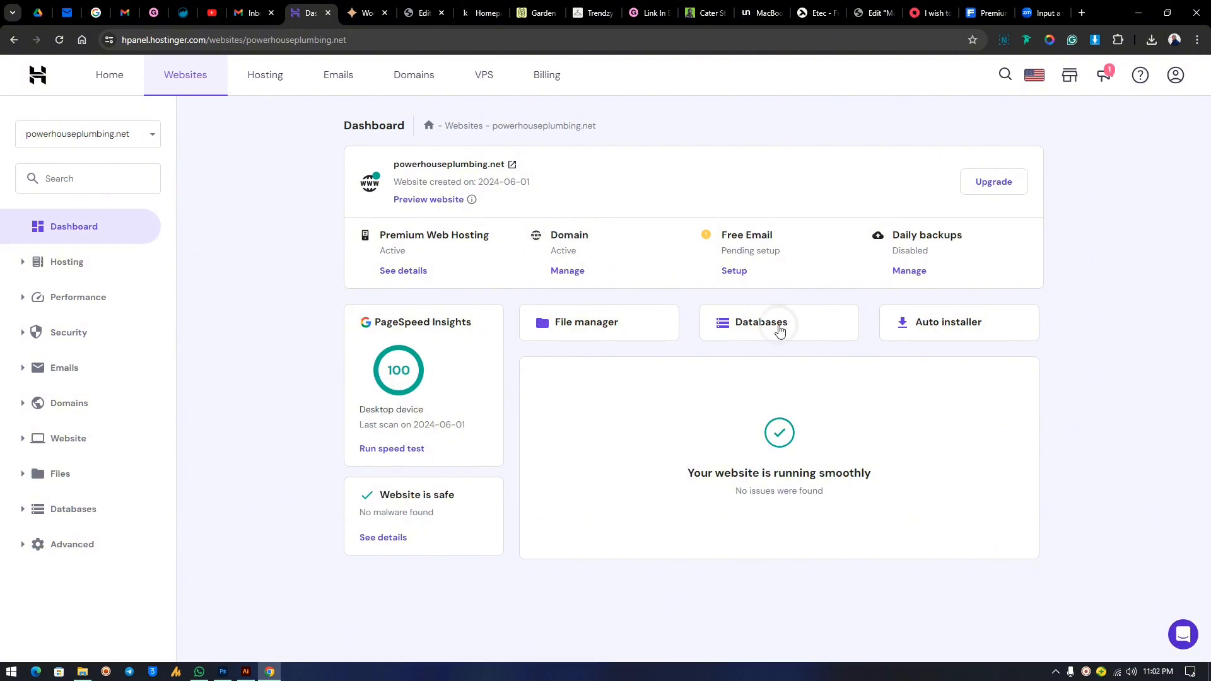
left_click(555, 82)
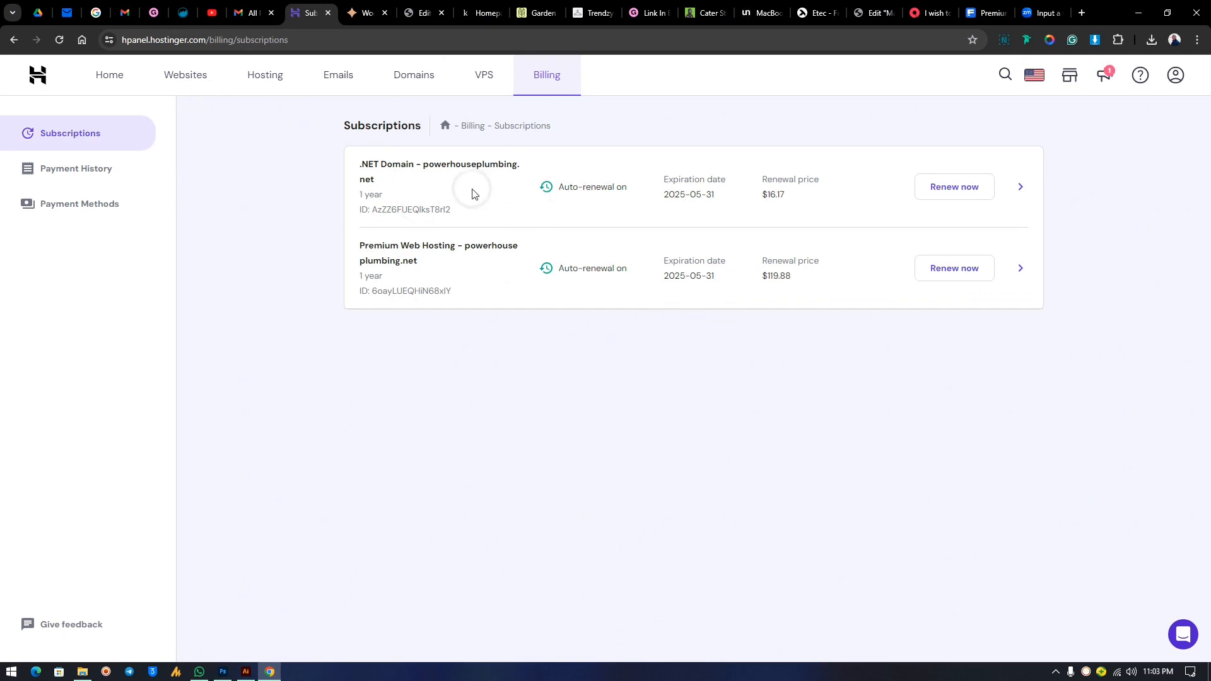
Disable auto-renewal for the .NET domain, citing manual renewal as the reason.
left_click(1021, 187)
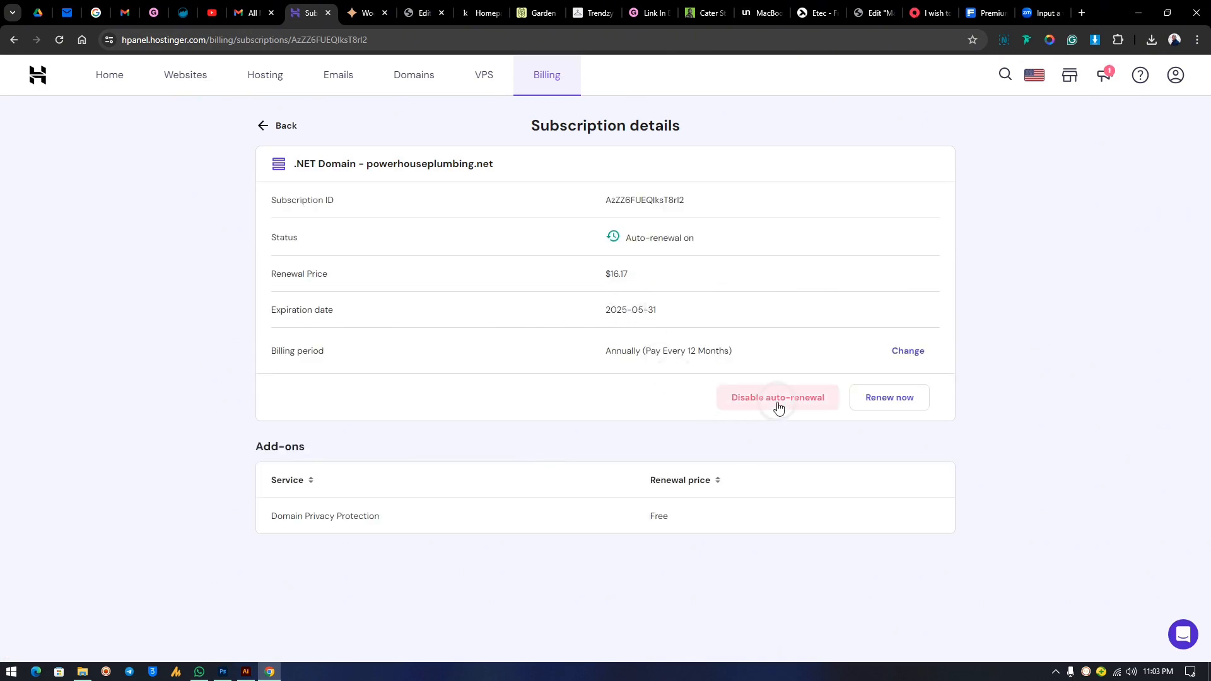
left_click(766, 404)
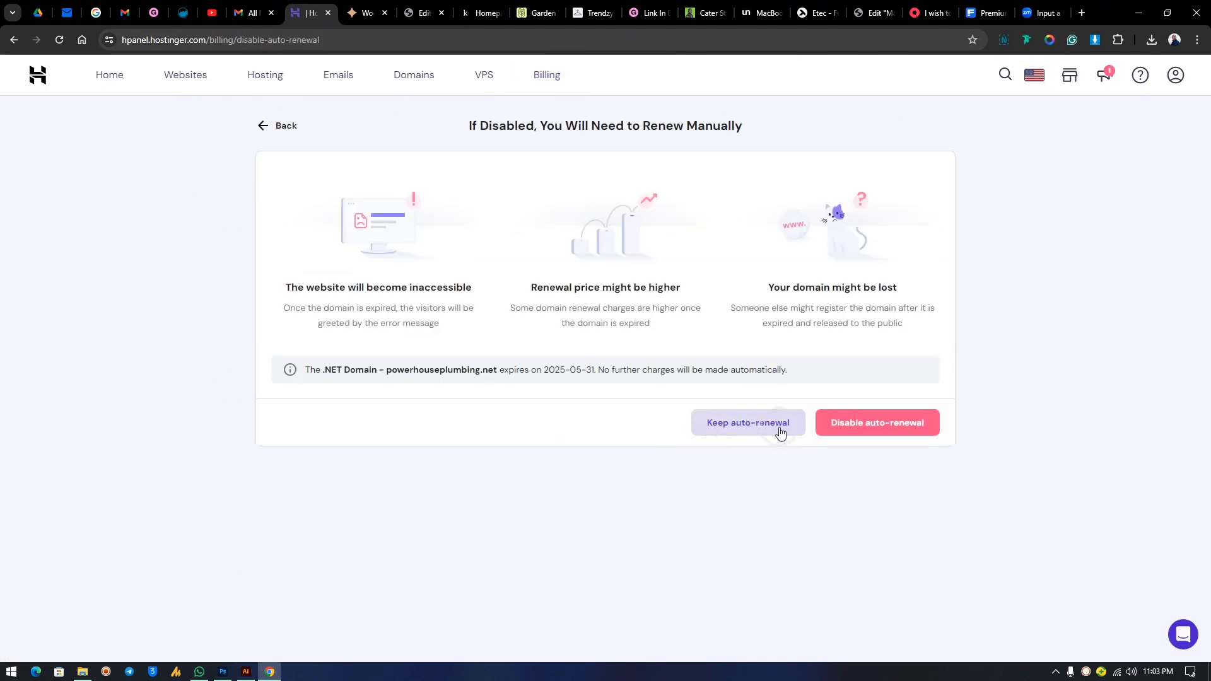
left_click(855, 434)
left_click(424, 194)
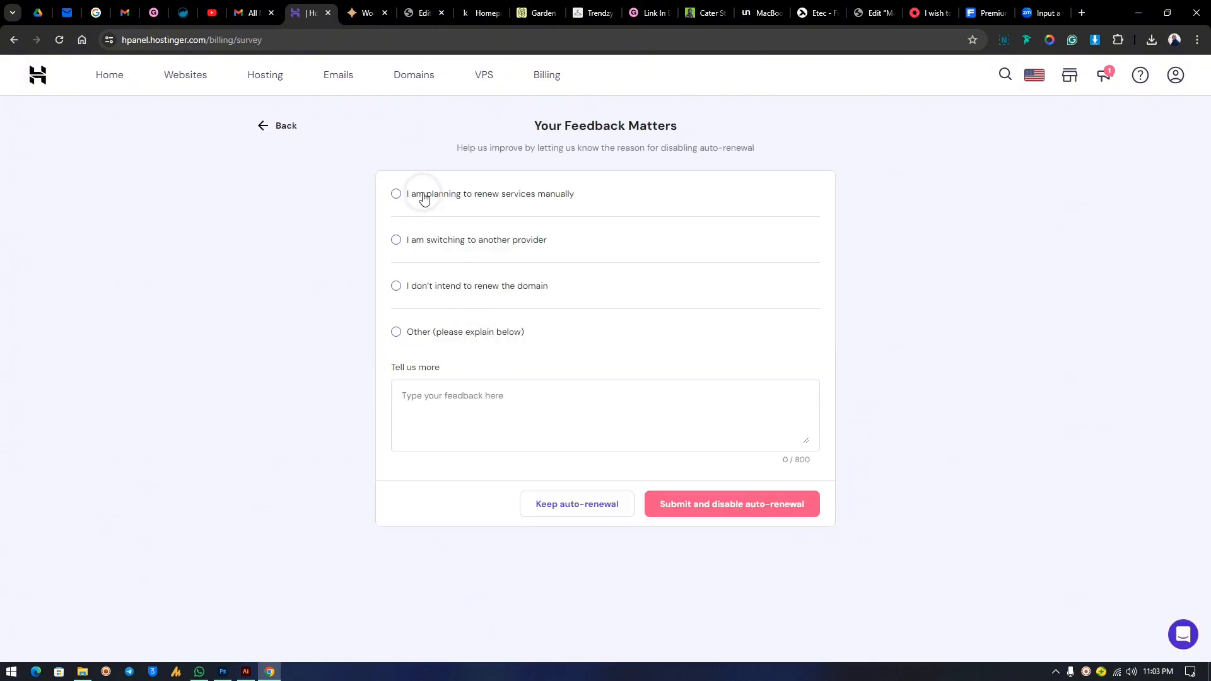
left_click(715, 515)
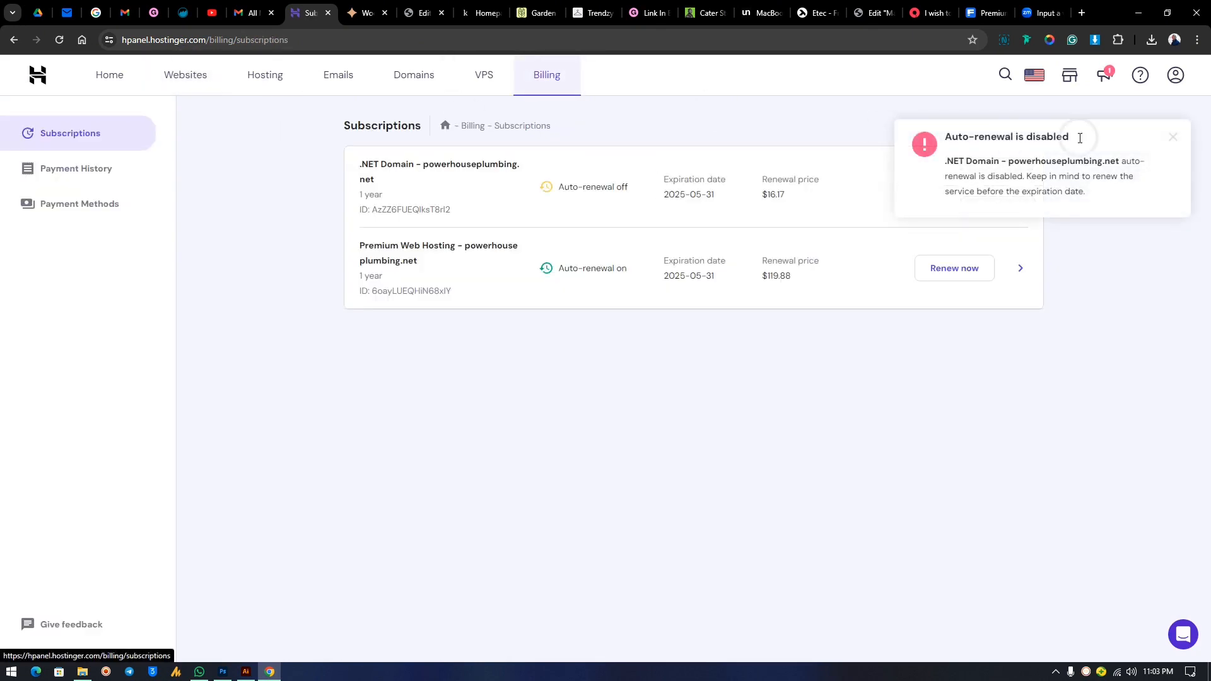
left_click(1172, 137)
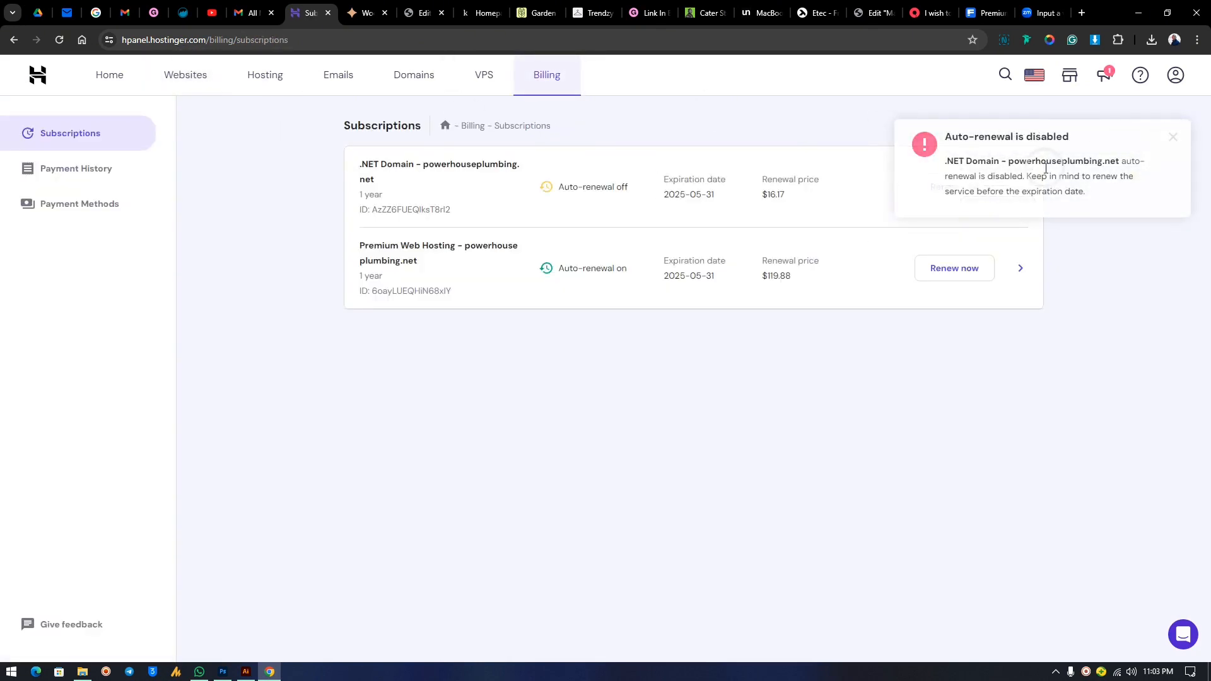
Disable auto-renewal for Premium Web Hosting, citing manual renewal as the reason.
left_click(1020, 269)
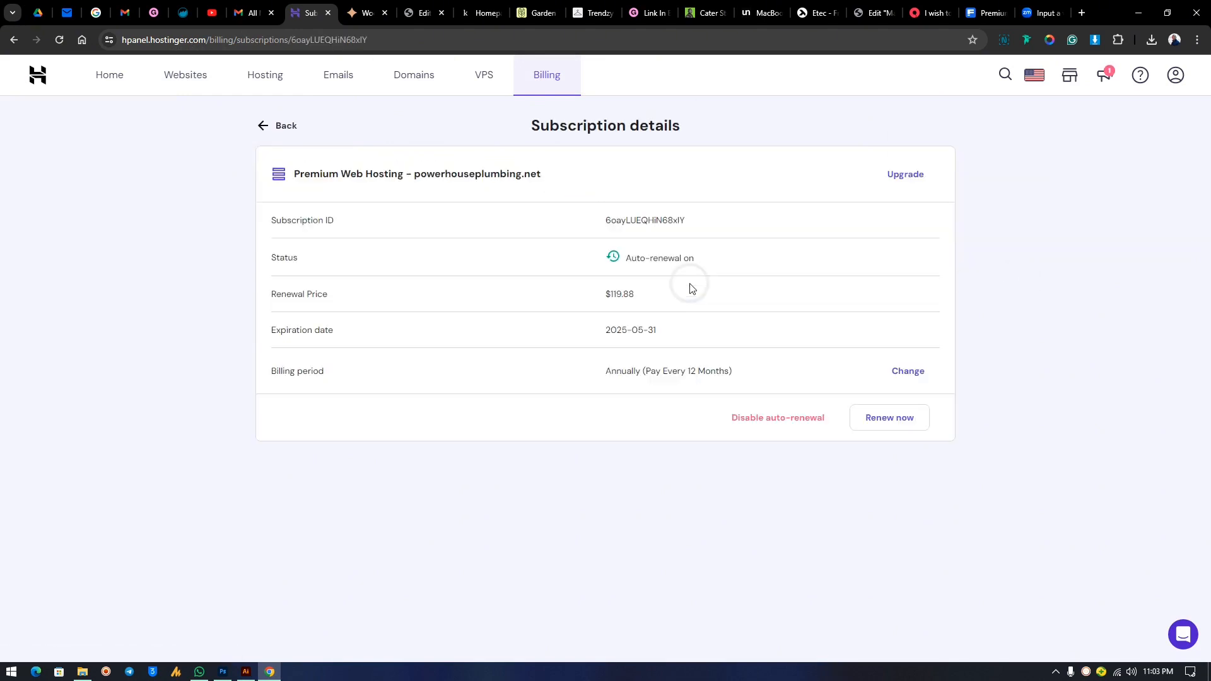
left_click(796, 418)
left_click(790, 437)
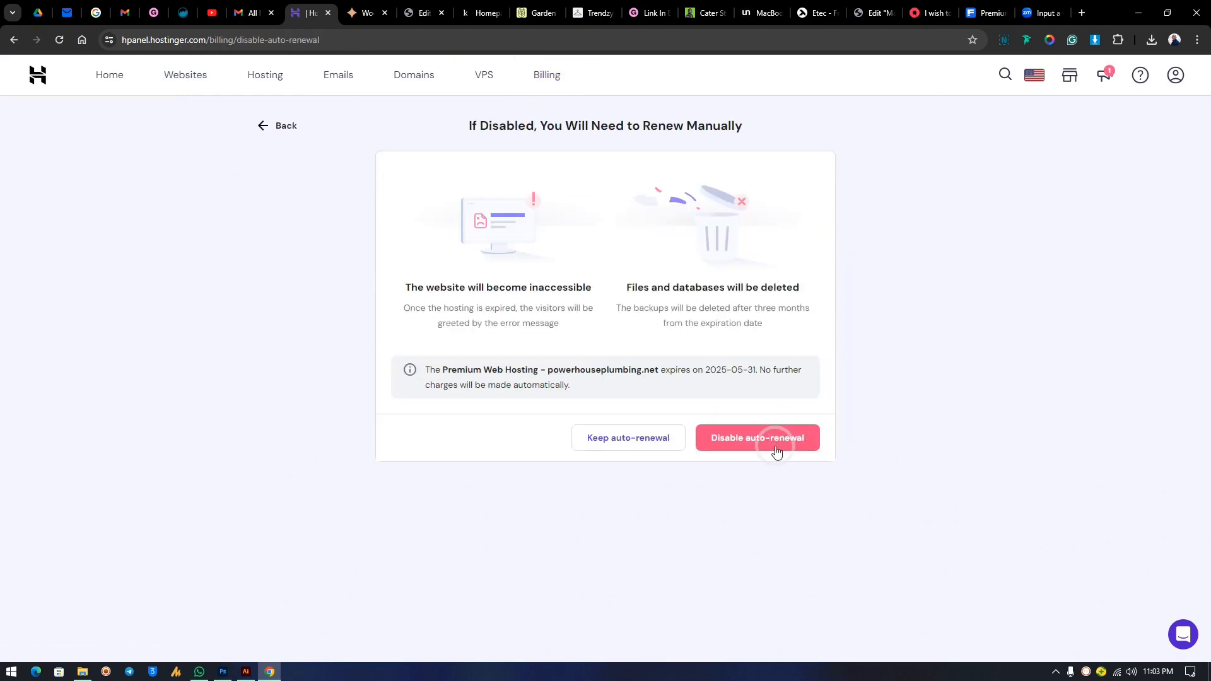
left_click(721, 504)
left_click(411, 197)
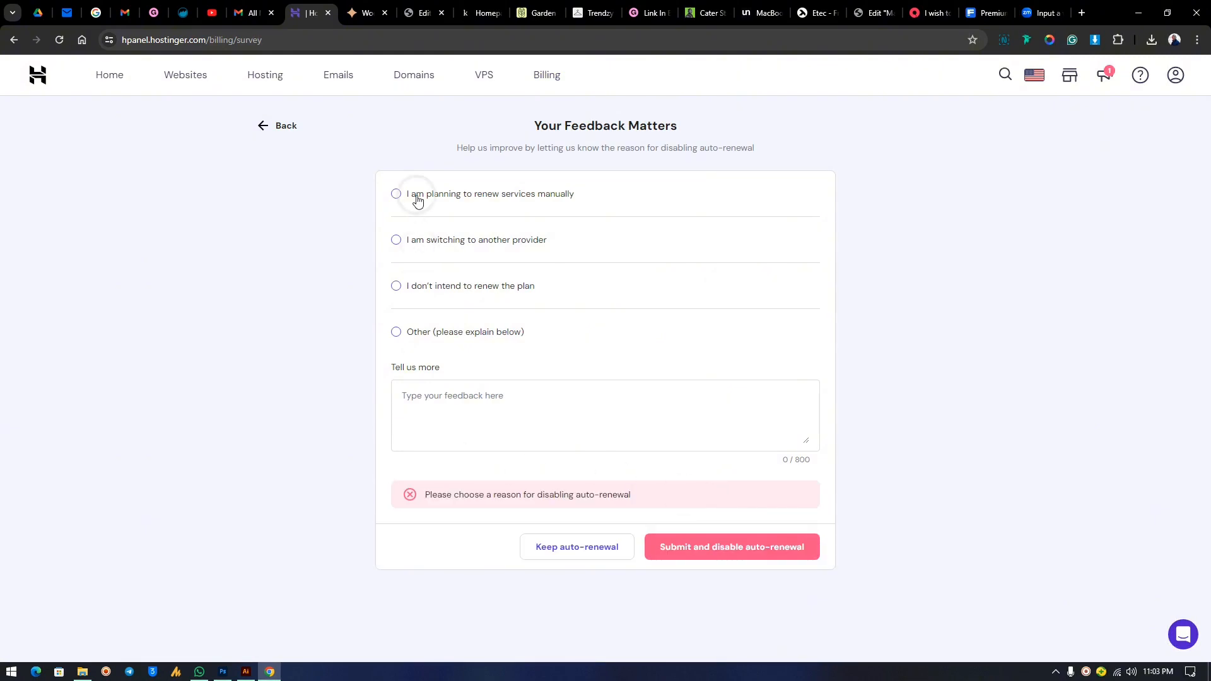
left_click(730, 505)
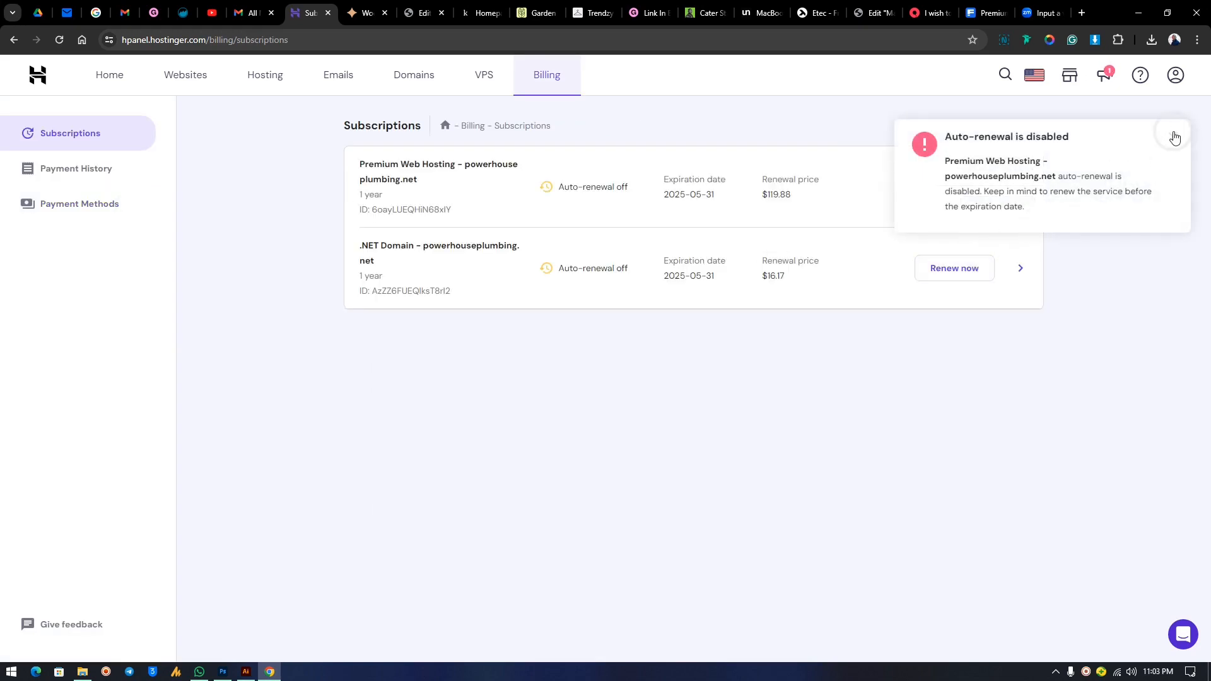
left_click(1174, 137)
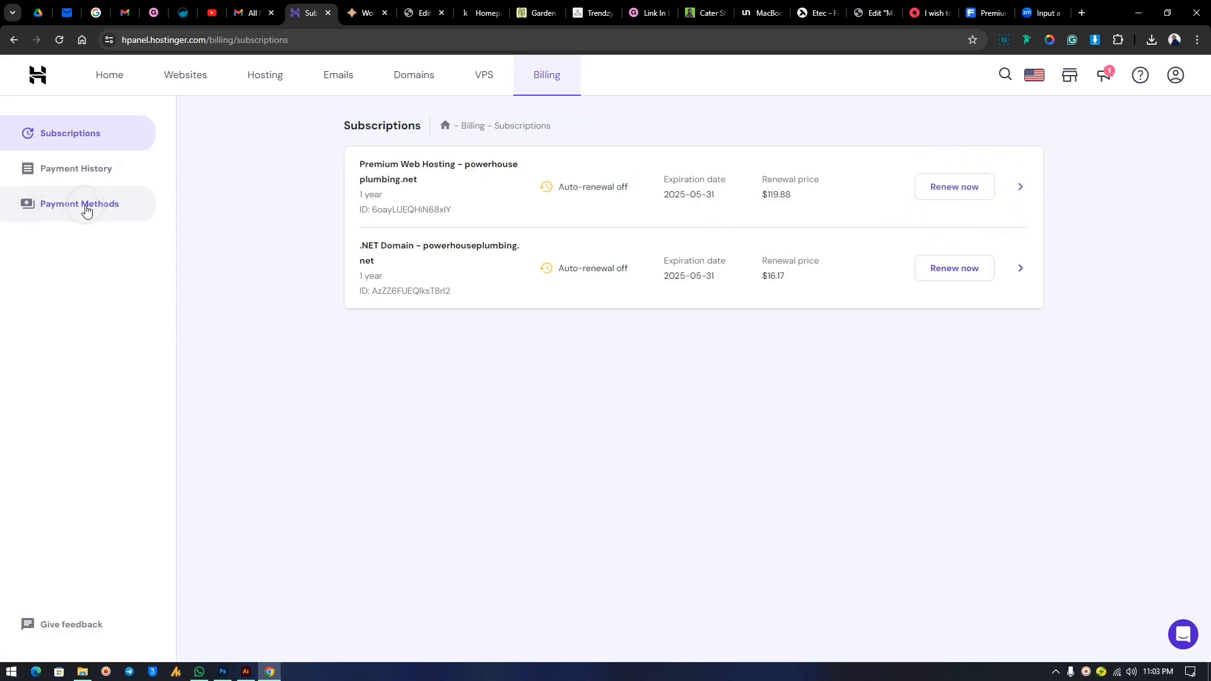
Remove the saved PayPal payment method under Billing, then return to Home.
left_click(87, 211)
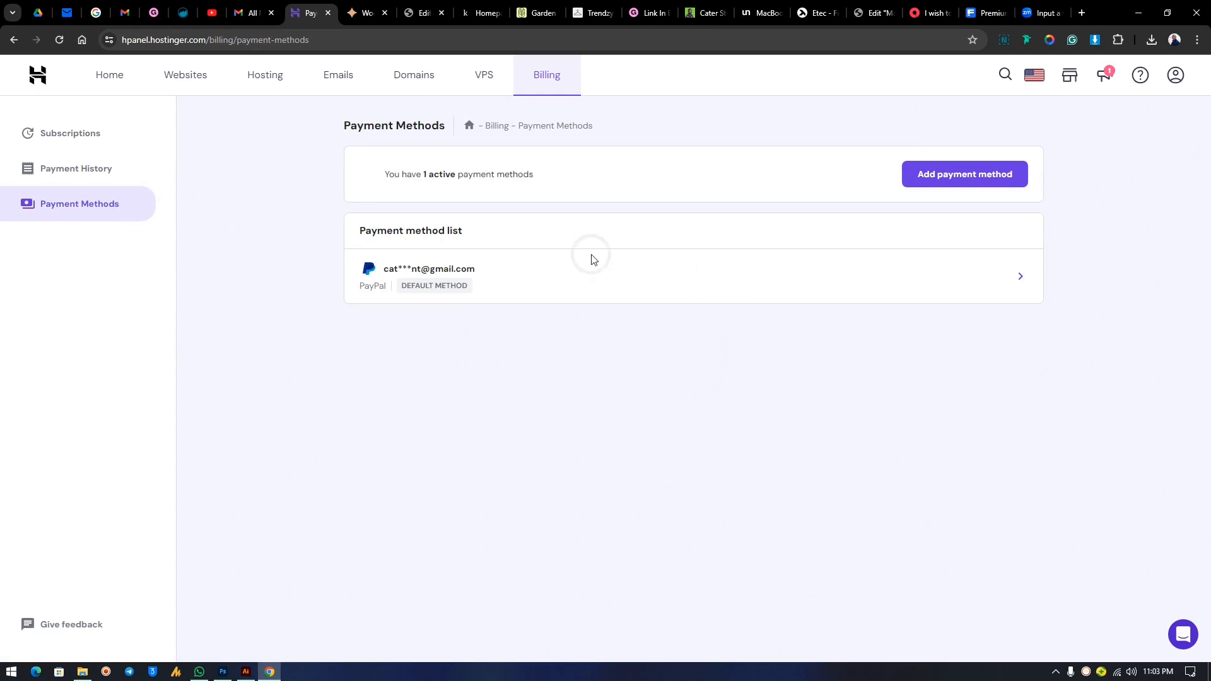
left_click(1019, 277)
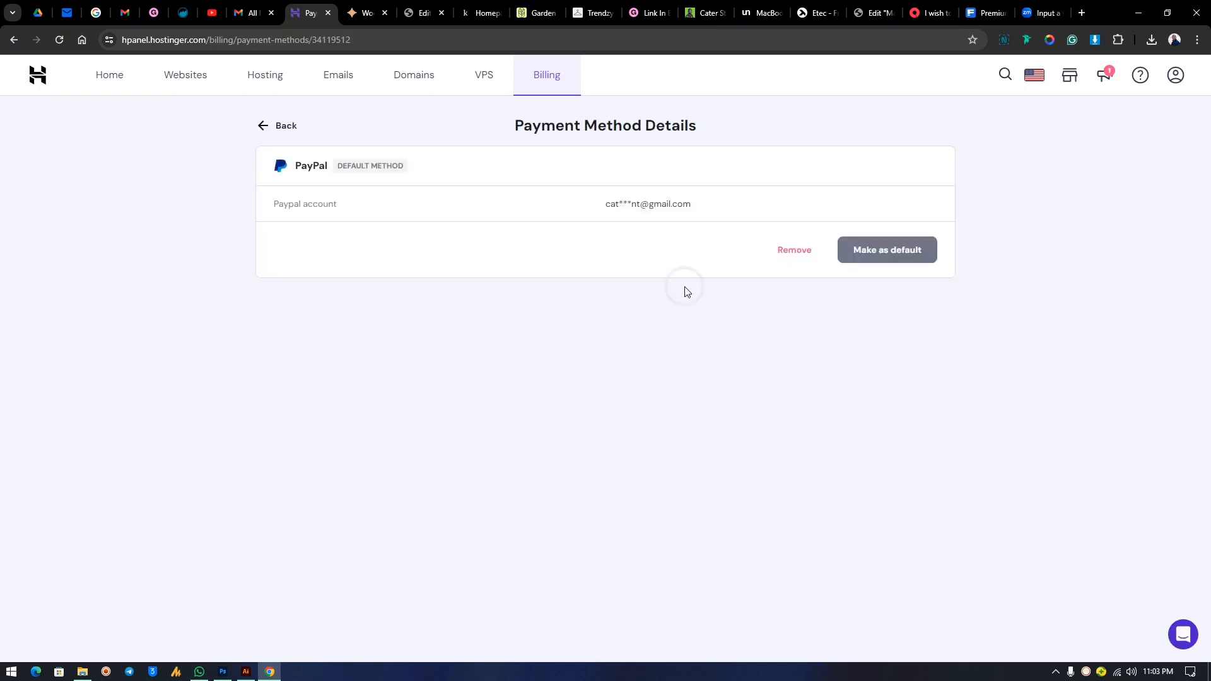
left_click(801, 252)
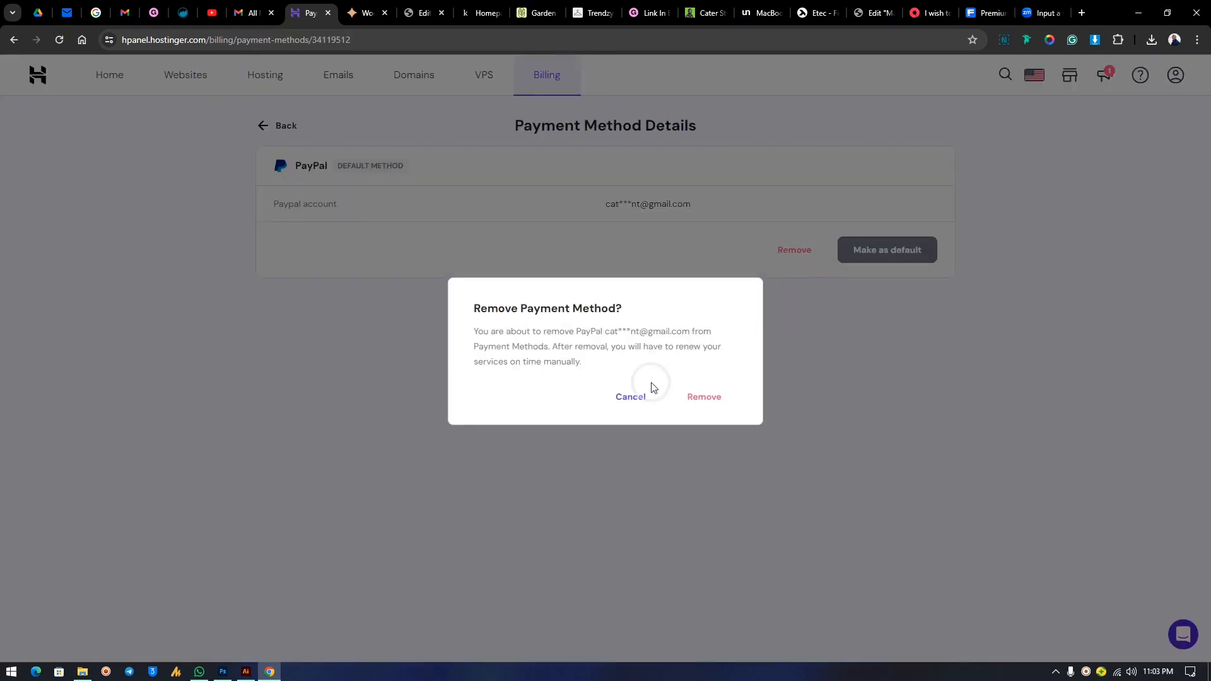
left_click(704, 396)
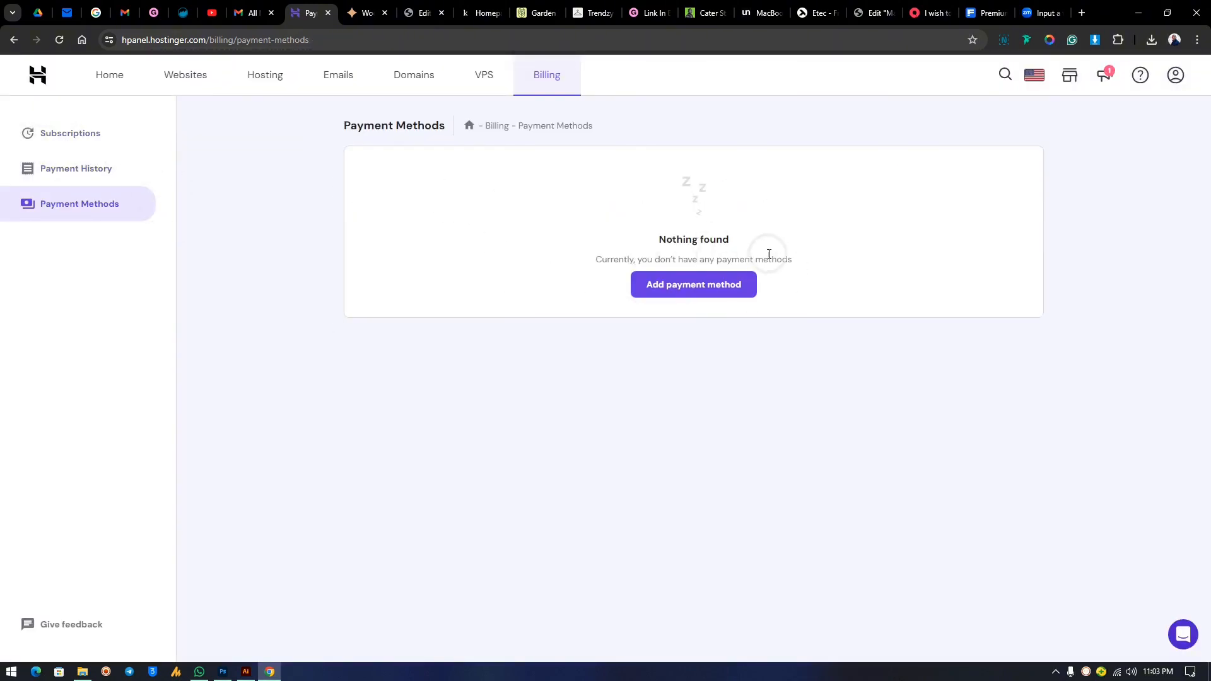
left_click(119, 76)
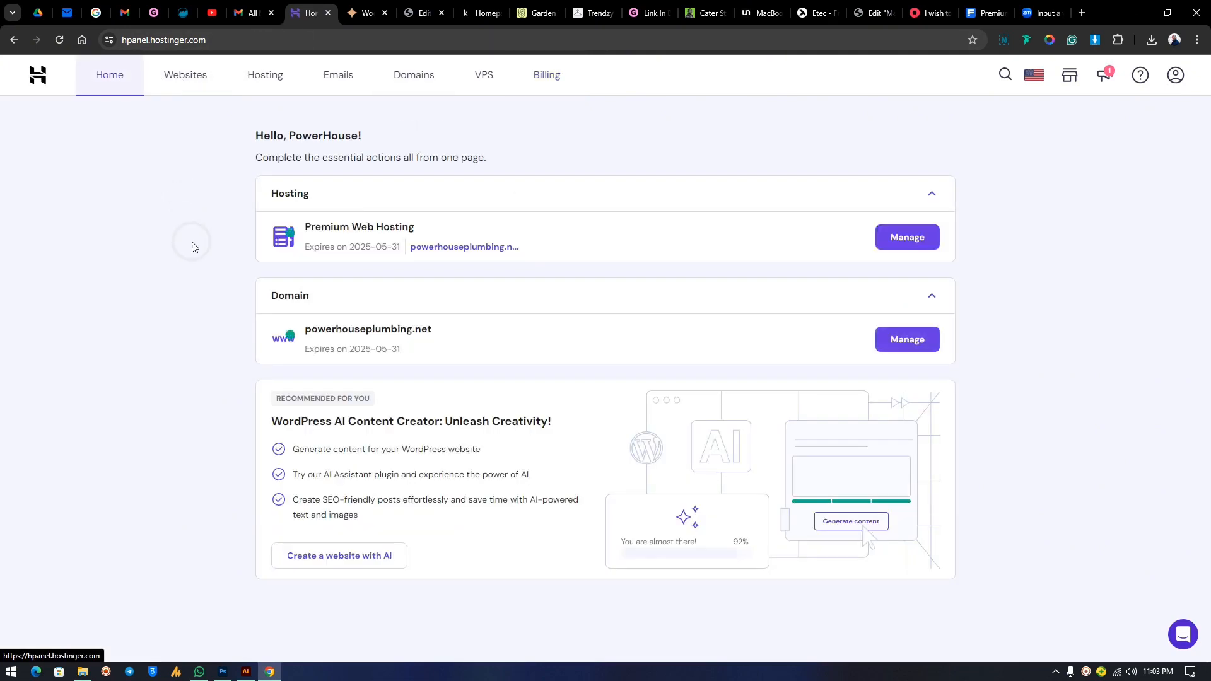
Open the powerhouseplumbing.net dashboard from the Premium Web Hosting plan's Websites list.
left_click(103, 74)
scroll(527, 397, "down", 1)
scroll(530, 400, "up", 1)
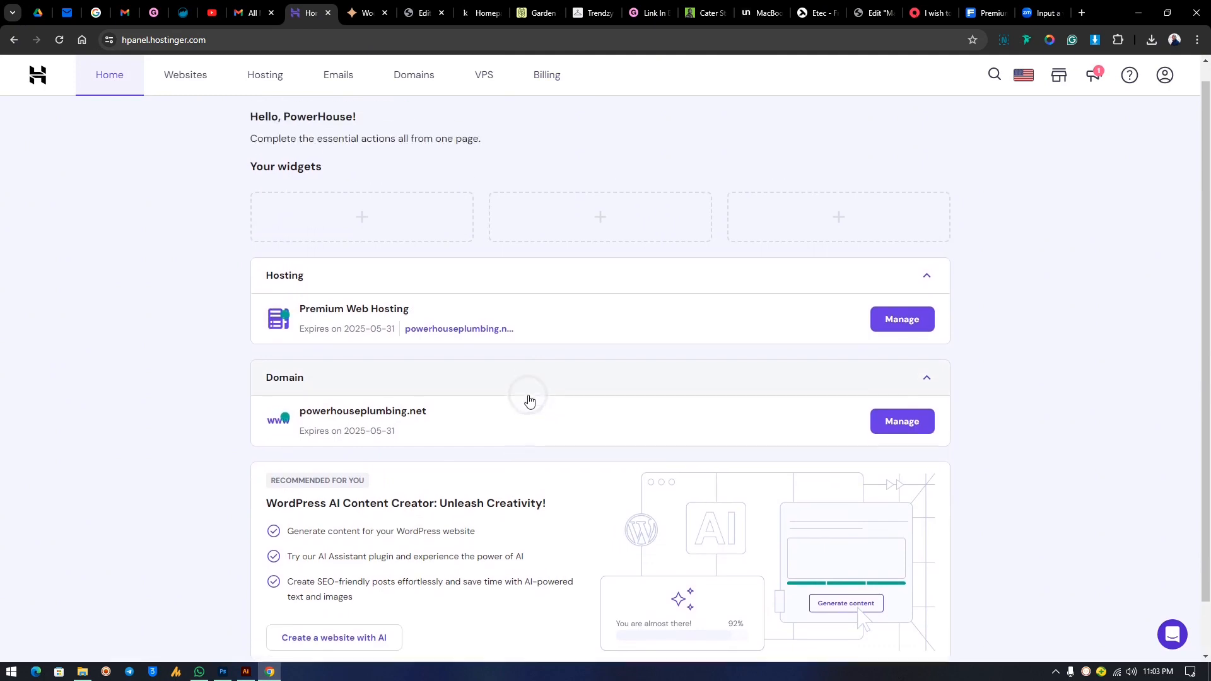
left_click(873, 464)
left_click(886, 334)
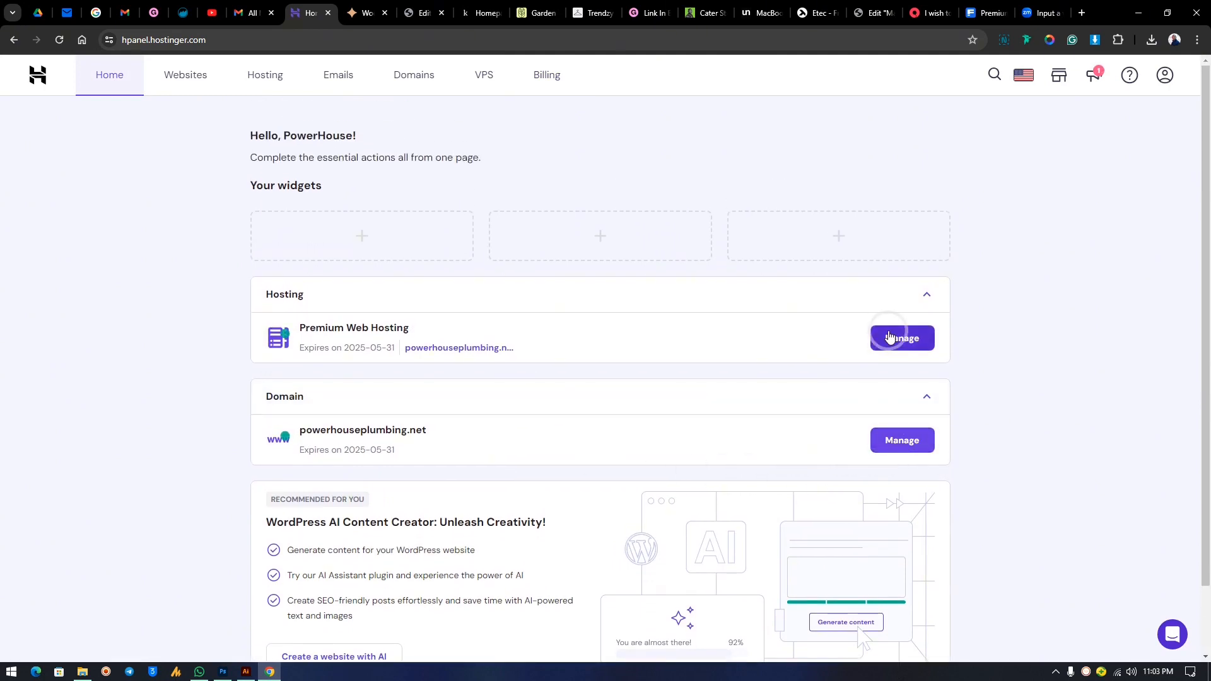
left_click(892, 448)
left_click(208, 82)
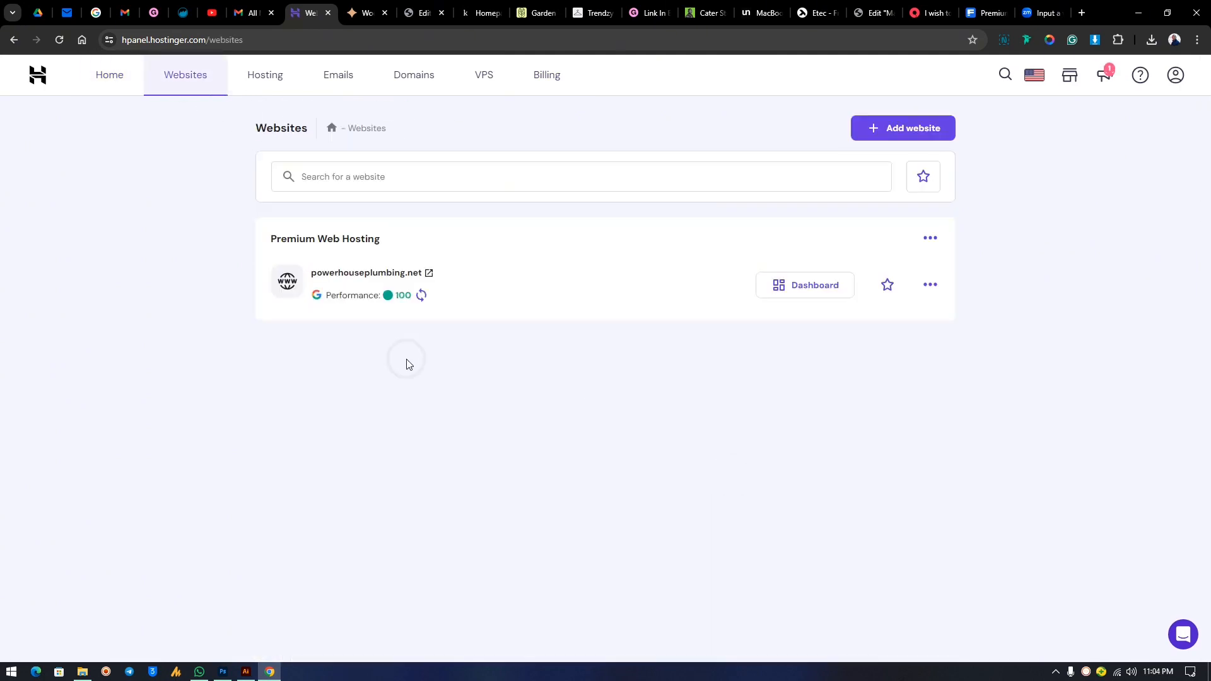
left_click(397, 337)
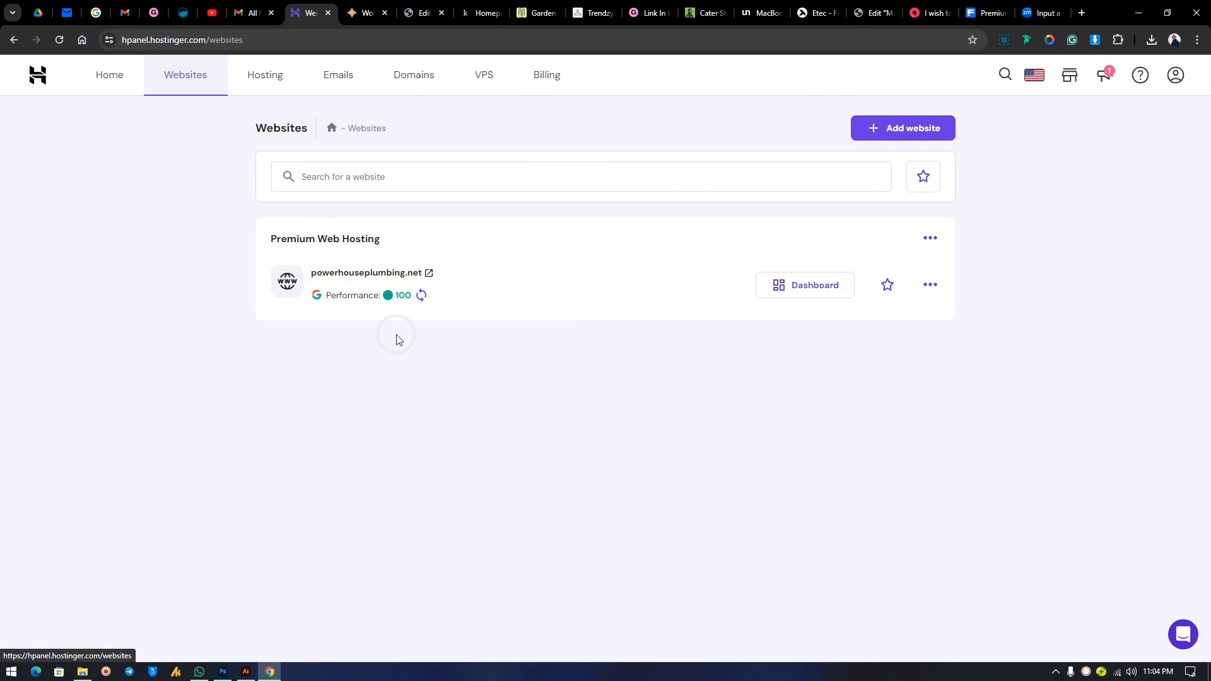
left_click(826, 289)
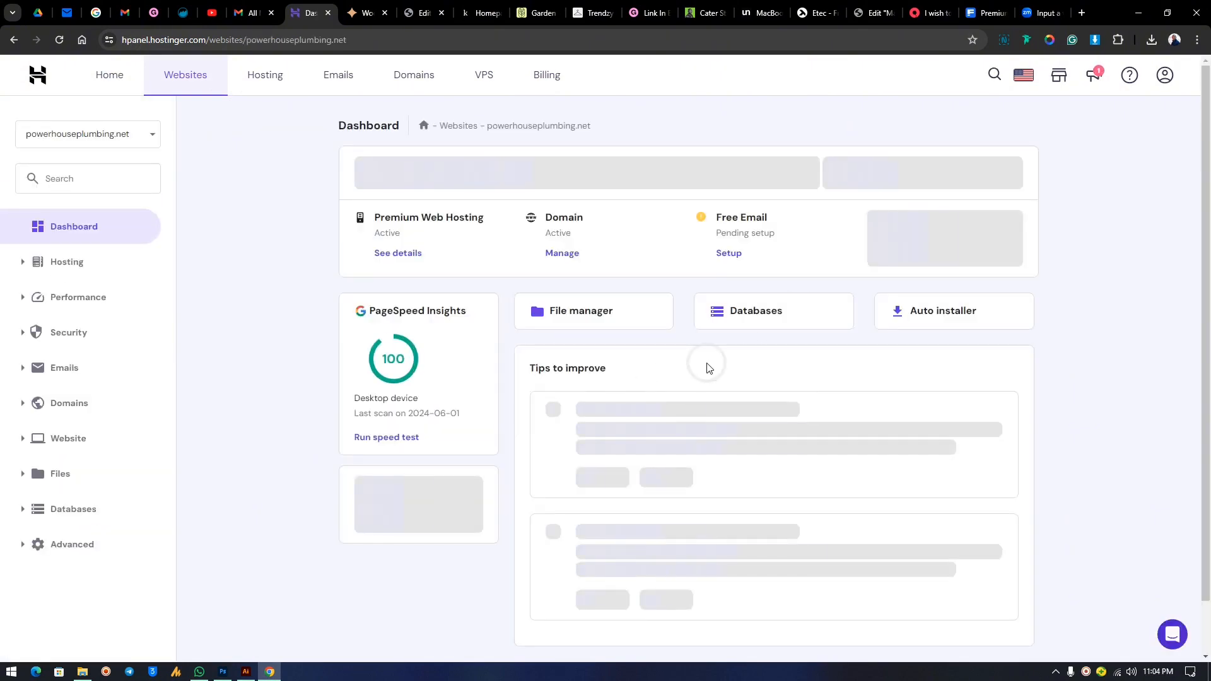
left_click(268, 79)
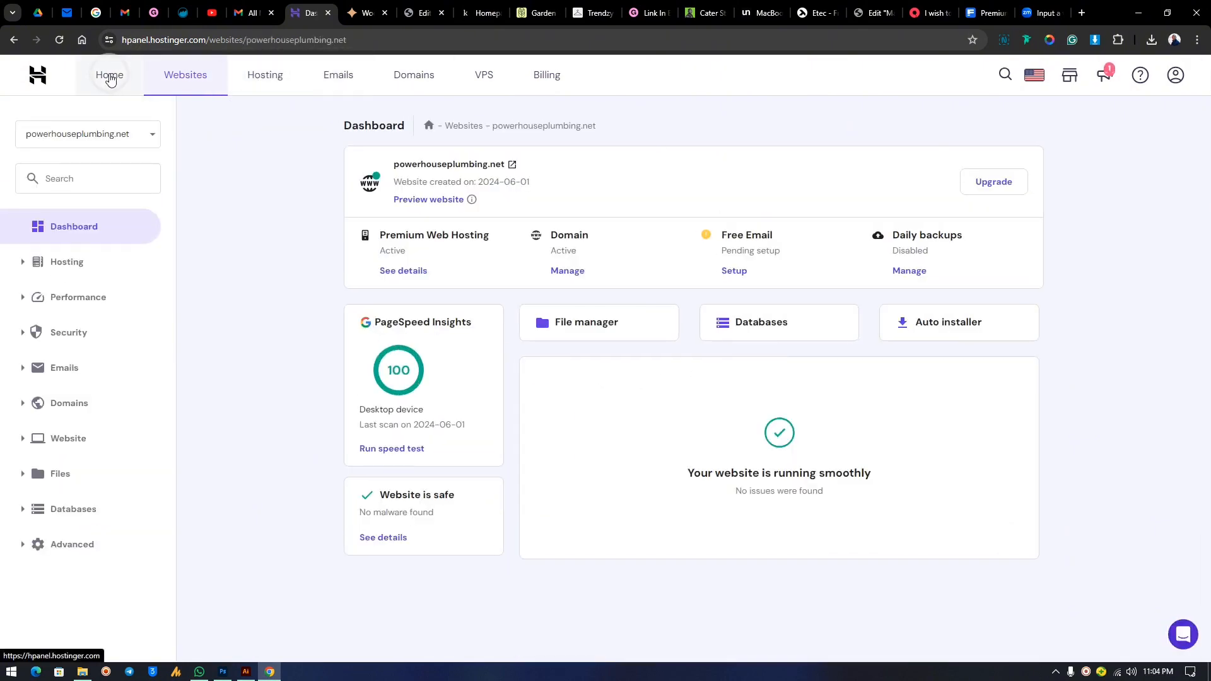
left_click(185, 81)
left_click(284, 79)
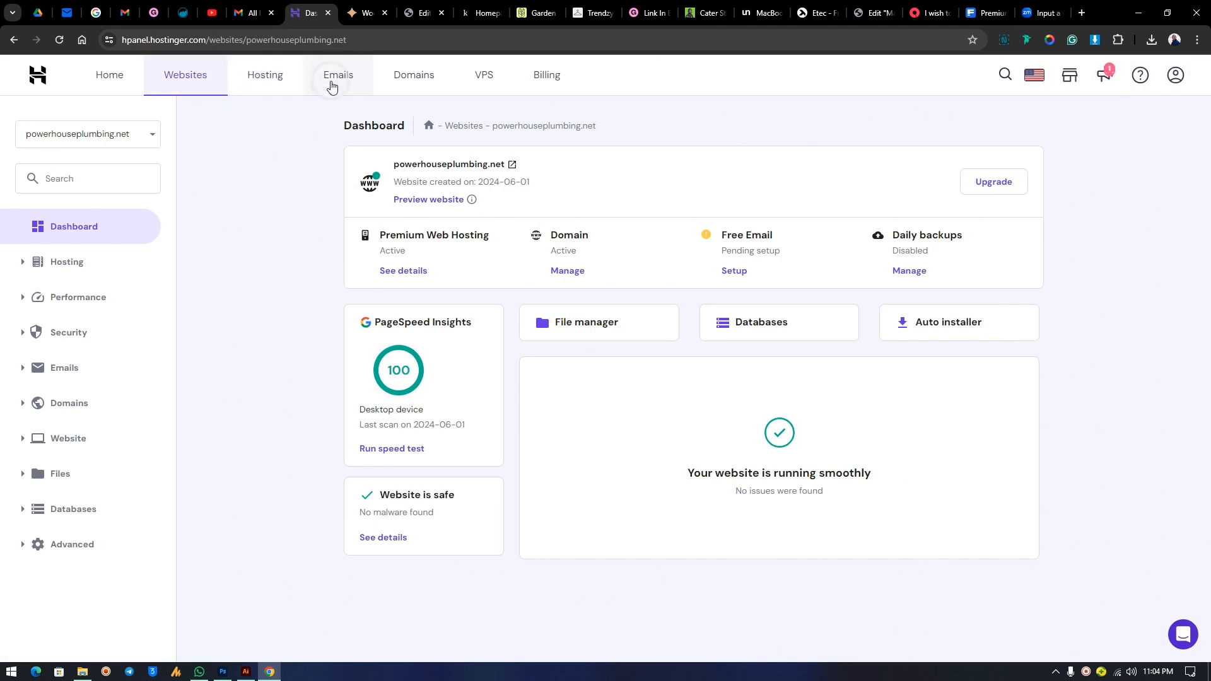
Visit the Emails, Domains and Billing subscriptions pages, return to Websites, and show the account menu.
left_click(351, 82)
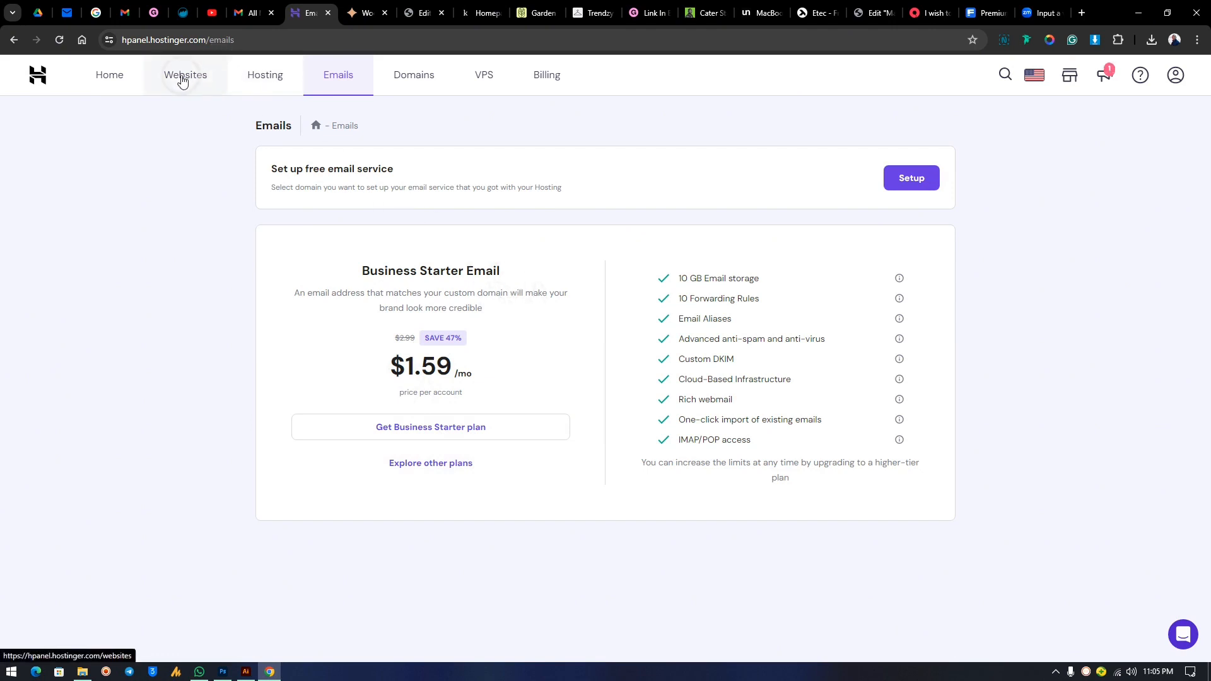
left_click(414, 76)
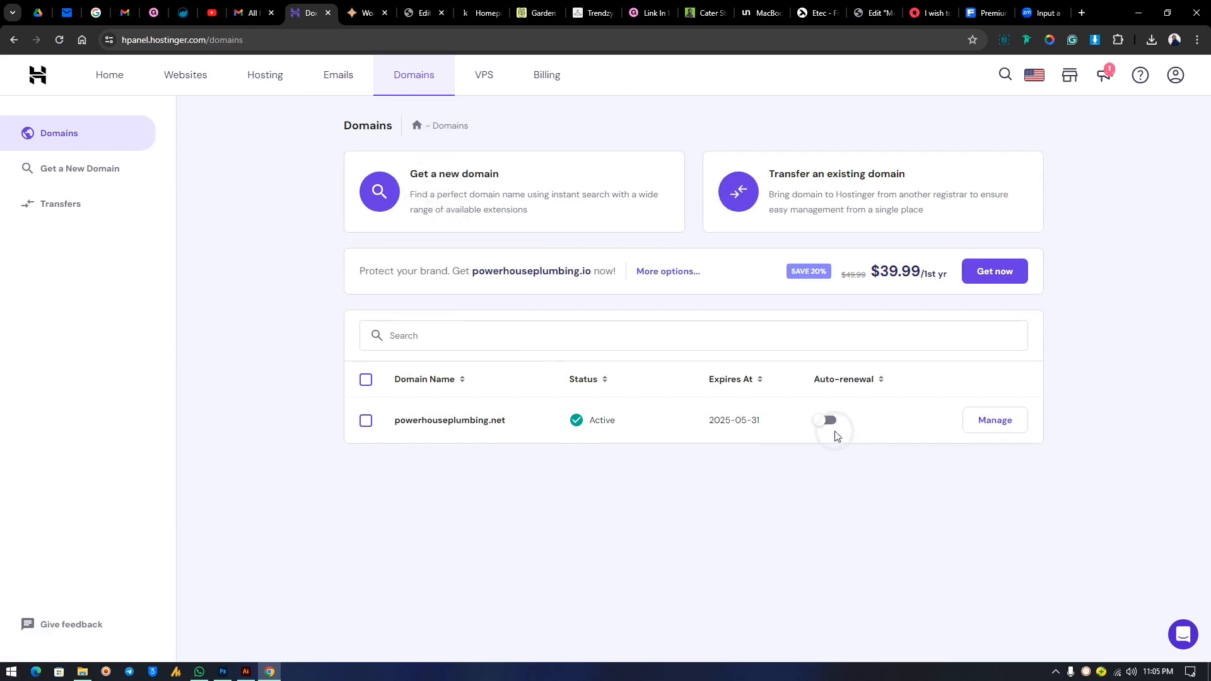
left_click(546, 76)
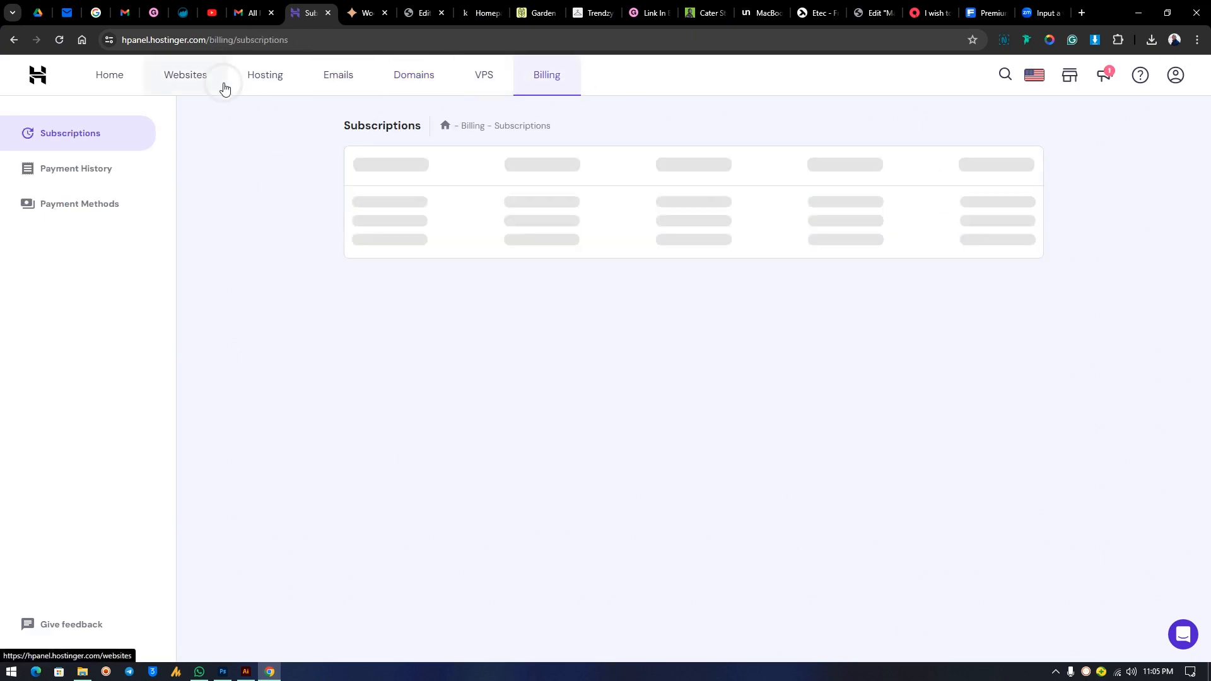
left_click(189, 78)
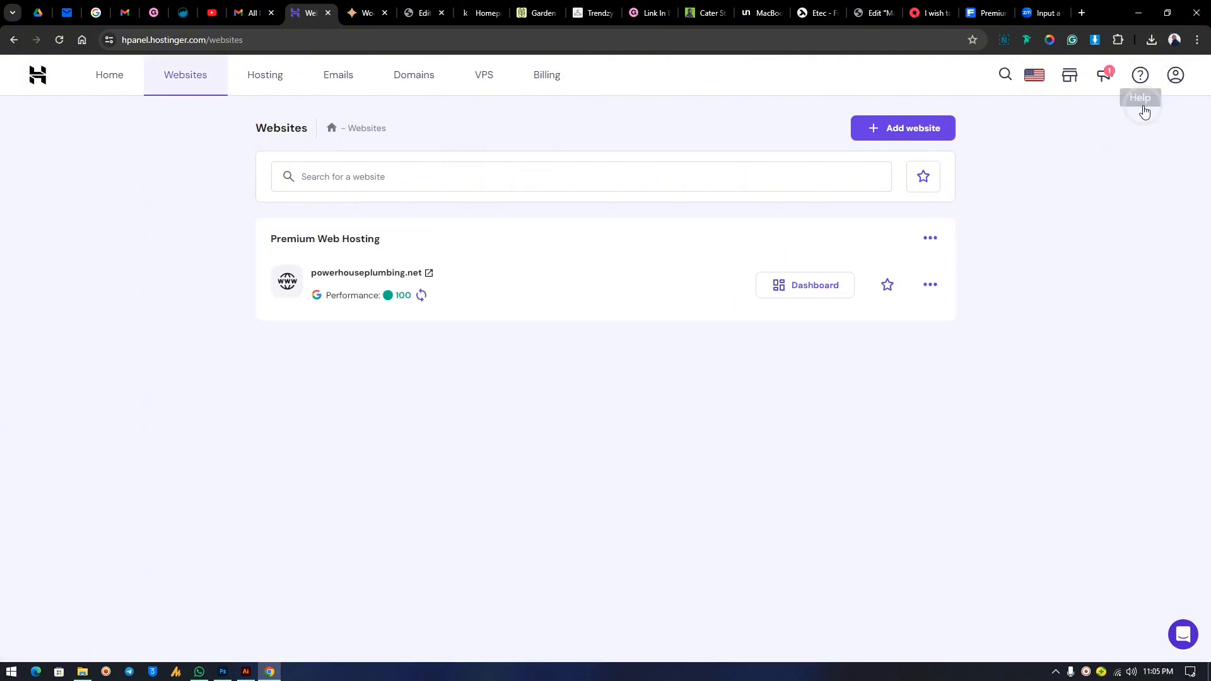
left_click(1176, 75)
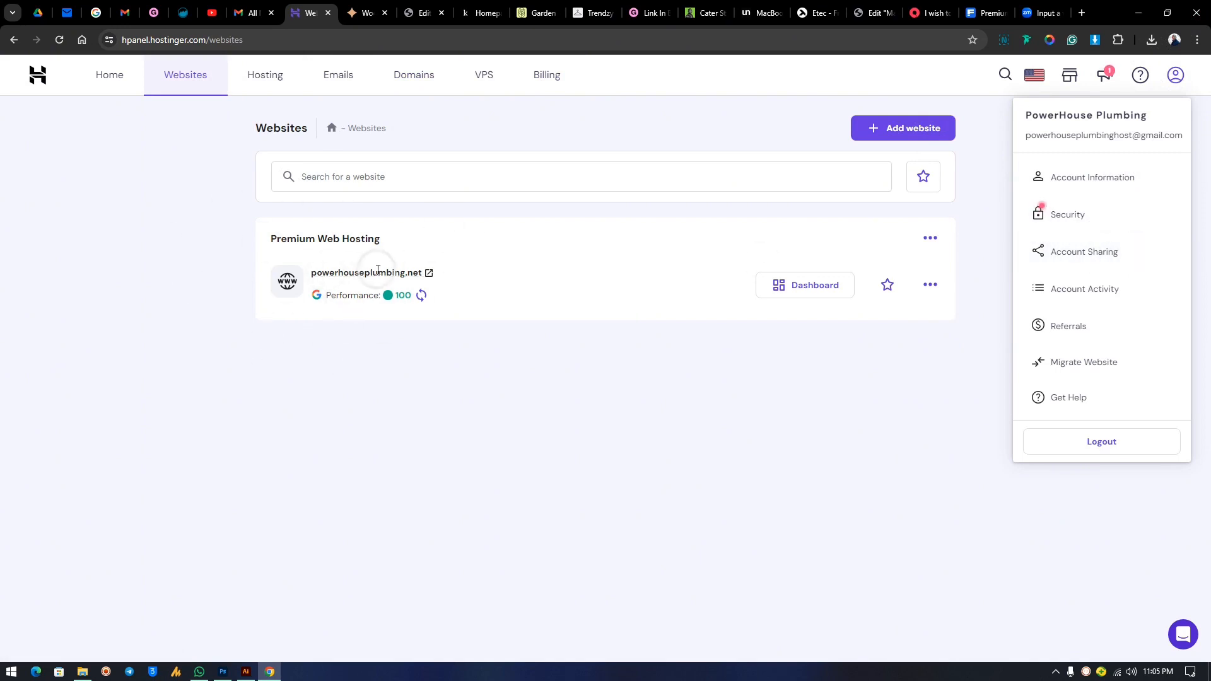
Start a new Account Sharing access grant, keeping the access level at managing services.
left_click(1088, 252)
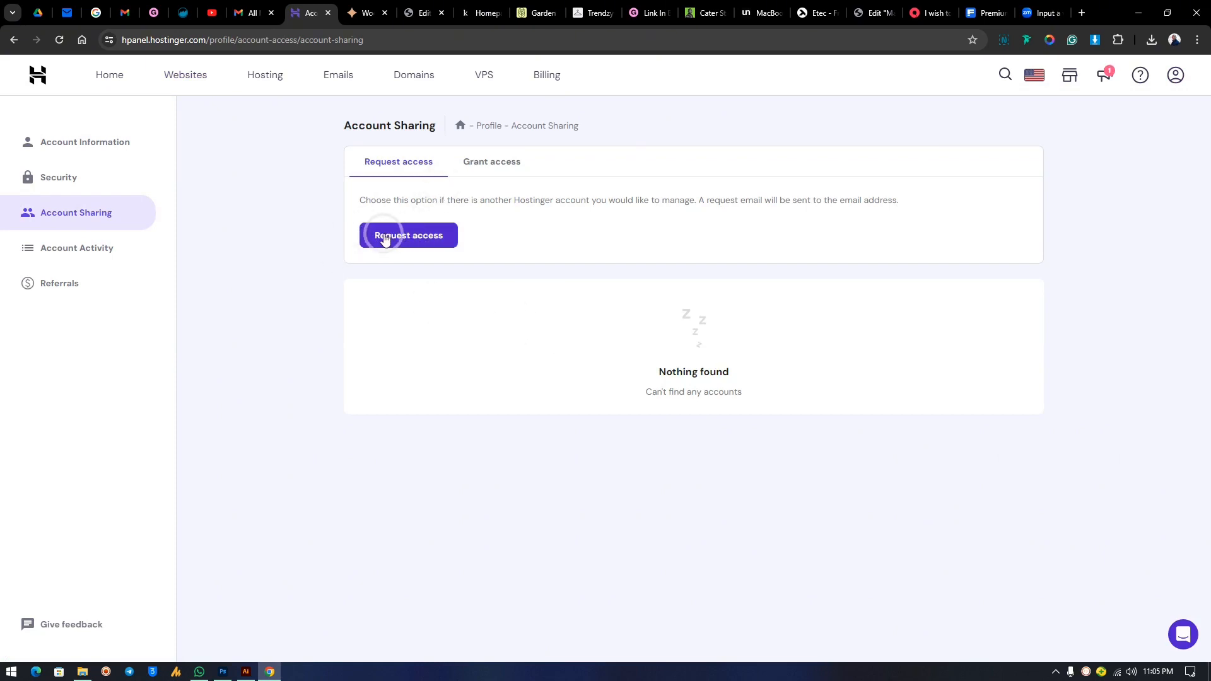
left_click(487, 164)
left_click(410, 256)
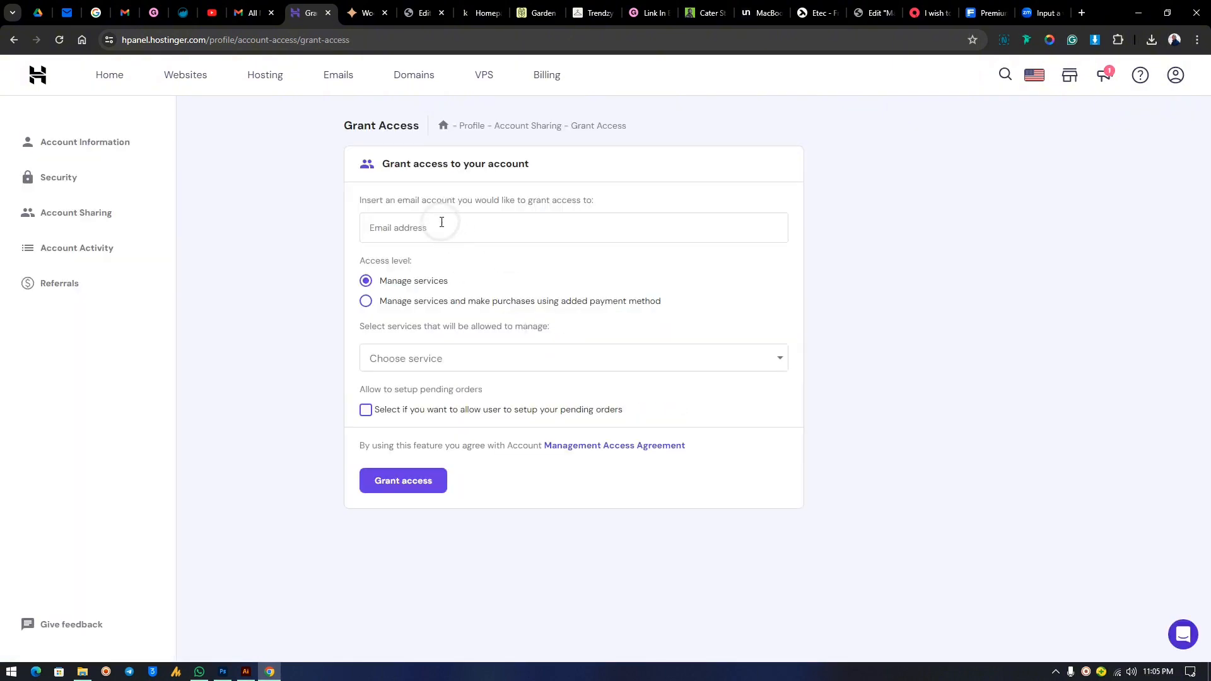
left_click(440, 222)
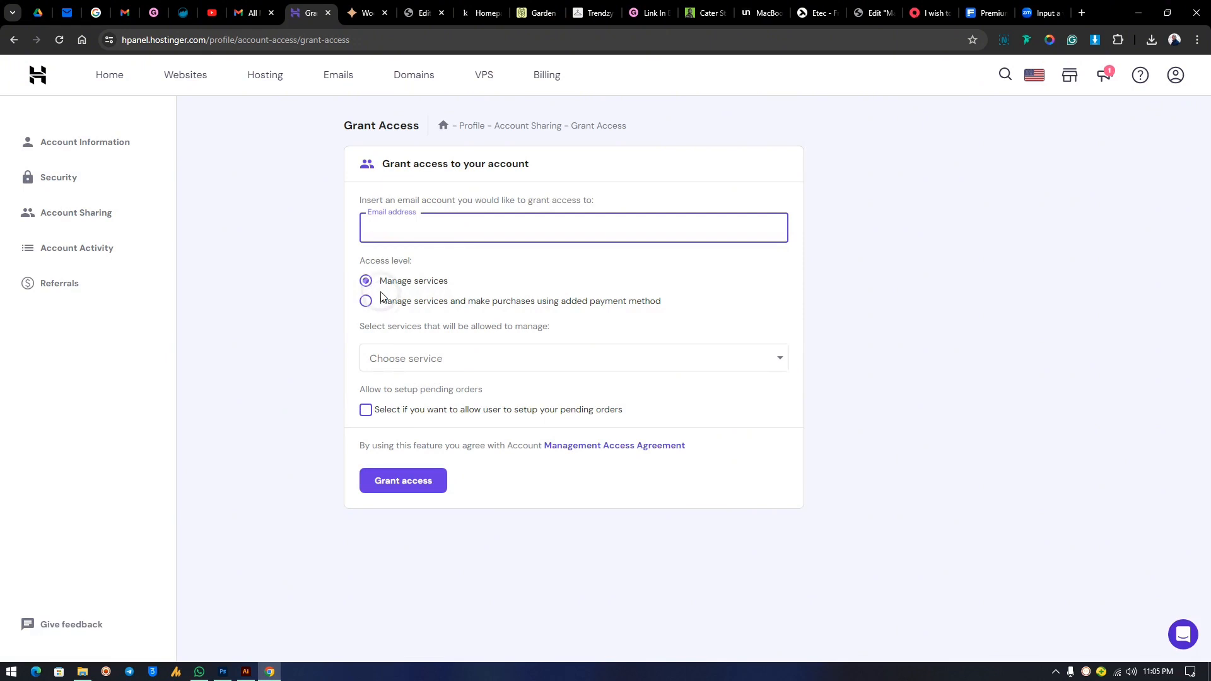
left_click(396, 306)
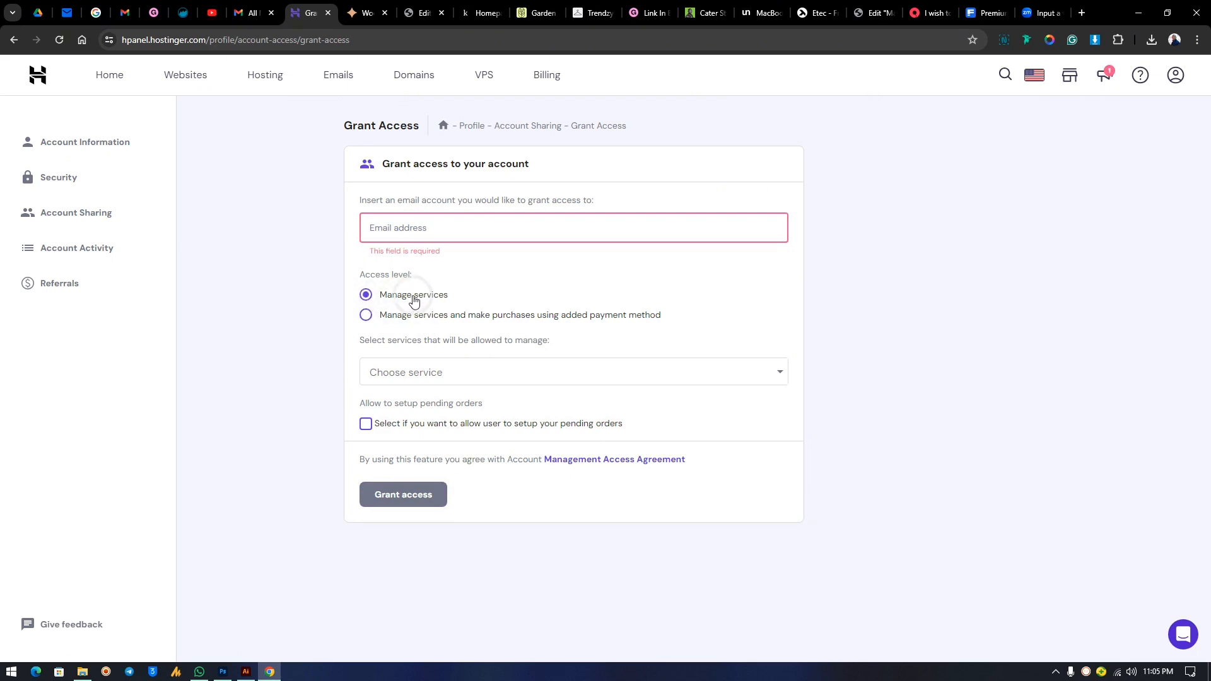
Select the powerhouseplumbing.net domain service, paste the contact's e-mail, and leave for Websites unsubmitted.
left_click(452, 378)
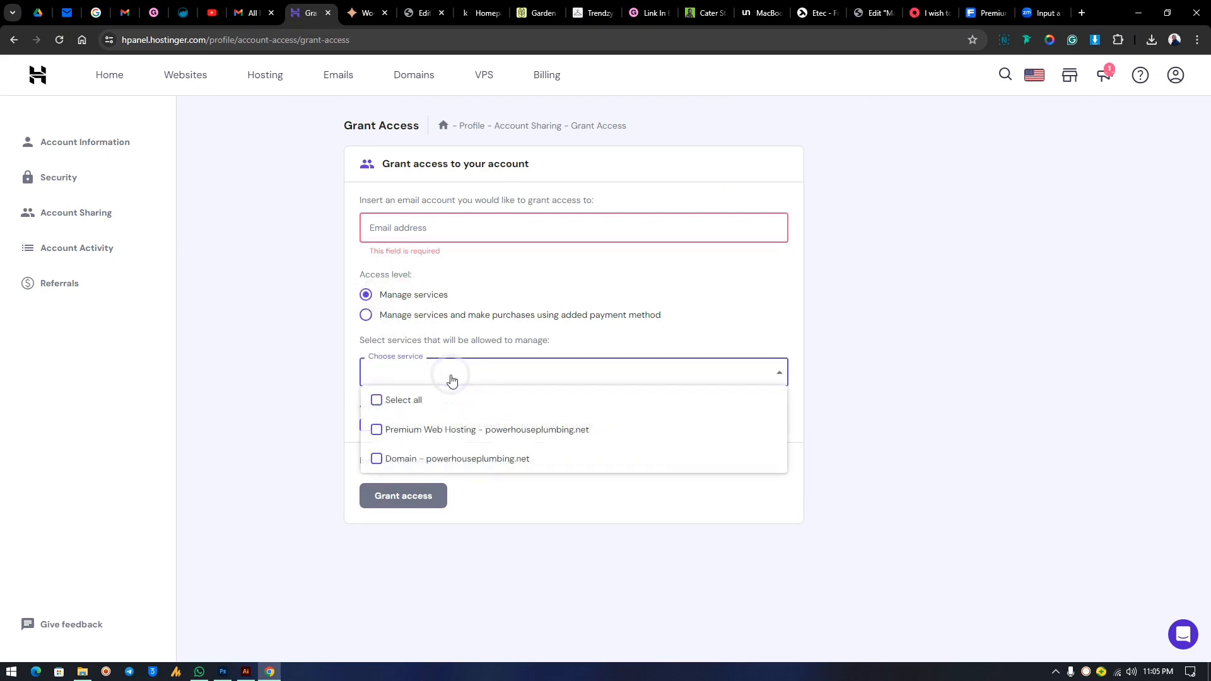
left_click(464, 467)
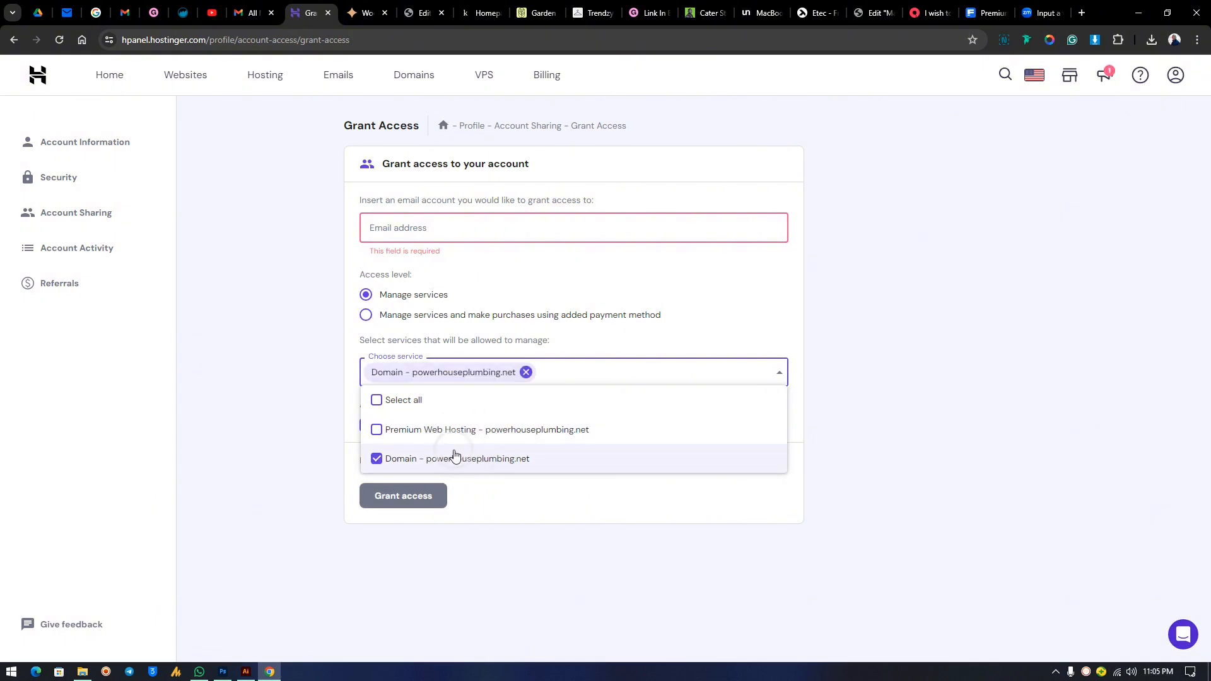
left_click(573, 341)
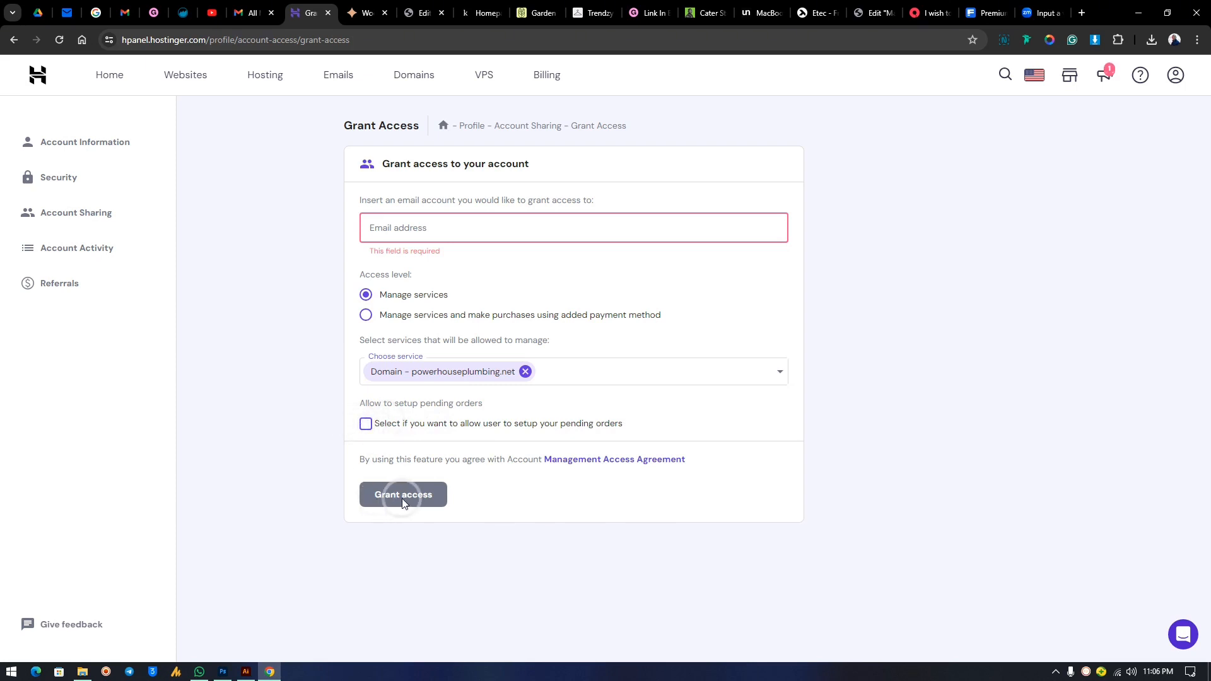
left_click(377, 231)
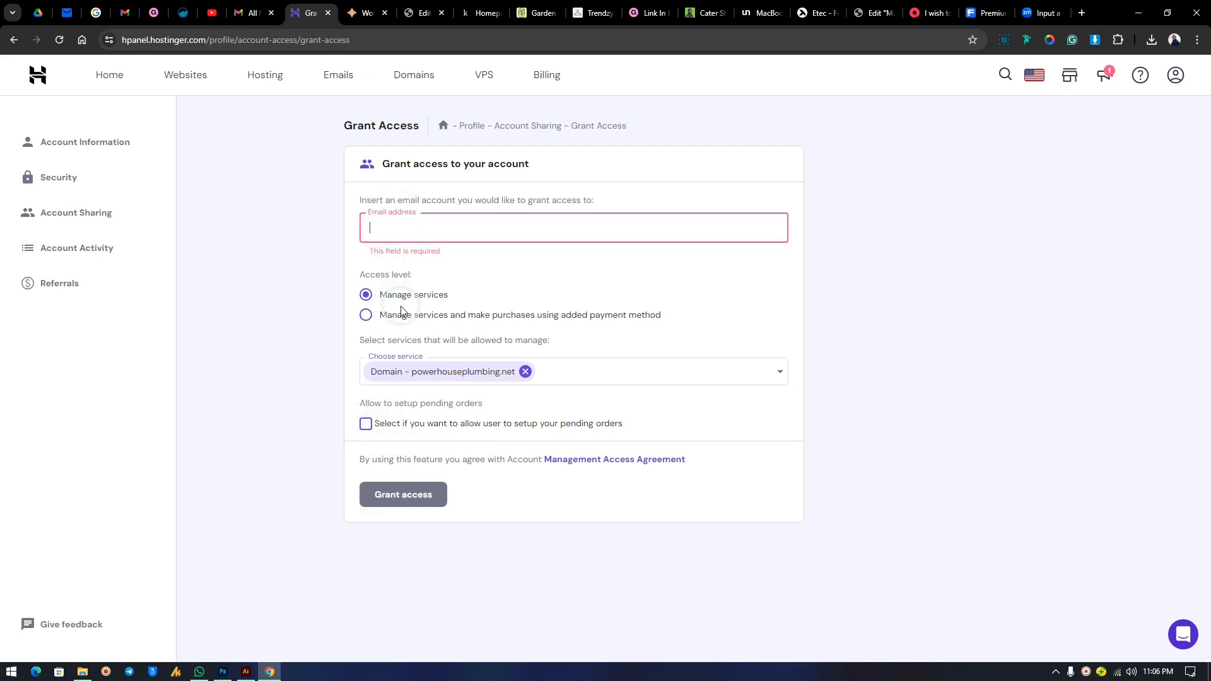
key("ctrl+v")
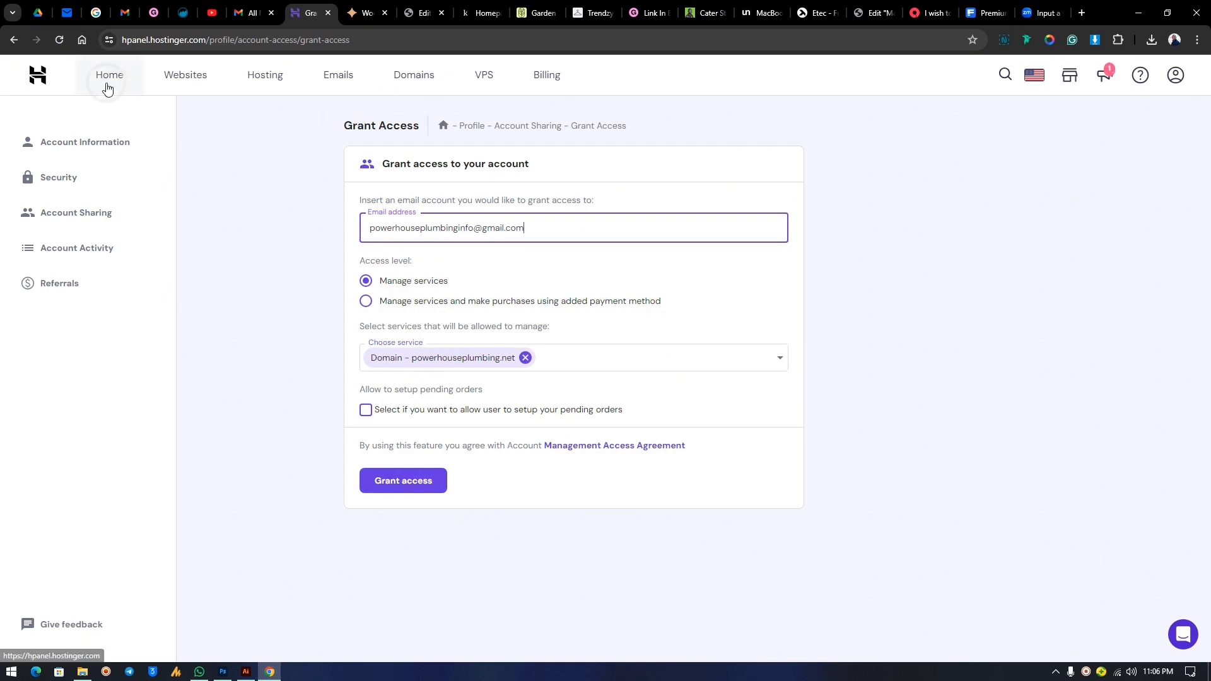
left_click(189, 75)
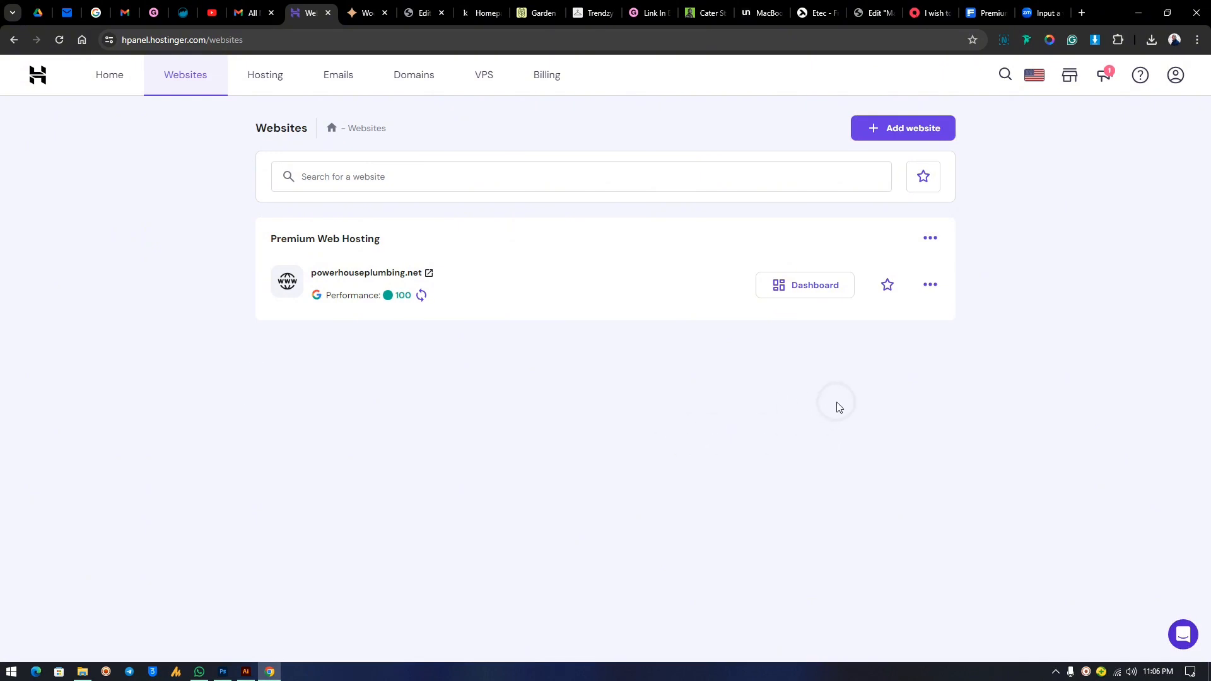
Open the Auto Installer from the powerhouseplumbing.net dashboard.
left_click(806, 292)
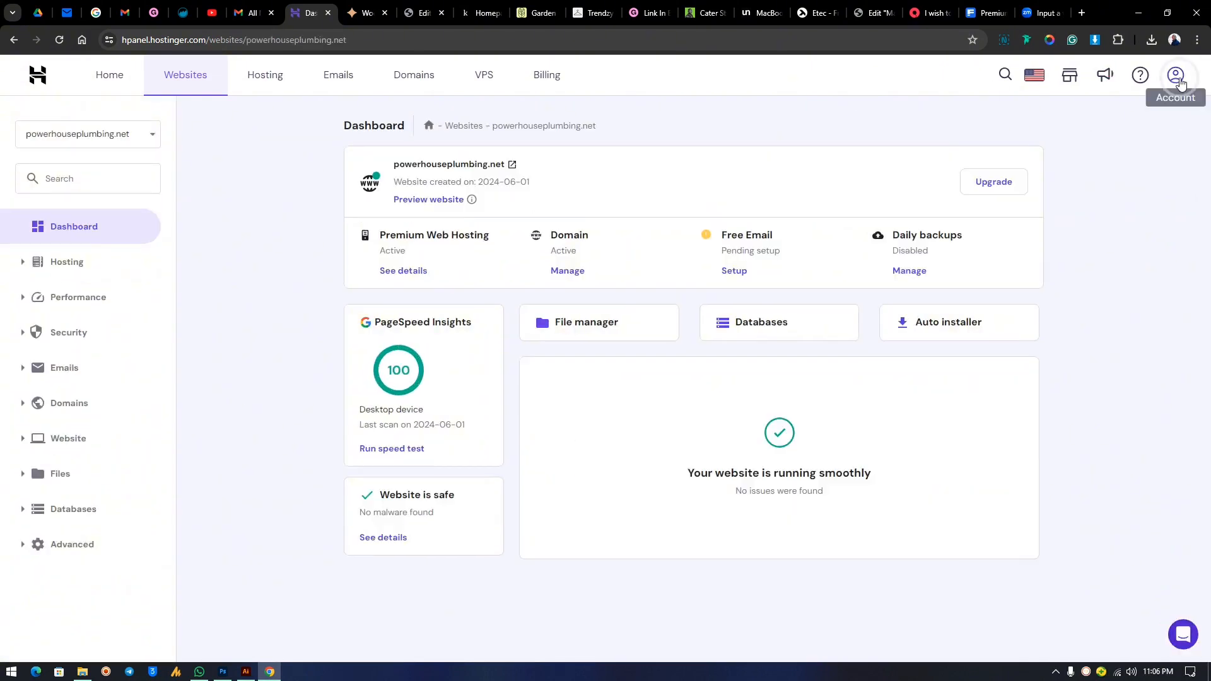
left_click(1177, 78)
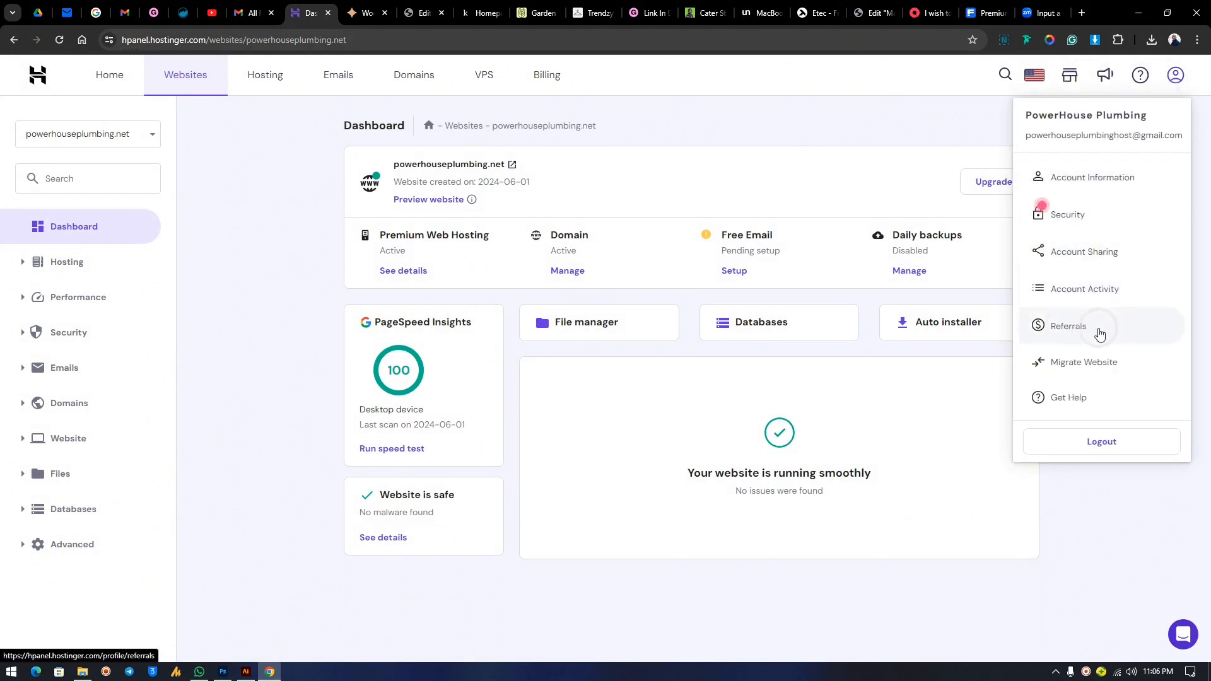
left_click(956, 118)
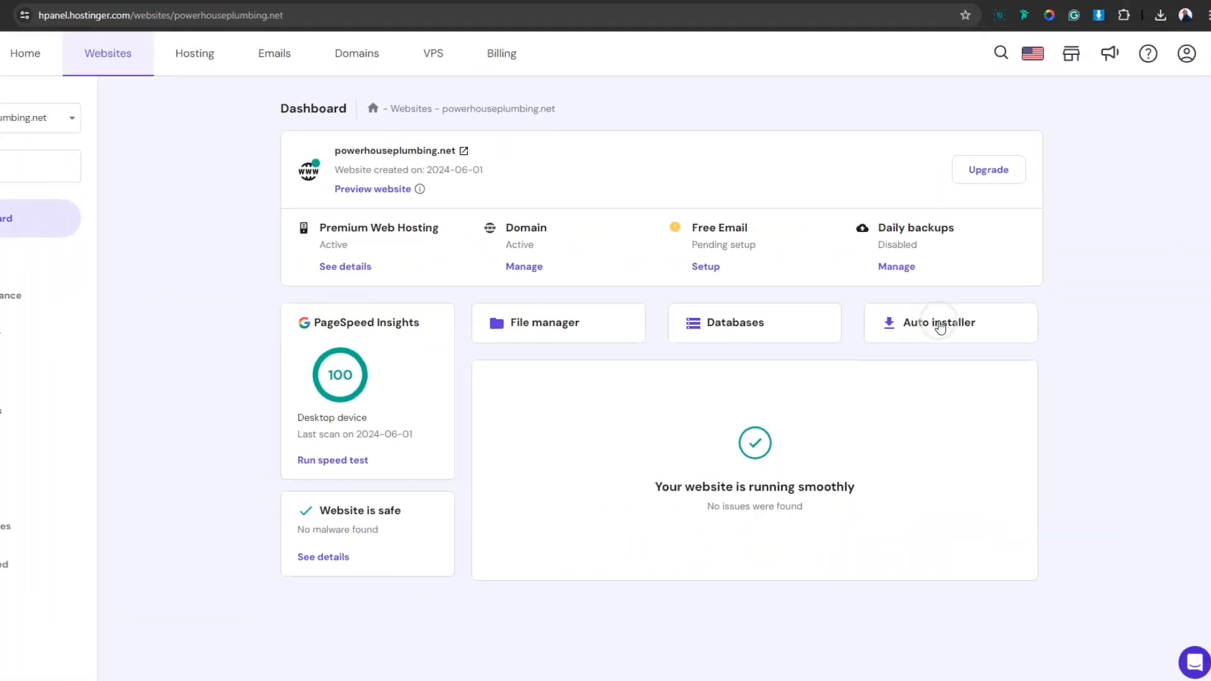
left_click(970, 325)
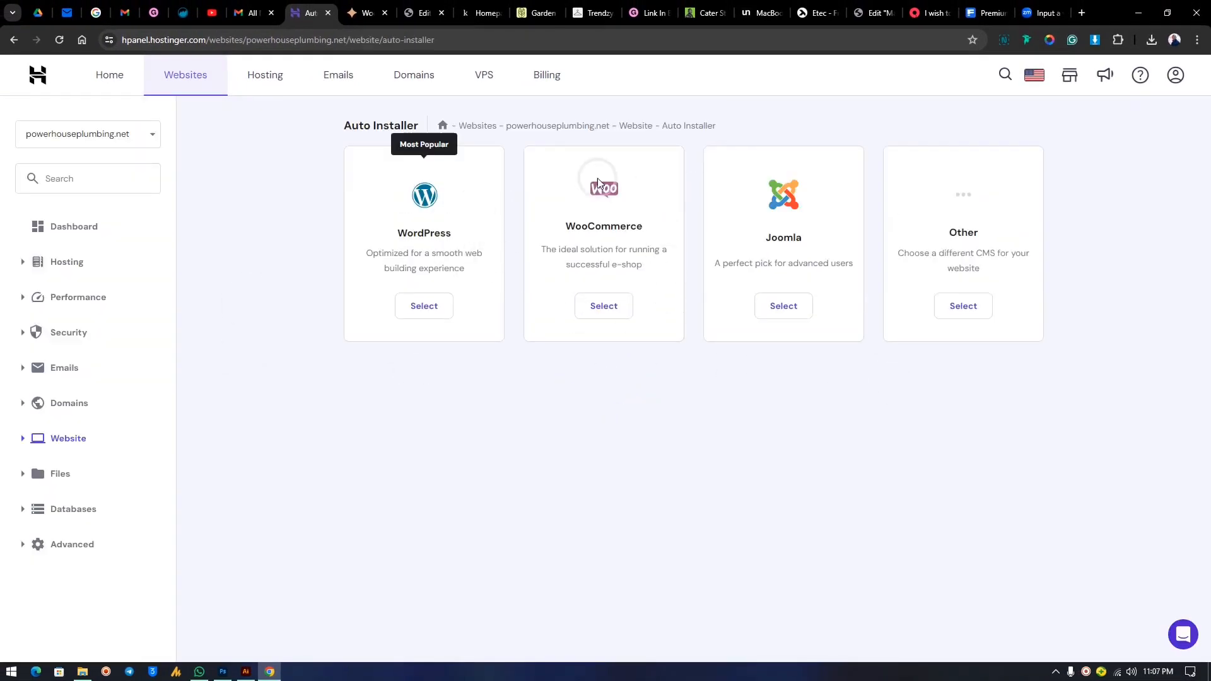
left_click(609, 308)
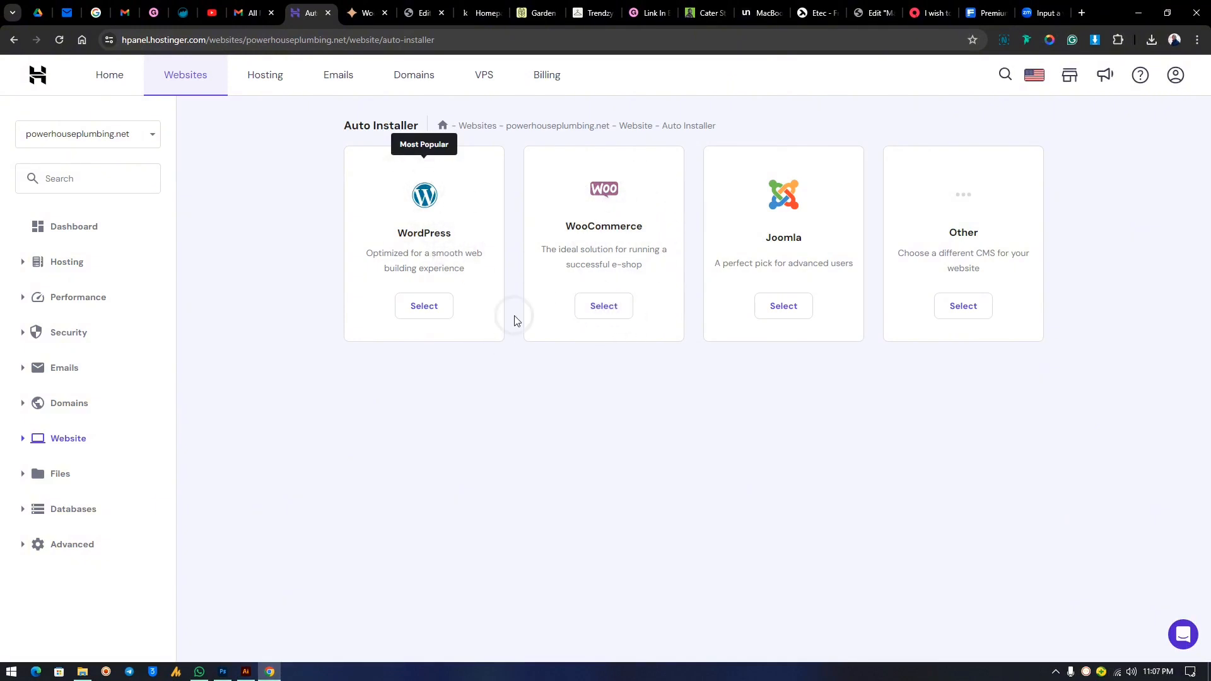
Start the WordPress install and set the website title to 'powerhouseplumbing'.
left_click(416, 305)
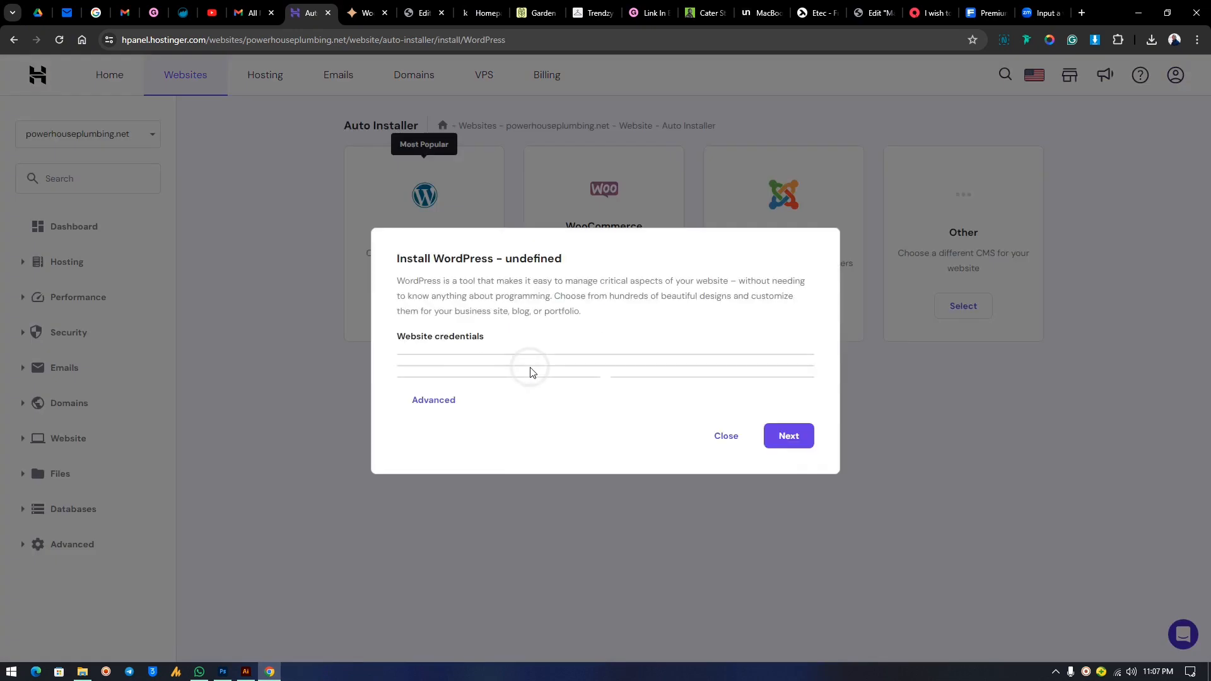
left_click(481, 331)
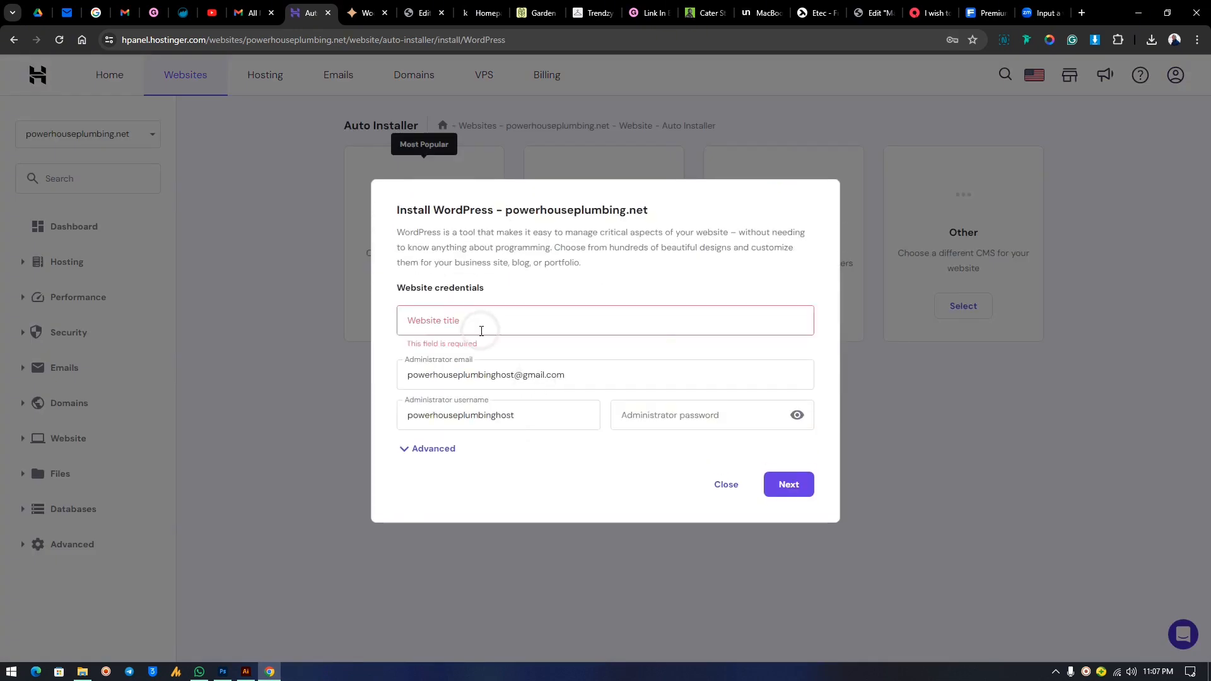
left_click(432, 323)
key("ctrl+v")
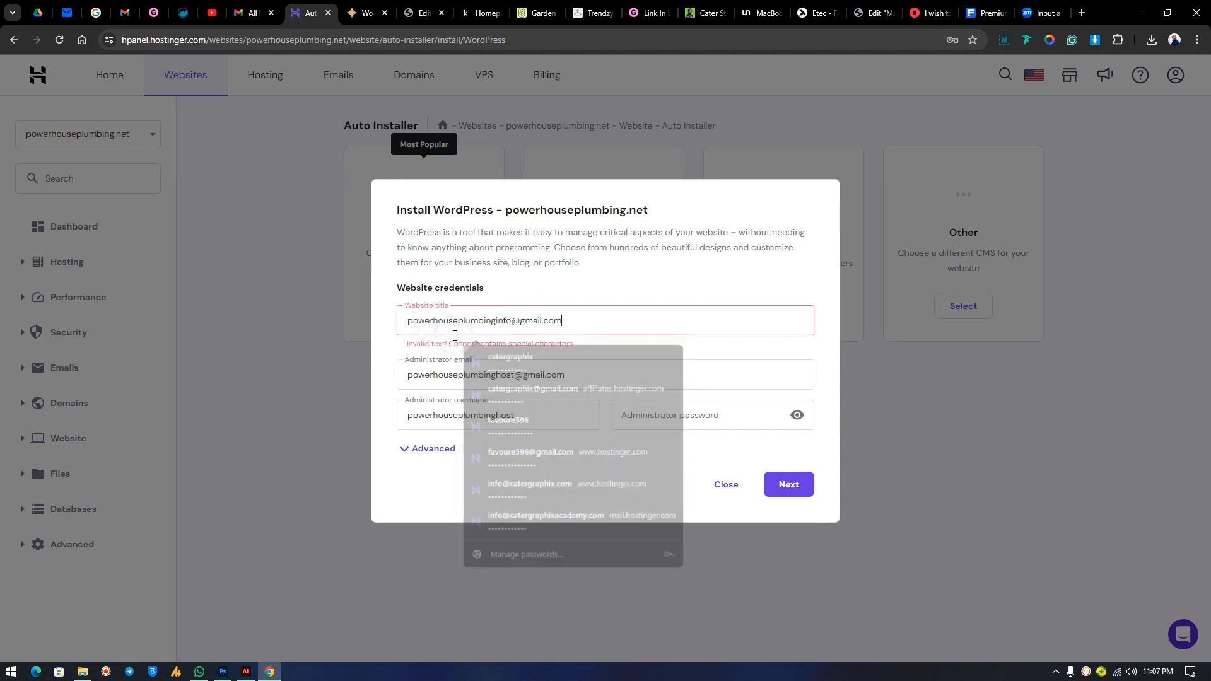
left_click_drag(565, 322, 489, 326)
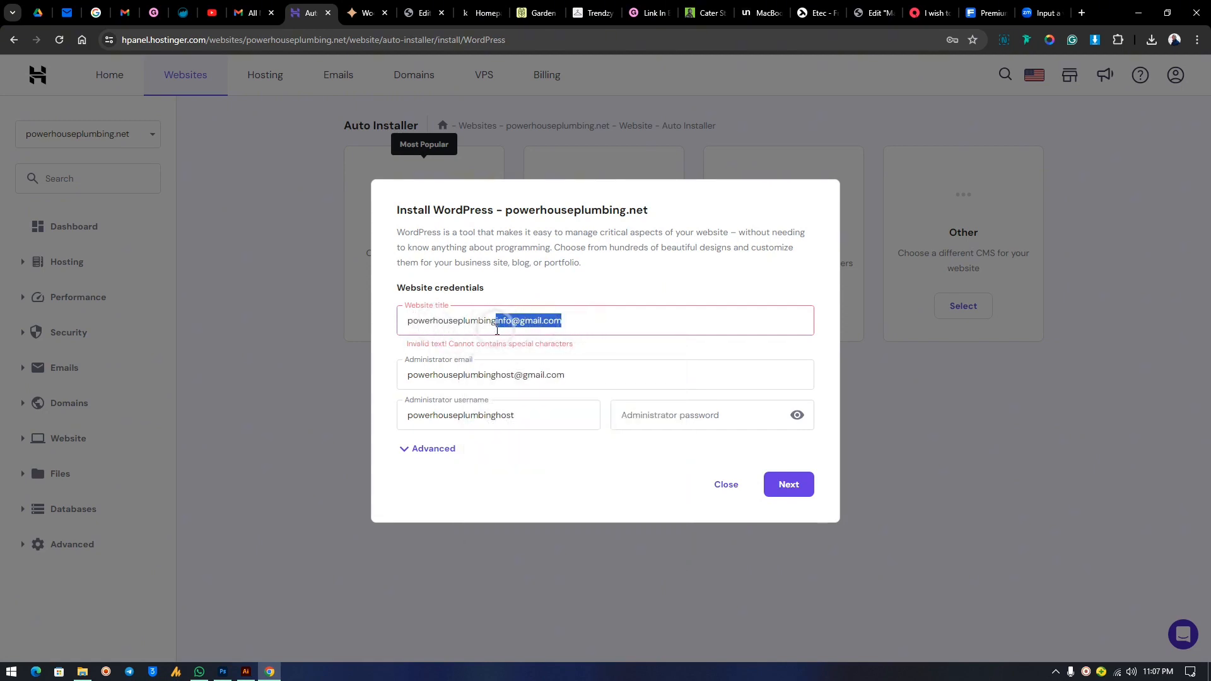
key("BackSpace")
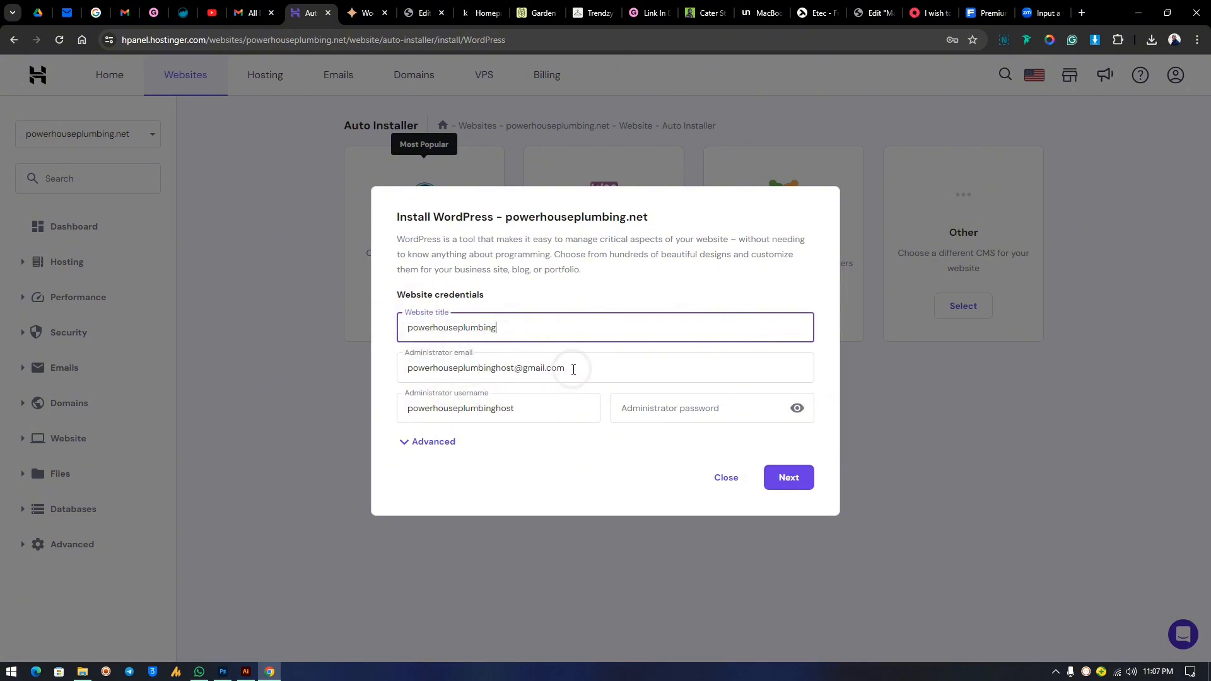
Replace the administrator email with the new address and use the site title as username.
left_click_drag(589, 362, 346, 362)
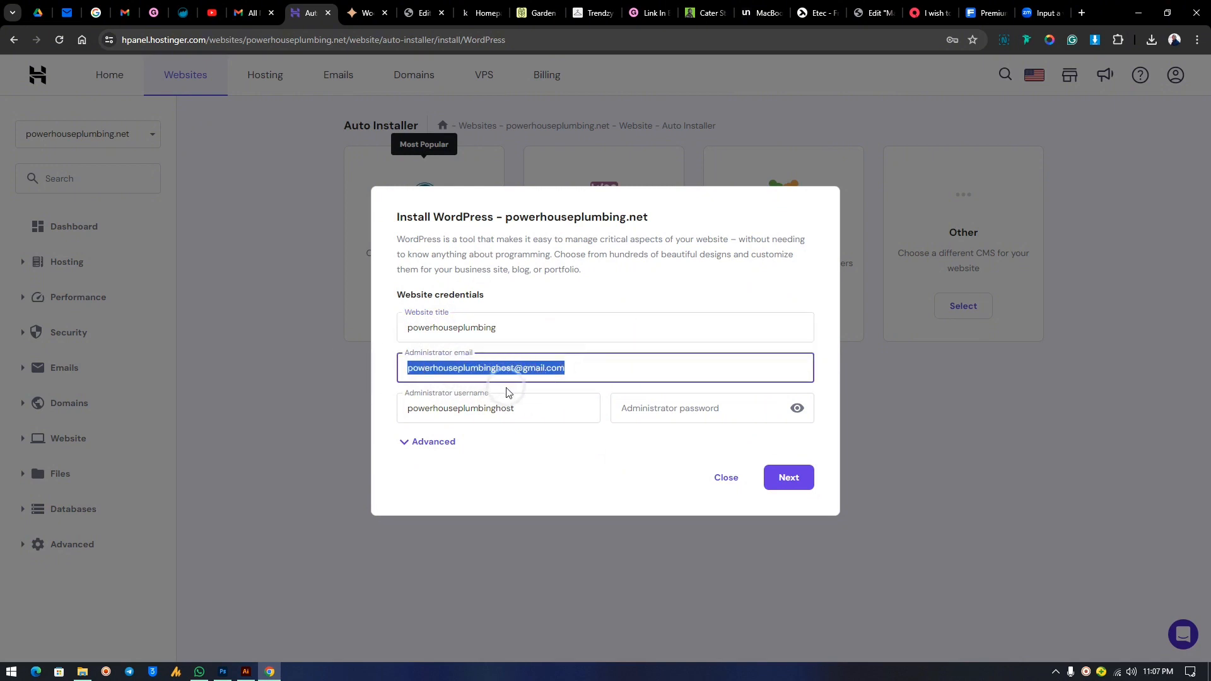
key("ctrl+v")
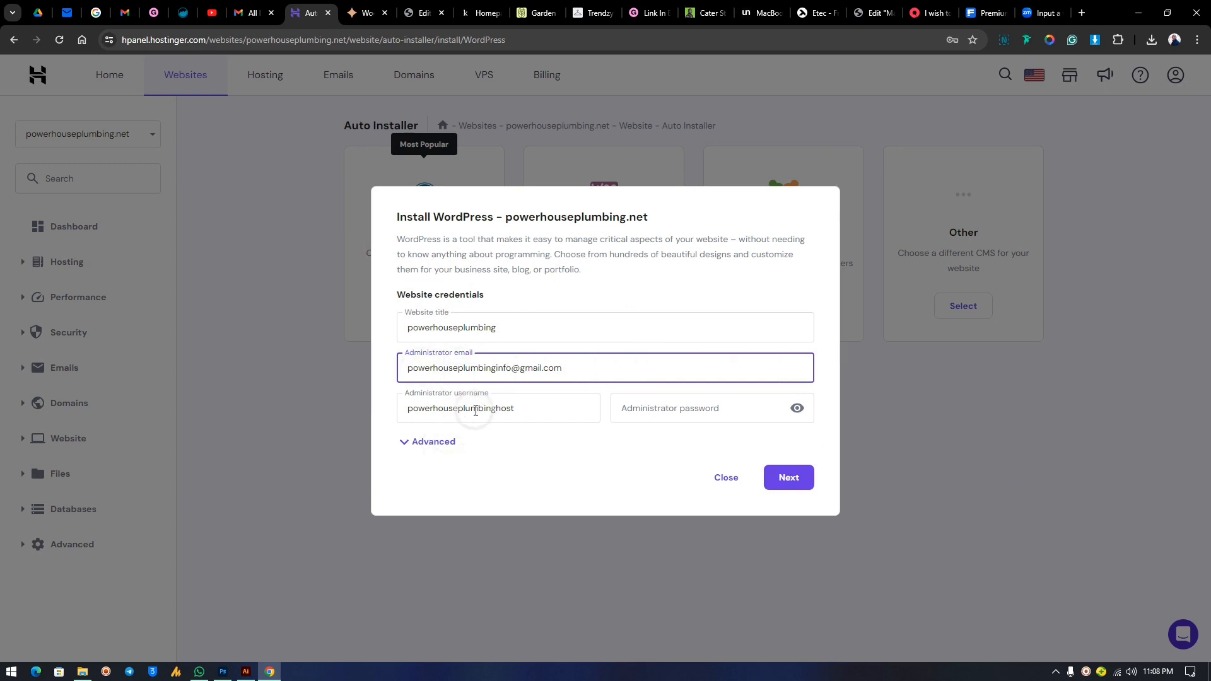
left_click_drag(529, 411, 346, 411)
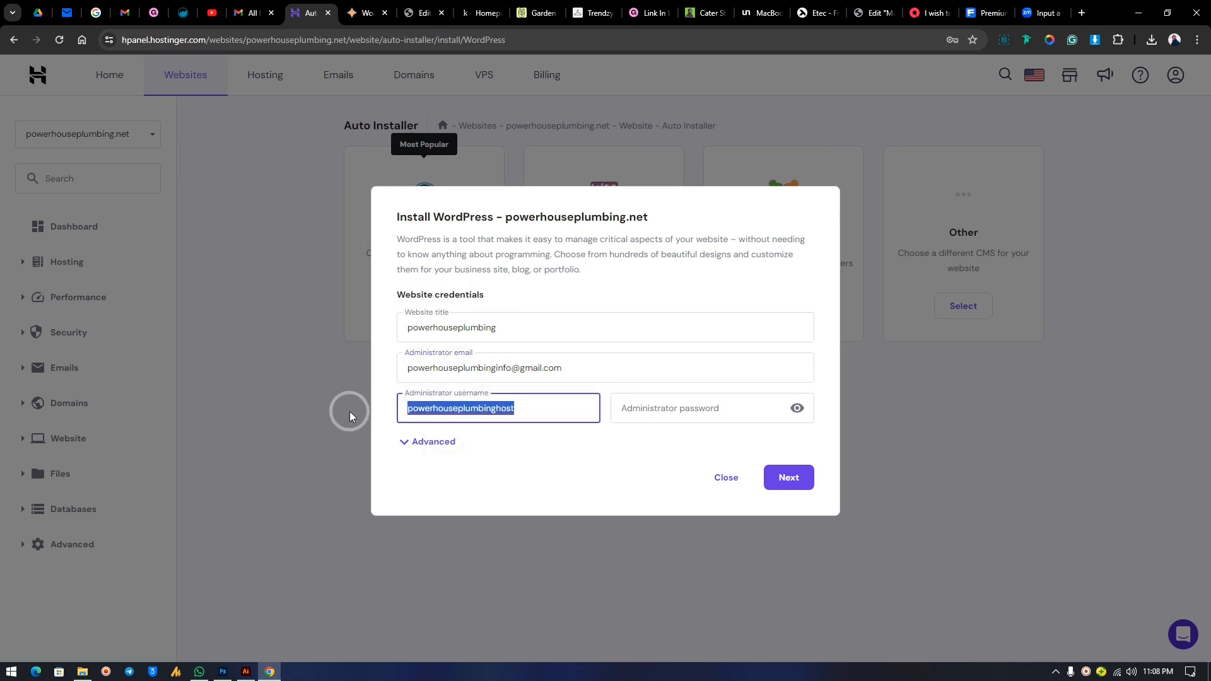
left_click_drag(516, 329, 352, 332)
key("ctrl+c")
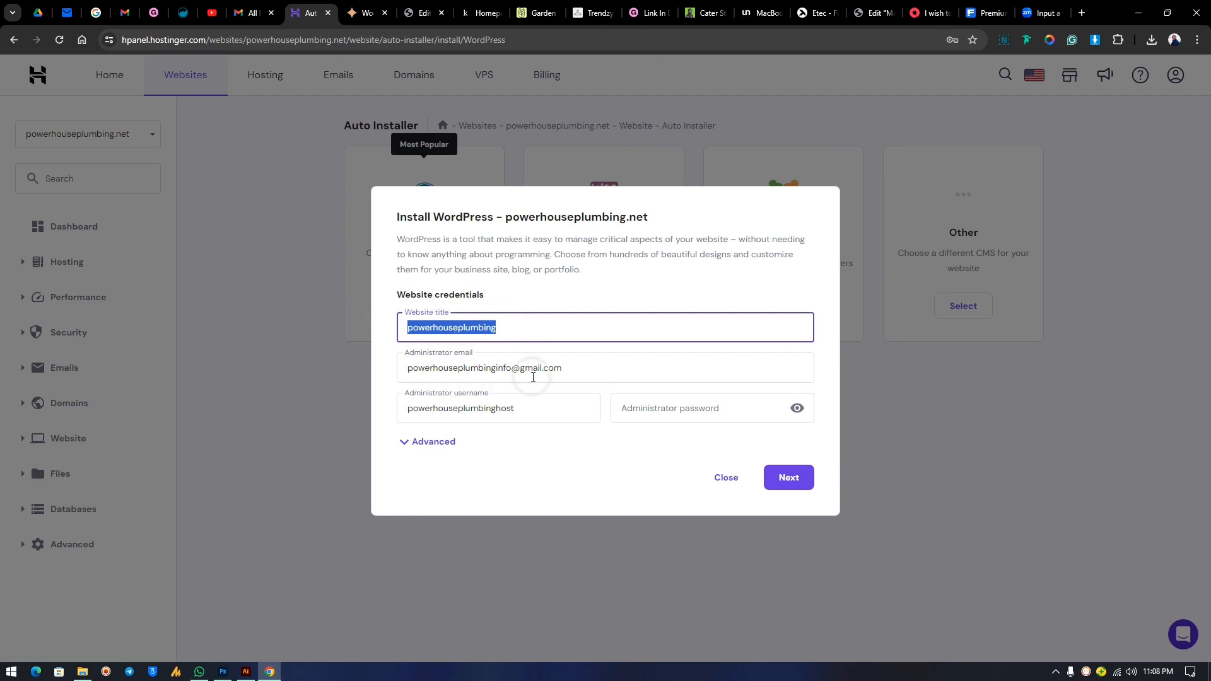
left_click_drag(562, 408, 320, 404)
key("ctrl+v")
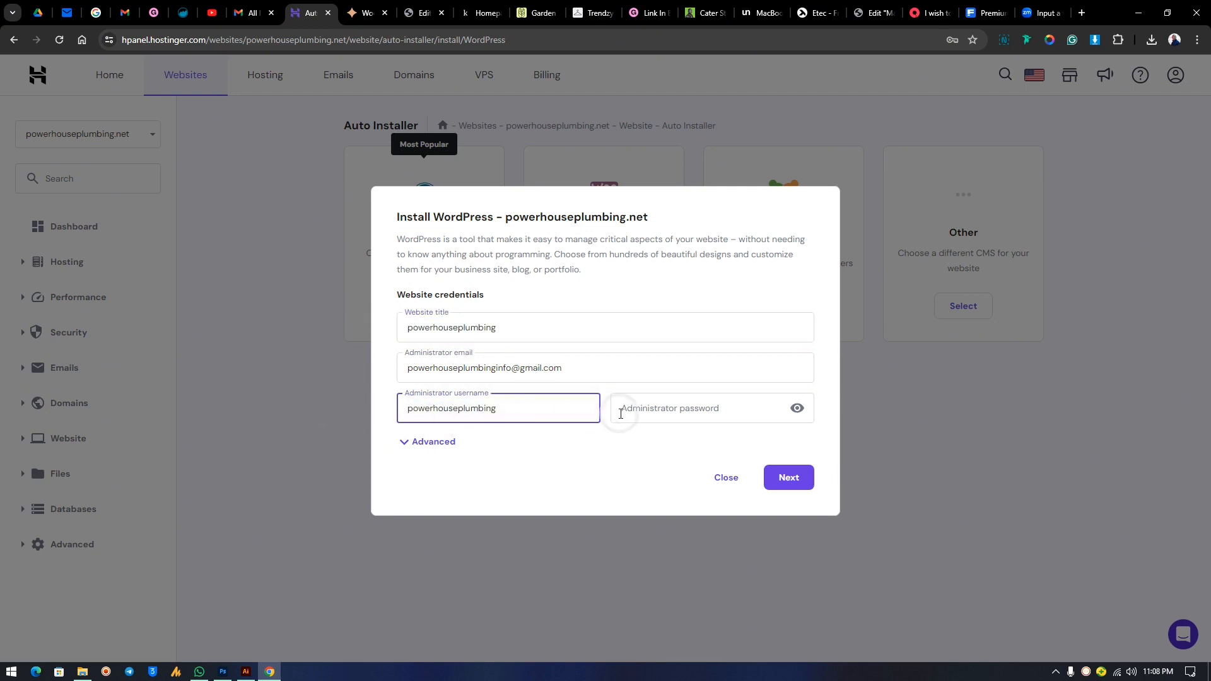
Fill in the administrator password, expand the advanced options, and continue.
left_click(762, 406)
key("ctrl+v")
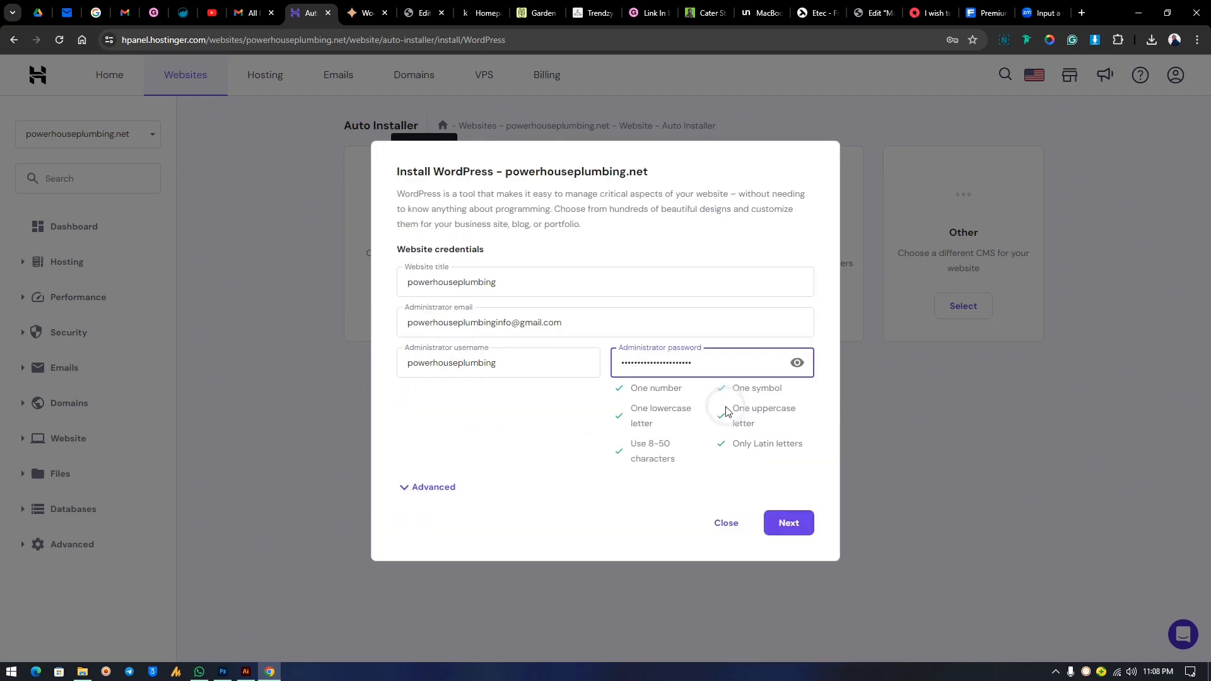
left_click(413, 497)
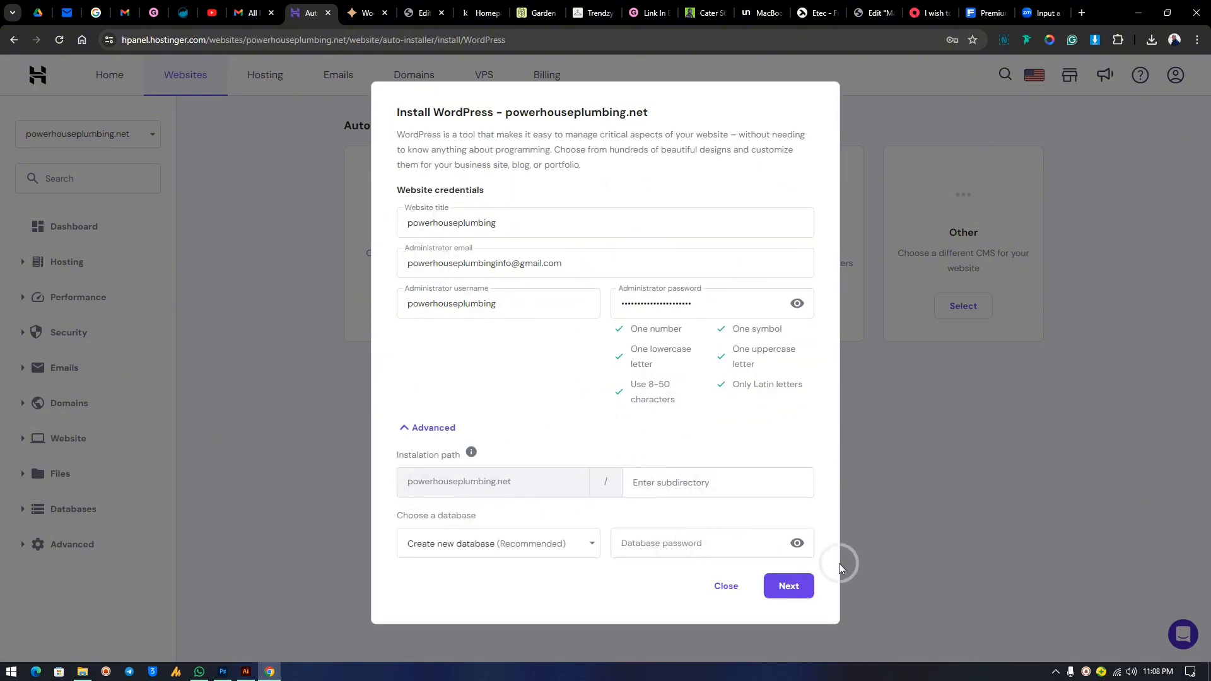
left_click(789, 587)
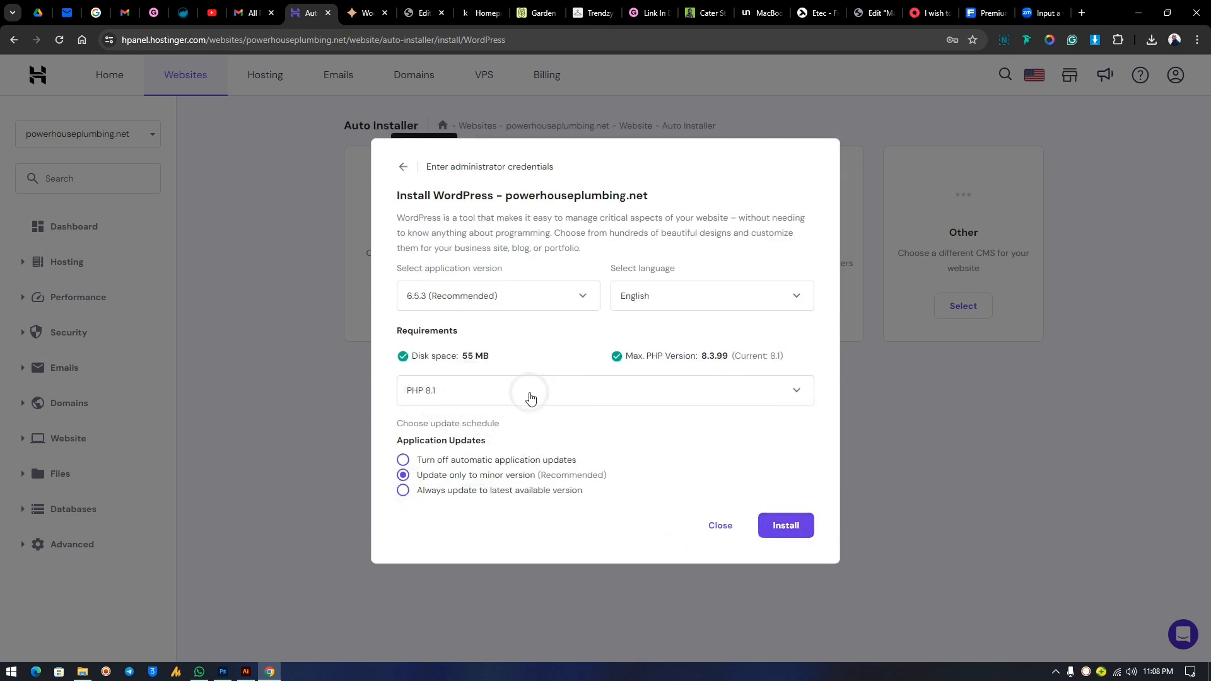
Keep PHP 8.1 and WordPress 6.5.3 (Recommended) as the install versions.
left_click(499, 392)
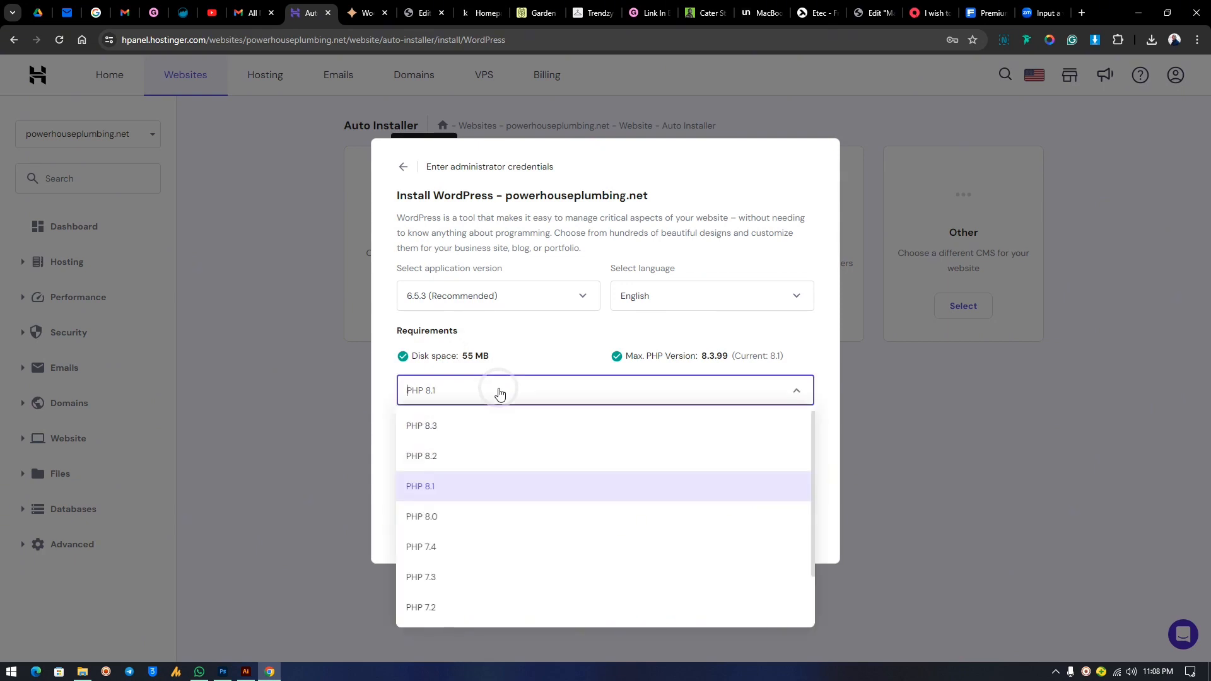
left_click(456, 485)
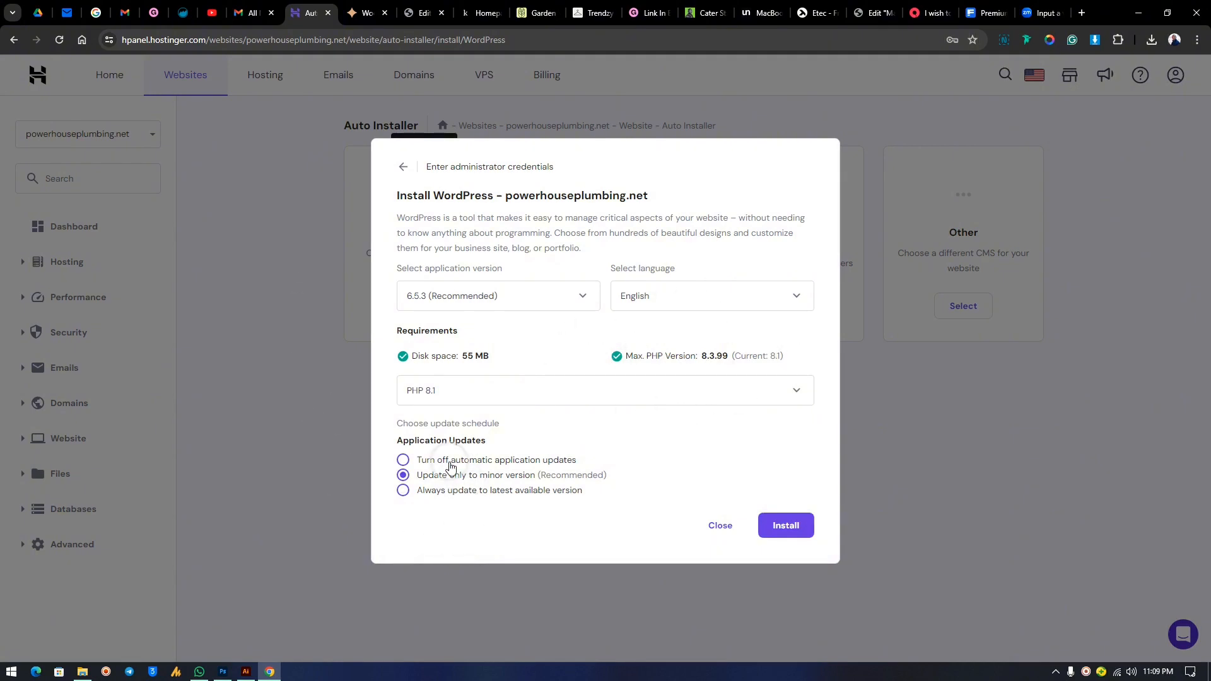
left_click(514, 304)
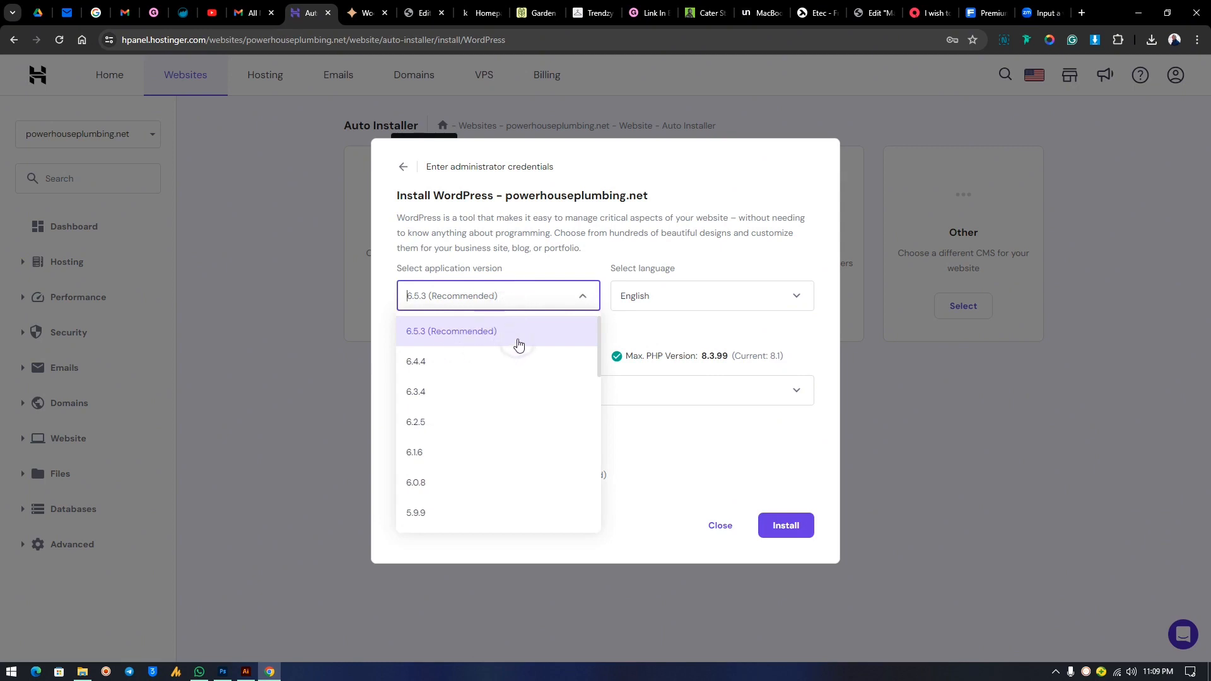
left_click(537, 262)
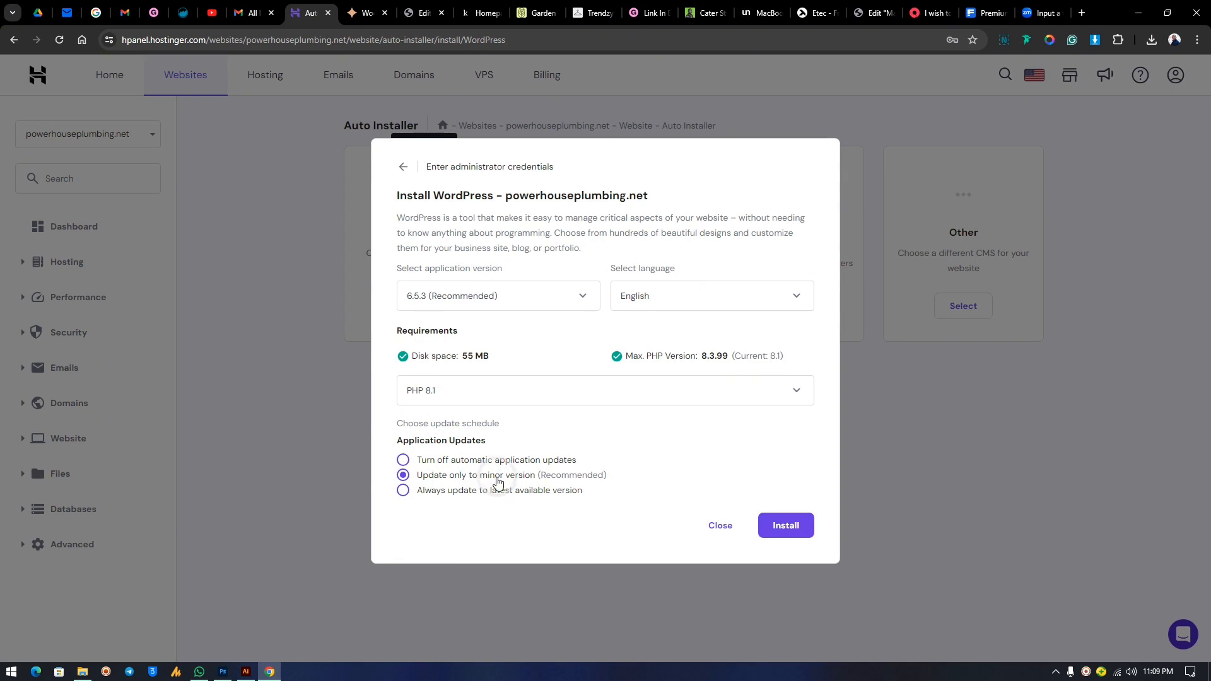
Turn off automatic application updates and start the WordPress installation.
left_click(465, 464)
left_click(437, 480)
left_click(505, 500)
left_click(427, 493)
left_click(434, 465)
left_click(497, 466)
left_click(784, 529)
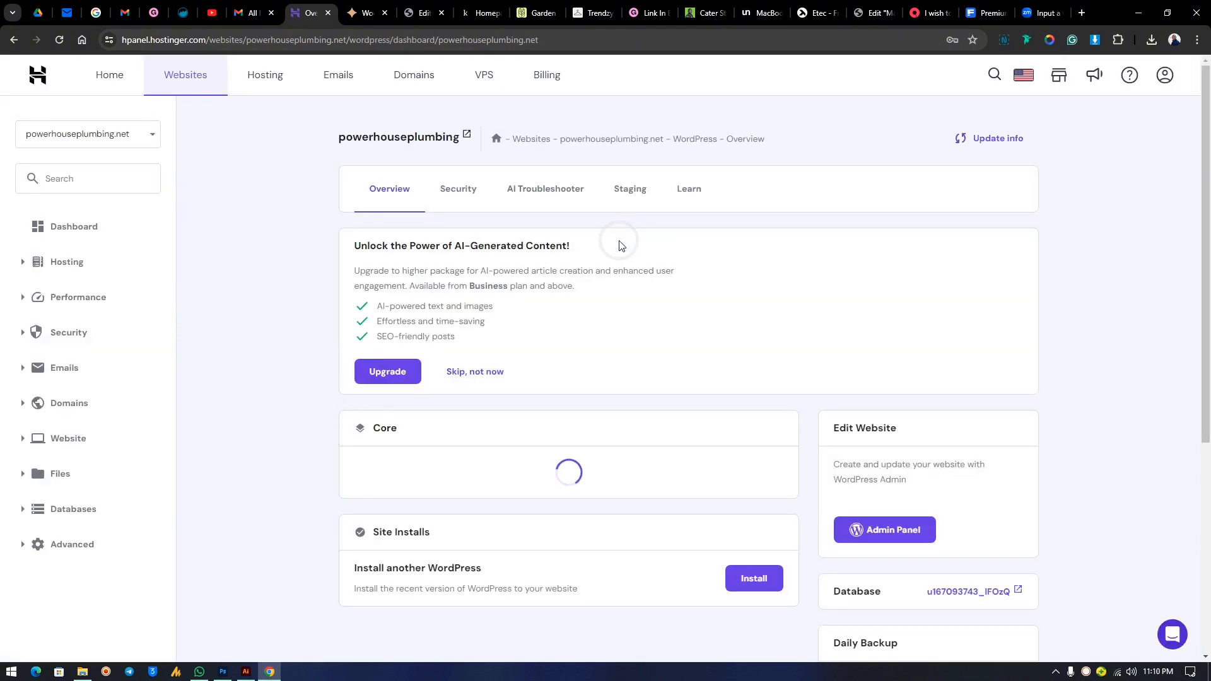
Dismiss the AI-content upsell and rating survey, then reopen the powerhouseplumbing.net dashboard via Websites.
left_click(489, 377)
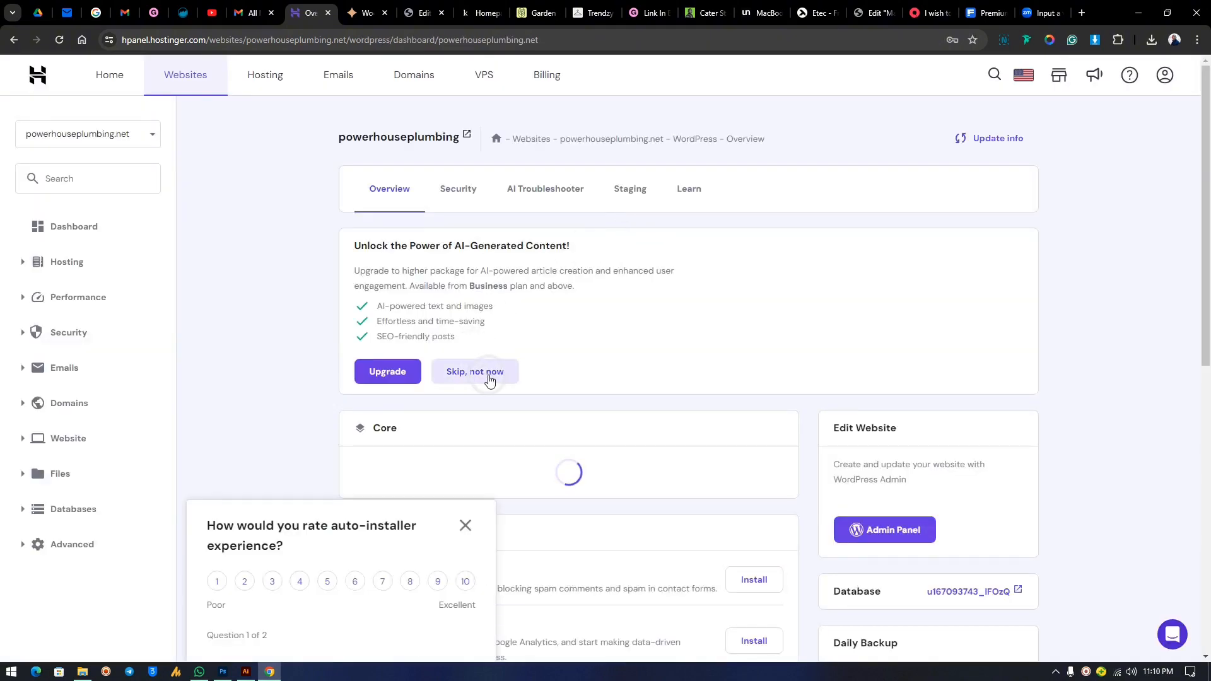
left_click(467, 525)
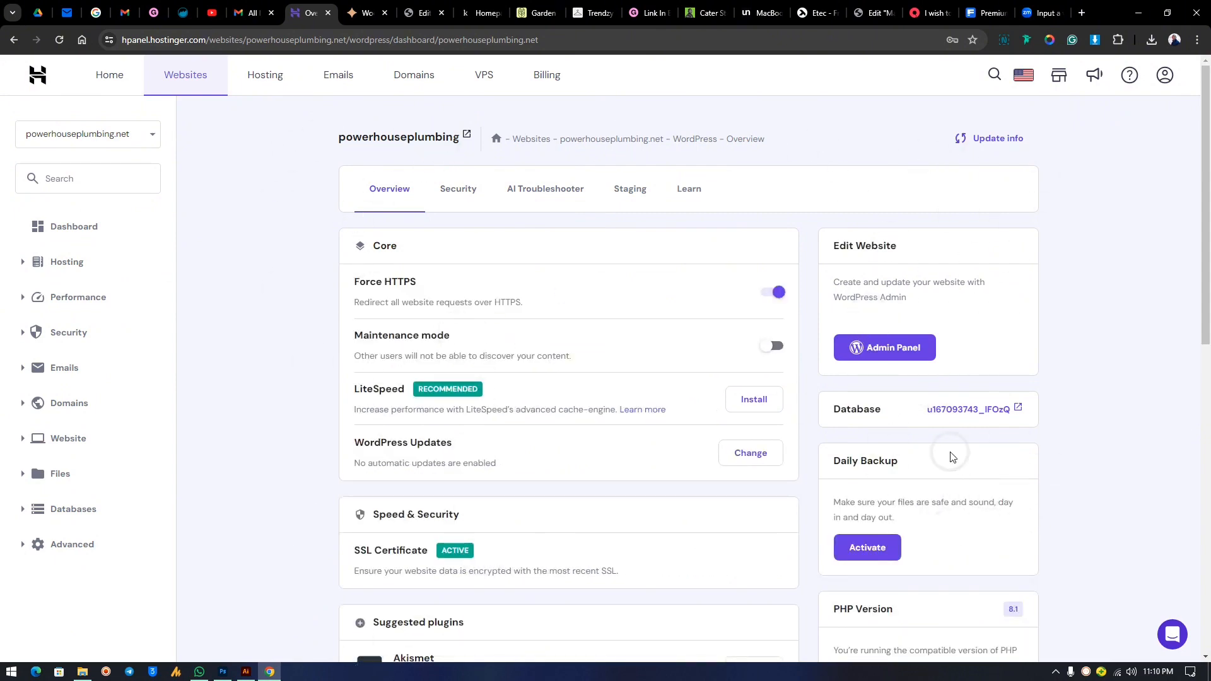
scroll(959, 427, "down", 4)
scroll(962, 428, "up", 4)
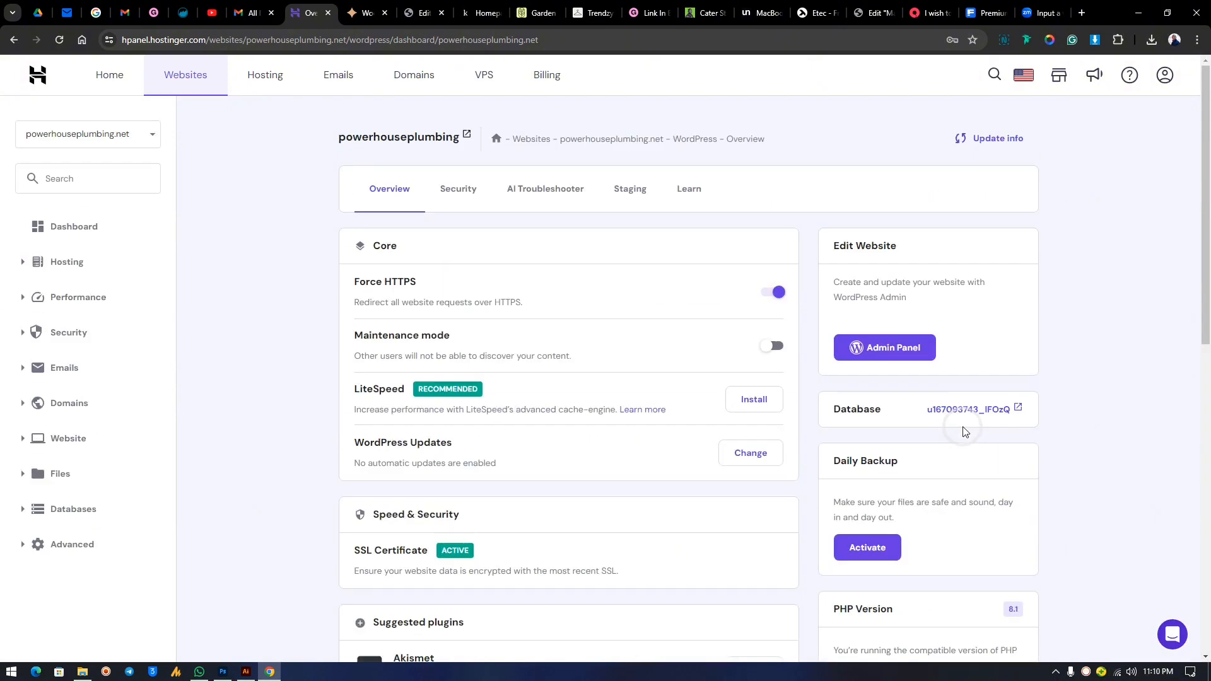
left_click(119, 78)
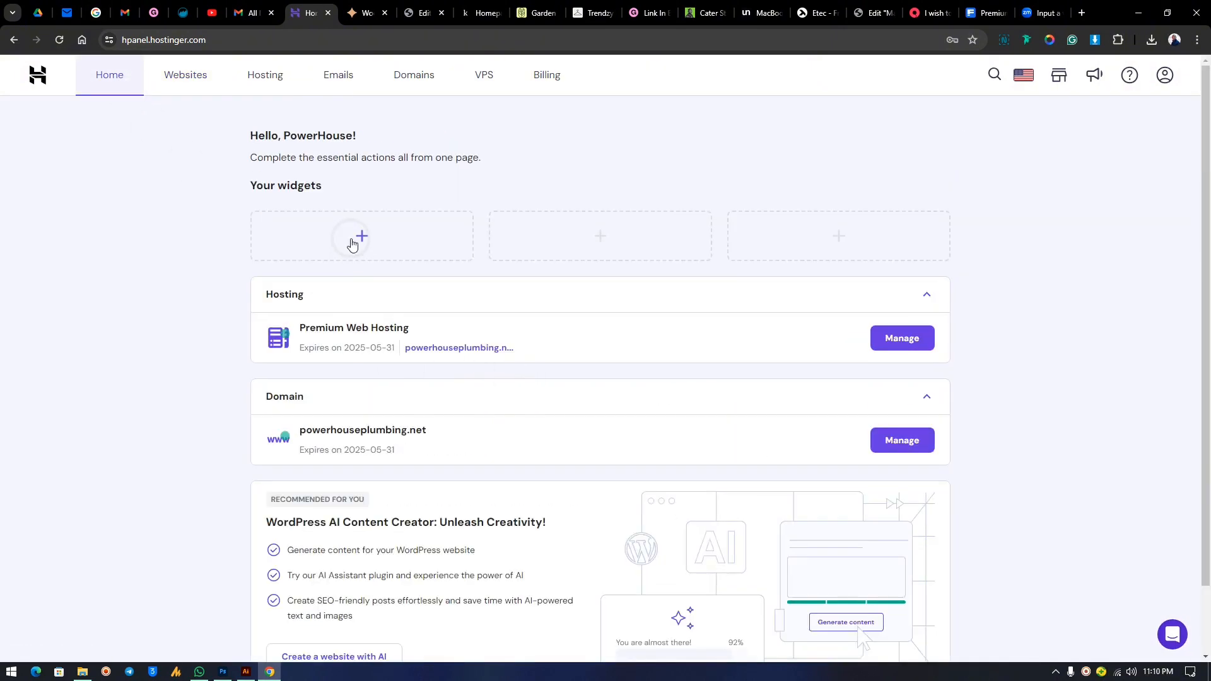
left_click(190, 83)
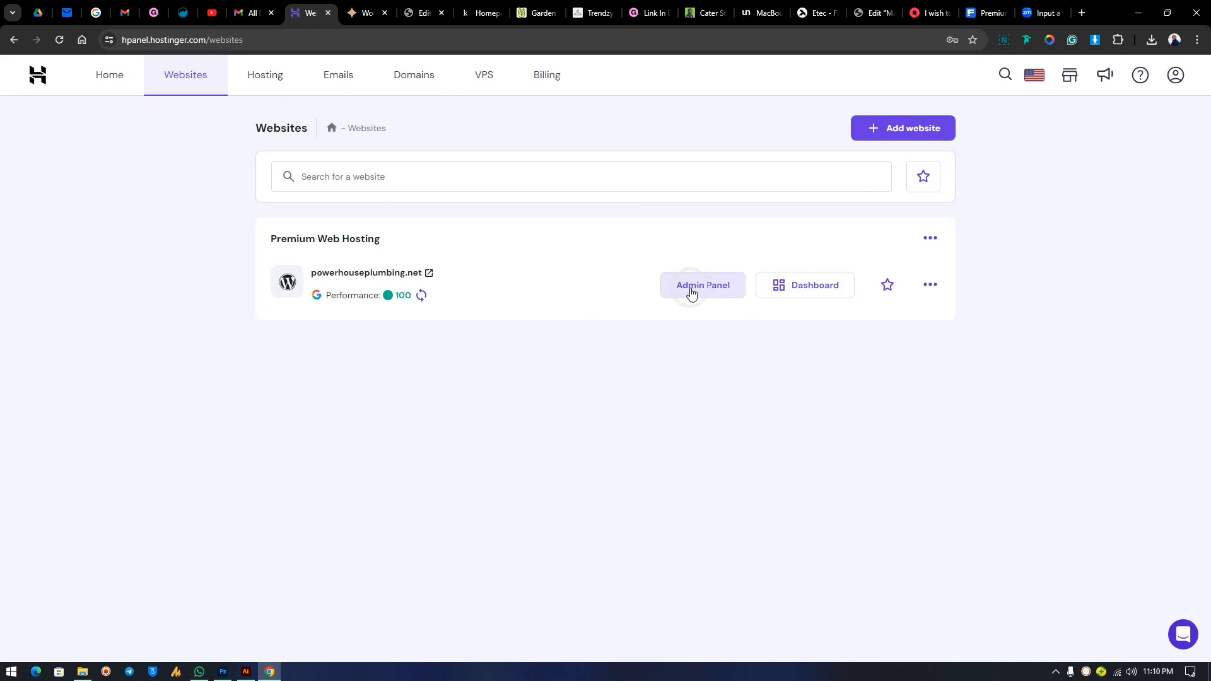
left_click(827, 295)
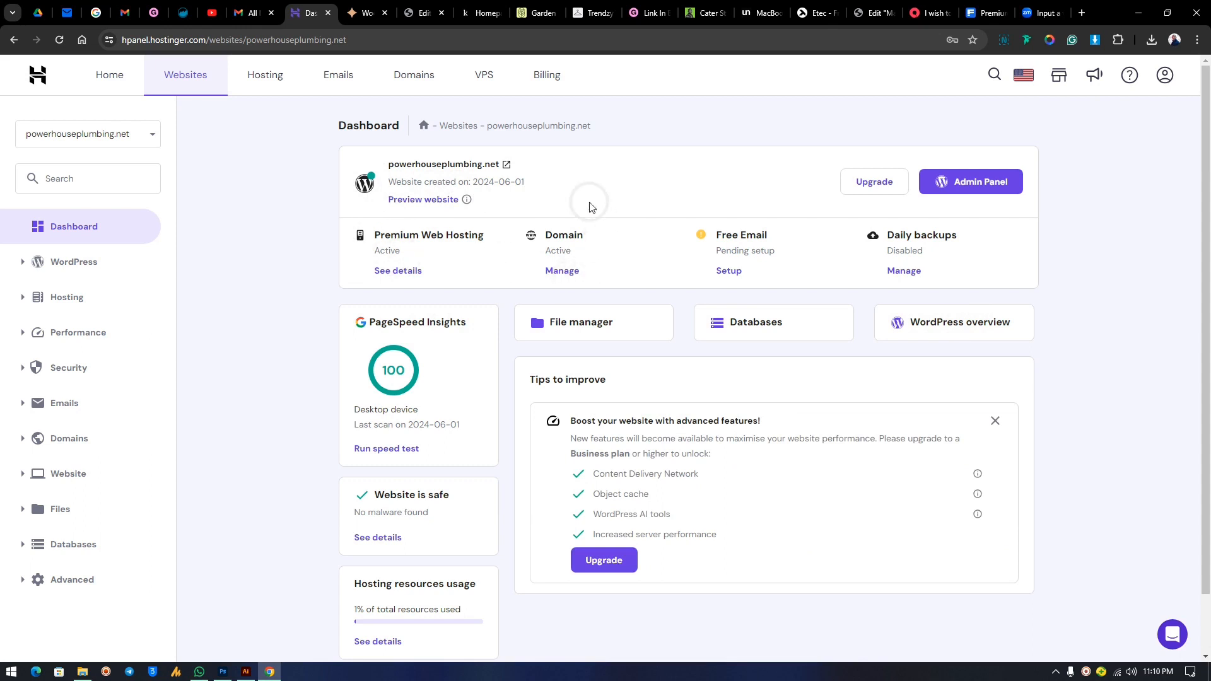
left_click(253, 13)
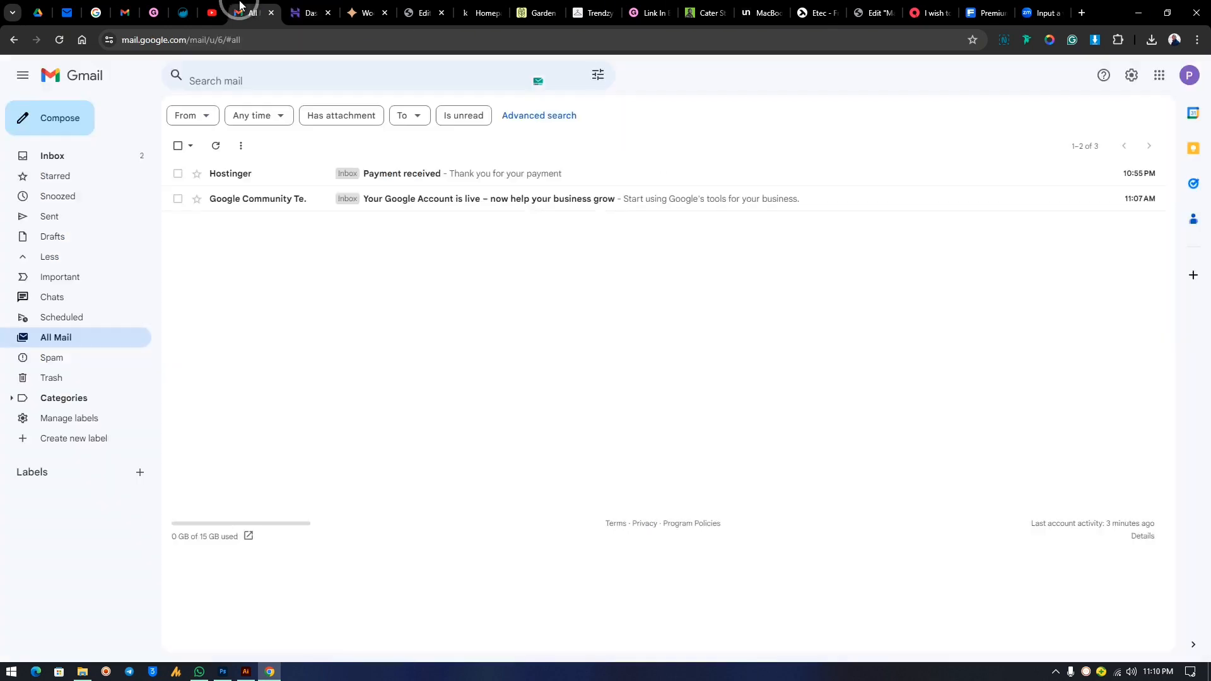
left_click(59, 40)
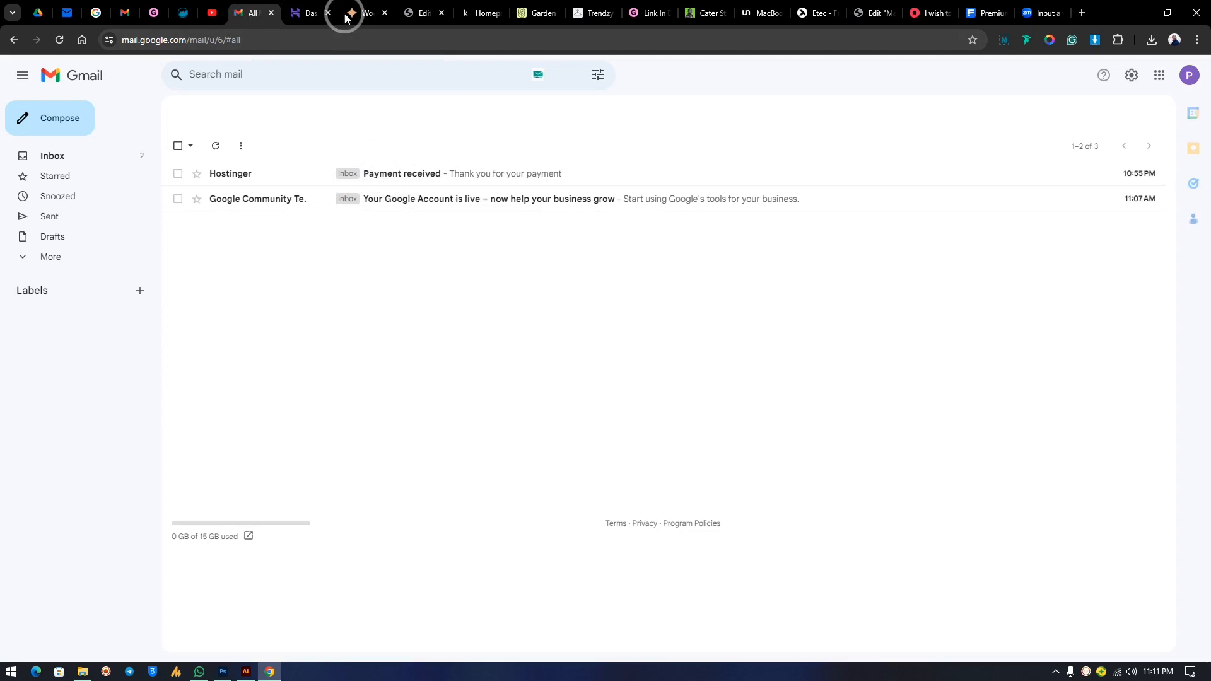
left_click(308, 11)
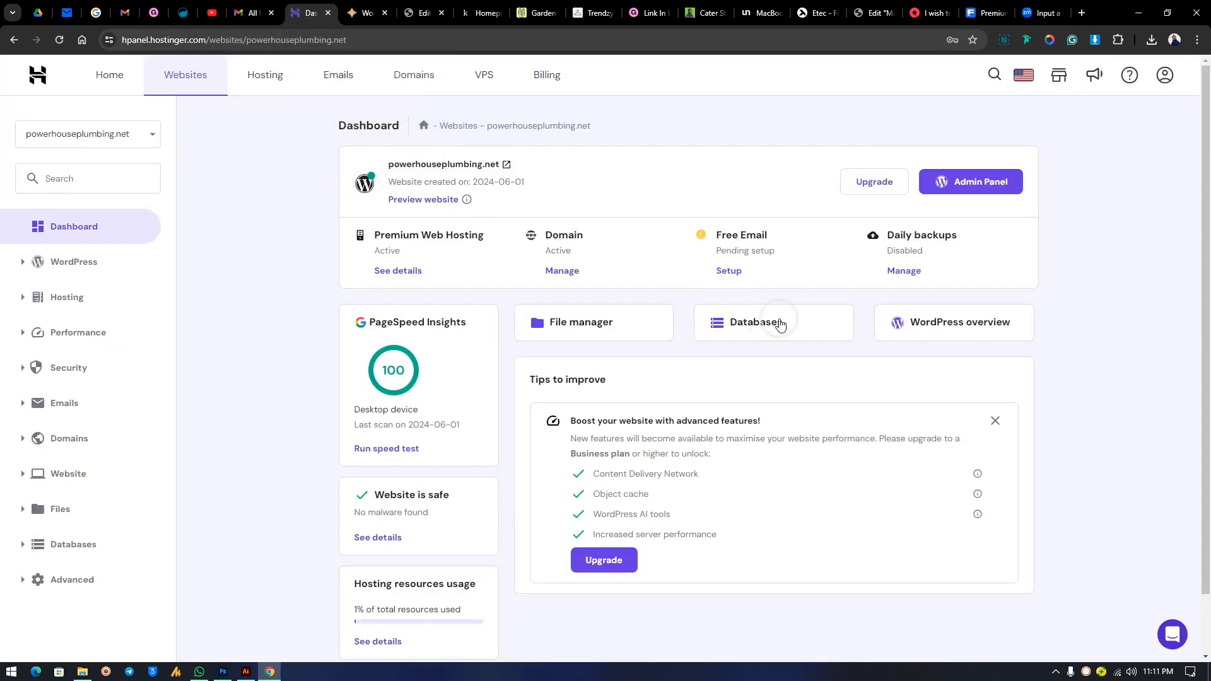
left_click(253, 12)
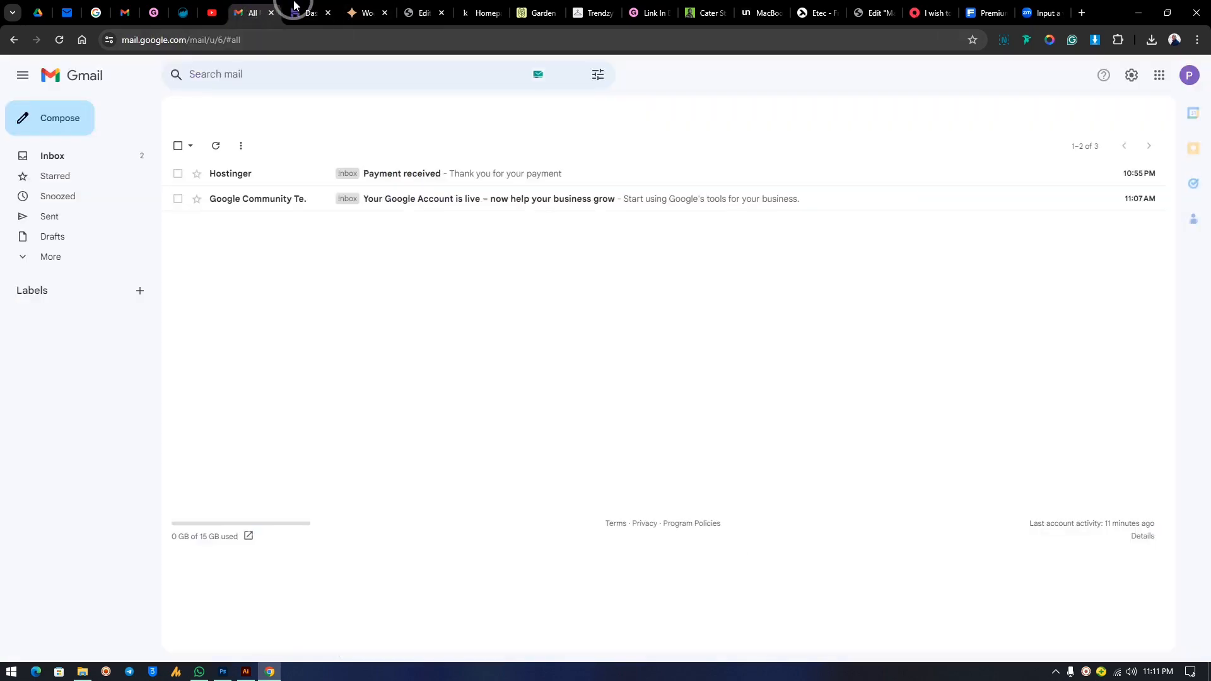
left_click(307, 12)
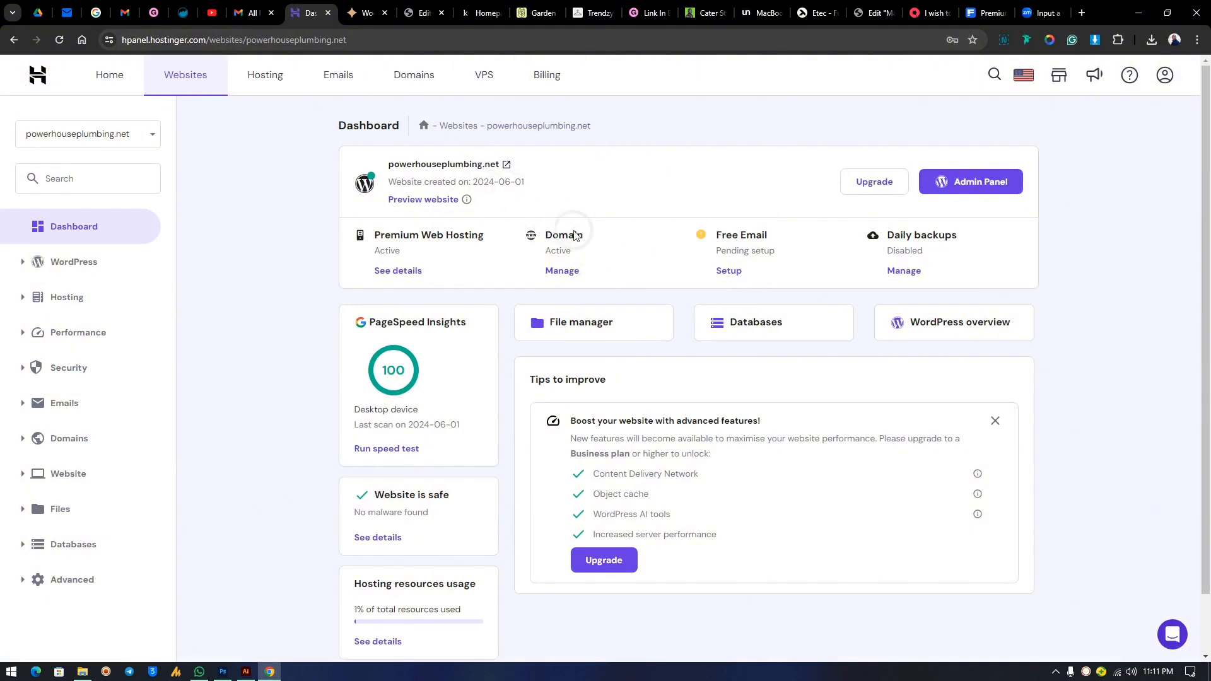
left_click(250, 12)
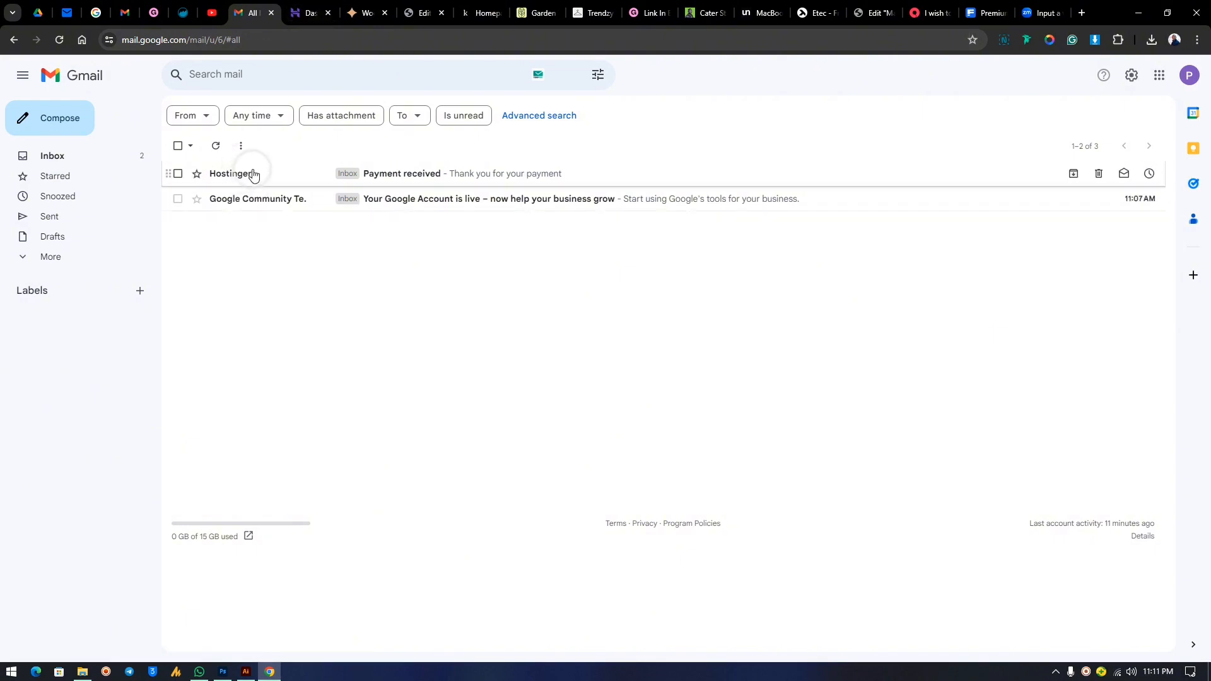
left_click(302, 13)
left_click(252, 13)
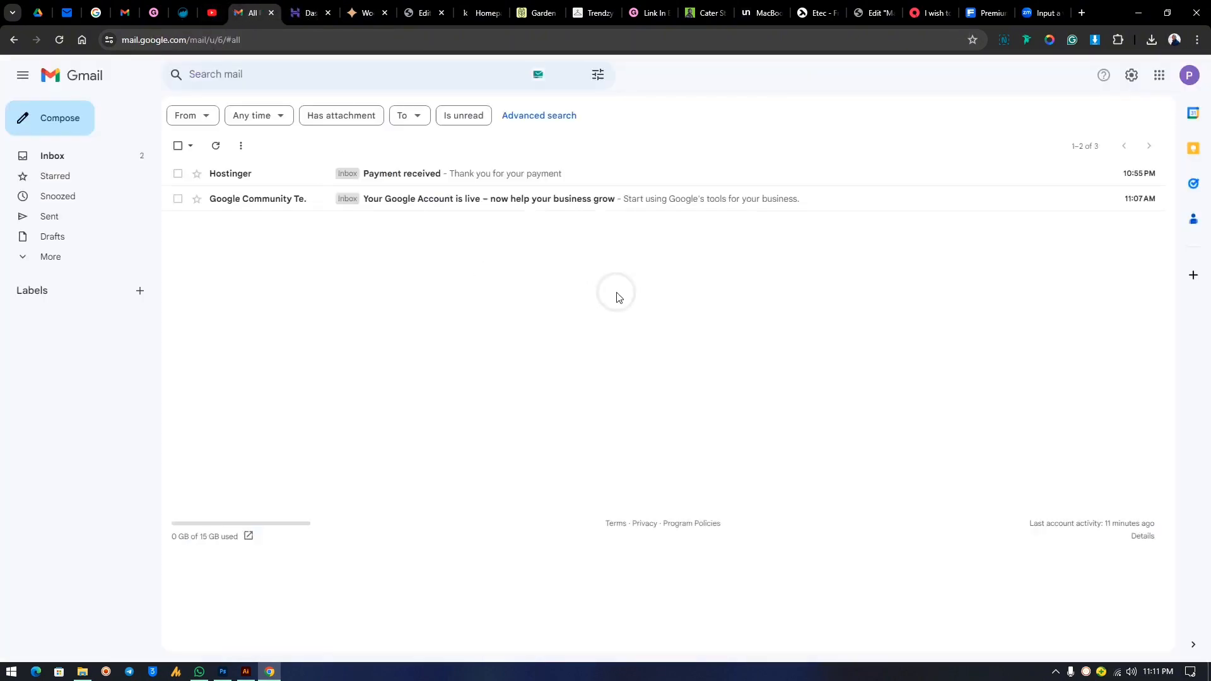
left_click(291, 7)
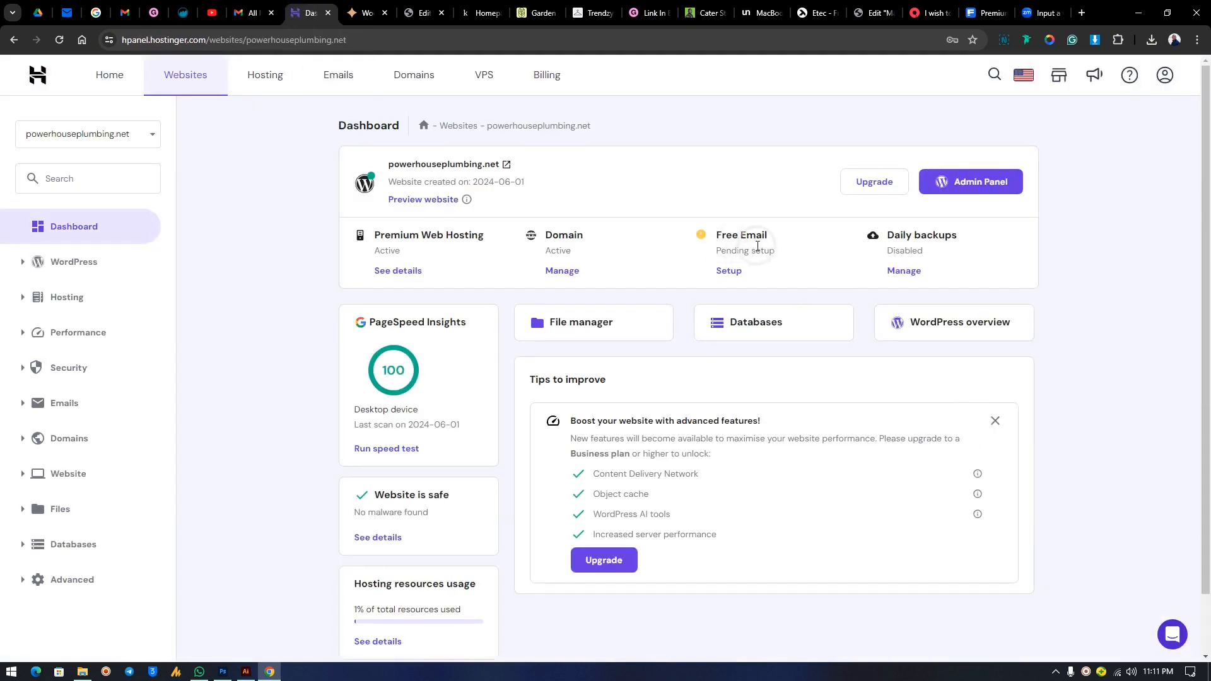
Open the site's WordPress Overview and review its security settings.
left_click(963, 325)
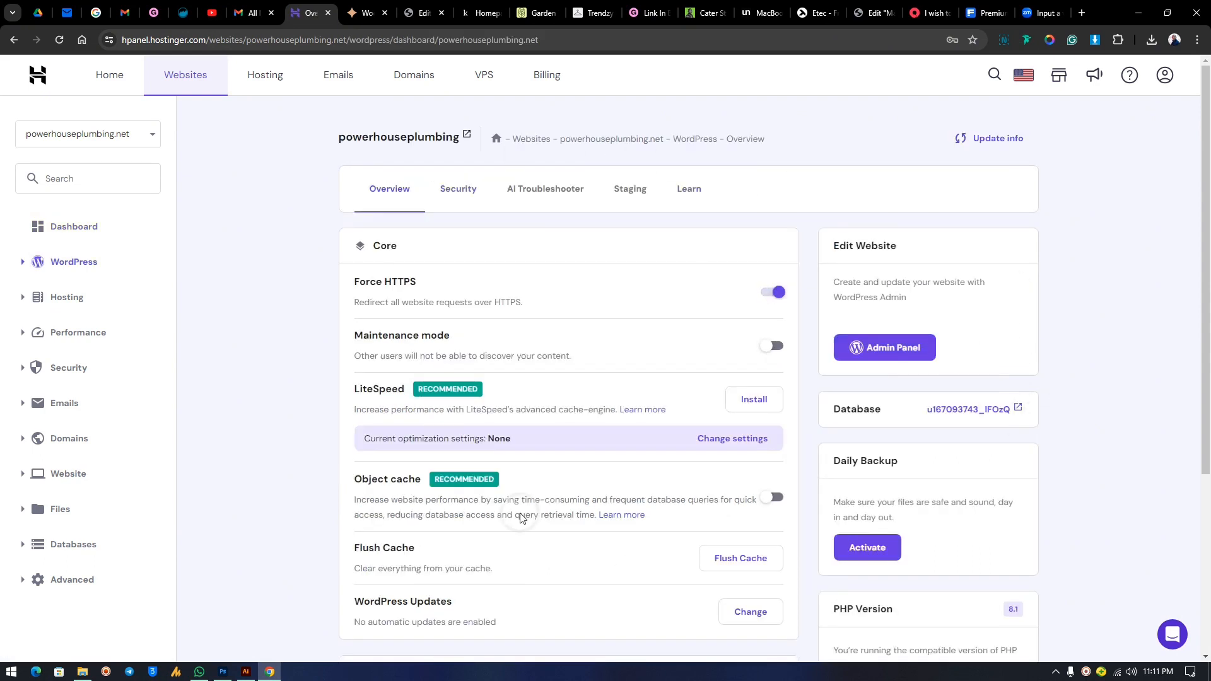
scroll(730, 341, "down", 1)
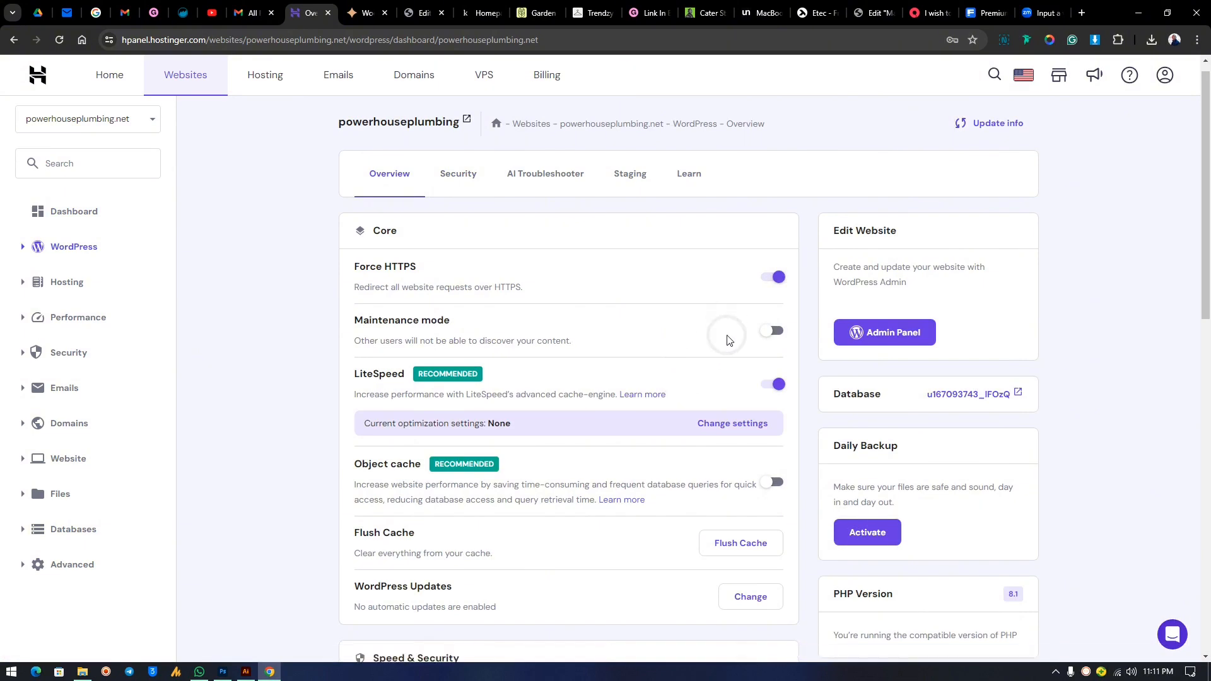
scroll(728, 340, "down", 3)
scroll(725, 339, "up", 3)
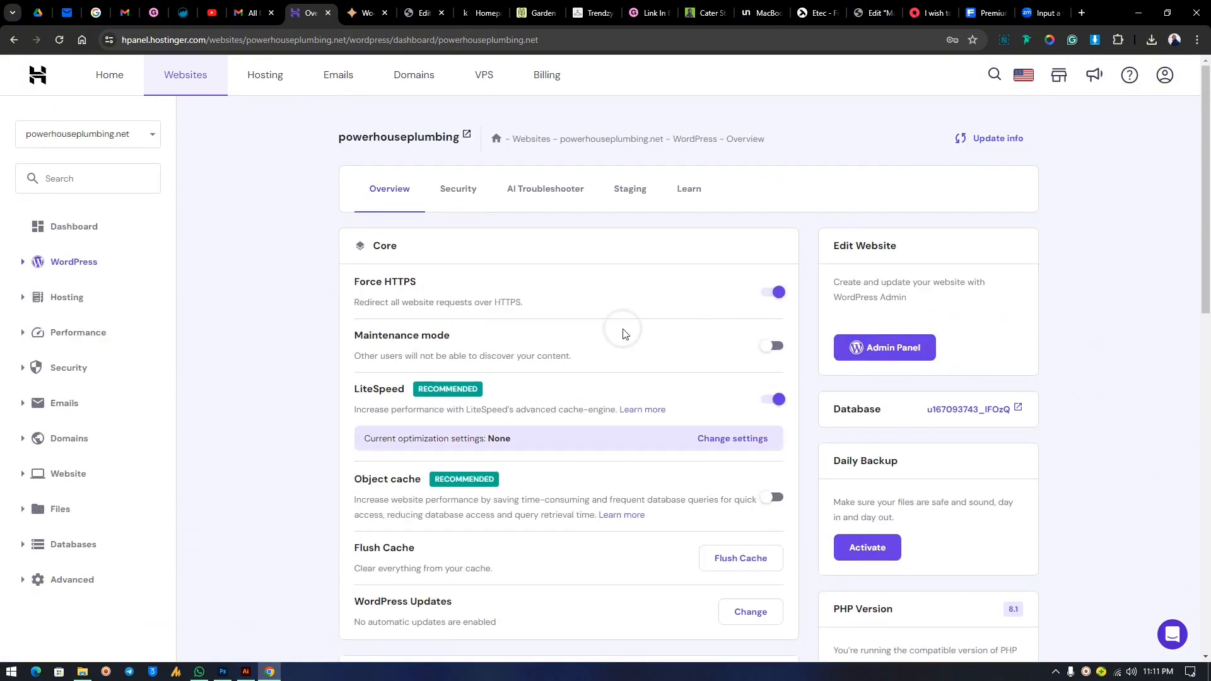
left_click(465, 189)
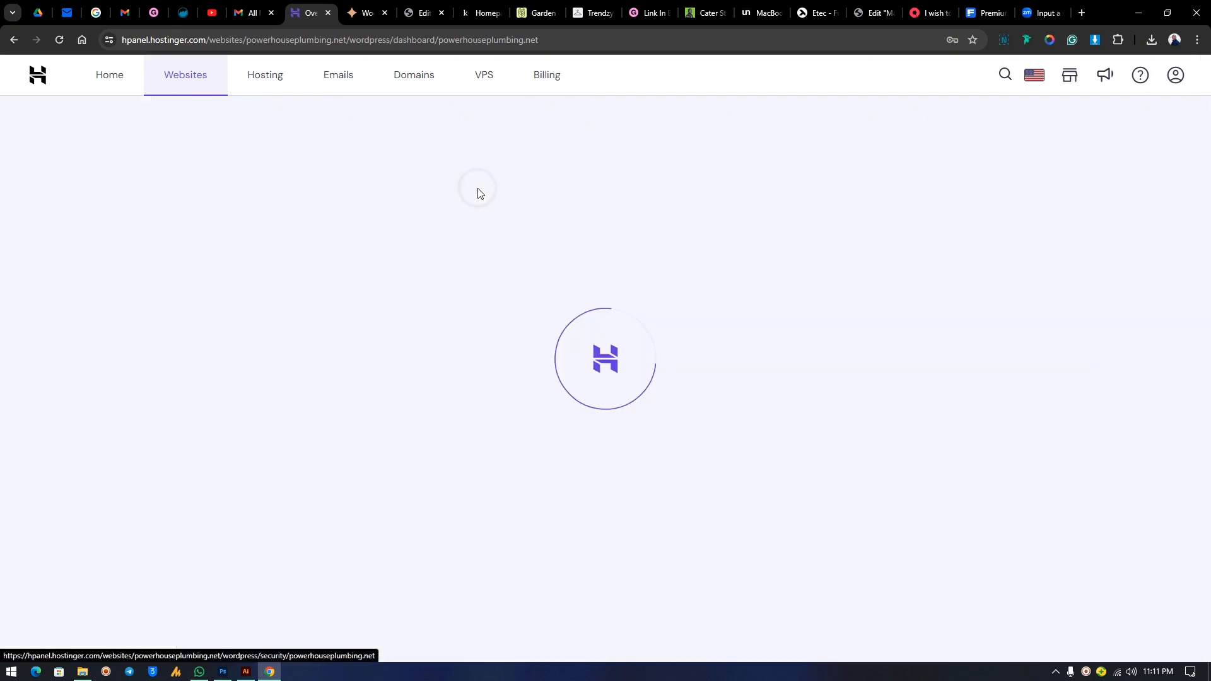
scroll(765, 407, "down", 4)
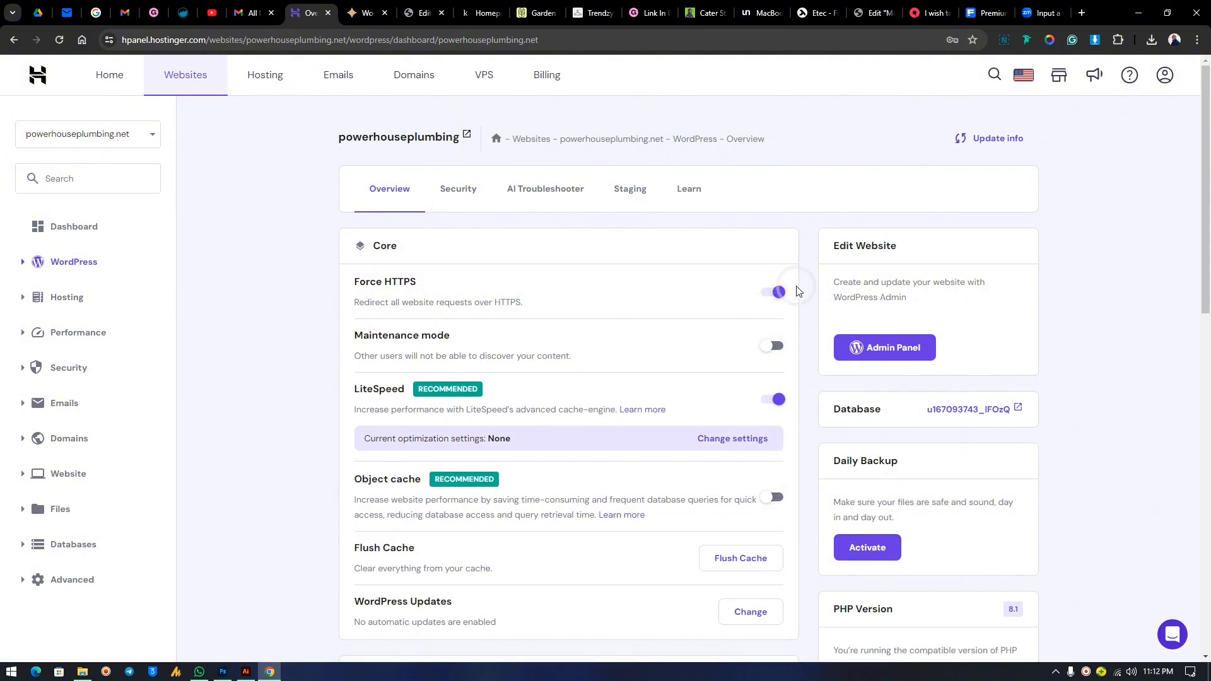
left_click(136, 42)
left_click(145, 39)
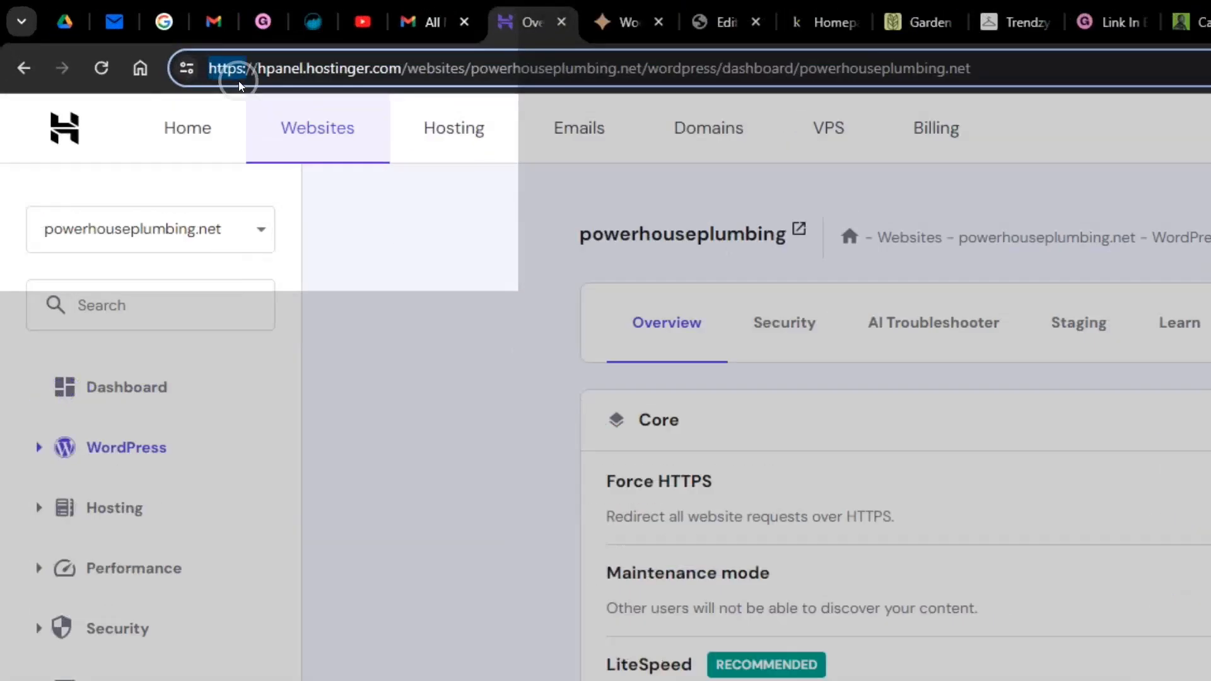
double_click(129, 42)
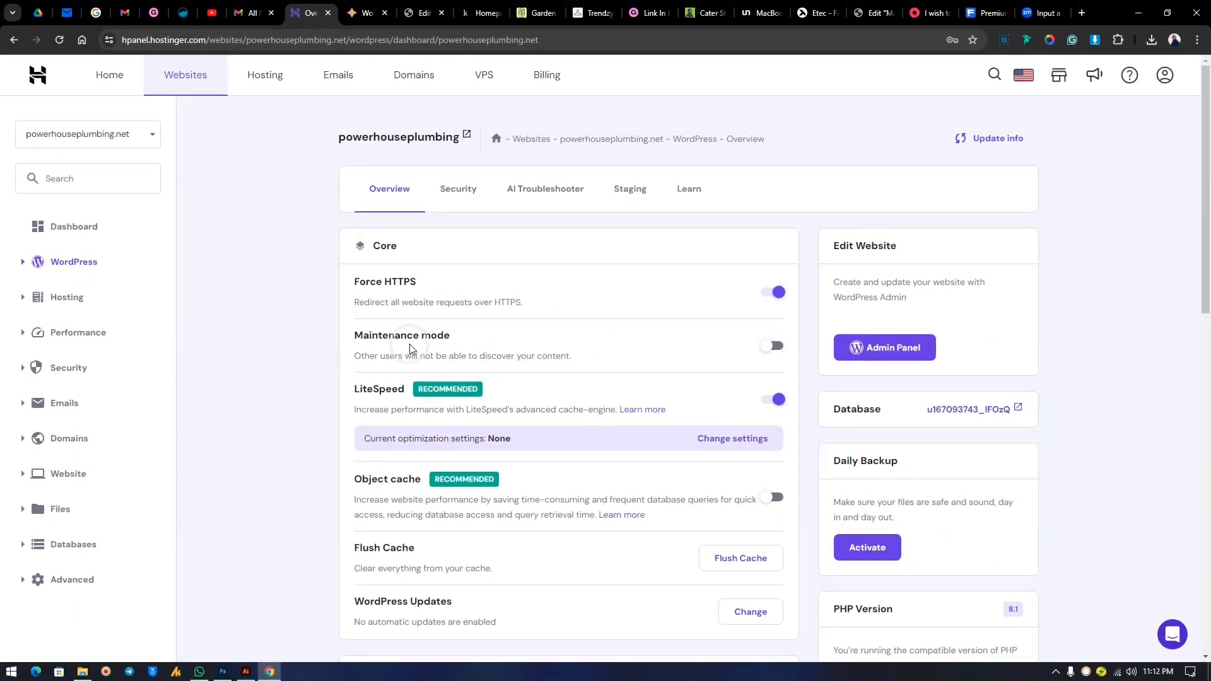
Turn on maintenance mode and copy the site's link address.
left_click(776, 347)
right_click(448, 142)
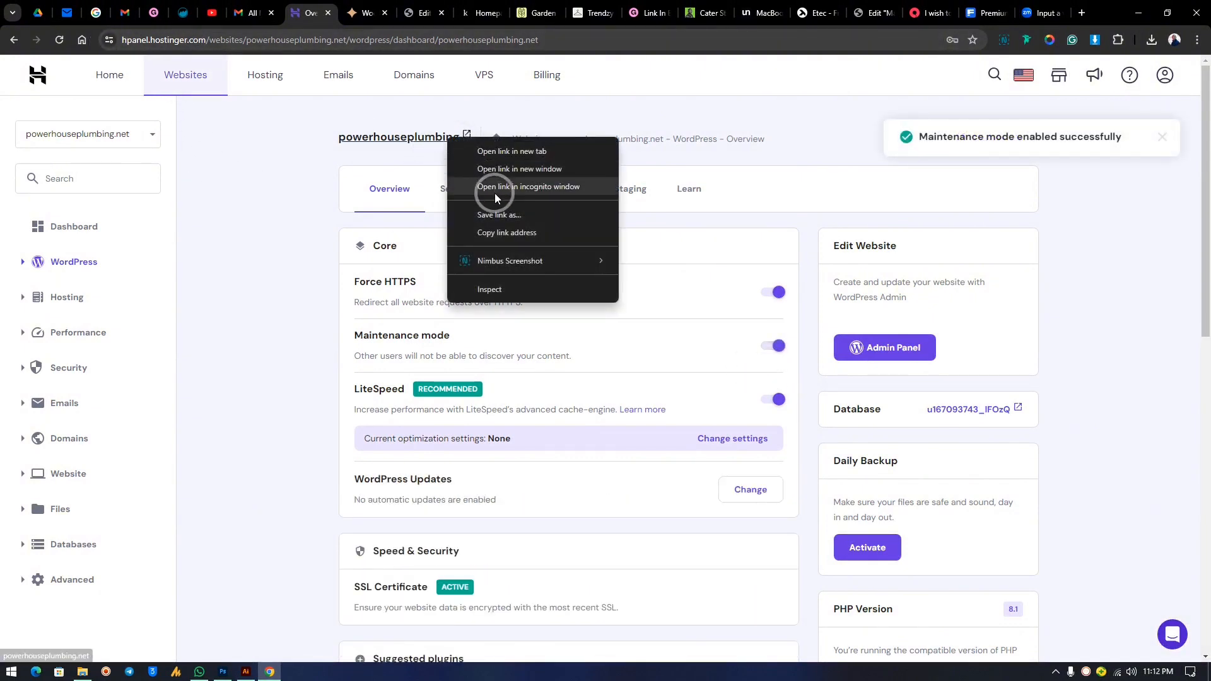
left_click(500, 232)
left_click(1197, 39)
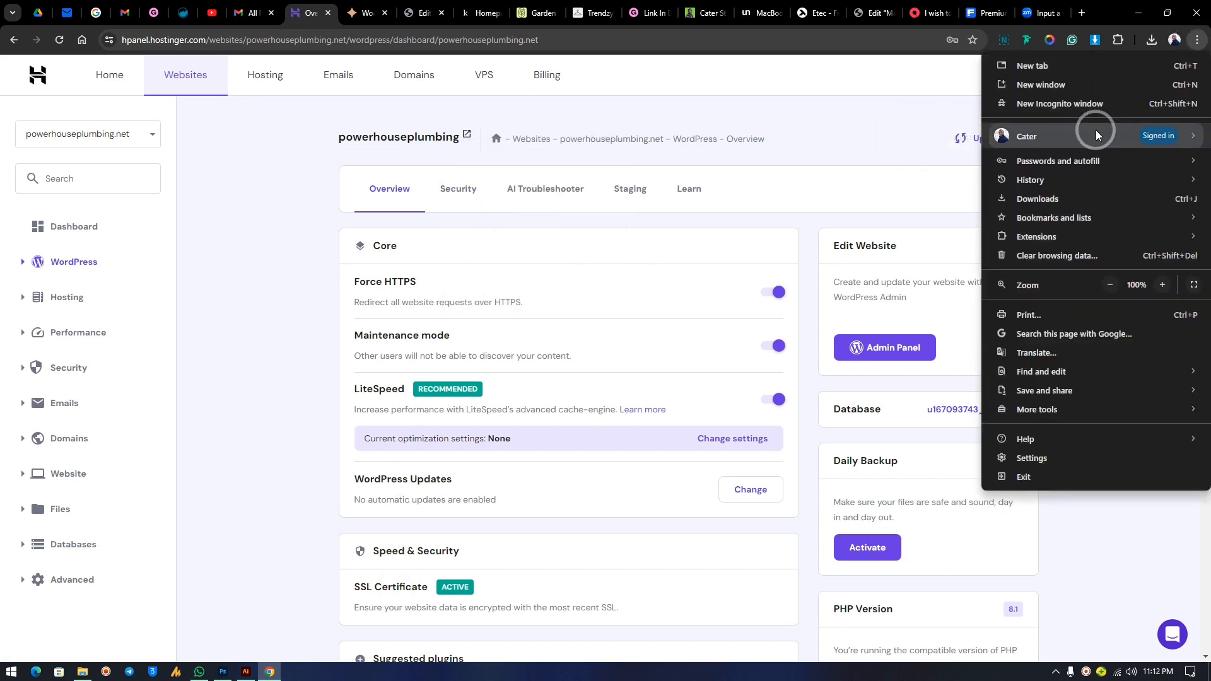
left_click(1059, 103)
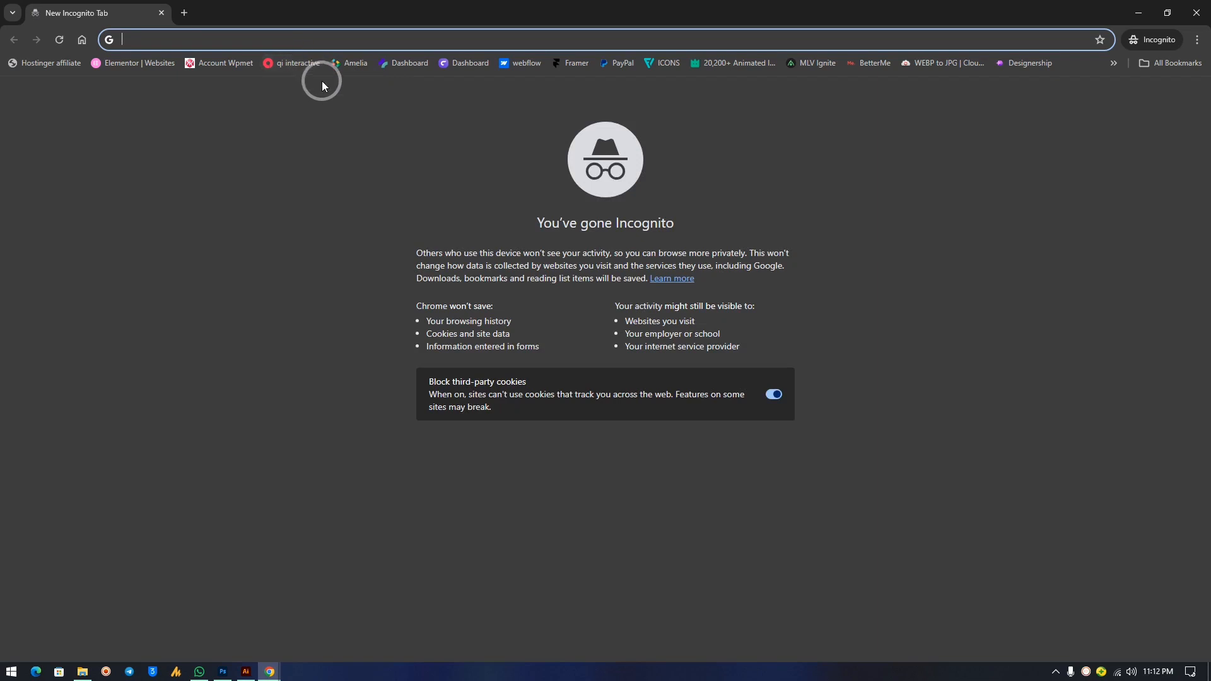
key("ctrl+v")
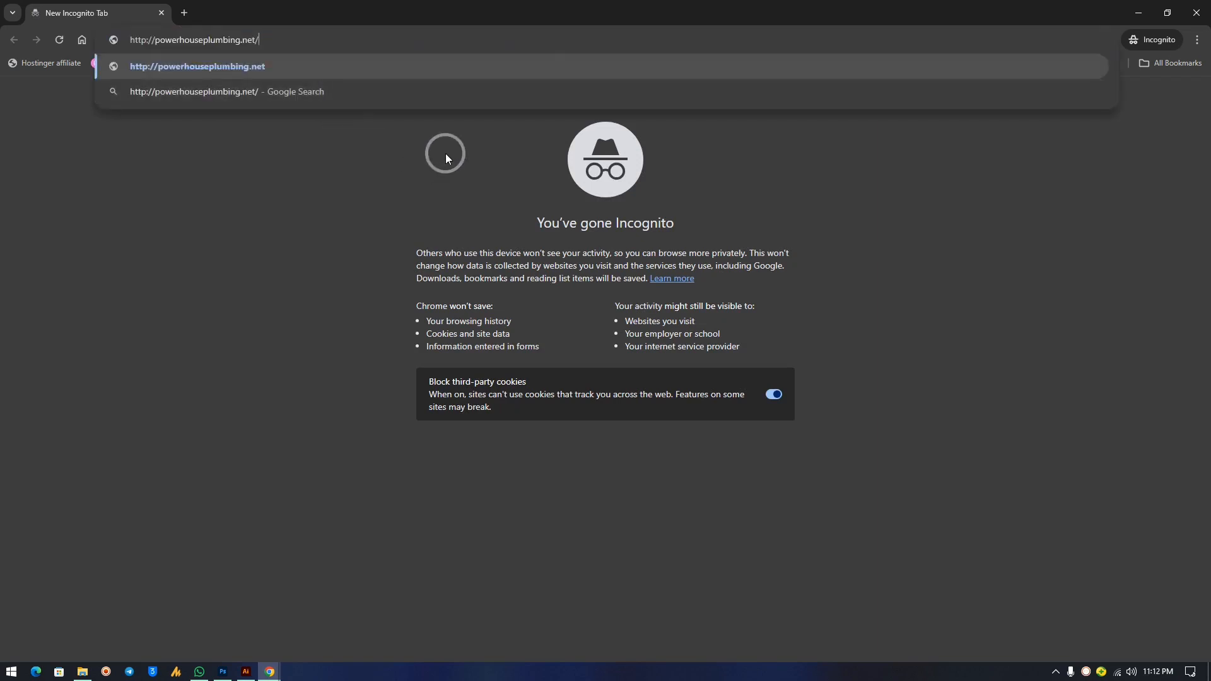
key("Return")
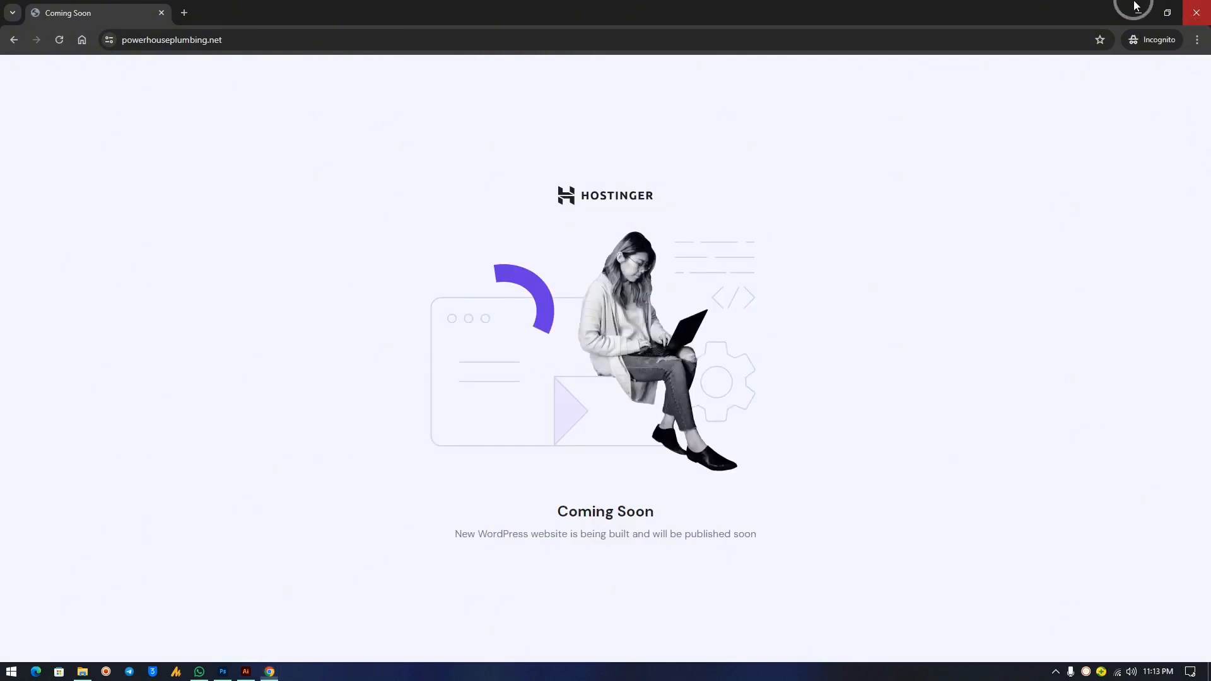
left_click(1197, 8)
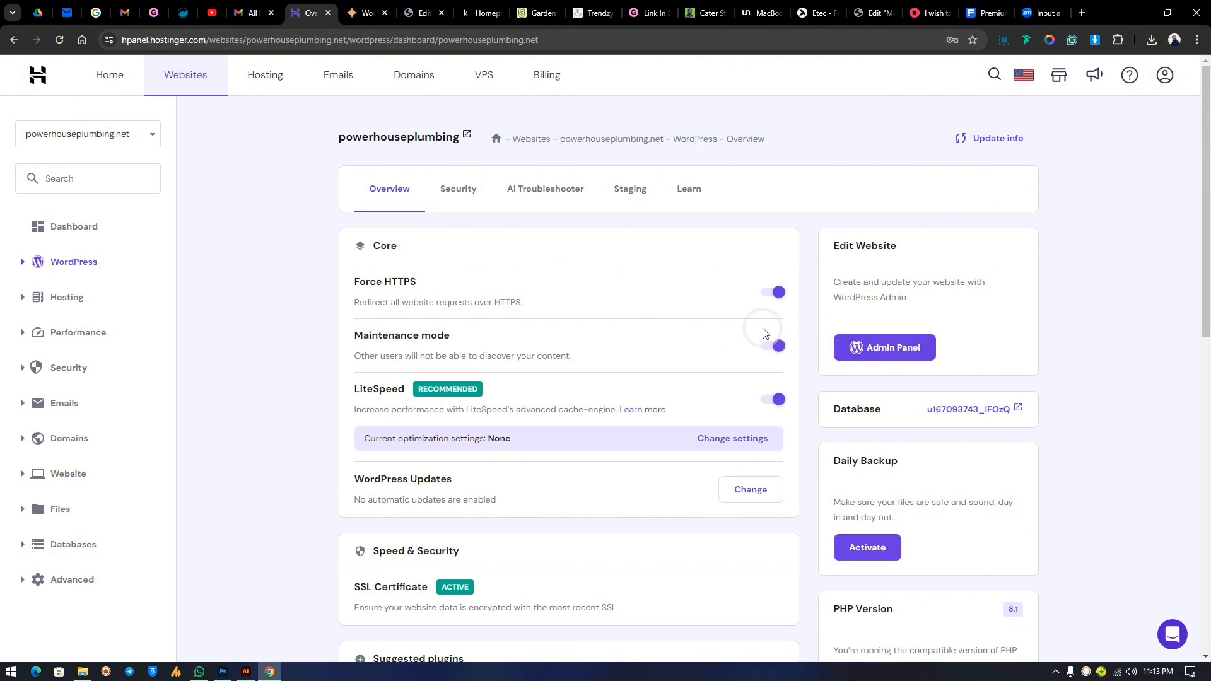
Disable LiteSpeed caching and launch the WordPress admin panel in a new tab.
left_click(771, 403)
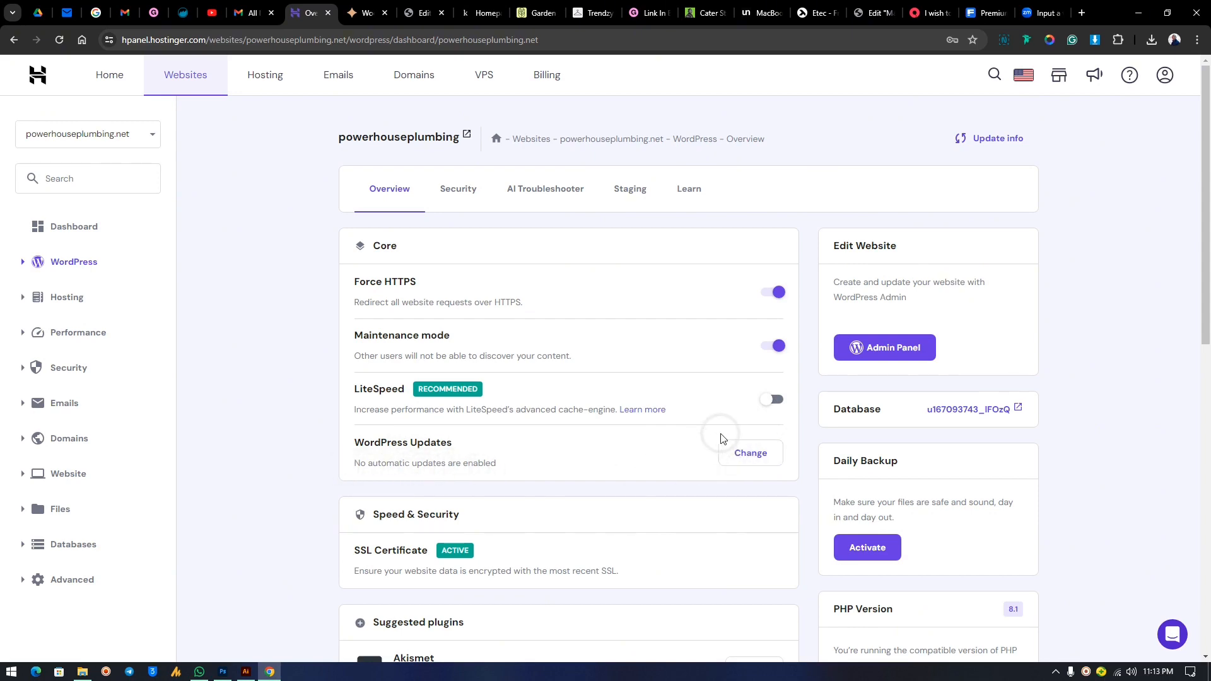
scroll(463, 392, "down", 4)
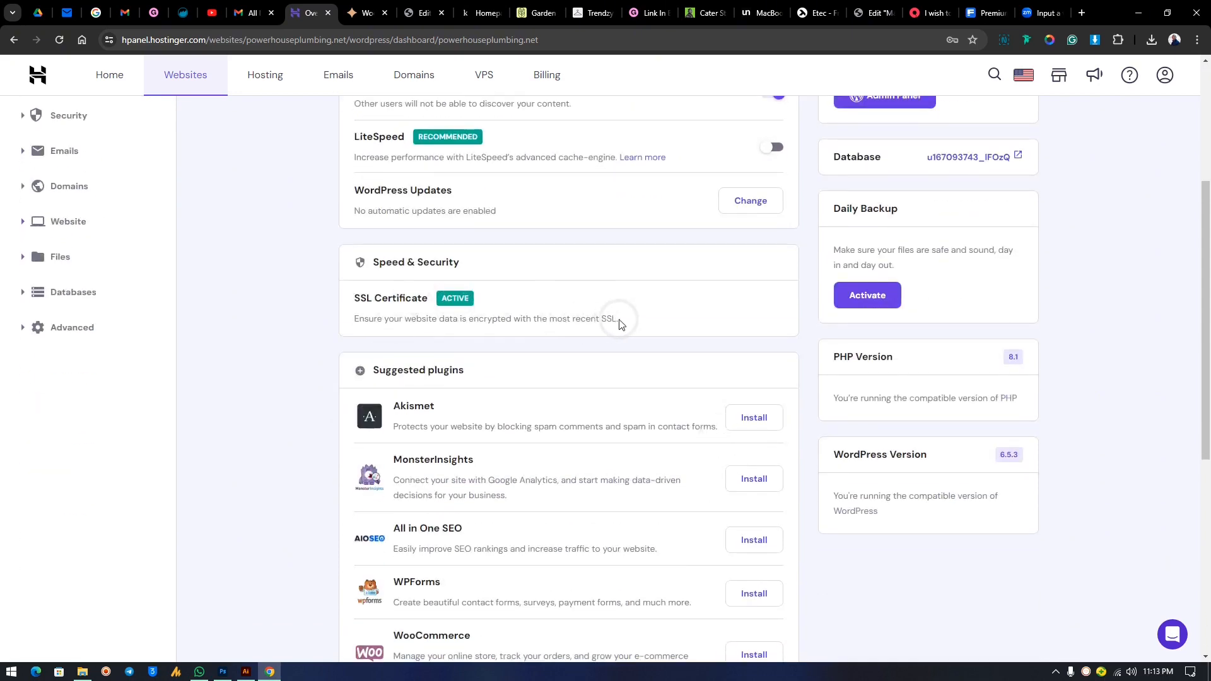
scroll(916, 425, "up", 4)
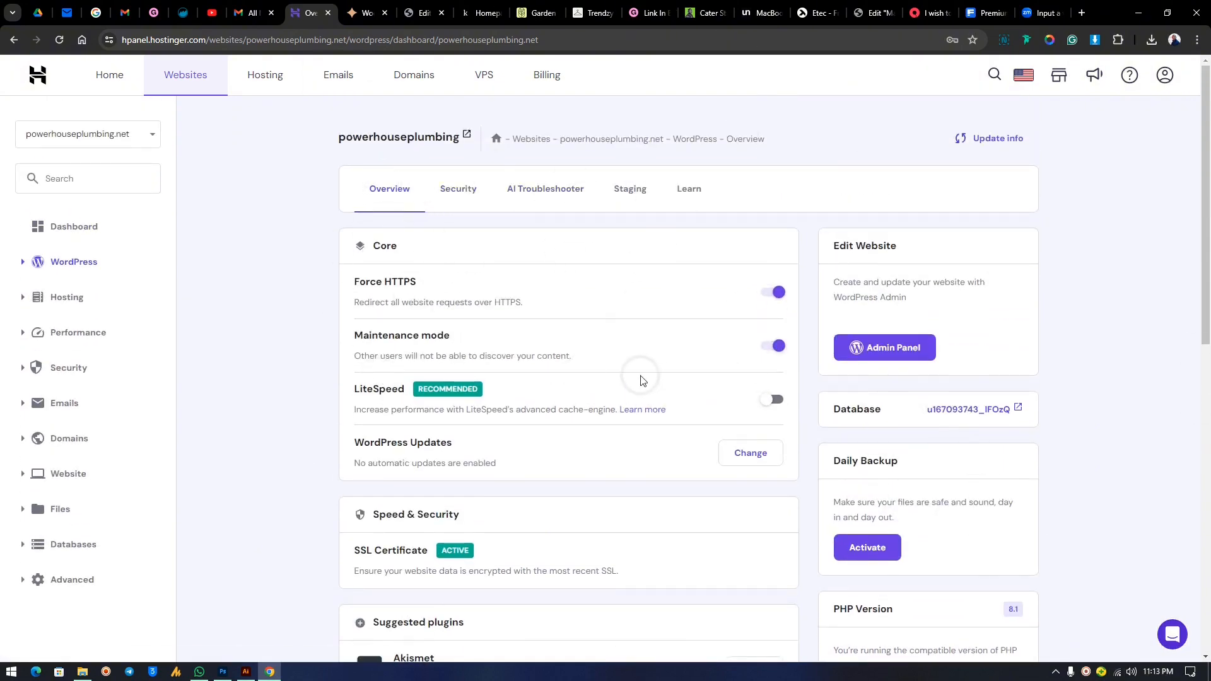
left_click(882, 351)
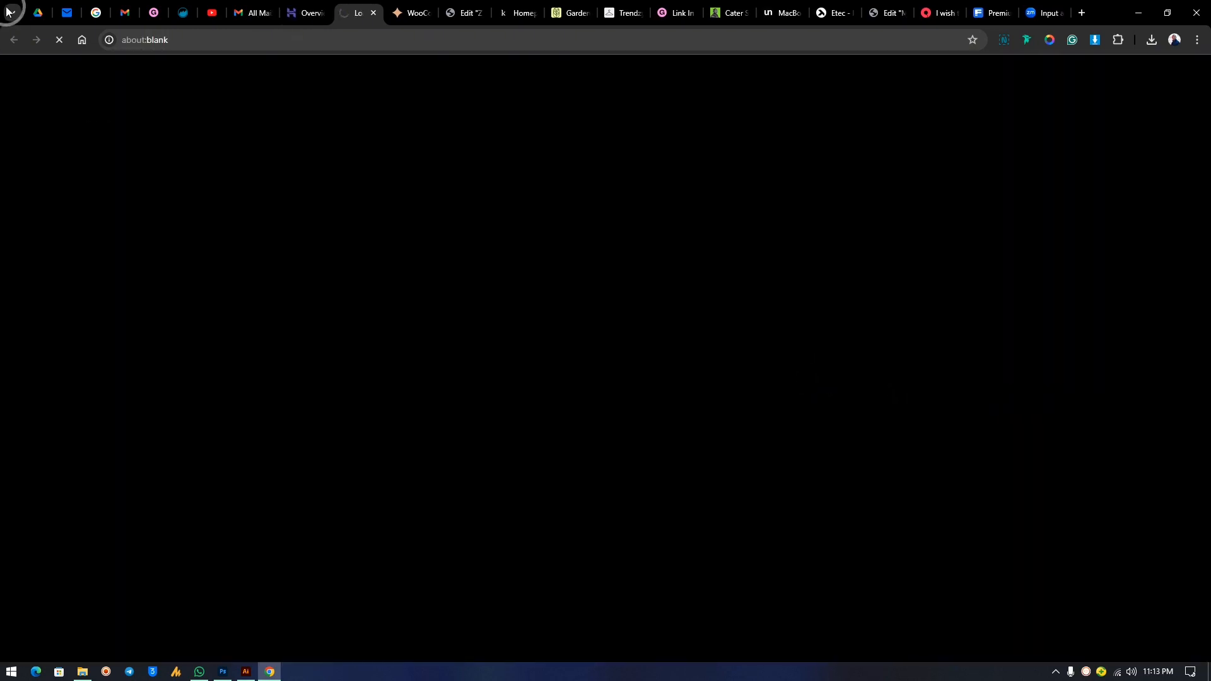
left_click(304, 12)
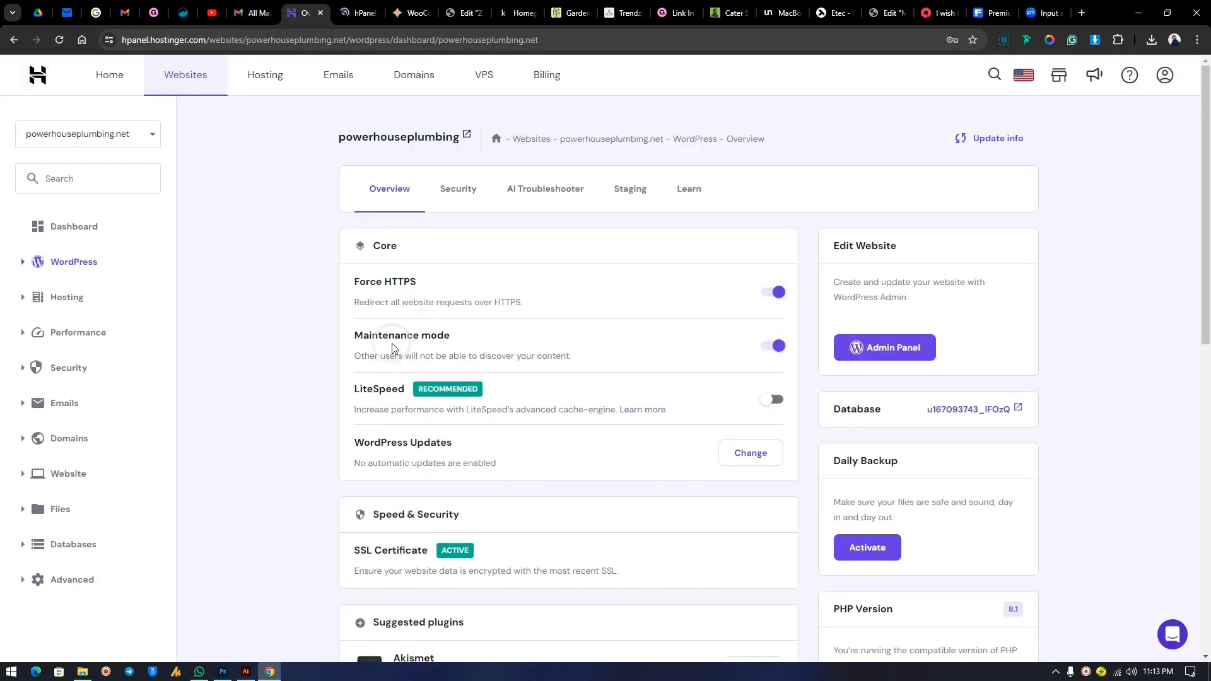
left_click(358, 13)
left_click(304, 12)
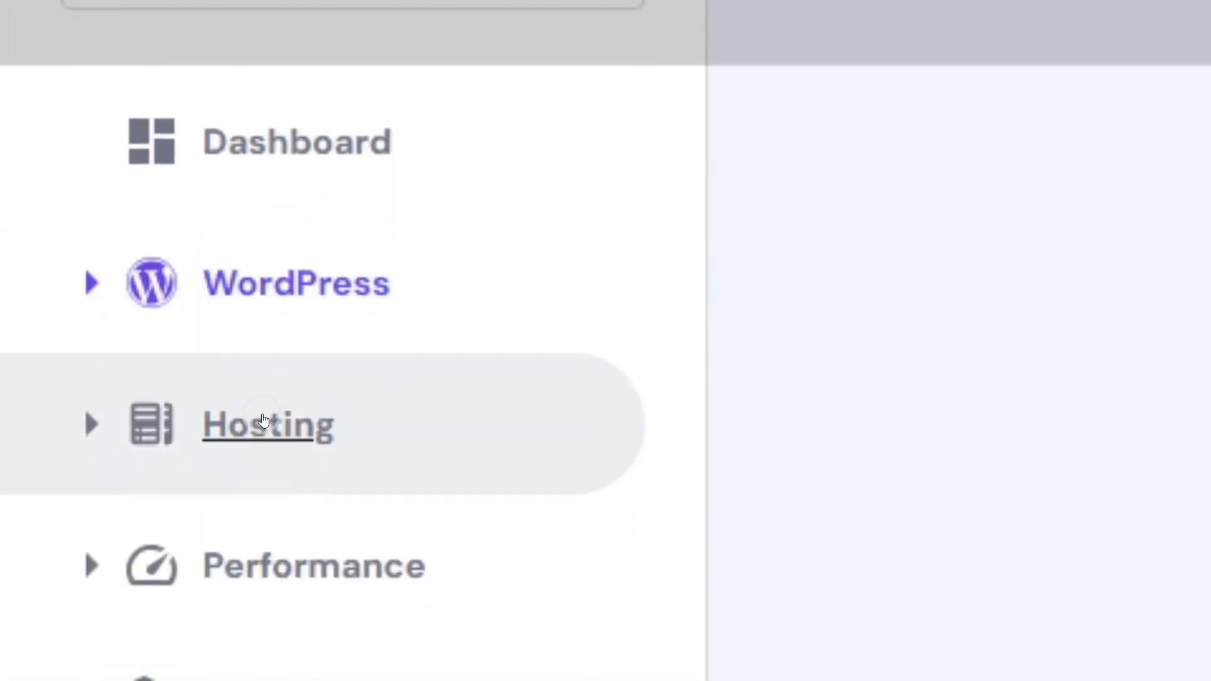
left_click(94, 426)
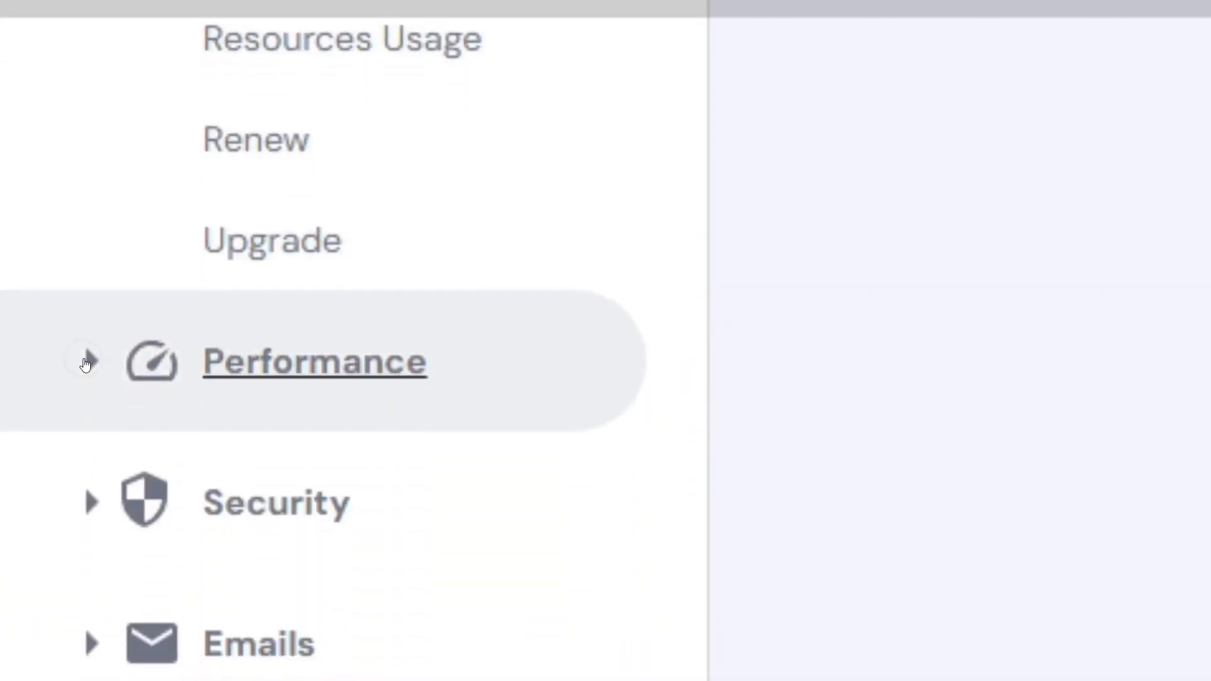
left_click(91, 655)
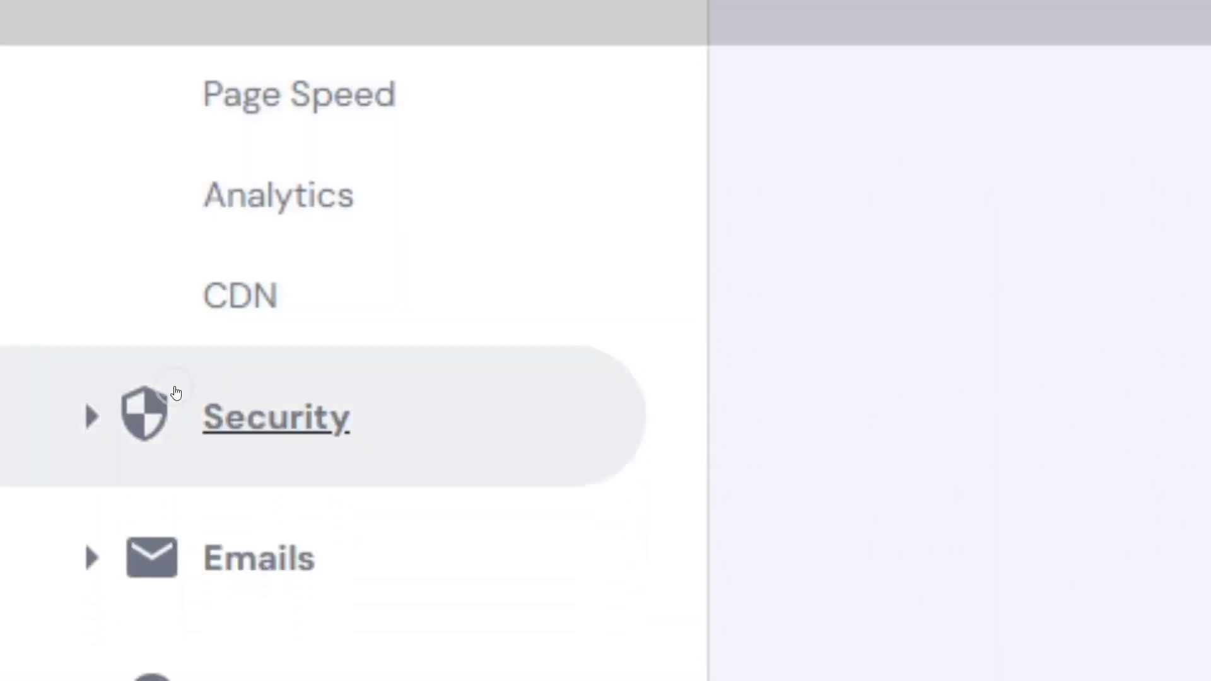
left_click(163, 543)
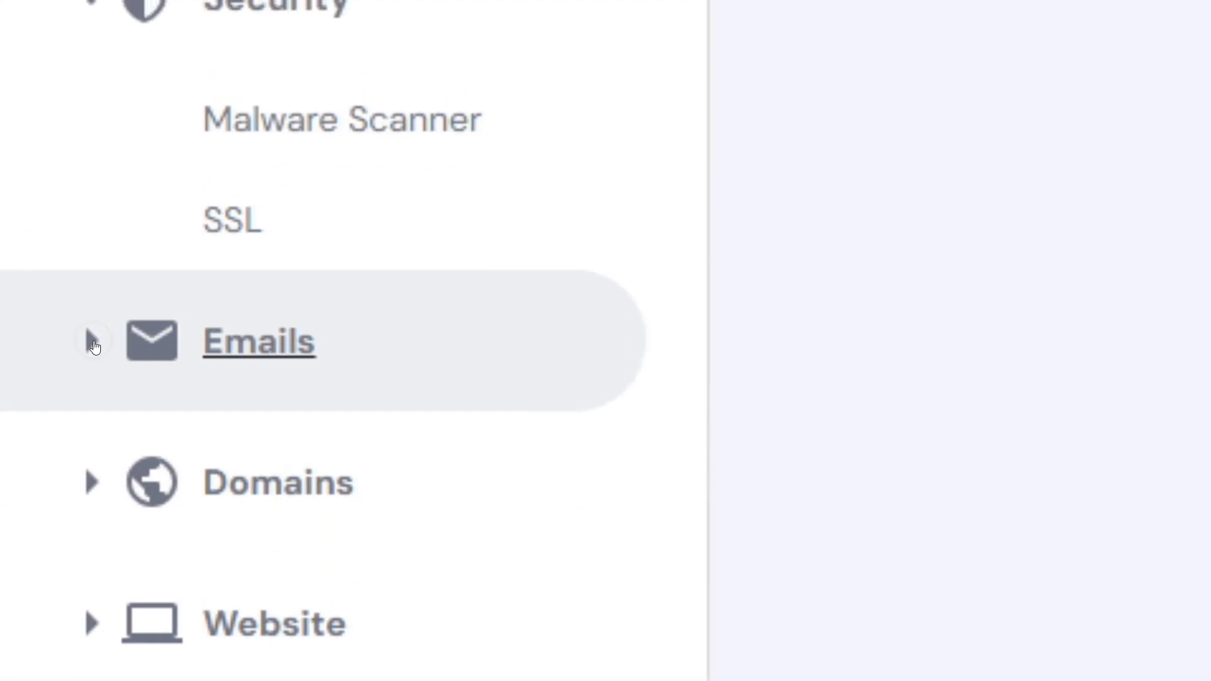
left_click(143, 345)
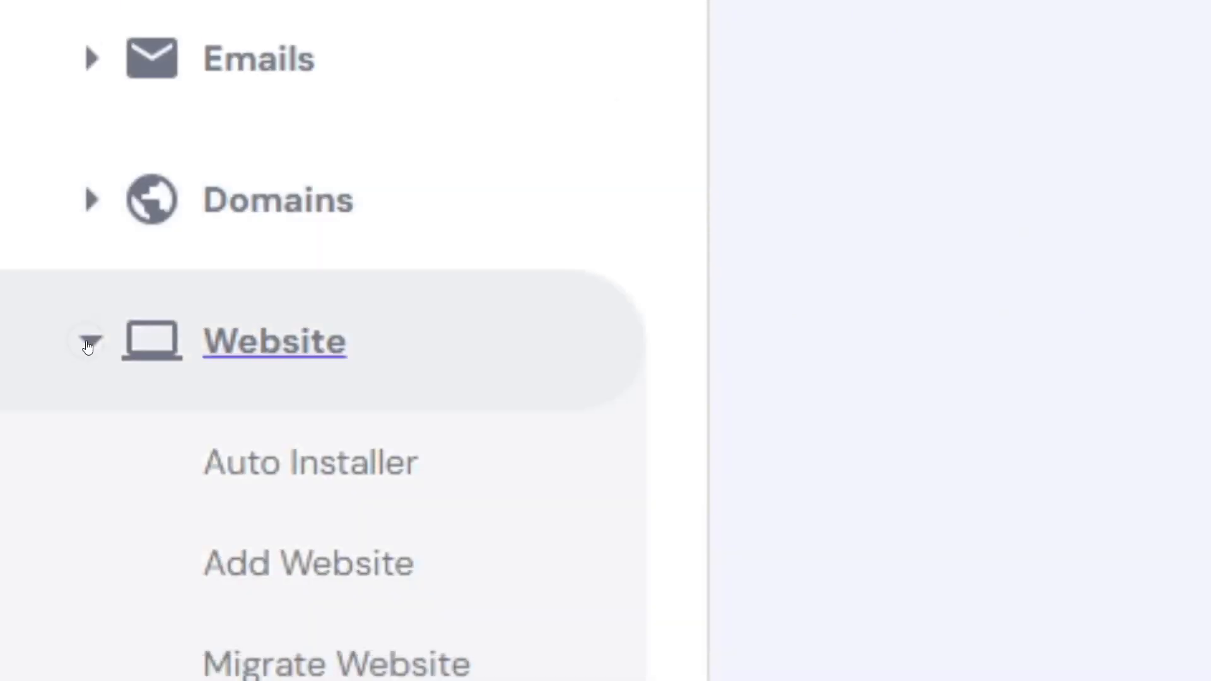
left_click(87, 346)
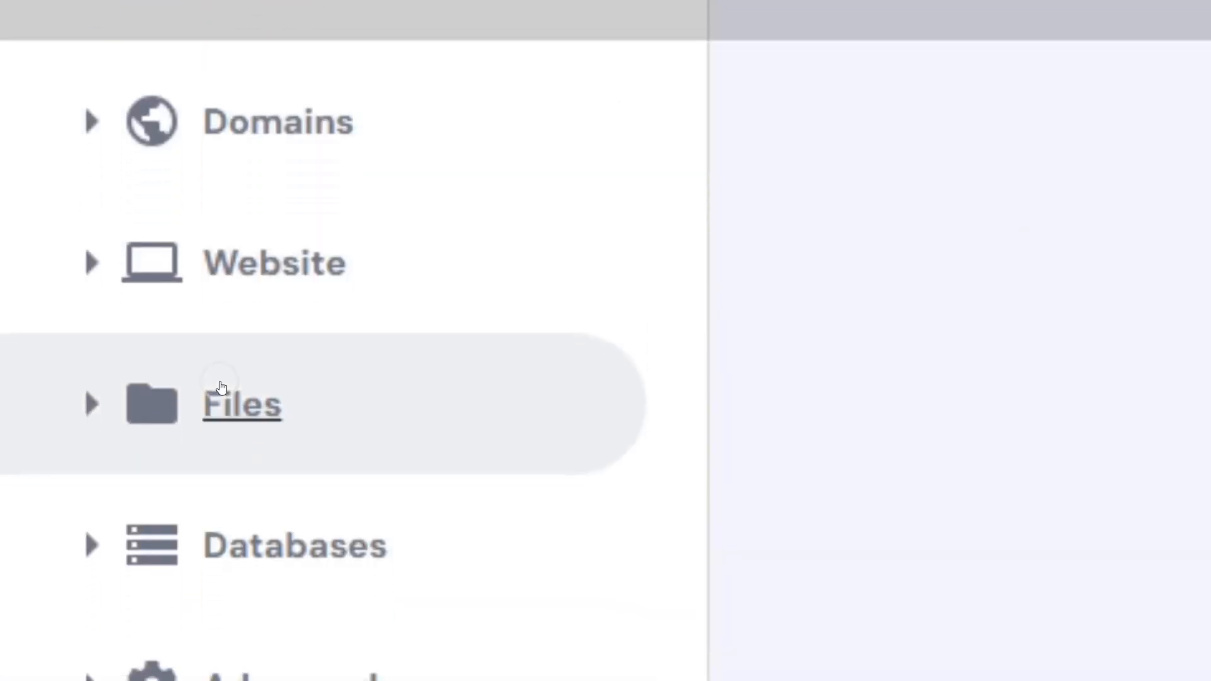
left_click(88, 322)
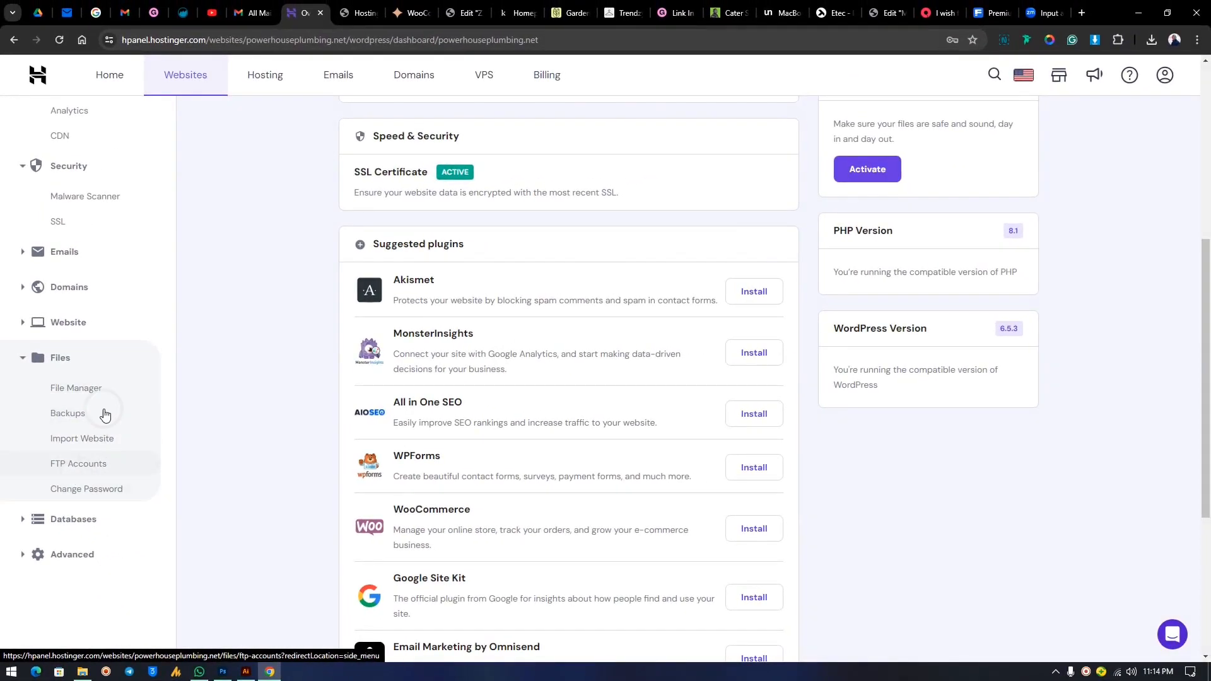
left_click(22, 359)
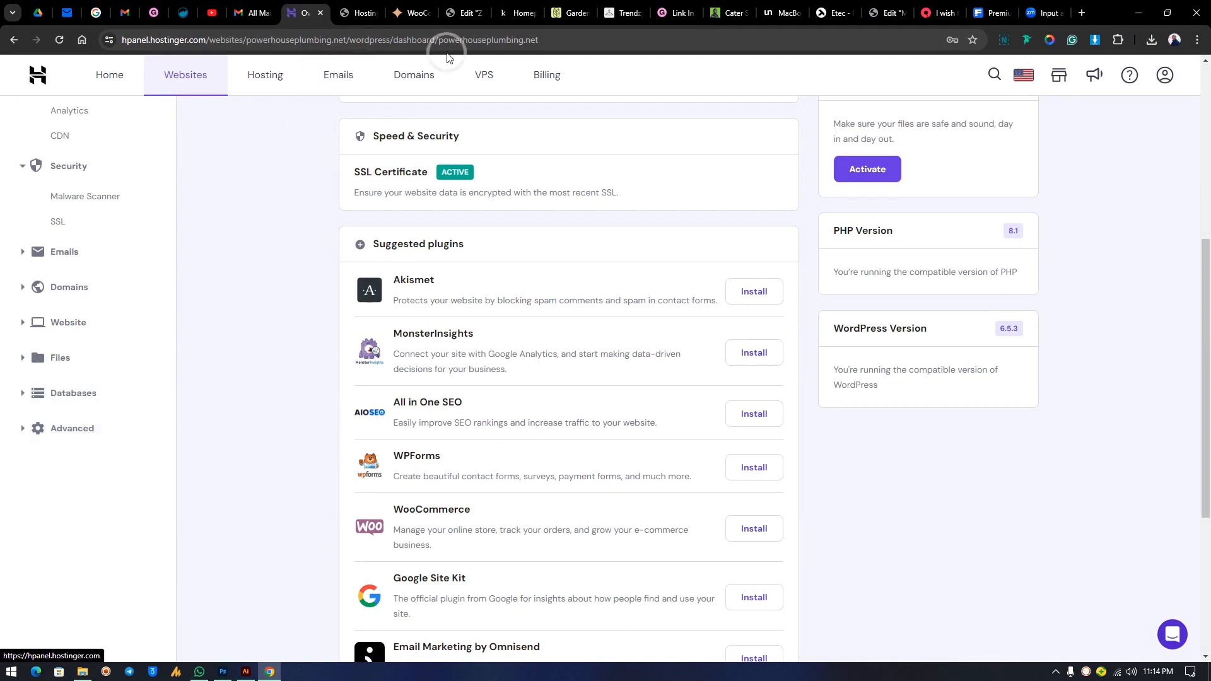
In the WordPress admin tab, go to Dashboard and bring up Screen Options.
left_click(363, 7)
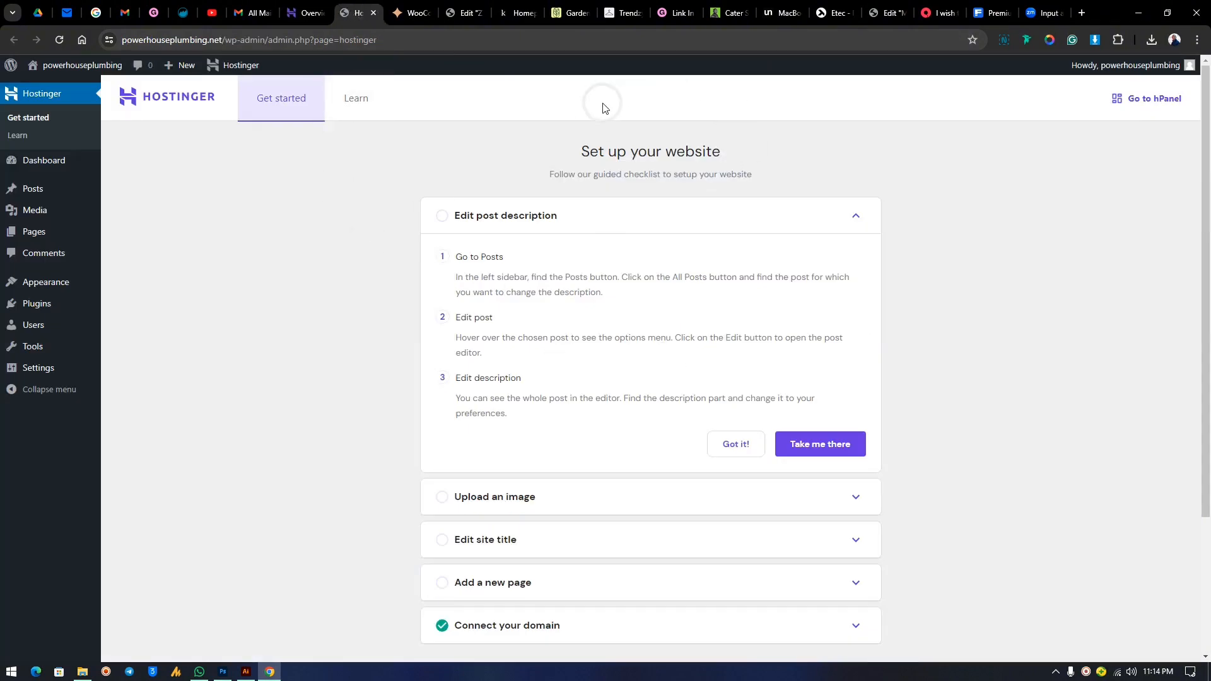
left_click(44, 177)
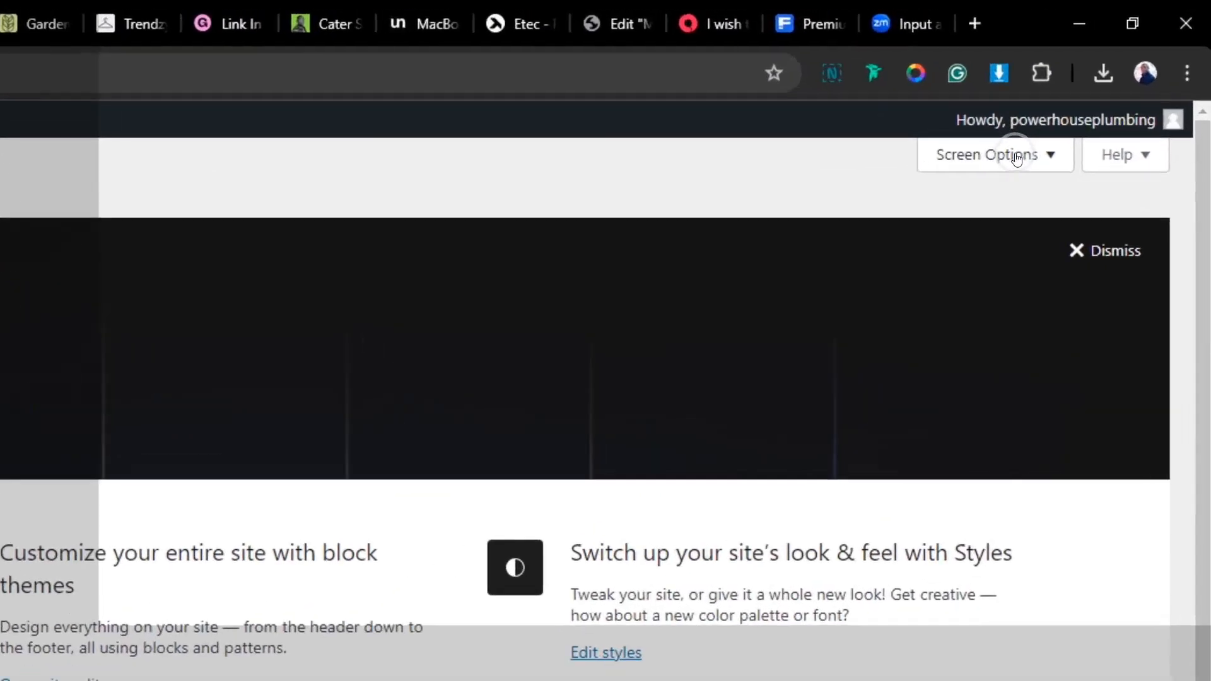
left_click(1098, 91)
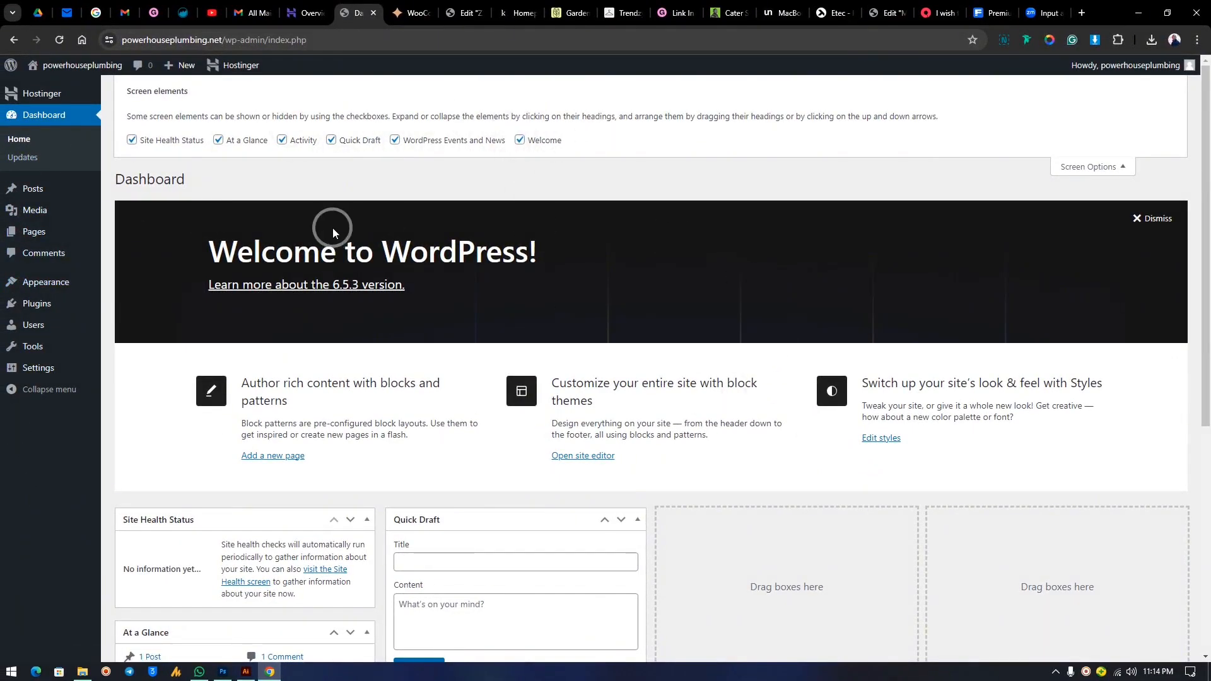
Hide the Welcome, Events and News, Quick Draft, Activity, At a Glance and Site Health widgets.
left_click(520, 141)
left_click(394, 140)
left_click(331, 140)
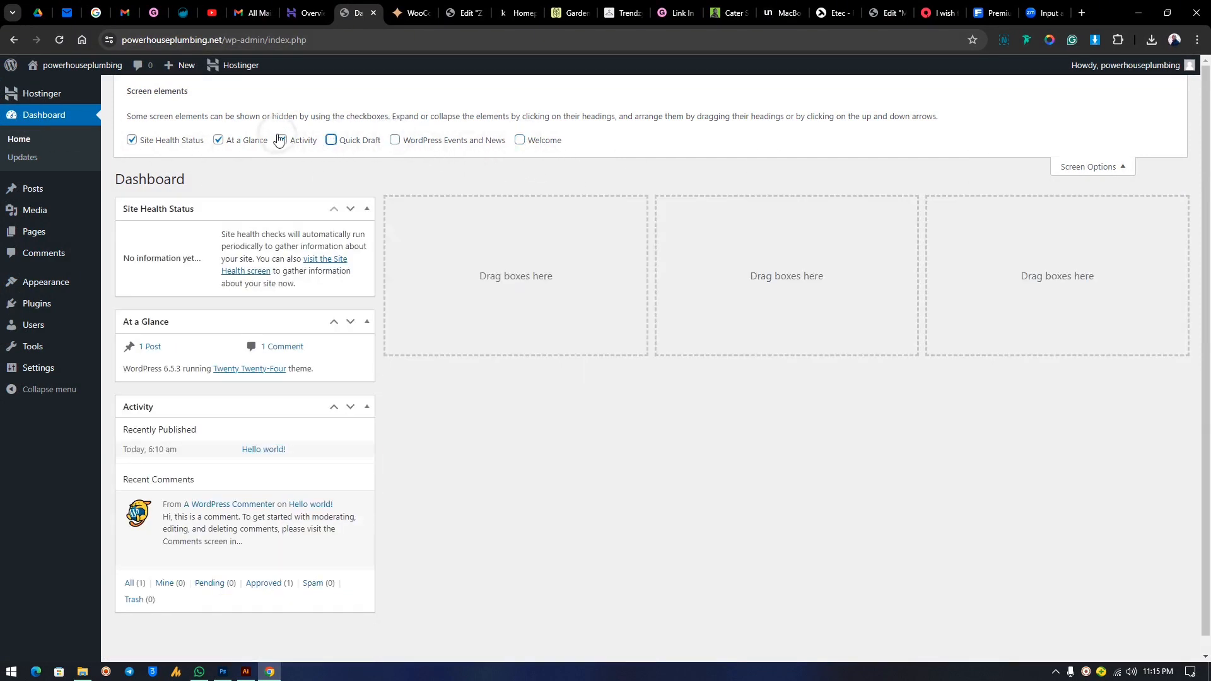
left_click(282, 140)
left_click(218, 140)
left_click(132, 140)
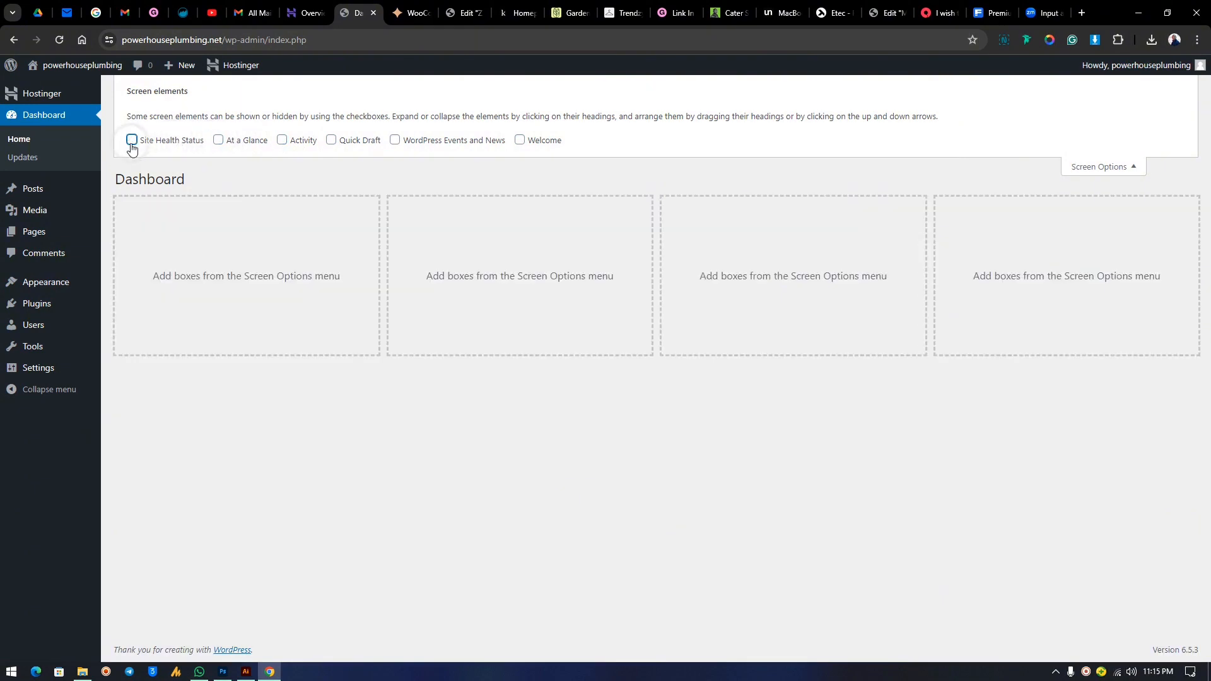
left_click(1103, 173)
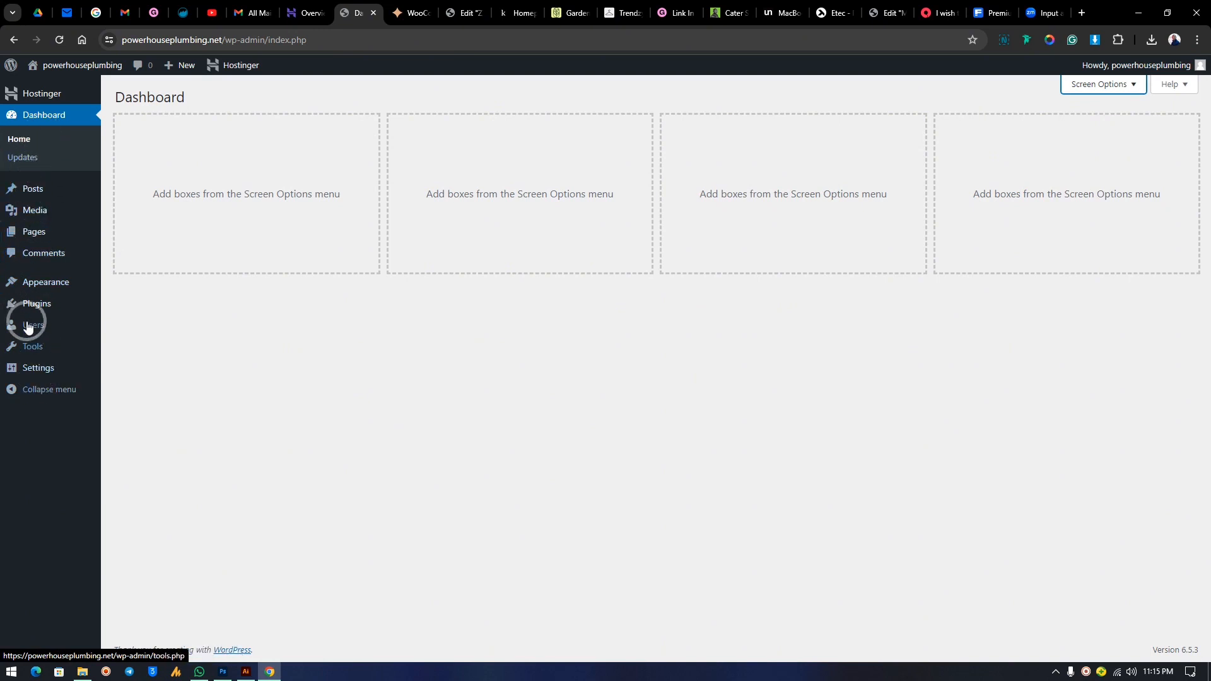
Open the Posts list, which shows the single published 'Hello world!' post.
mouse_move(29, 307)
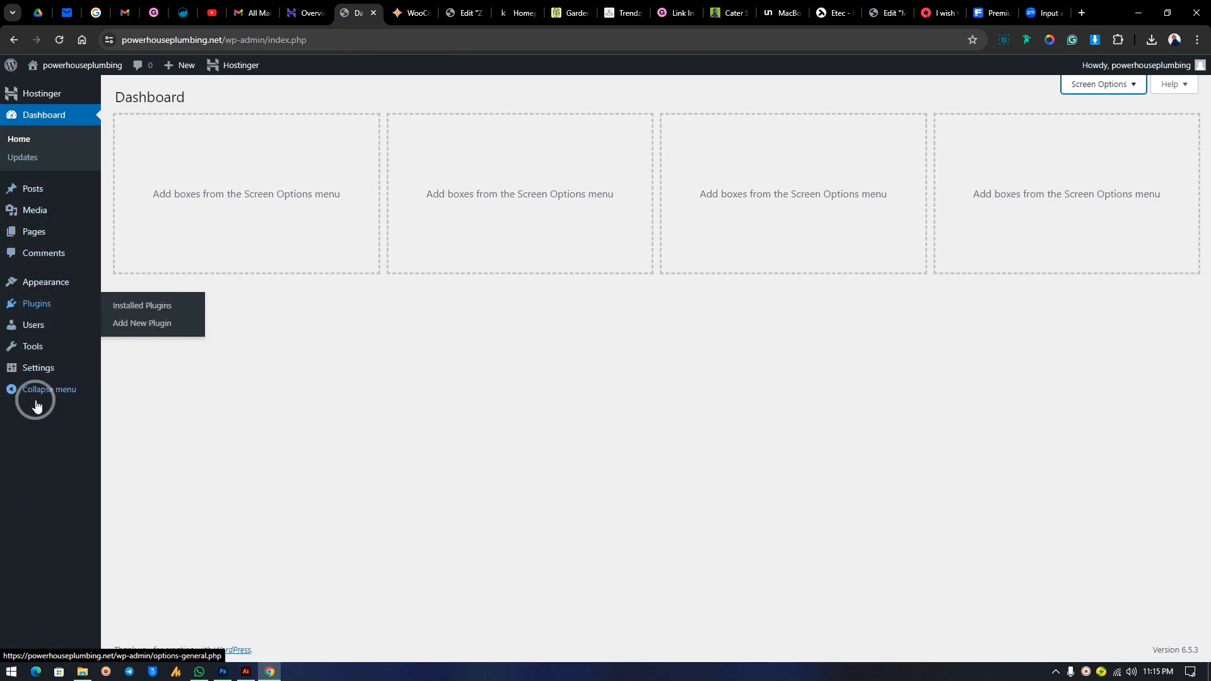
mouse_move(23, 372)
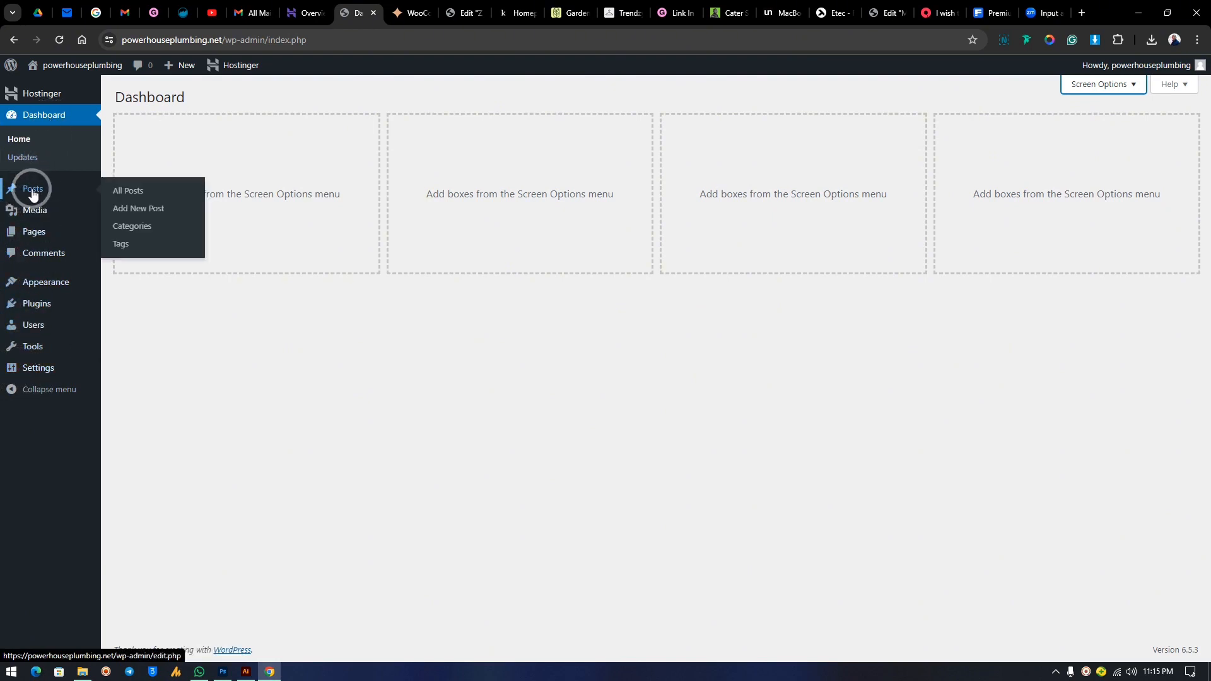
left_click(33, 201)
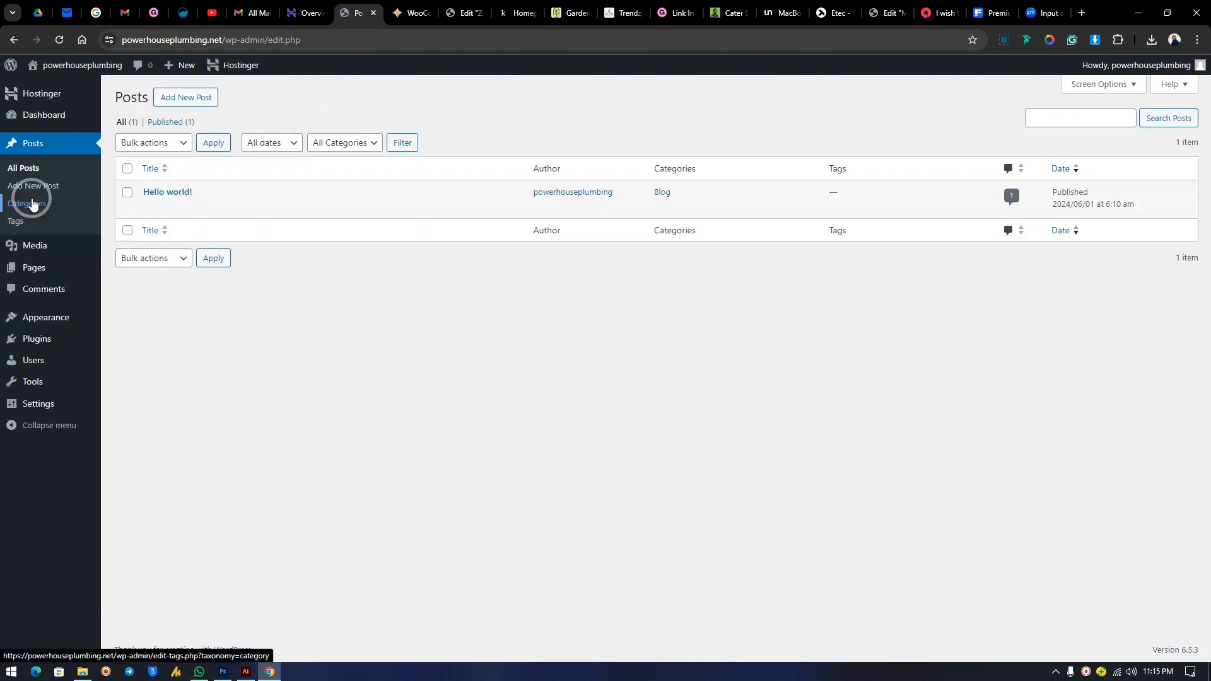
mouse_move(176, 206)
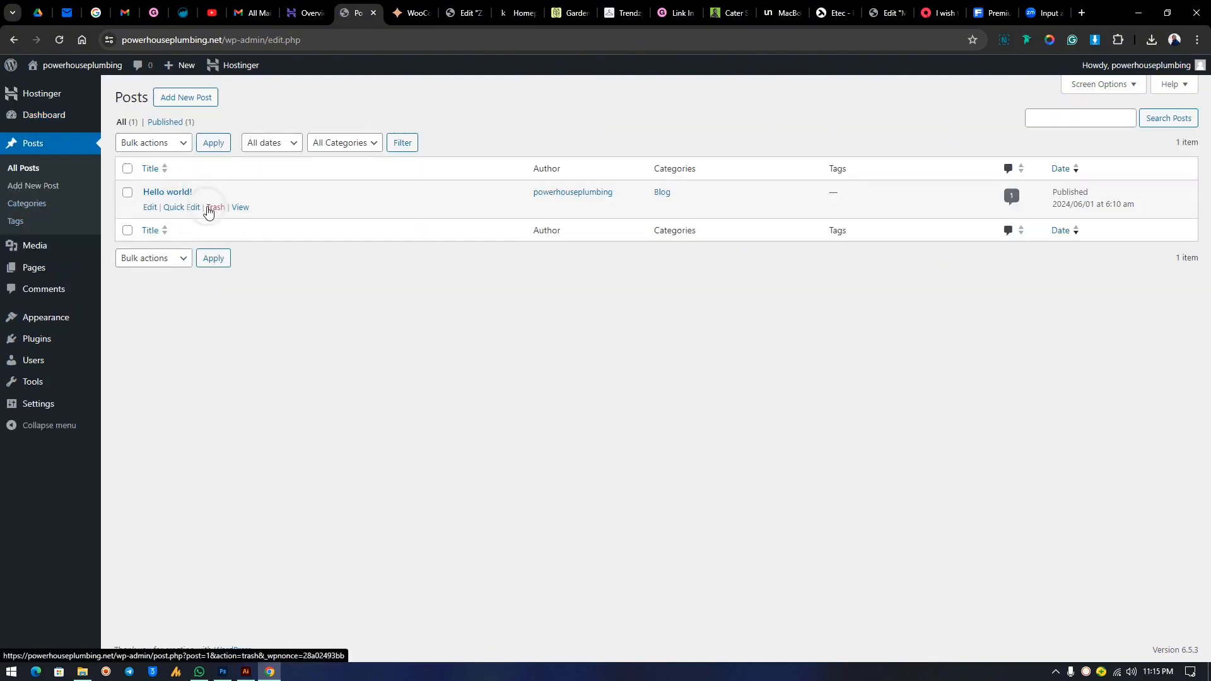
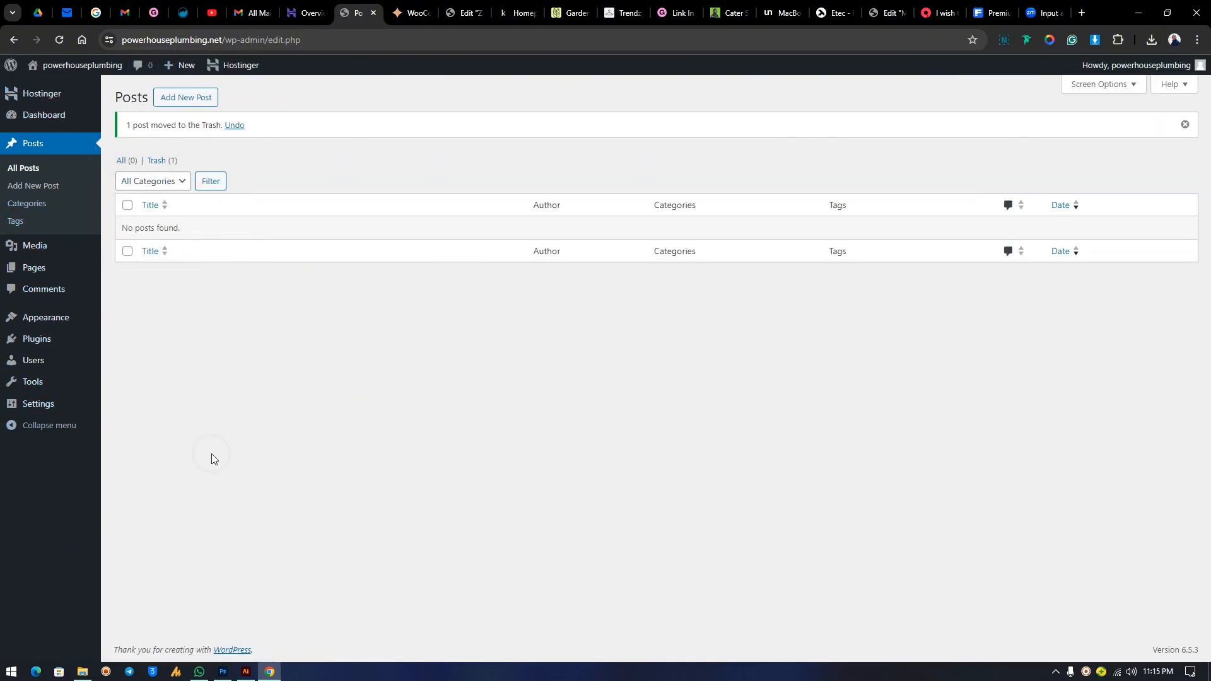
Go to Settings > General from the admin sidebar.
mouse_move(34, 408)
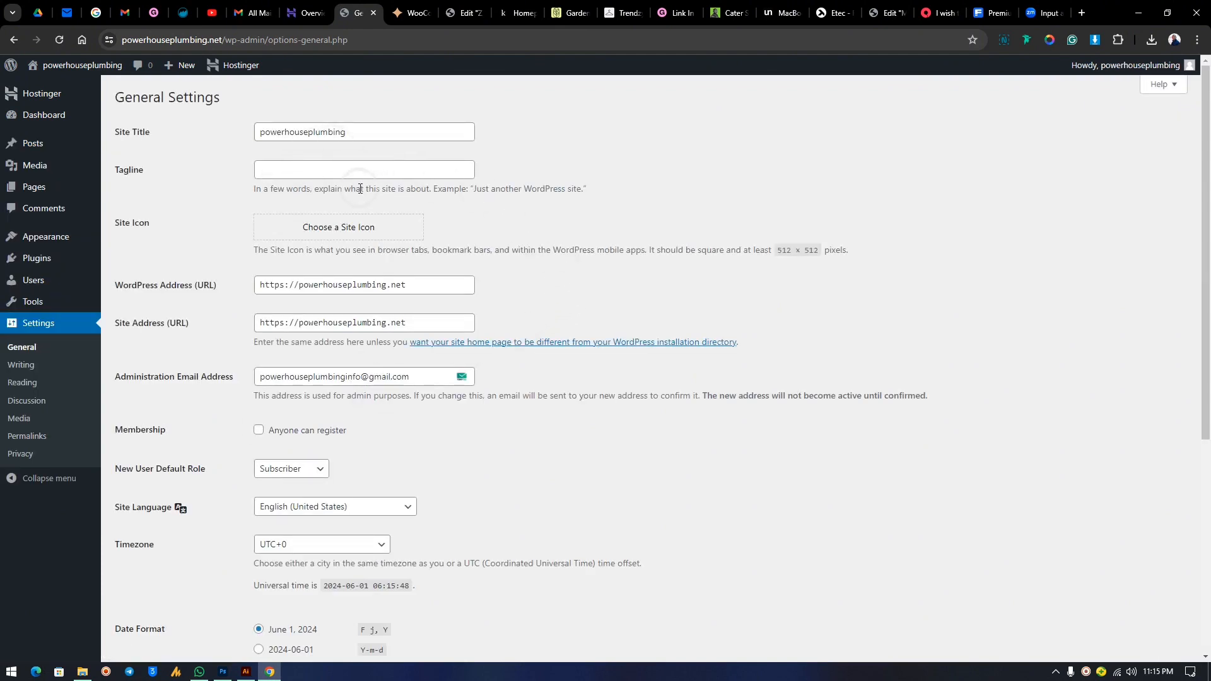
Fill the tagline from a saved suggestion, then delete it so it is blank.
left_click(290, 172)
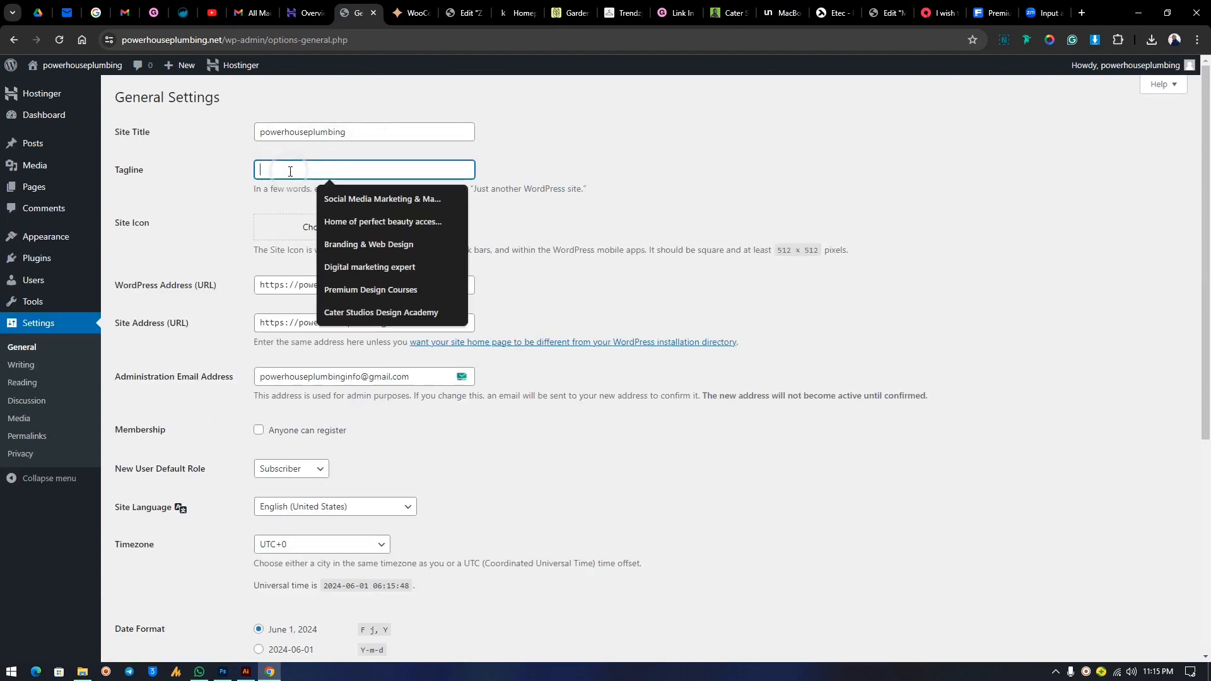
left_click(341, 198)
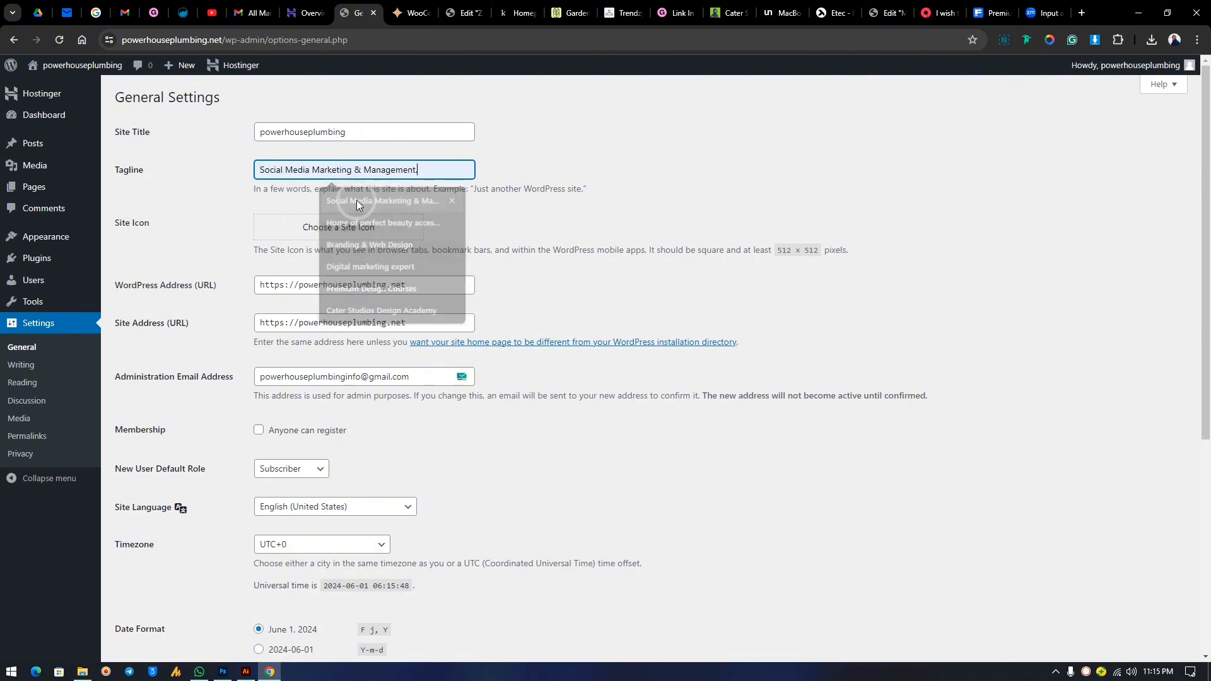
left_click_drag(435, 167, 135, 172)
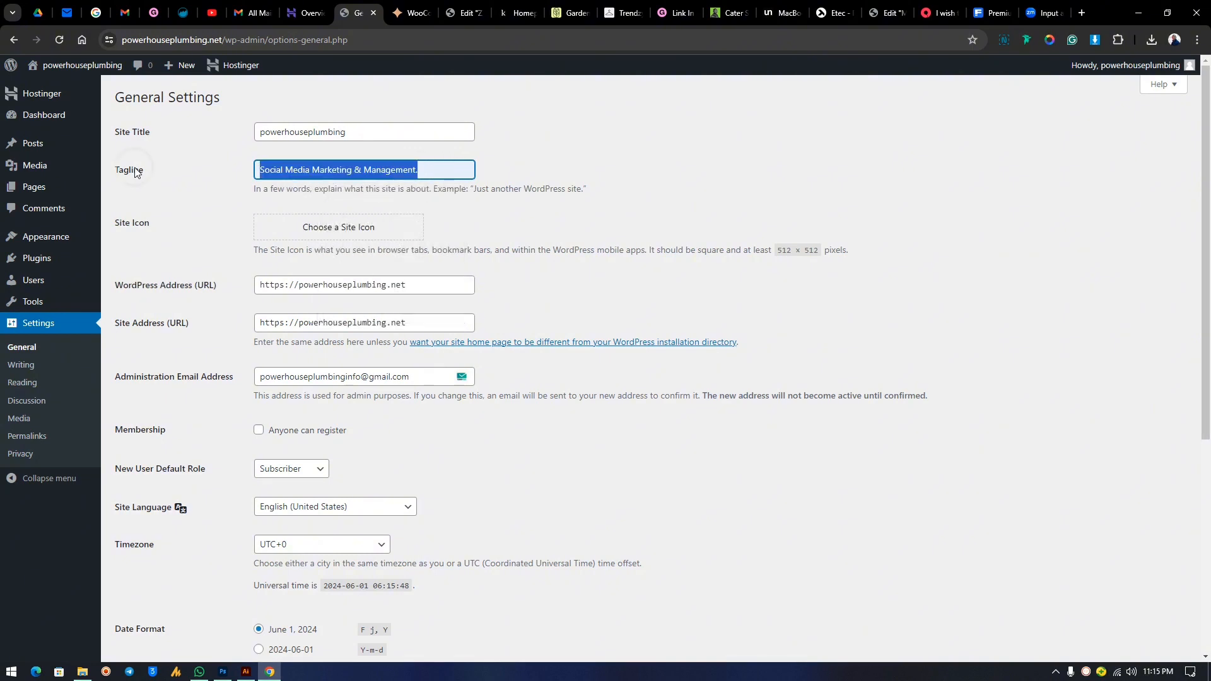
key("BackSpace")
left_click(306, 170)
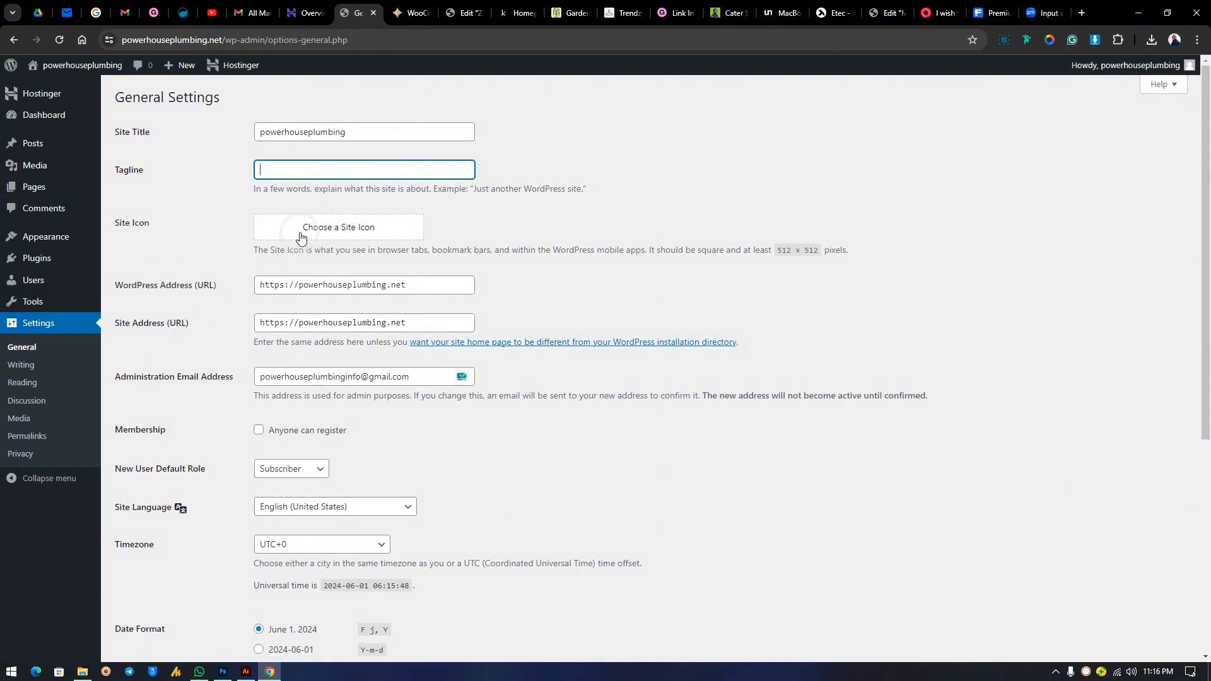
Review the WordPress address, site address and admin email unchanged, then save the settings.
left_click(290, 288)
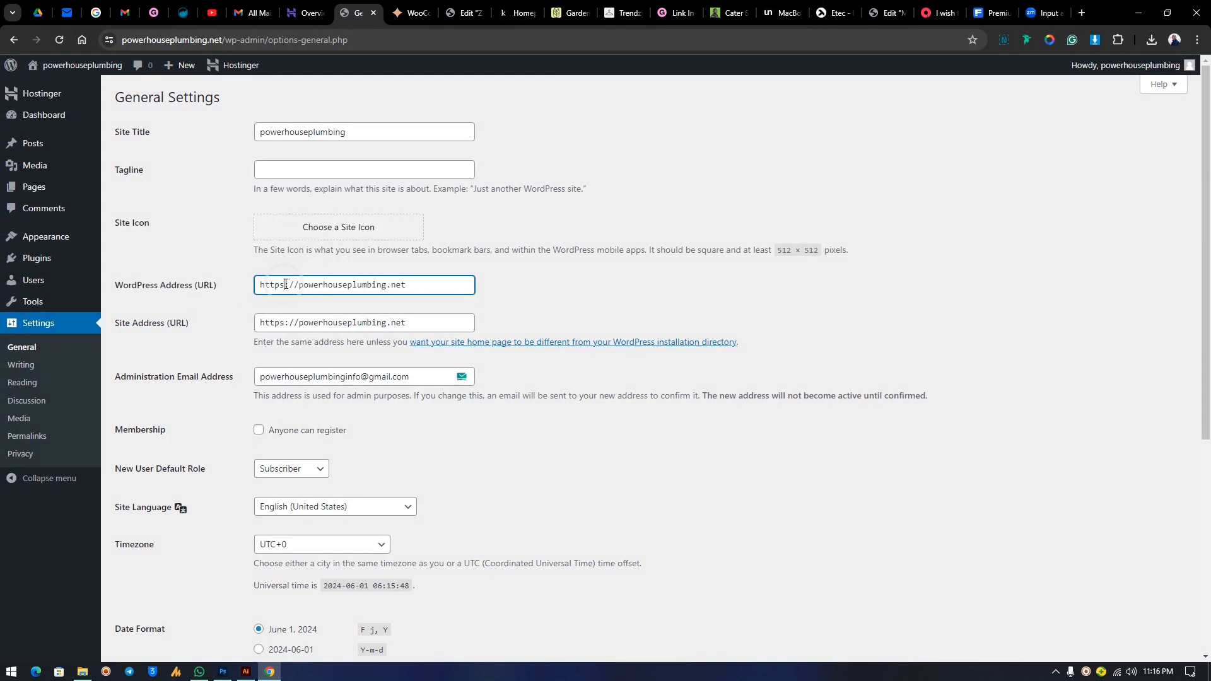
left_click(287, 325)
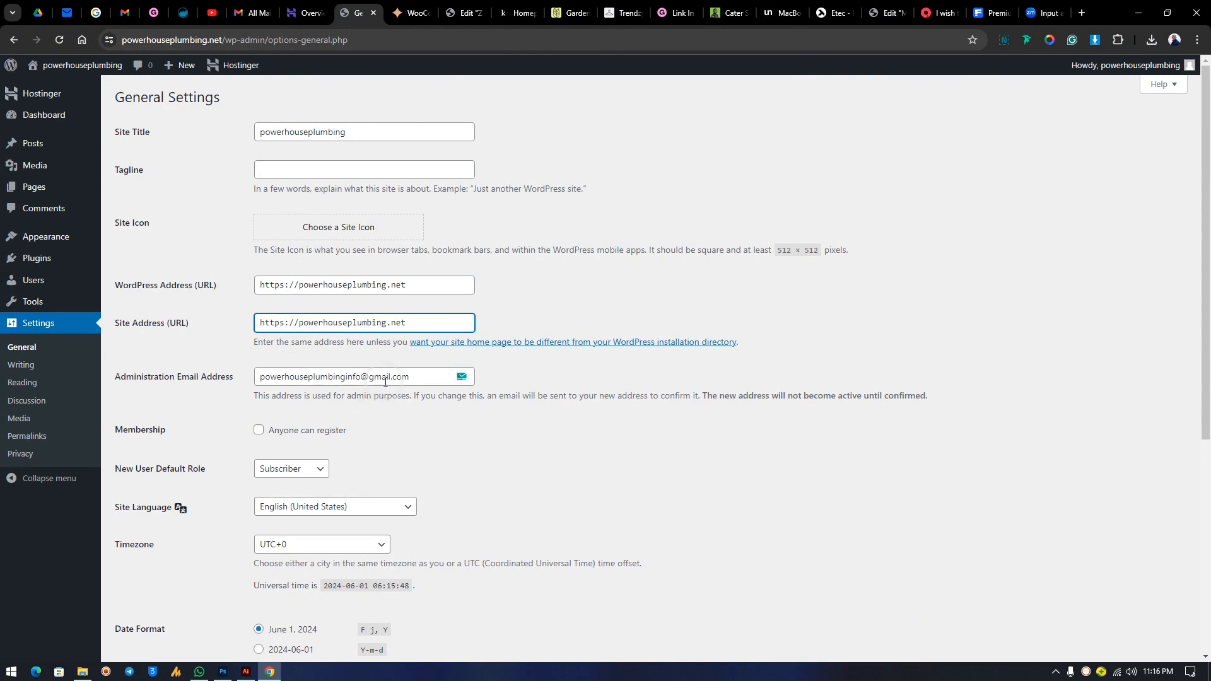
scroll(382, 287, "down", 3)
left_click(367, 184)
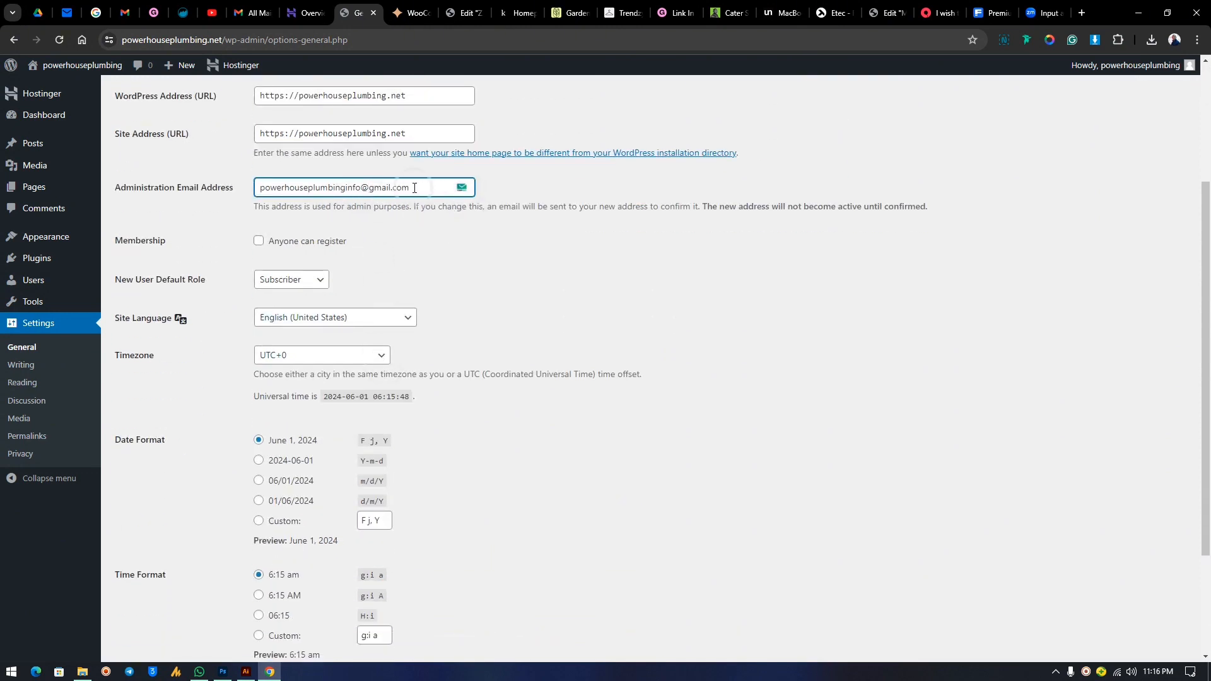
triple_click(266, 185)
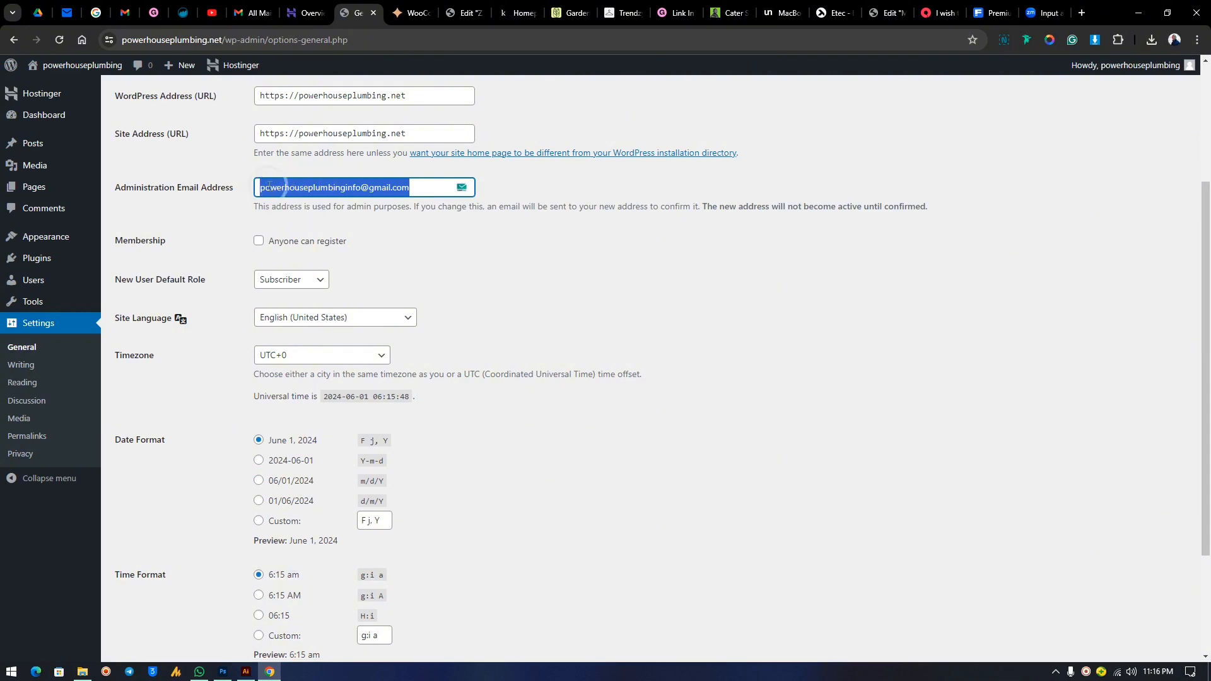
left_click(403, 263)
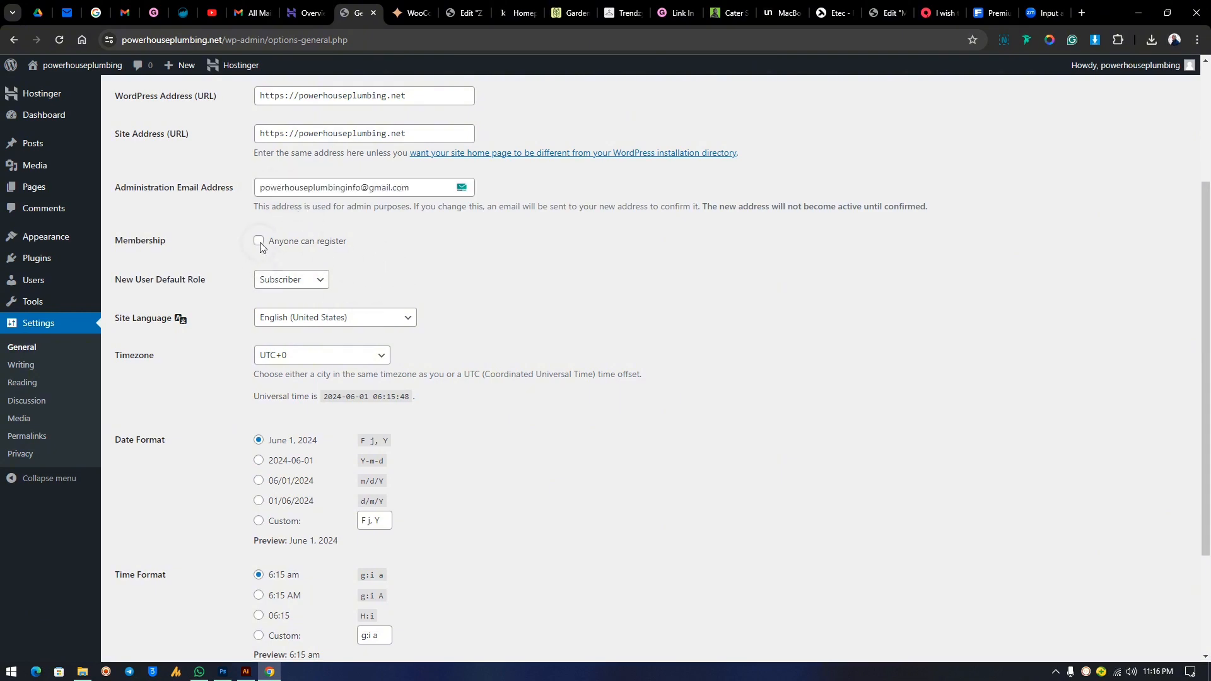
scroll(376, 339, "down", 3)
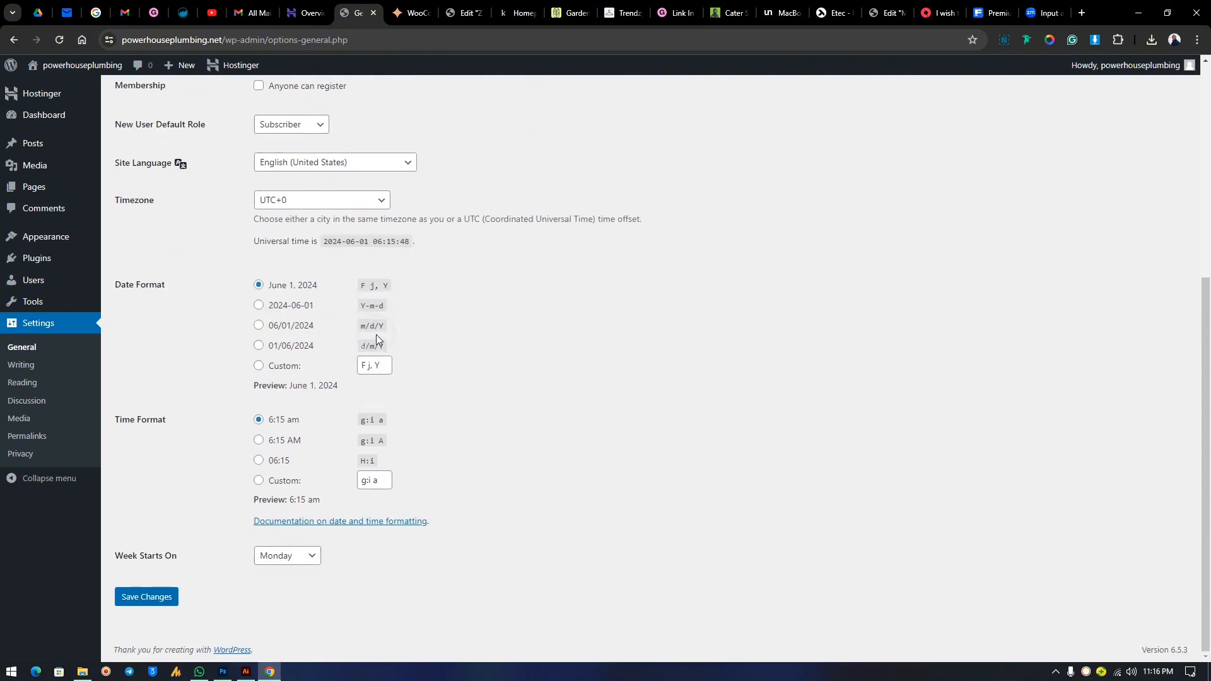
left_click(152, 595)
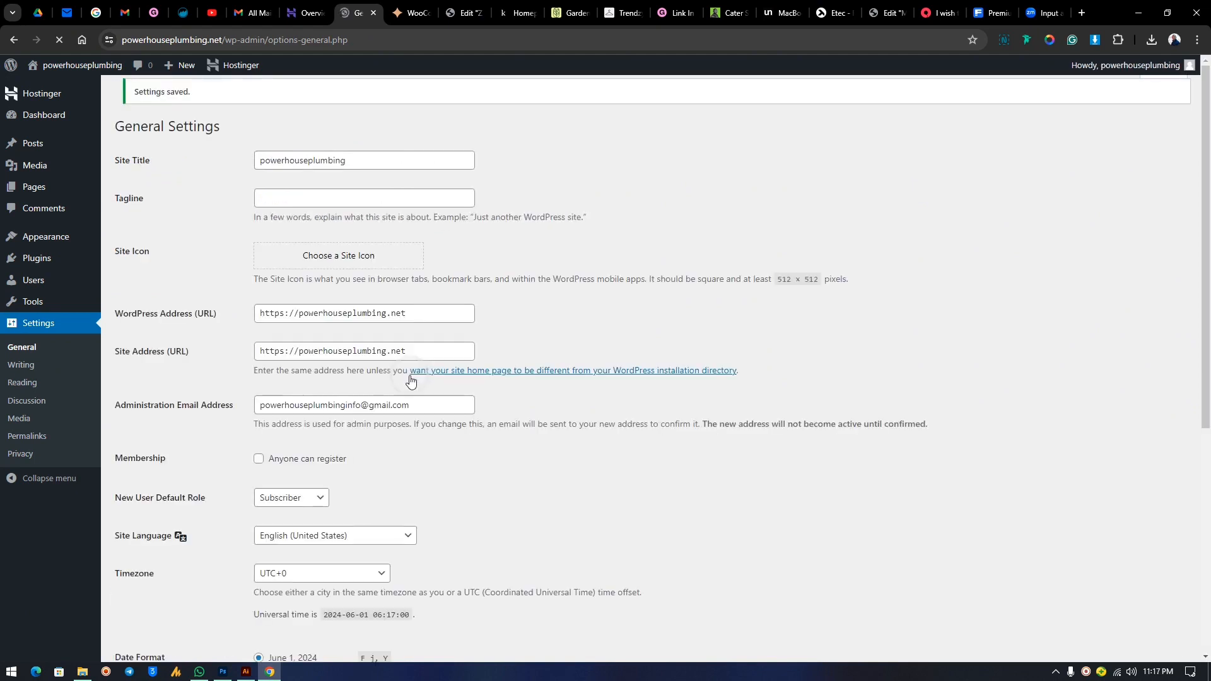
left_click(387, 496)
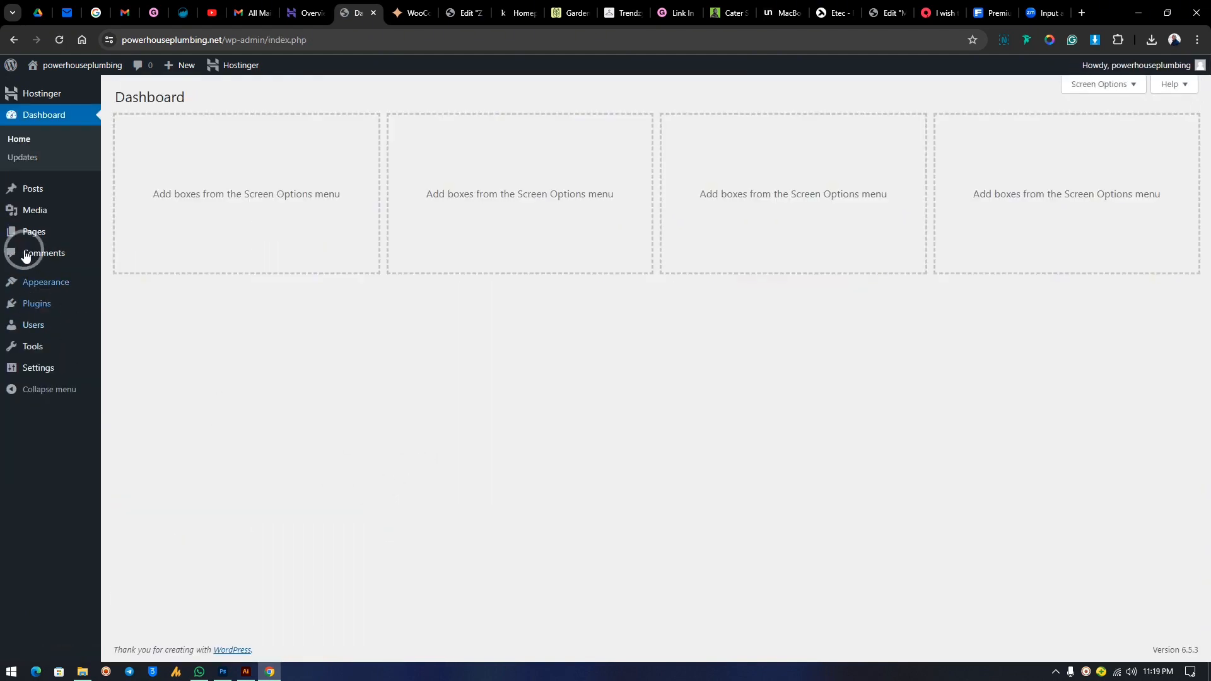
Create a new page titled 'Home', publish it, and return to the Pages list.
mouse_move(11, 190)
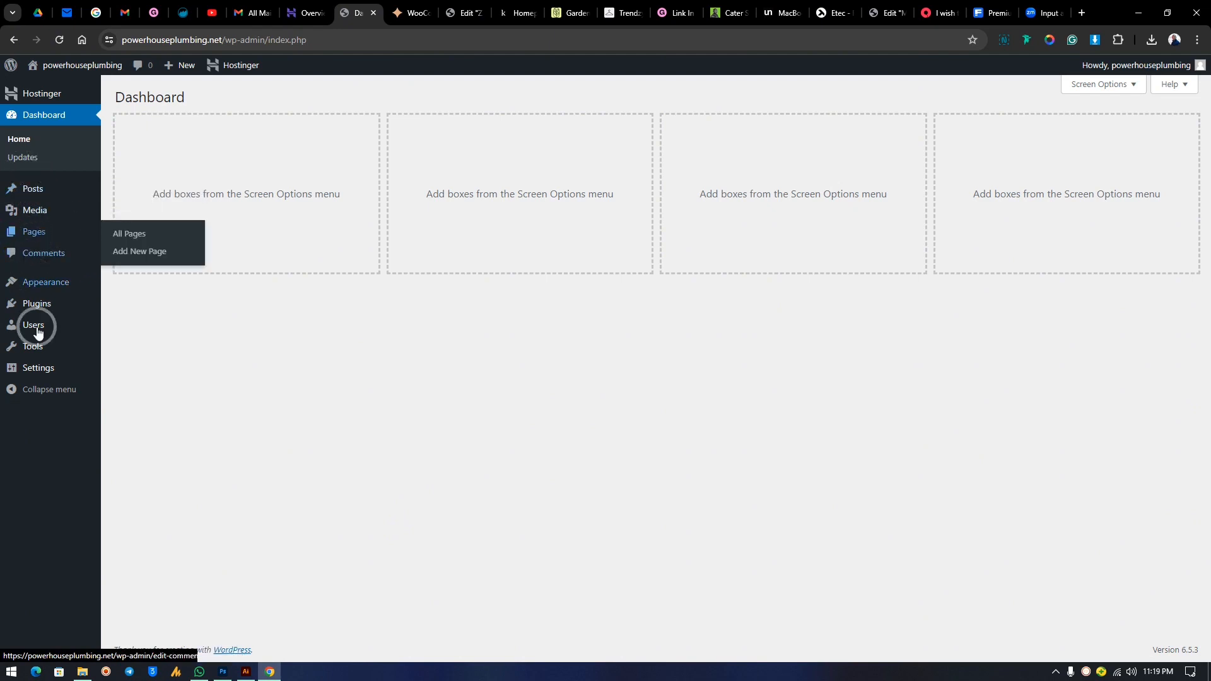
left_click(34, 235)
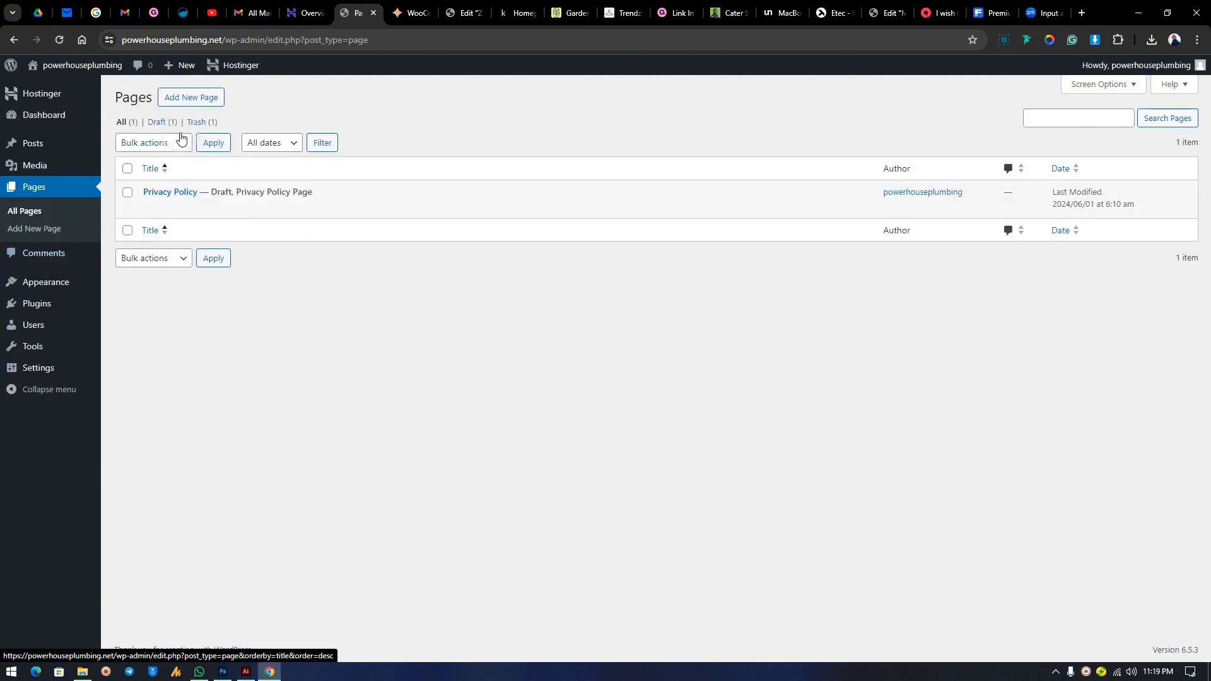
left_click(193, 101)
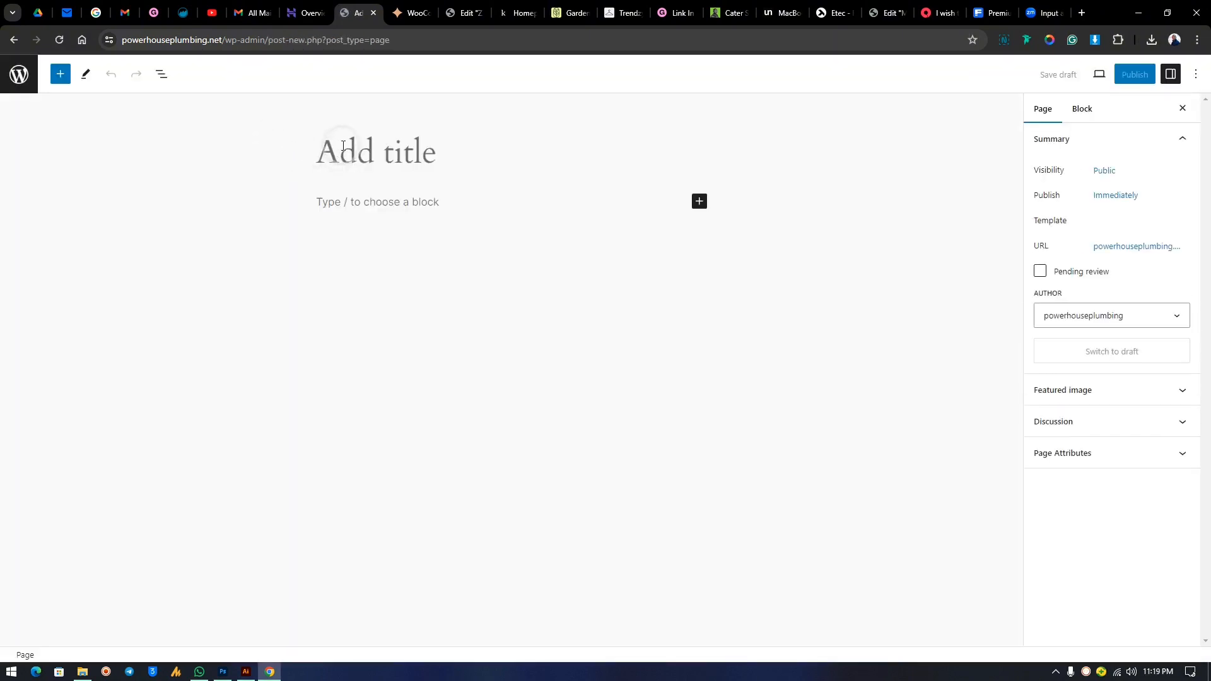
type("Home")
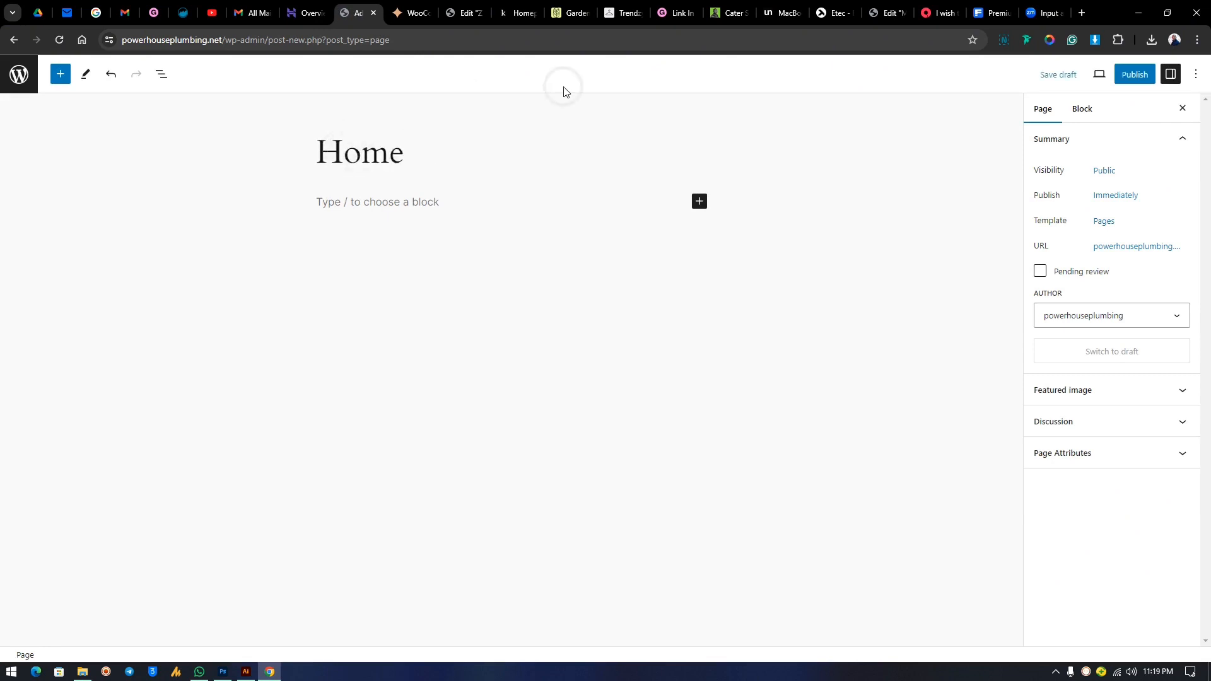
left_click(1138, 75)
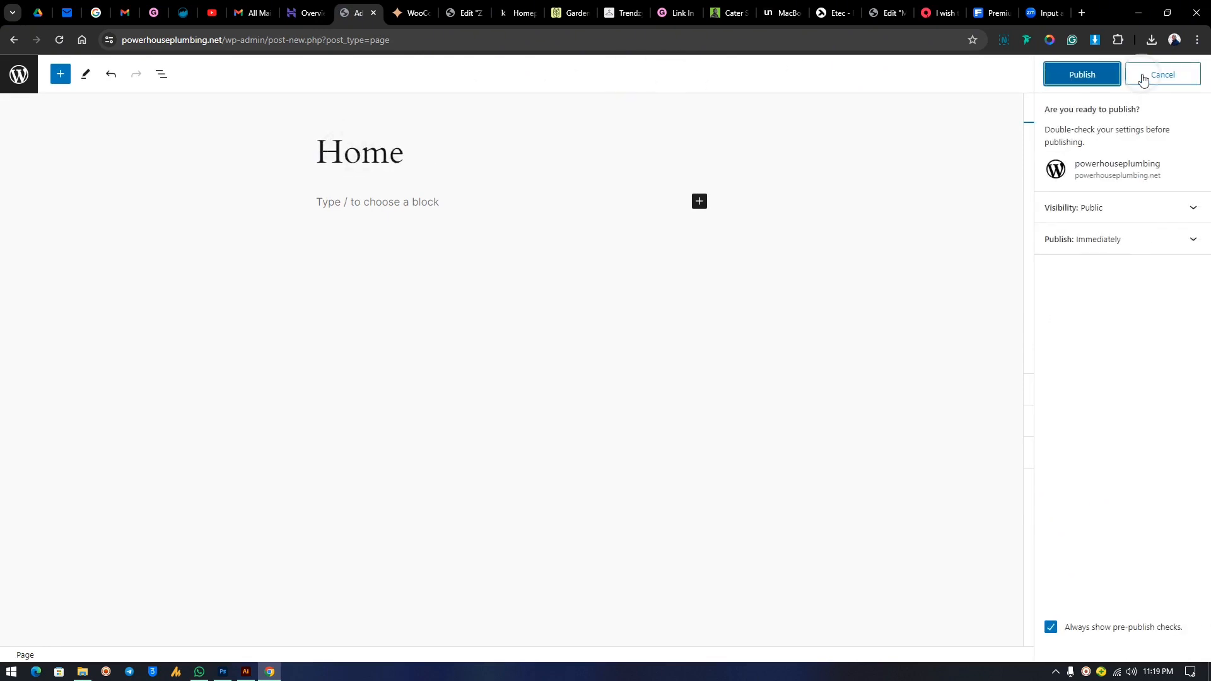
left_click(1104, 79)
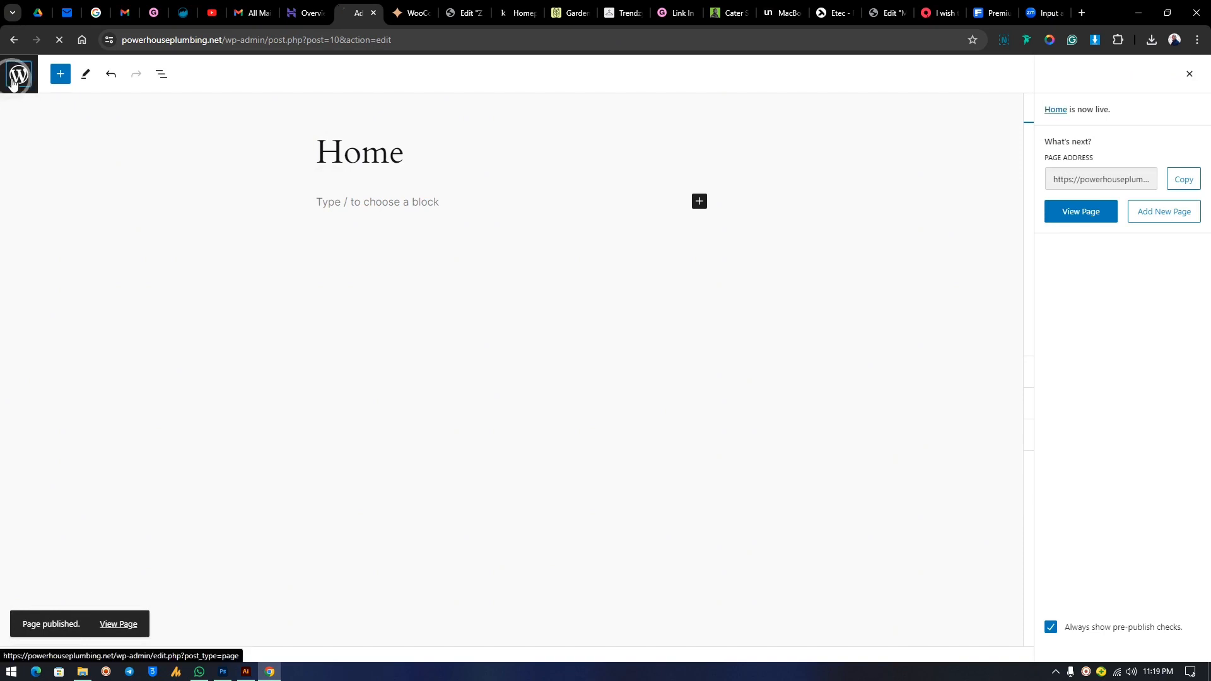
left_click(16, 76)
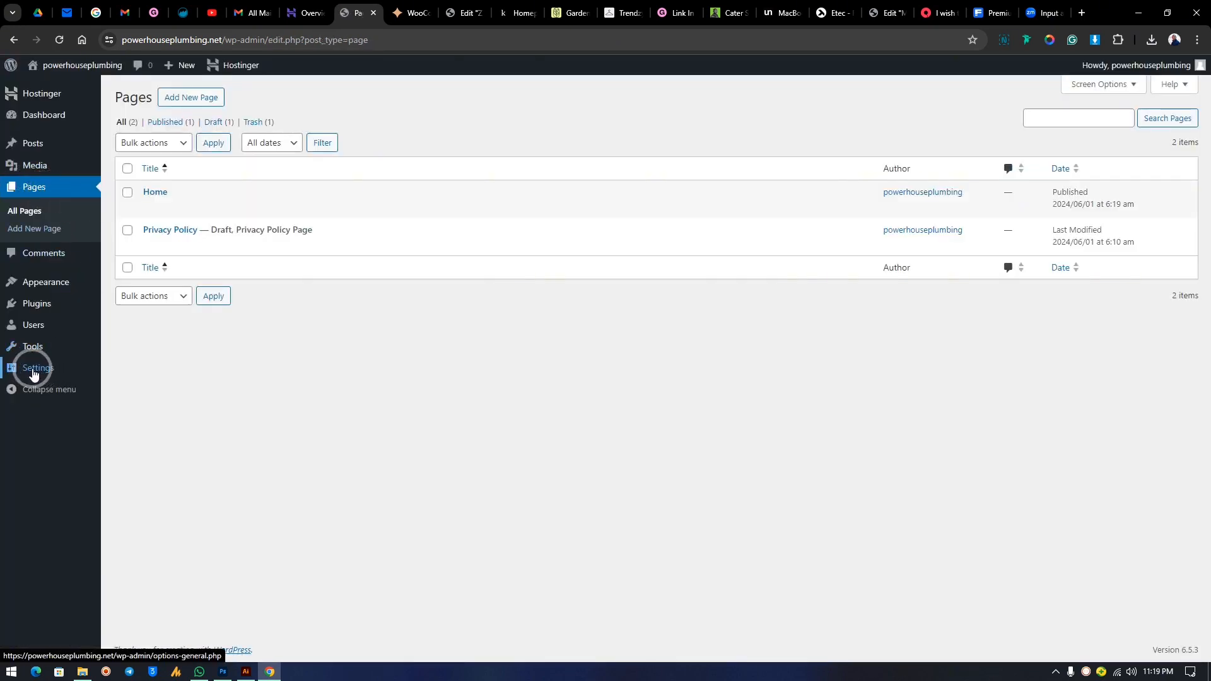
mouse_move(37, 375)
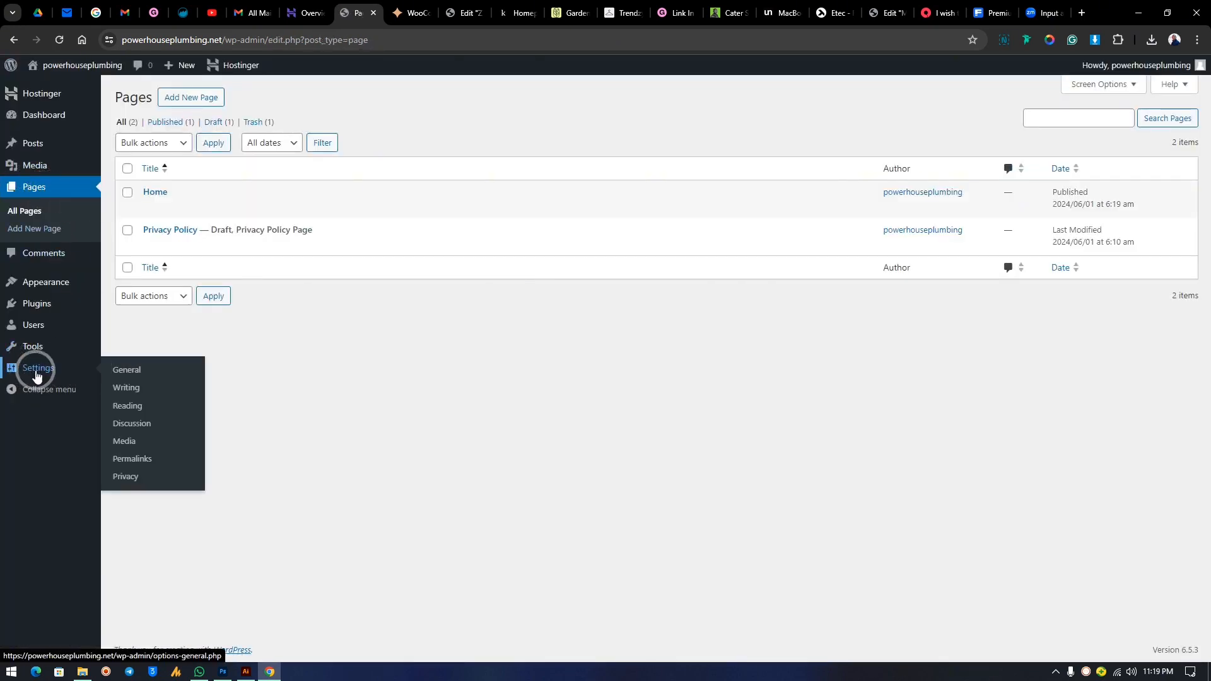
Reopen General Settings and save them again unchanged.
left_click(131, 376)
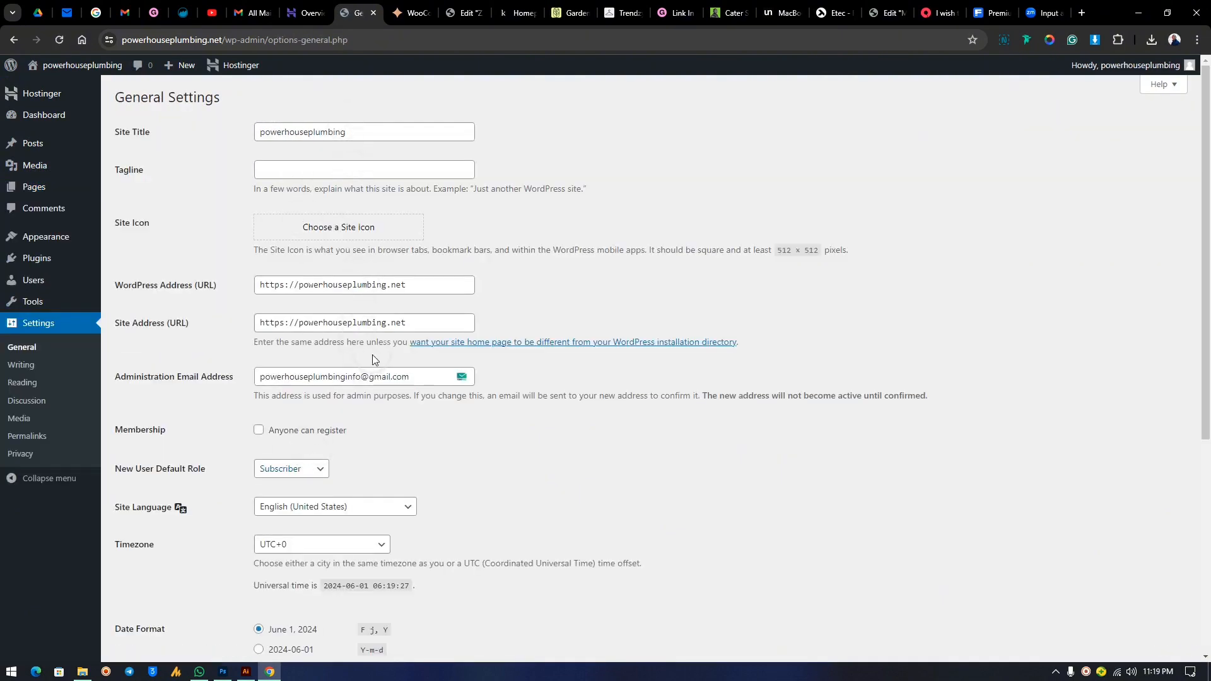
scroll(372, 355, "down", 3)
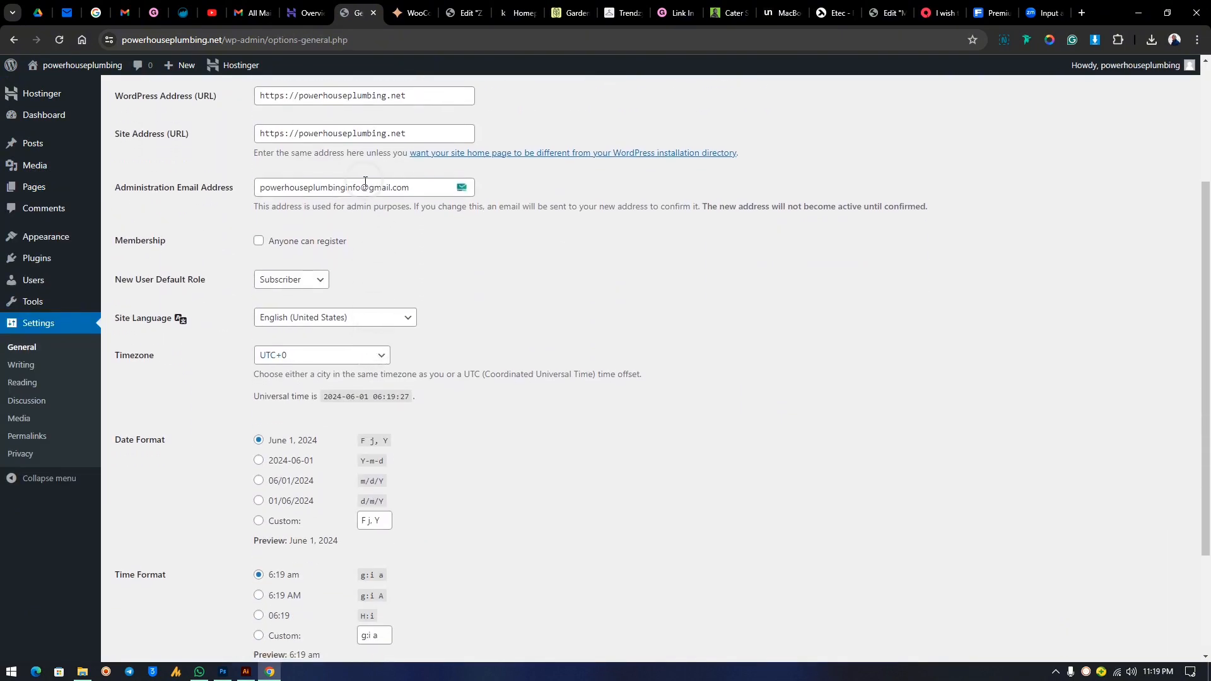
left_click(364, 182)
scroll(371, 309, "down", 3)
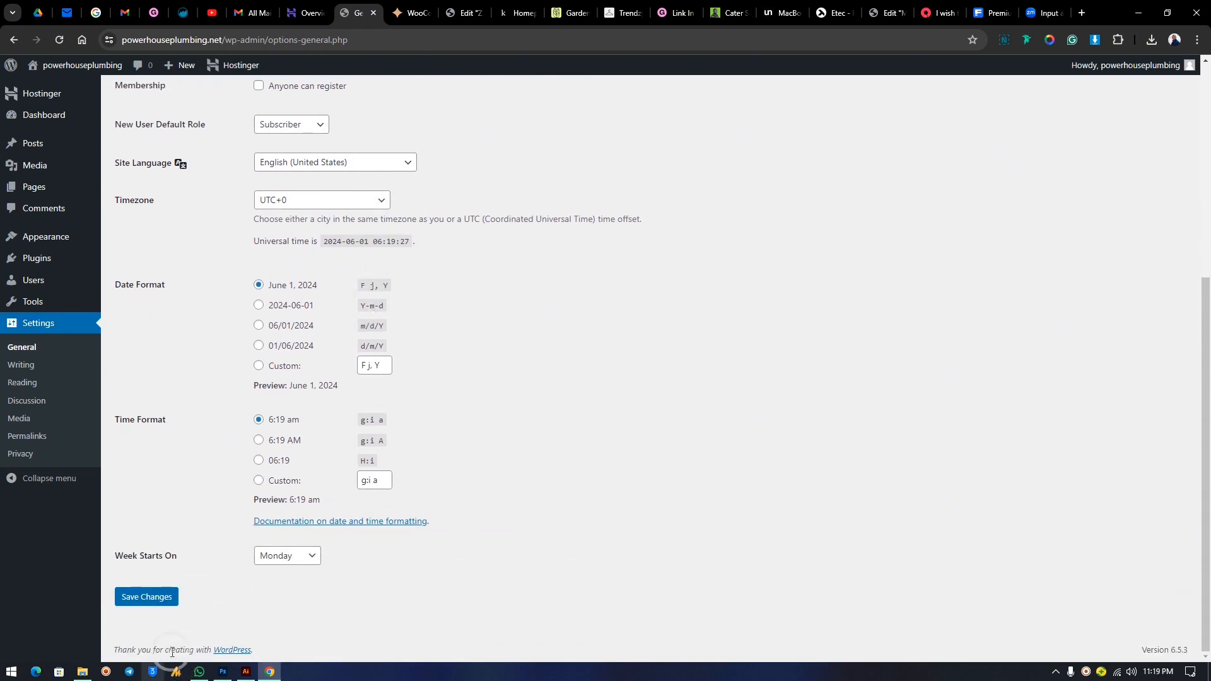
left_click(138, 599)
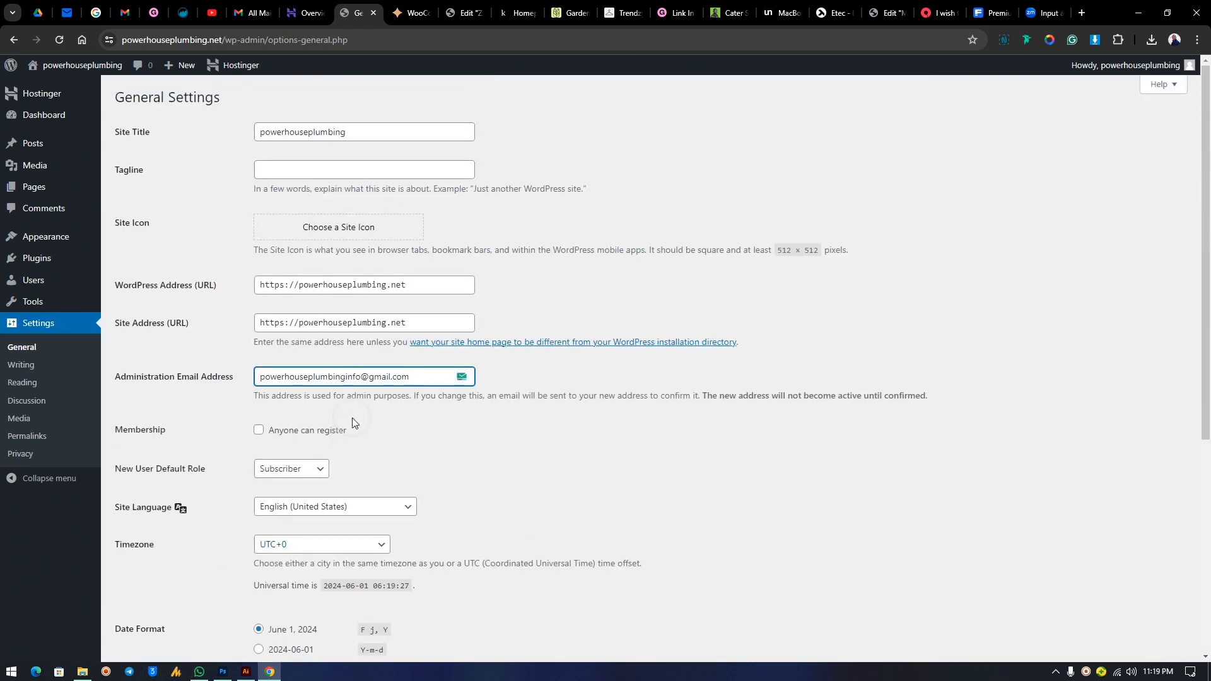
Try saved tagline suggestions, then select and delete the tagline text to leave it empty.
left_click(290, 171)
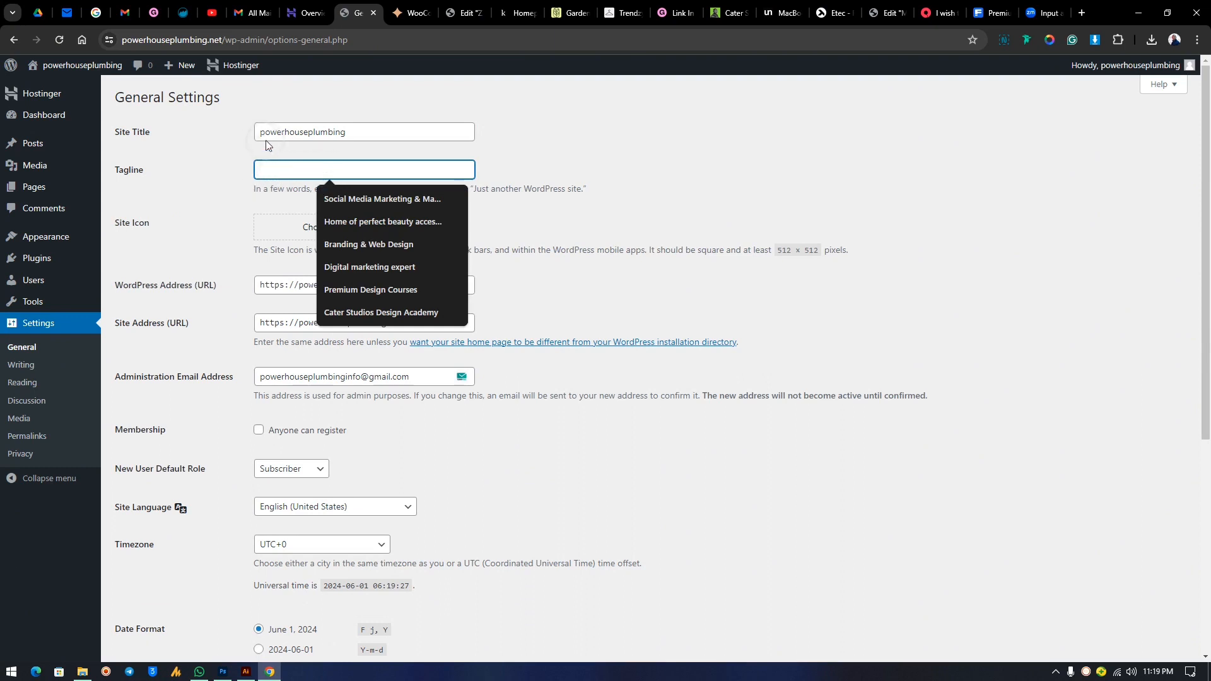
left_click_drag(370, 130, 237, 138)
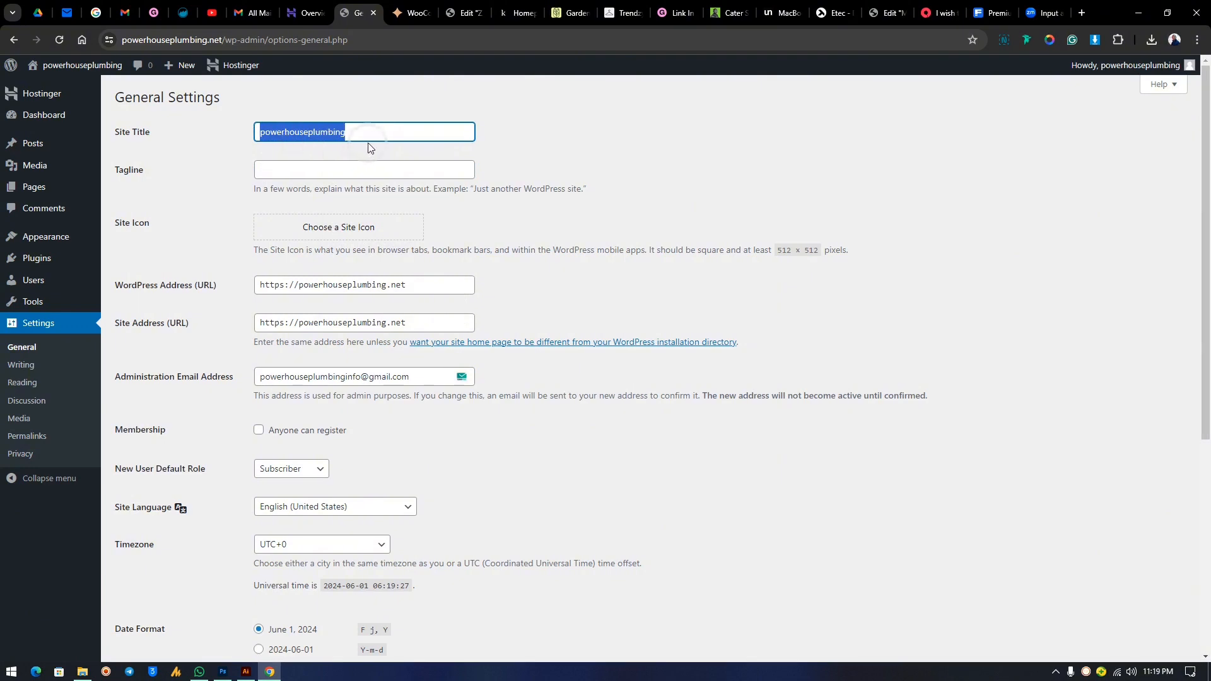
left_click(344, 168)
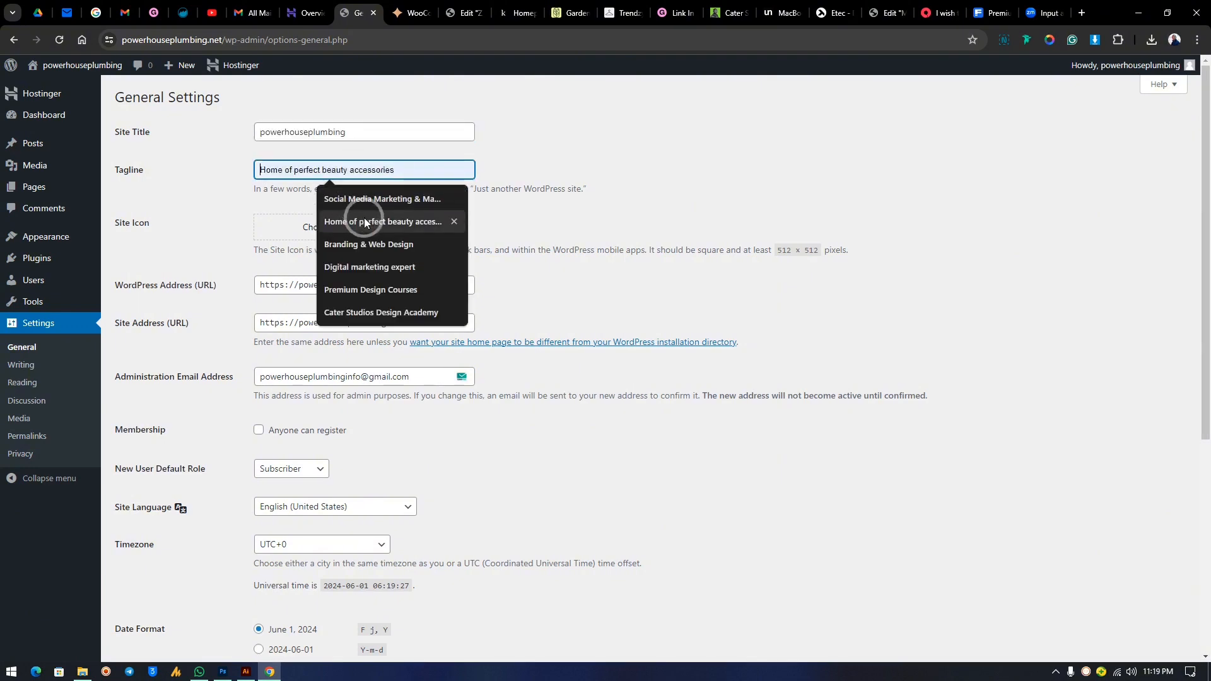
left_click(365, 222)
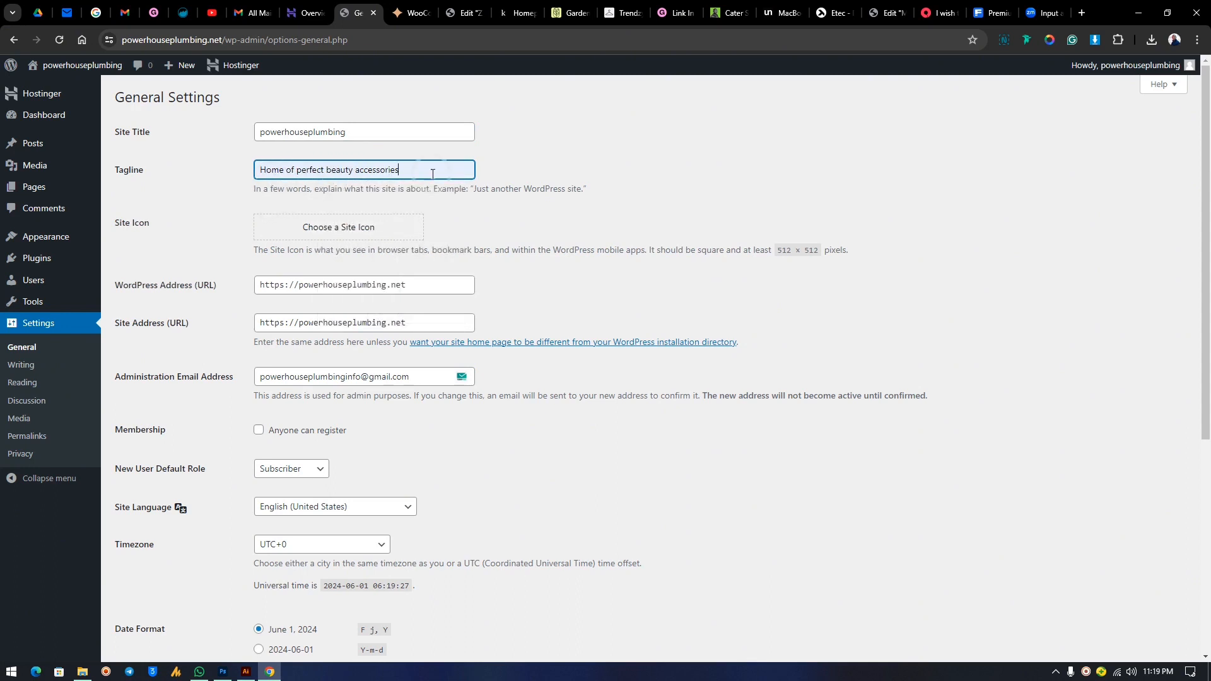
left_click_drag(432, 174, 232, 188)
type("Social Media Marketing & Management.")
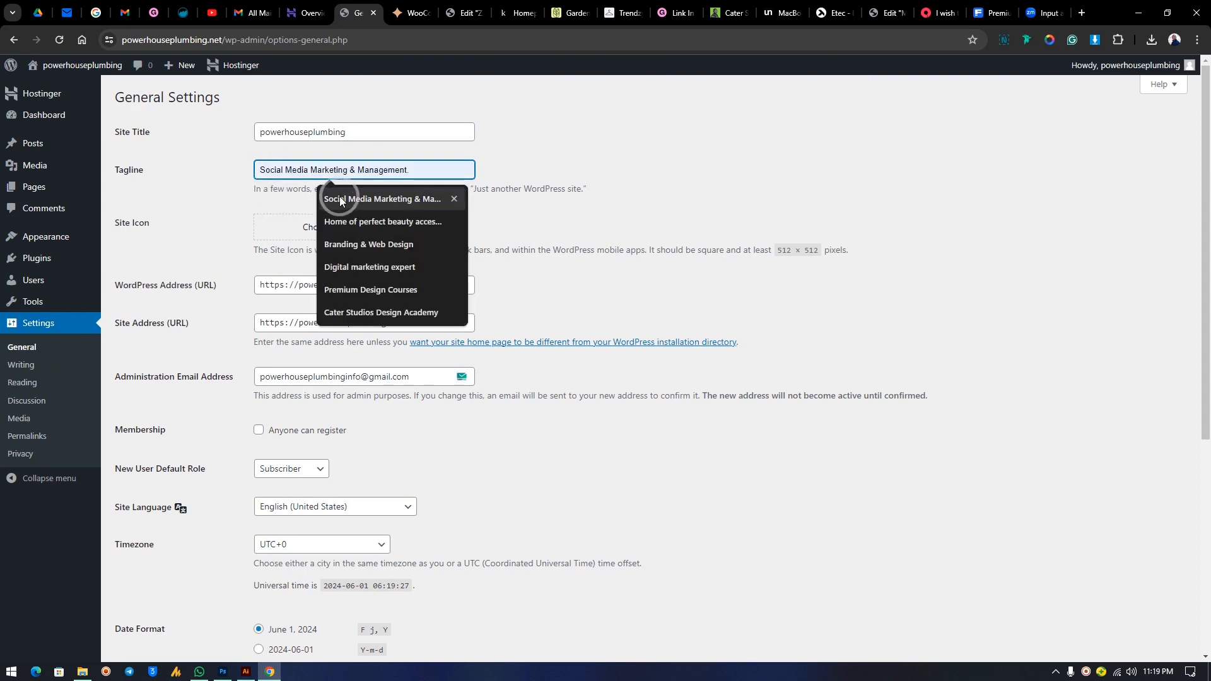
left_click(351, 198)
left_click_drag(441, 174, 13, 166)
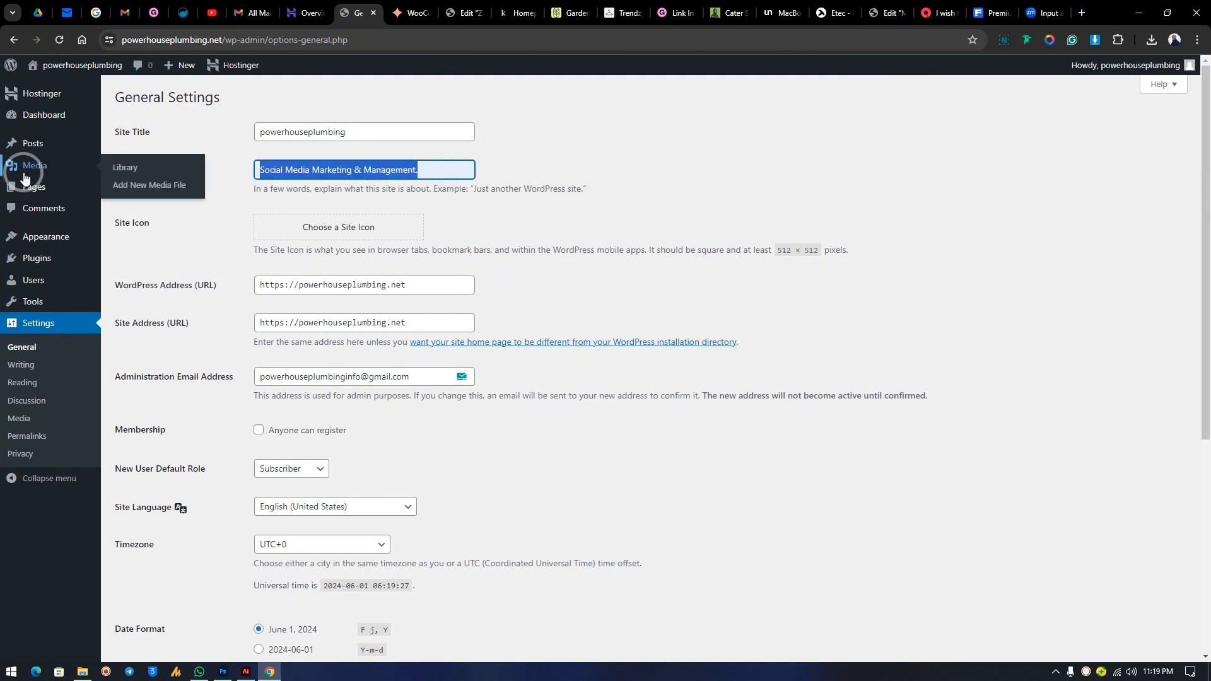
key("BackSpace")
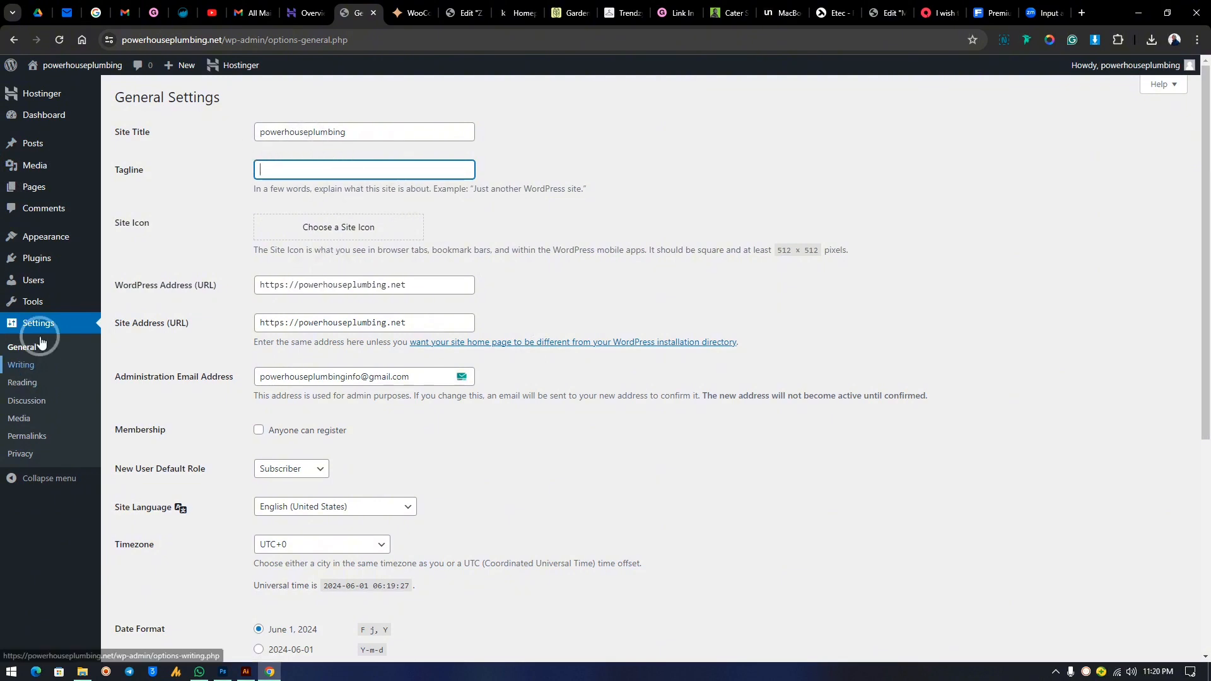
left_click(80, 421)
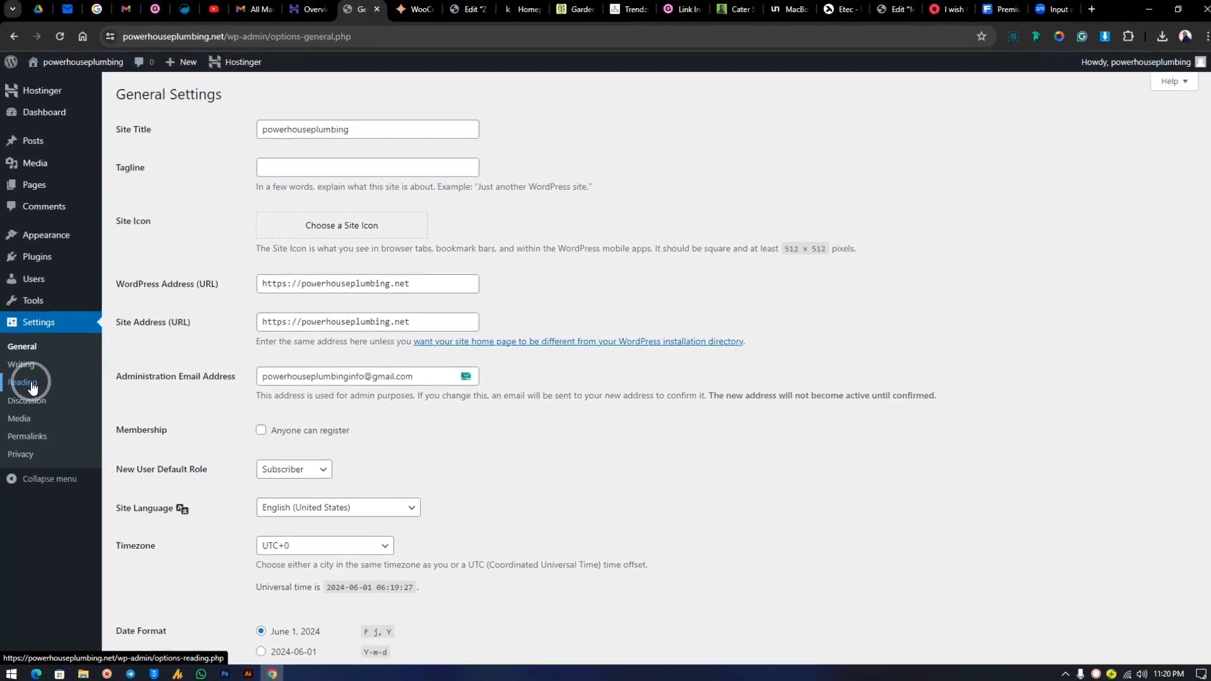
In Reading settings, set the homepage to the static page 'Home' and save.
left_click(33, 383)
left_click(380, 273)
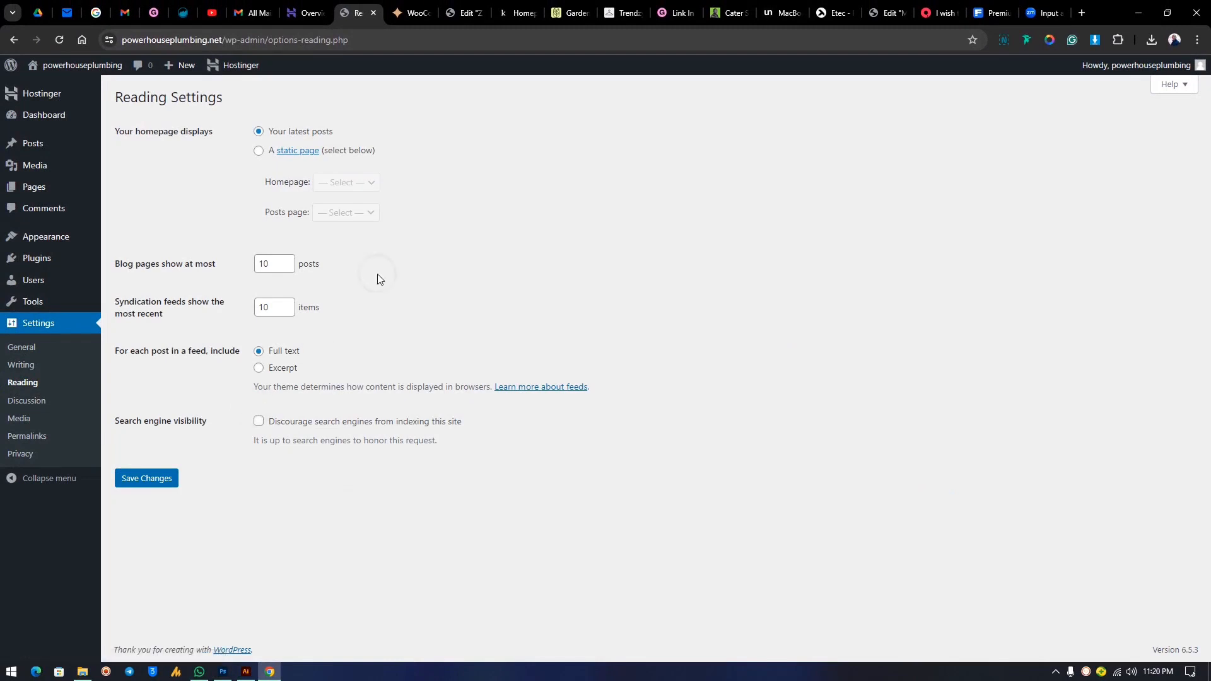
left_click(259, 152)
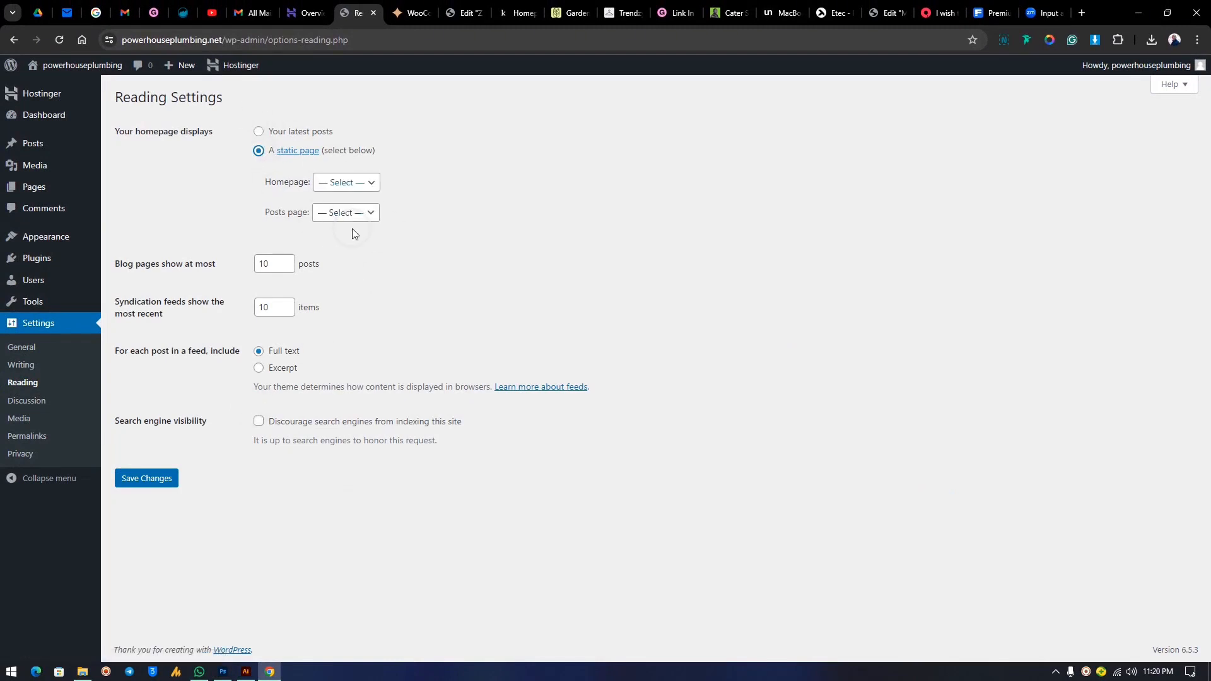
left_click(352, 190)
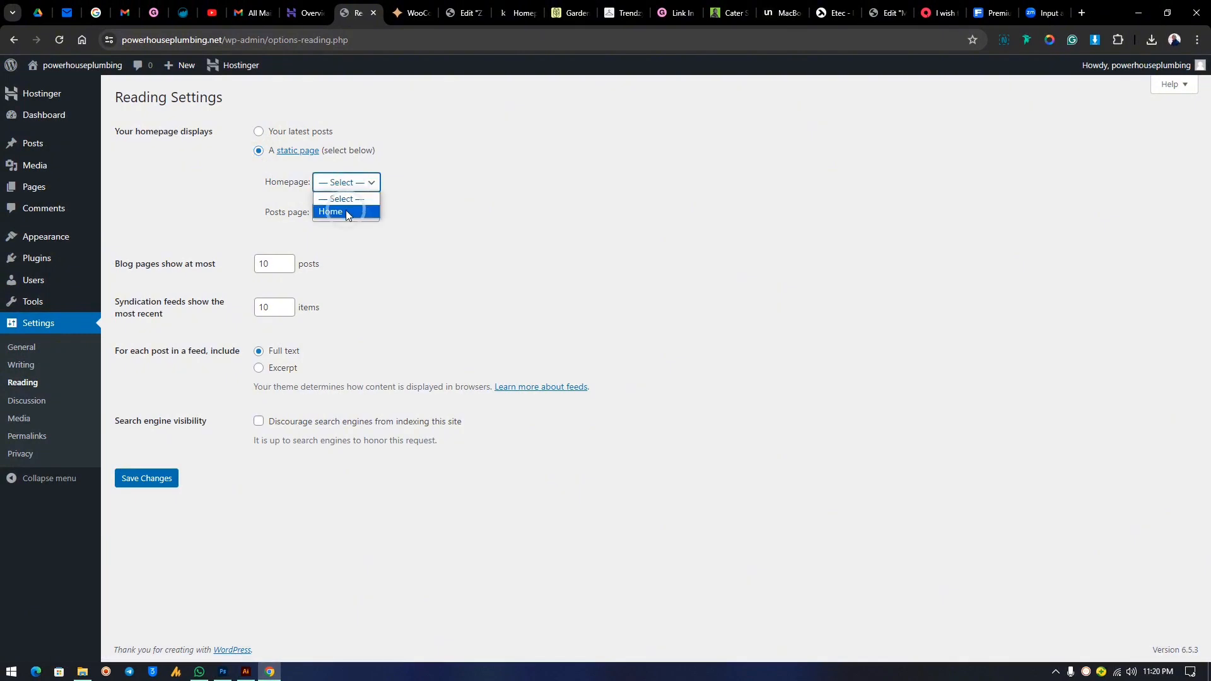
left_click(345, 210)
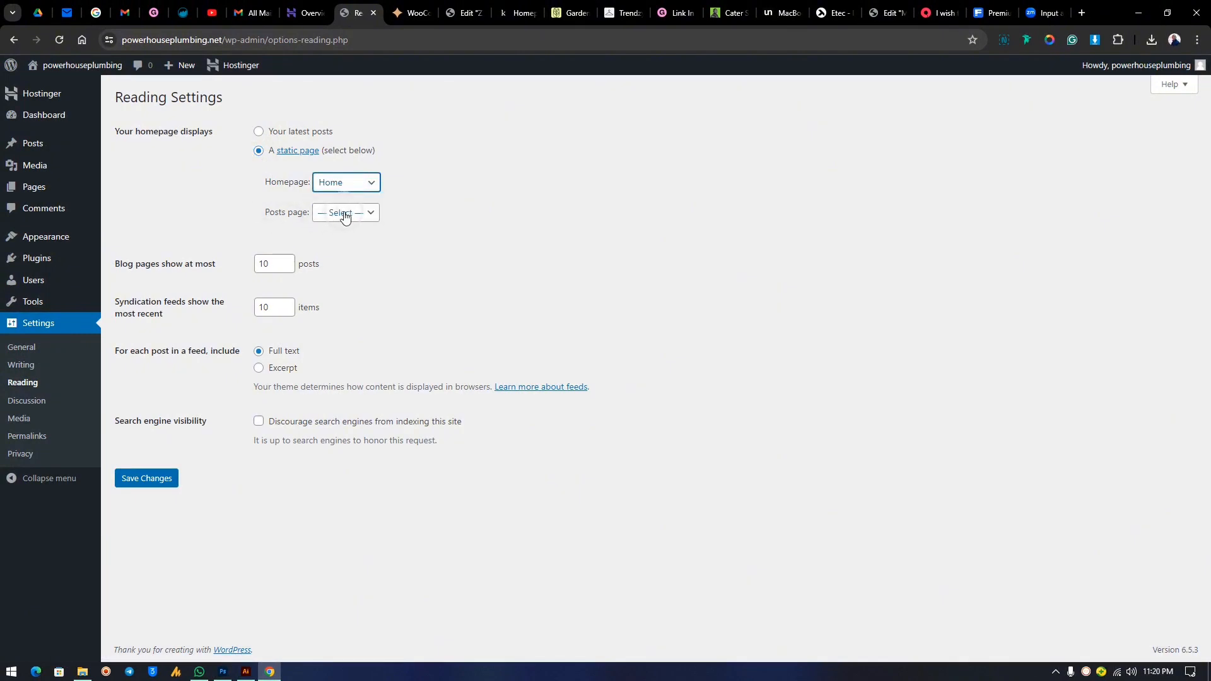
left_click(148, 486)
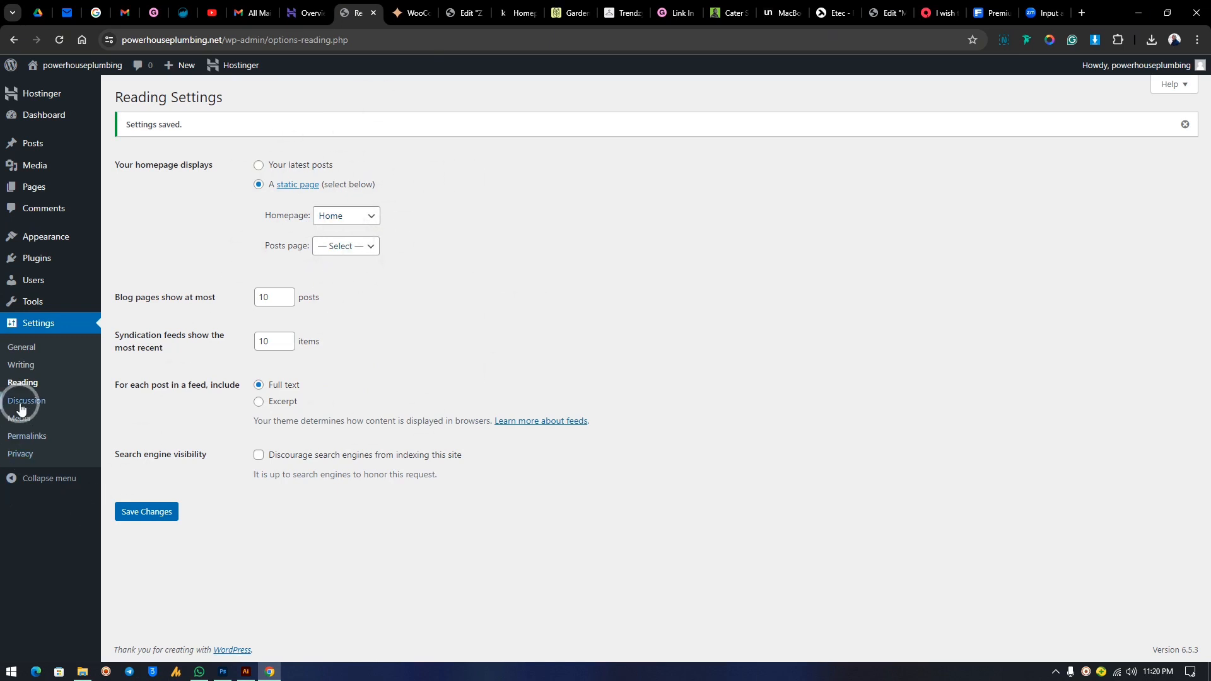
left_click(35, 441)
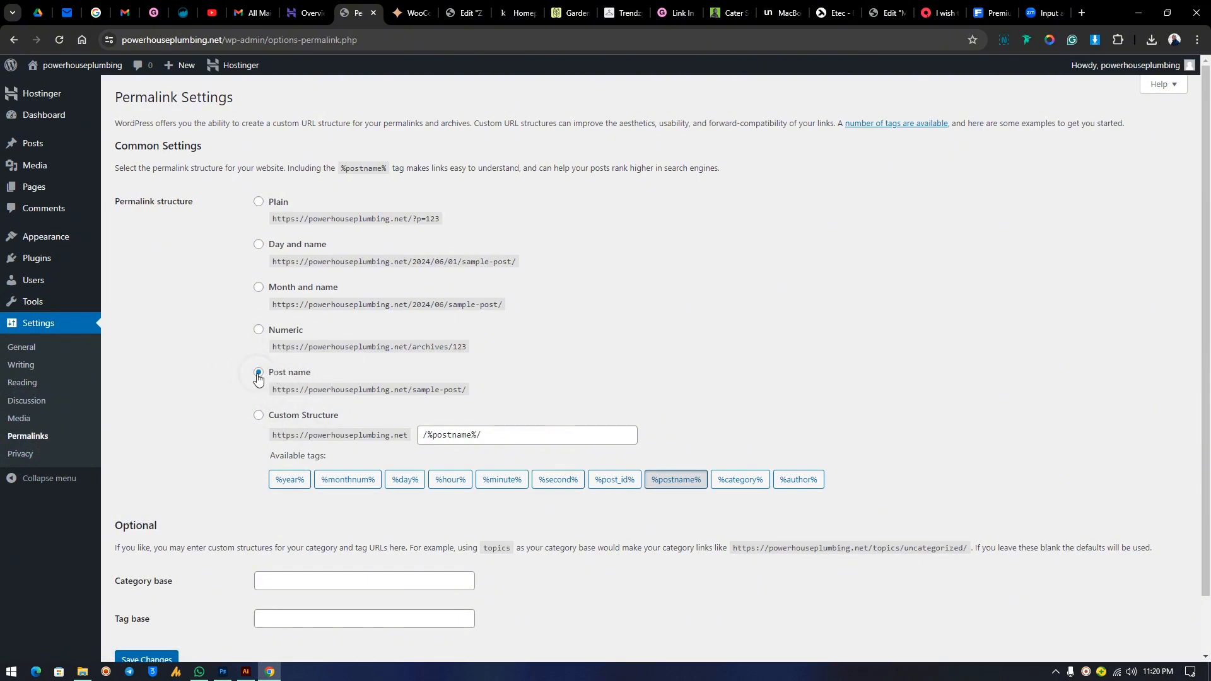
Save the permalink settings with the Post name structure kept.
scroll(342, 408, "down", 2)
left_click(144, 667)
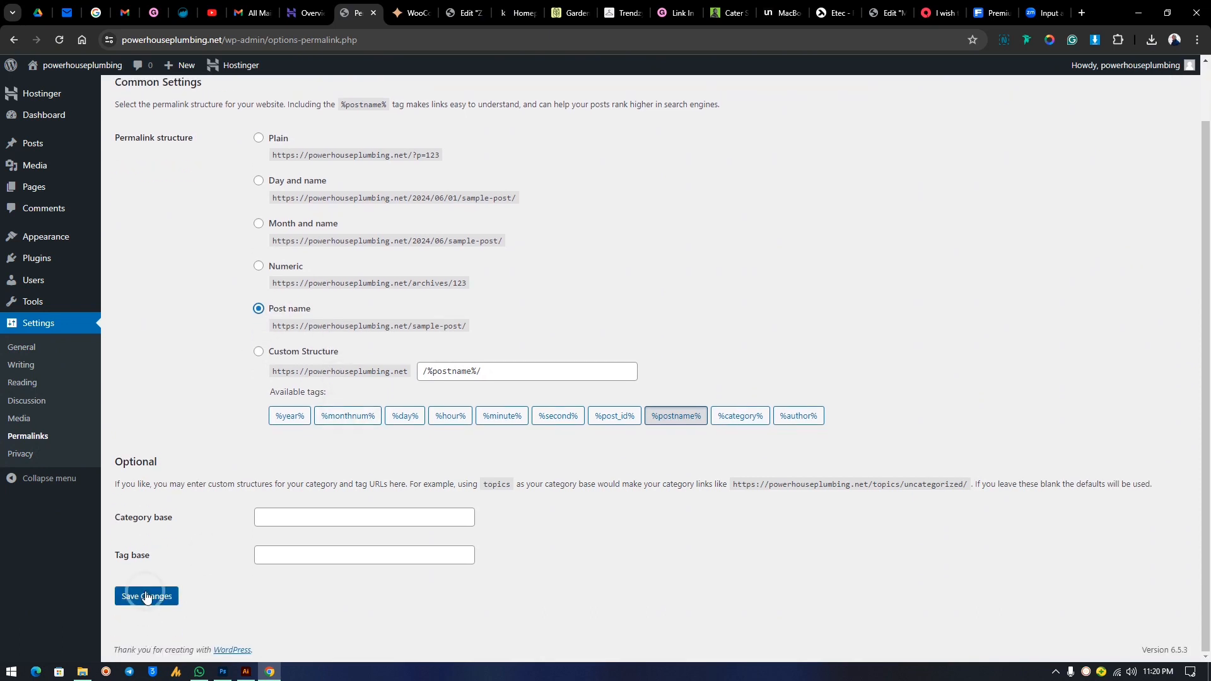
mouse_move(1153, 69)
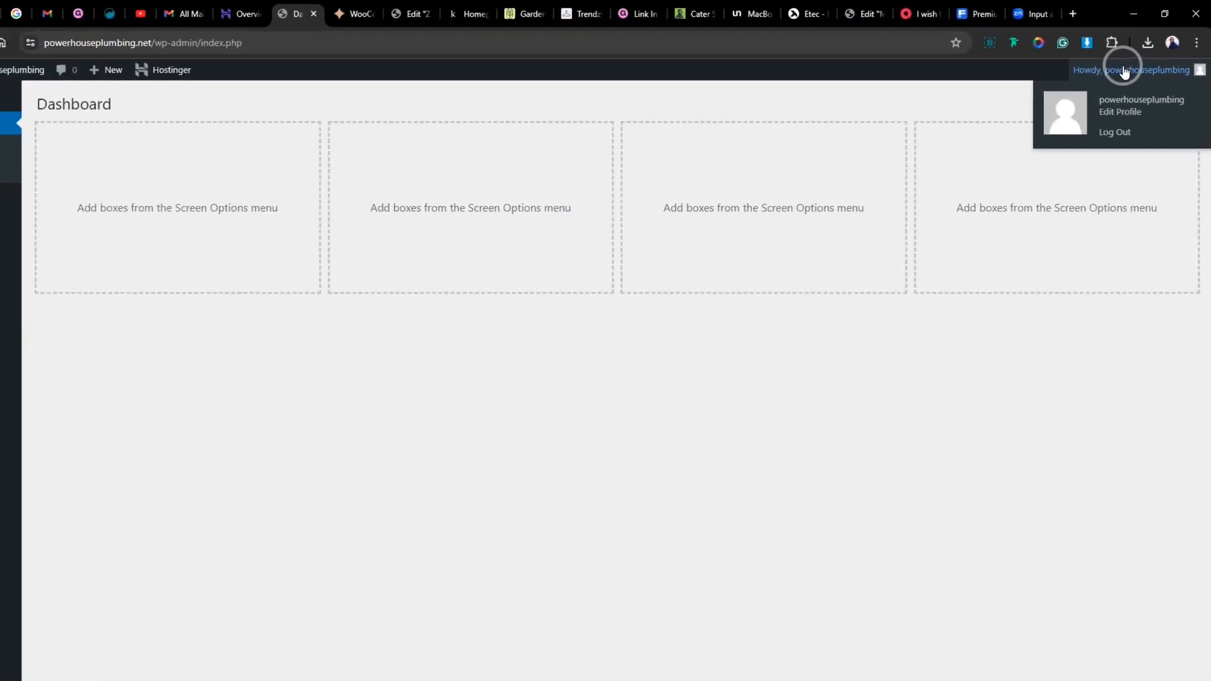
On the profile page, preview the Light, Blue and Coffee colour schemes, then restore Default.
left_click(883, 260)
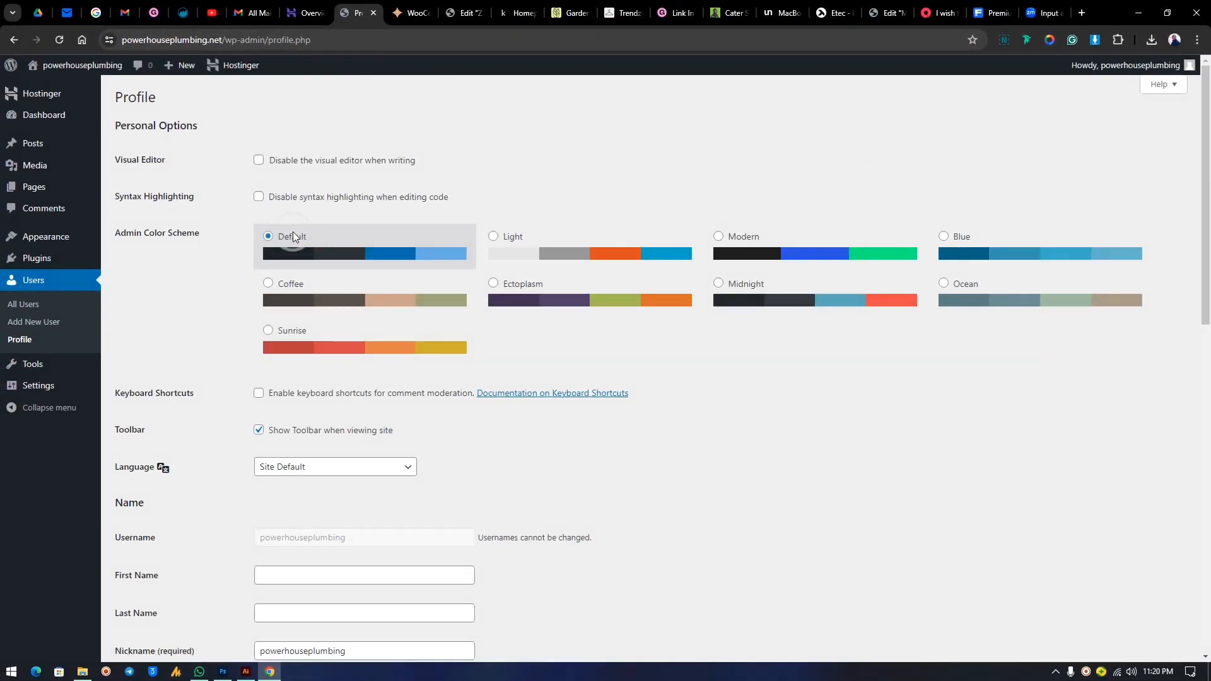
left_click(621, 253)
left_click(578, 303)
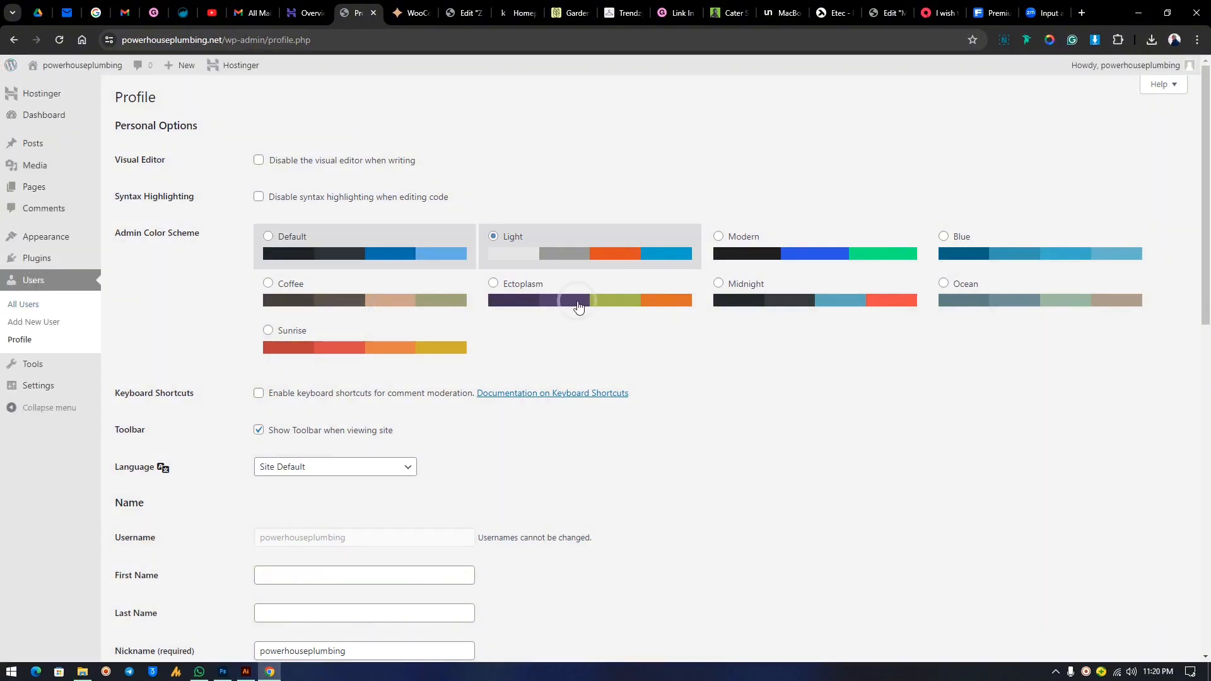
left_click(989, 254)
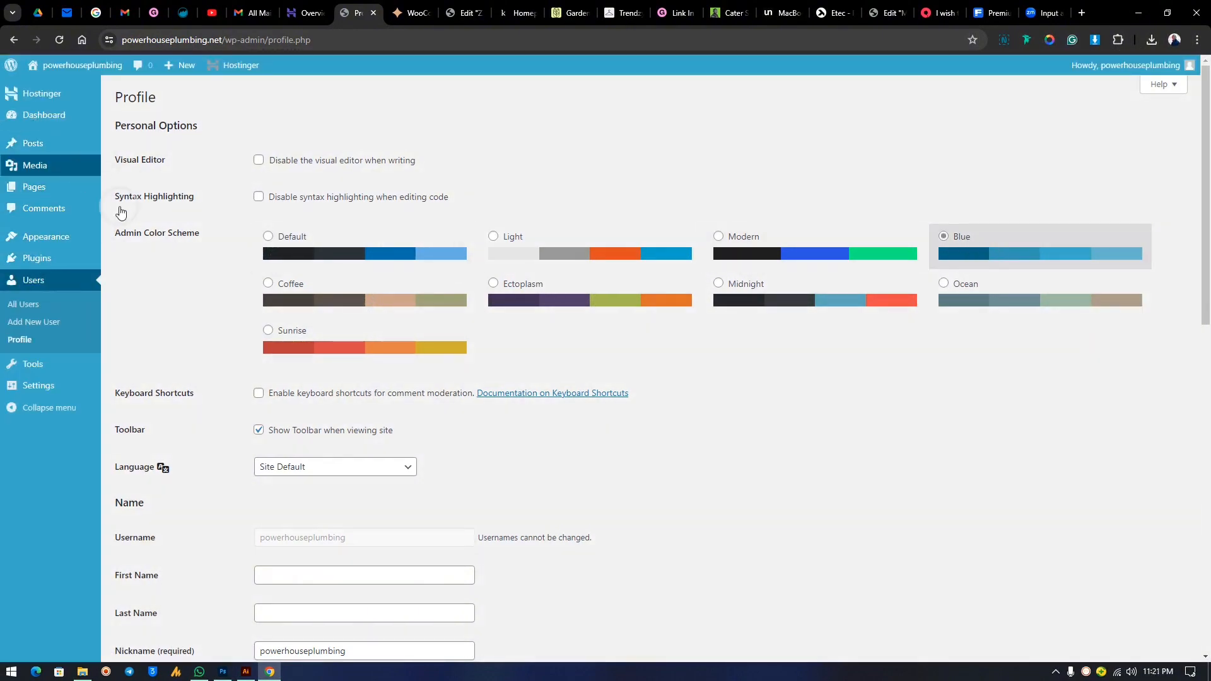
left_click(422, 313)
left_click(285, 316)
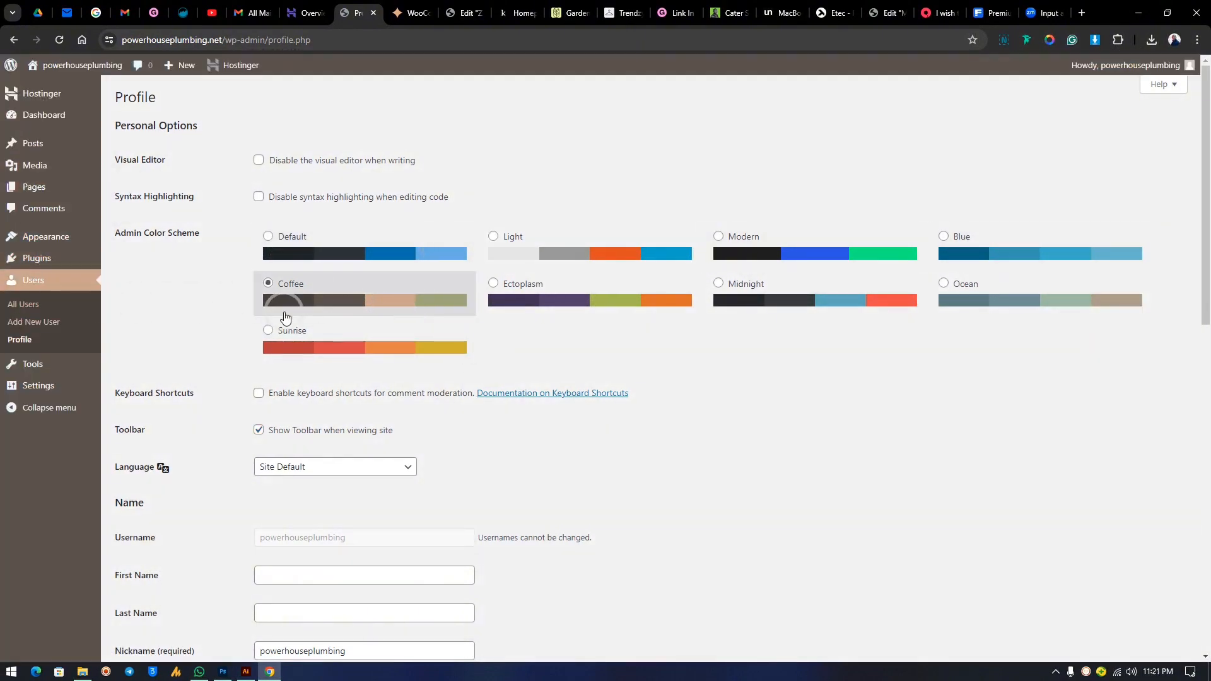
left_click(340, 238)
Scroll through the remaining profile settings and go to the Plugins list.
scroll(484, 312, "down", 1)
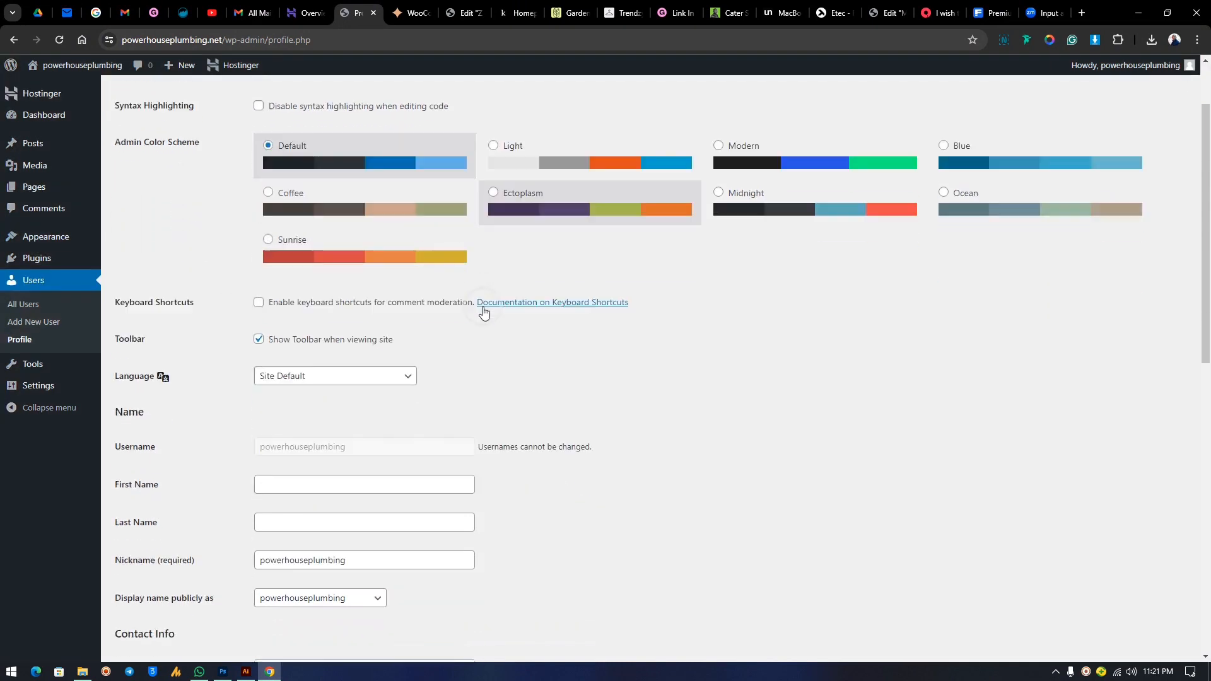
scroll(484, 312, "down", 4)
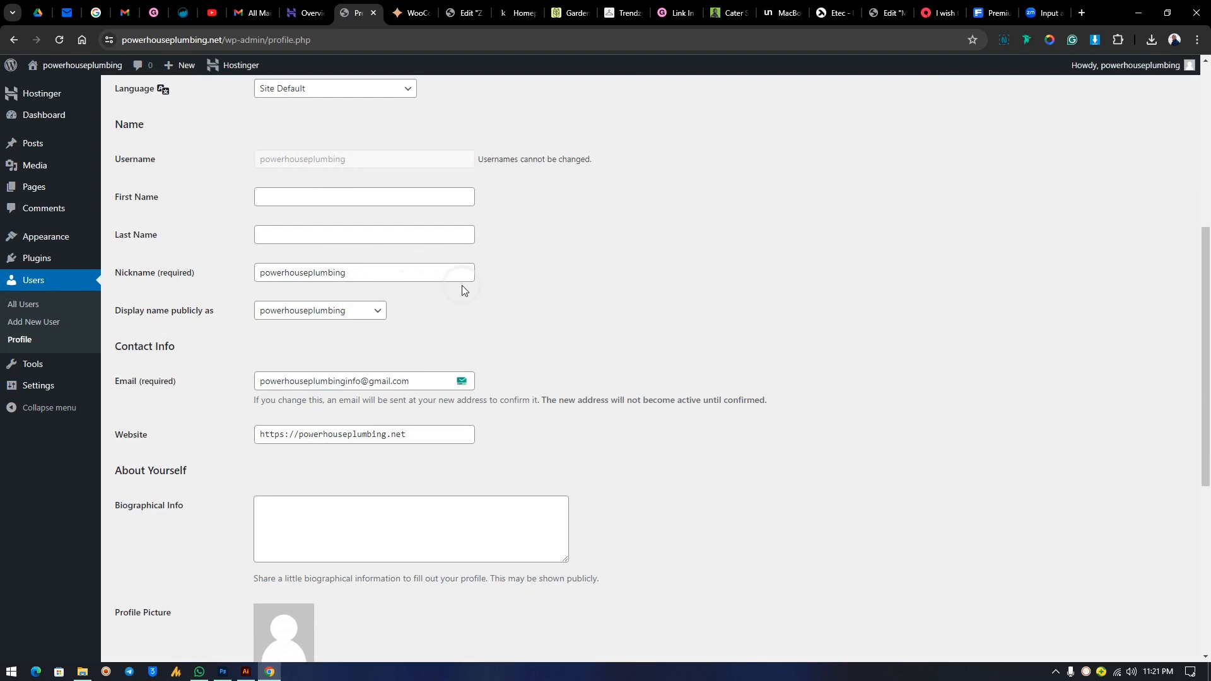
scroll(430, 308, "down", 3)
scroll(351, 244, "down", 2)
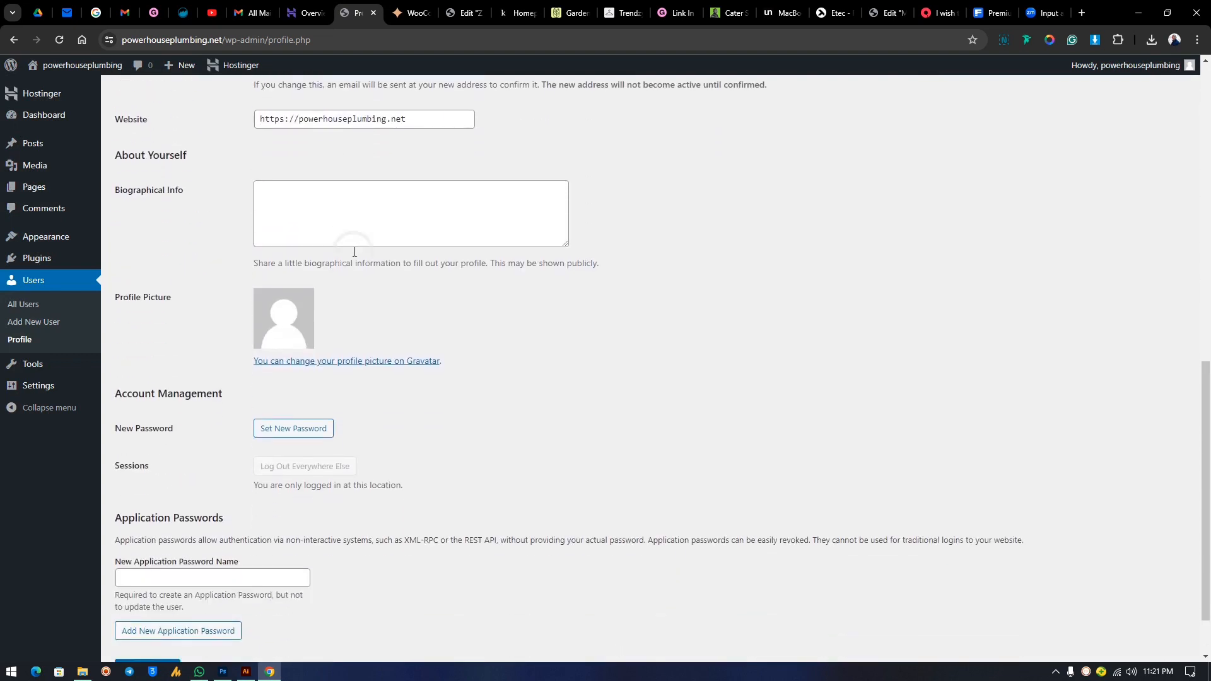
scroll(354, 252, "down", 1)
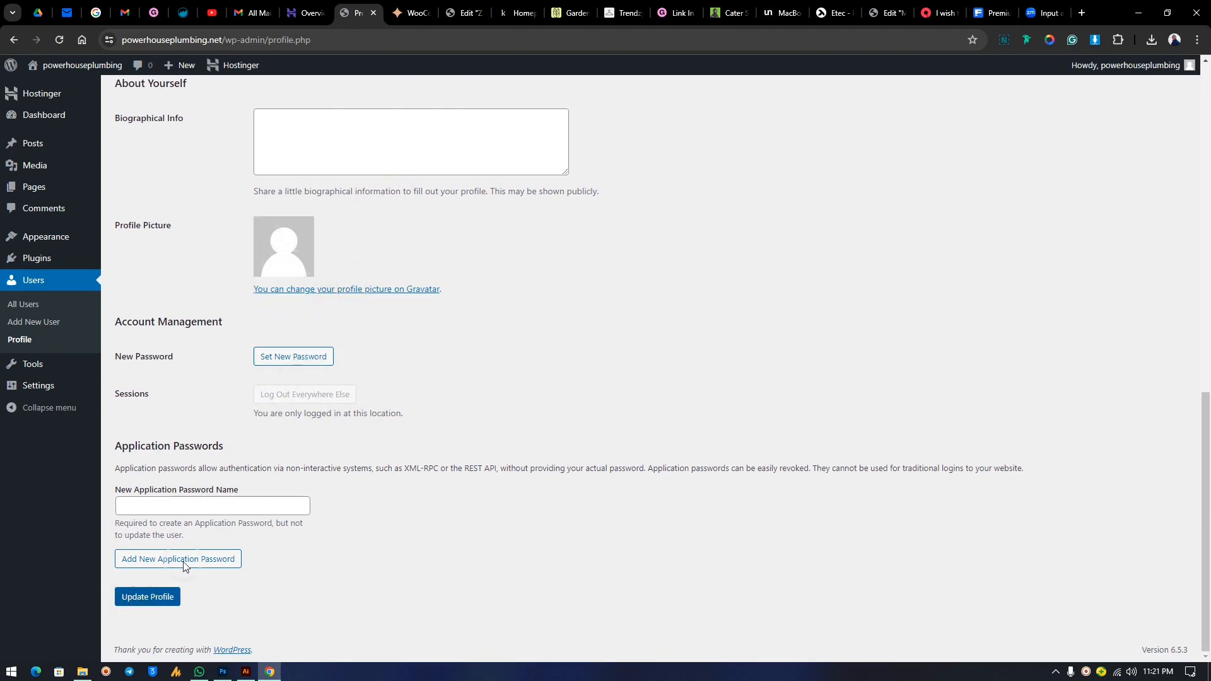
scroll(444, 284, "up", 15)
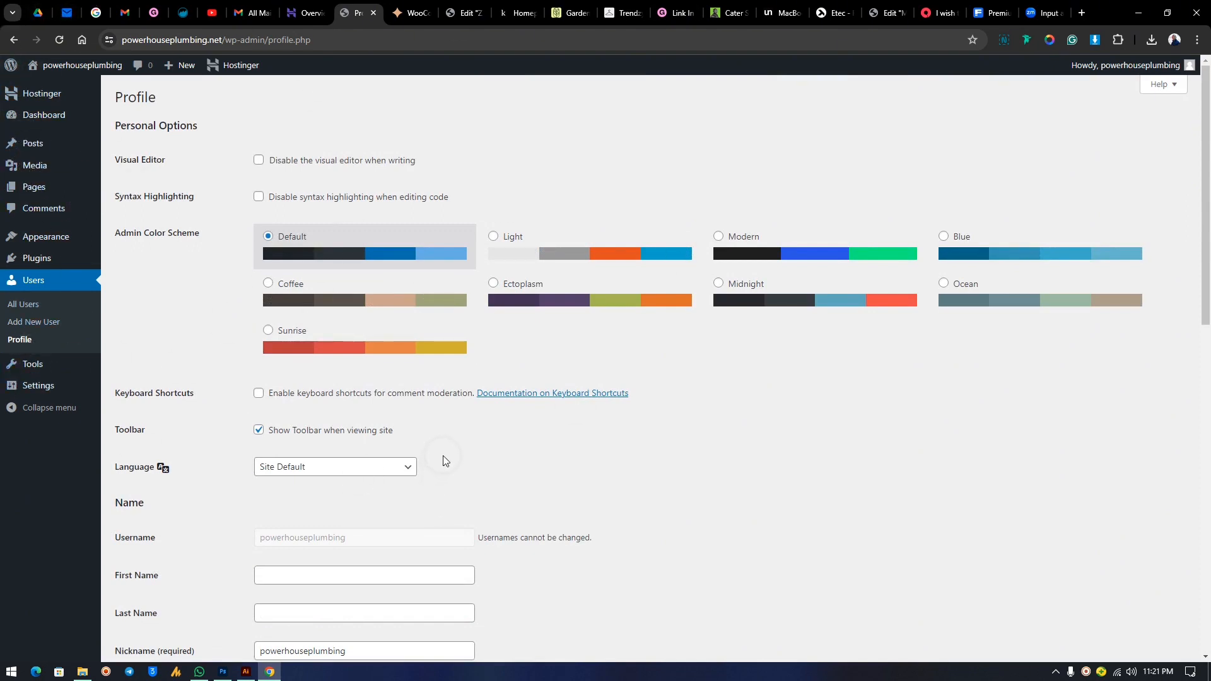
mouse_move(45, 261)
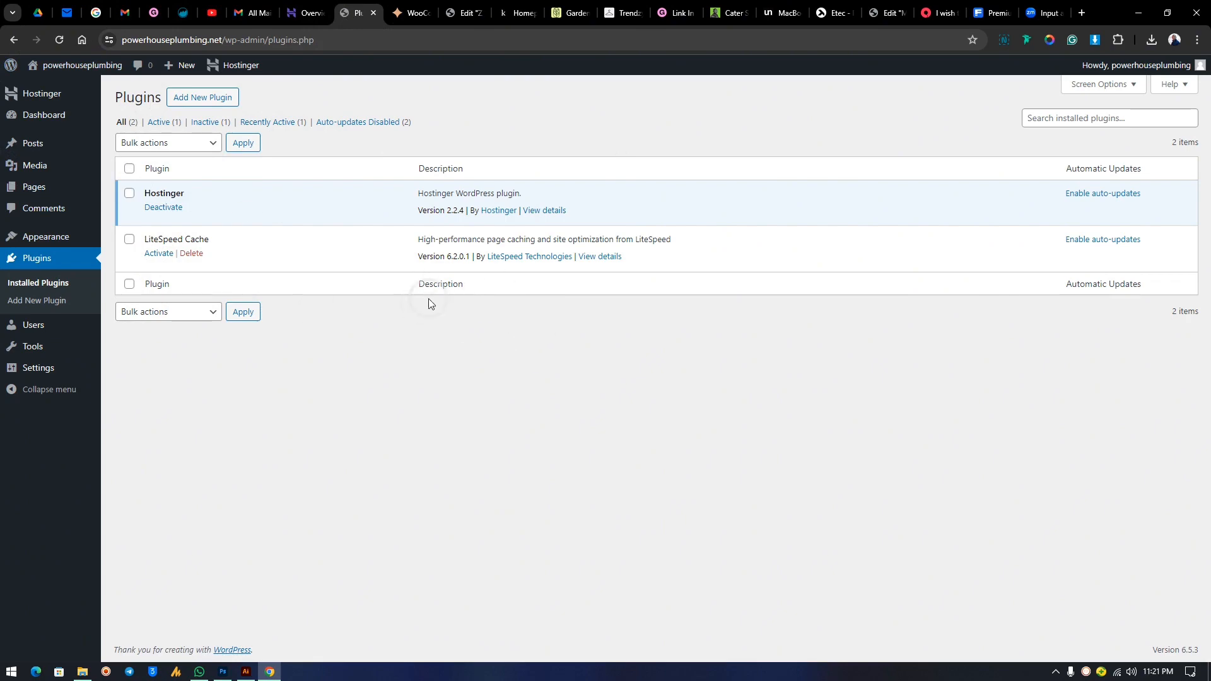
On Add Plugins, search the plugin directory for 'scroll'.
left_click(208, 97)
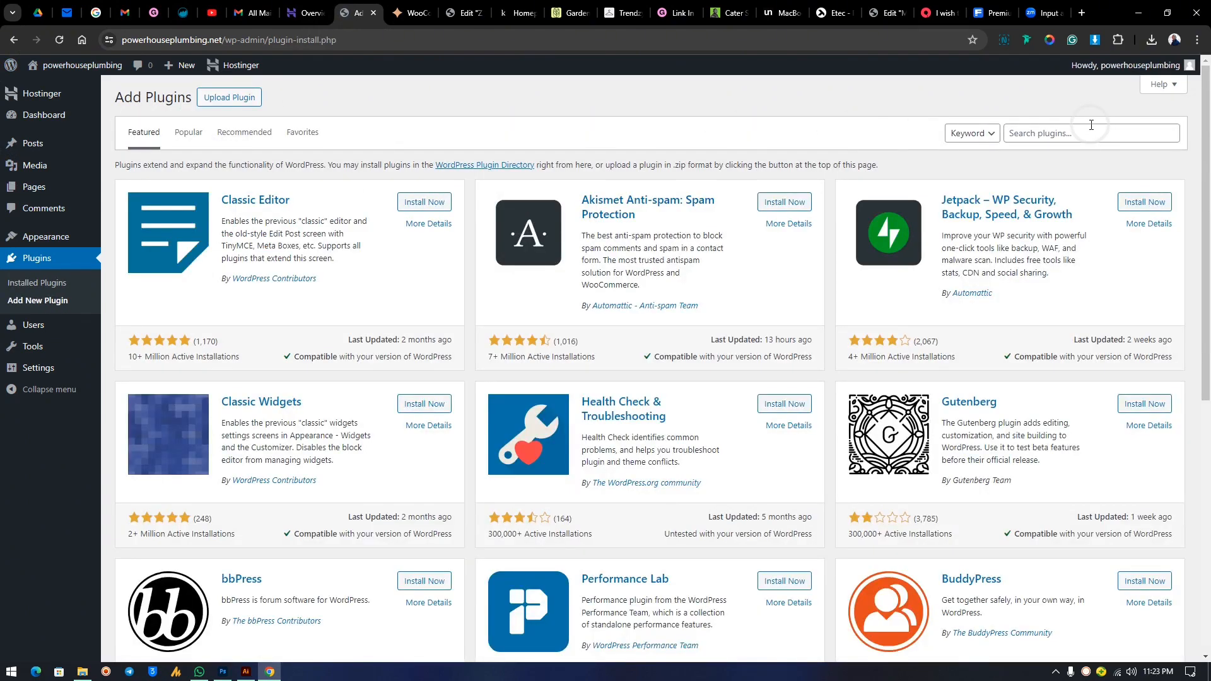
left_click(1092, 125)
left_click(1092, 256)
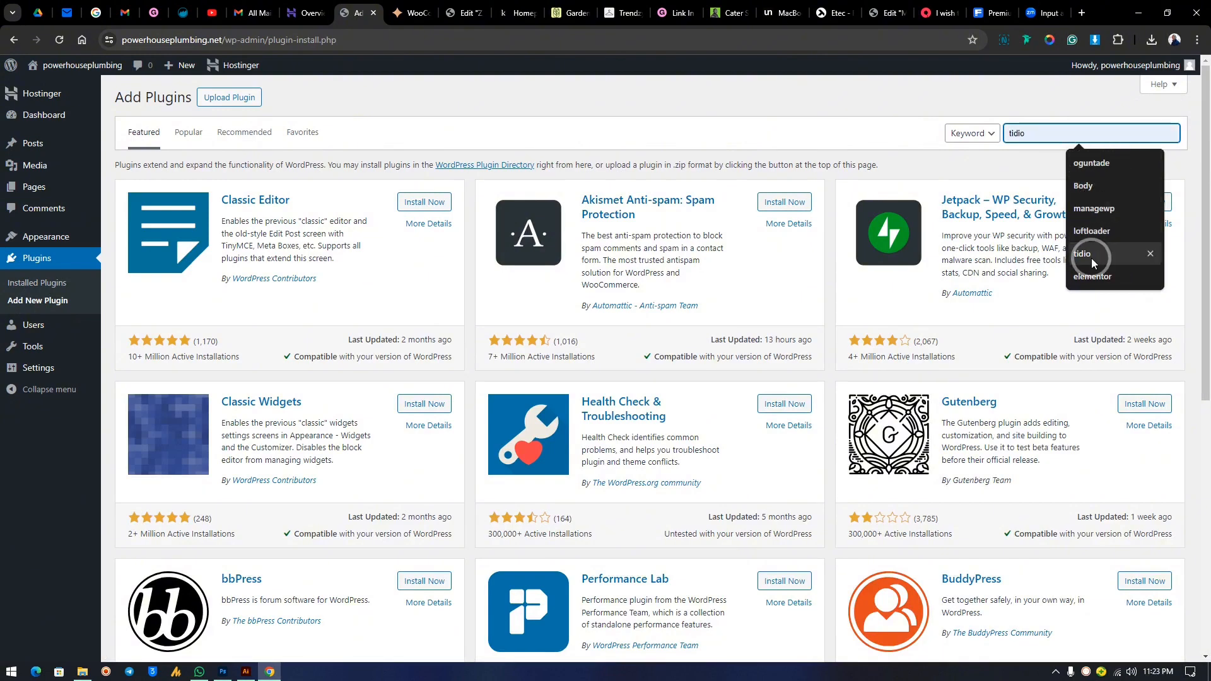
left_click(1050, 150)
left_click(1044, 133)
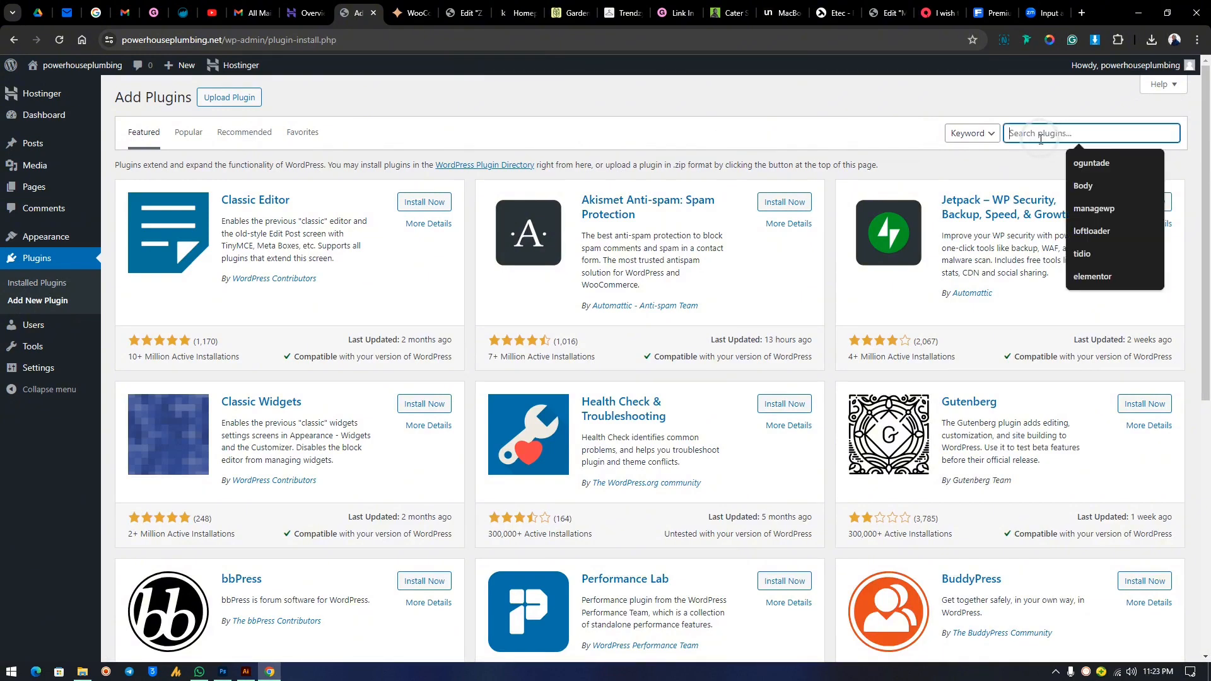
type("s")
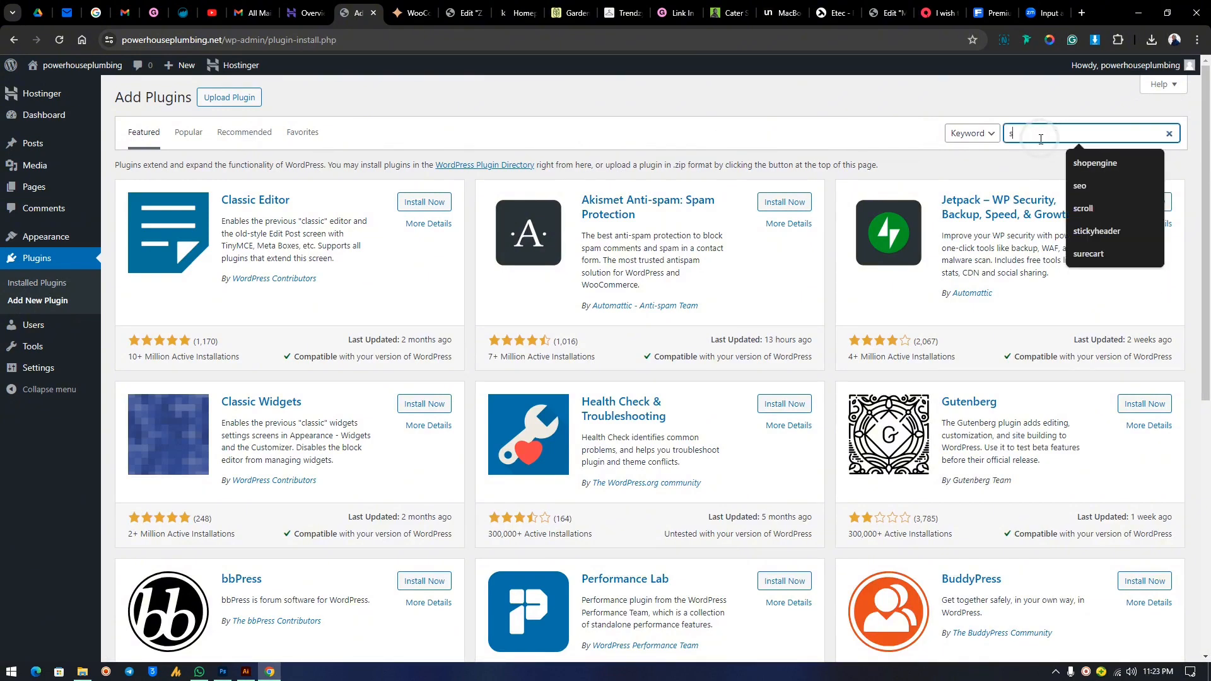
type("cro")
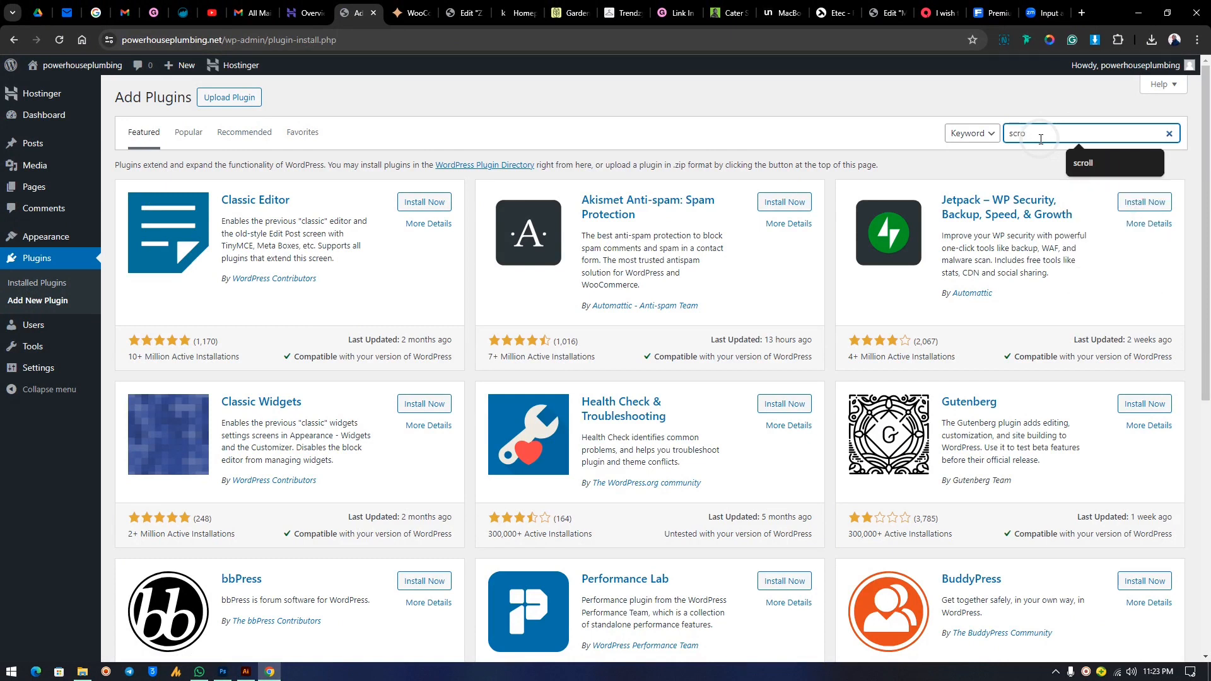
type("ll")
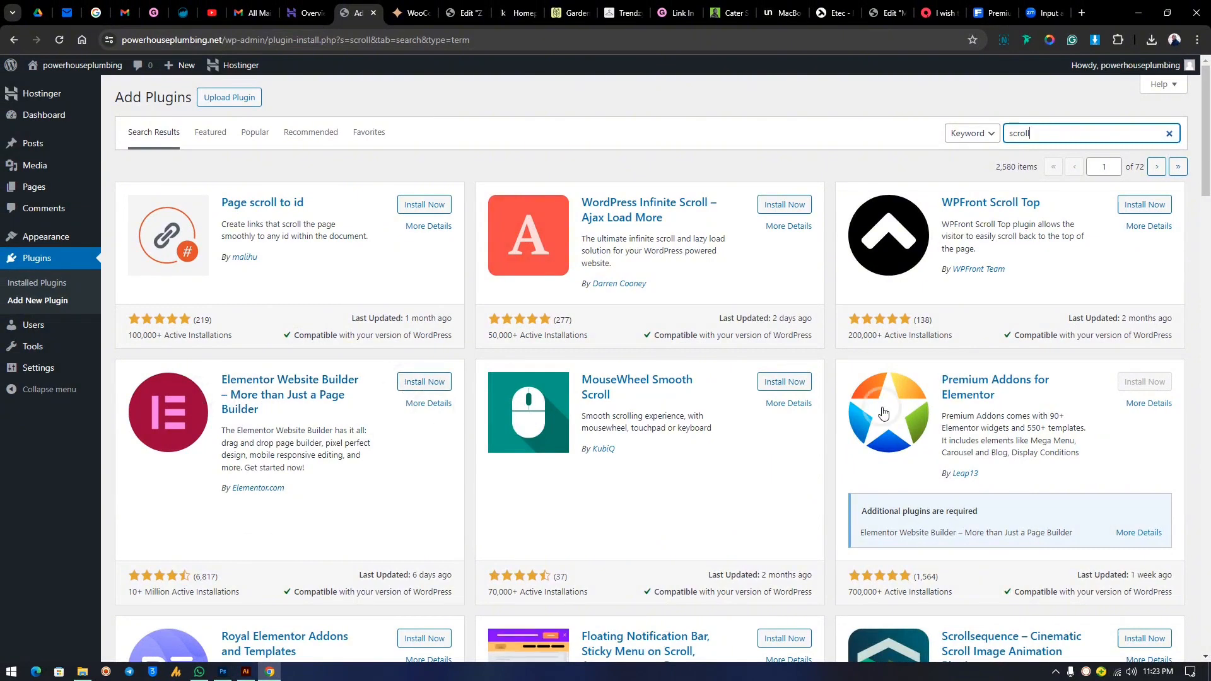
Install and activate MouseWheel Smooth Scroll, then clear the 'scroll' search term.
left_click(794, 381)
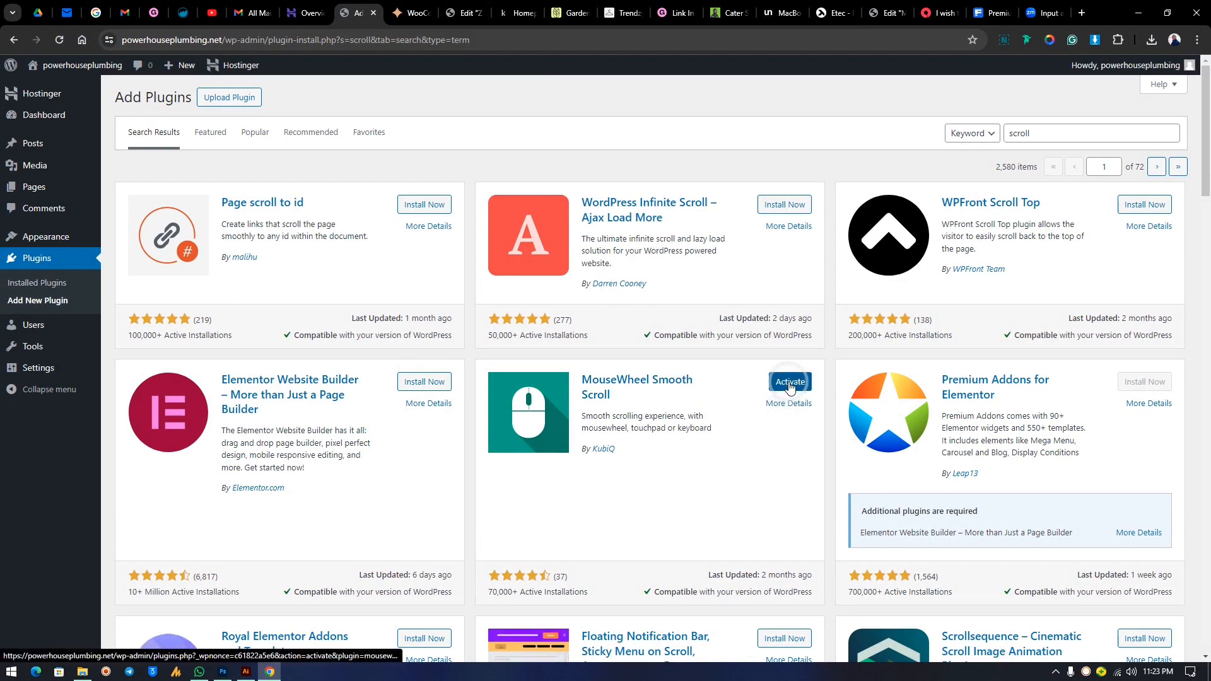
left_click(790, 383)
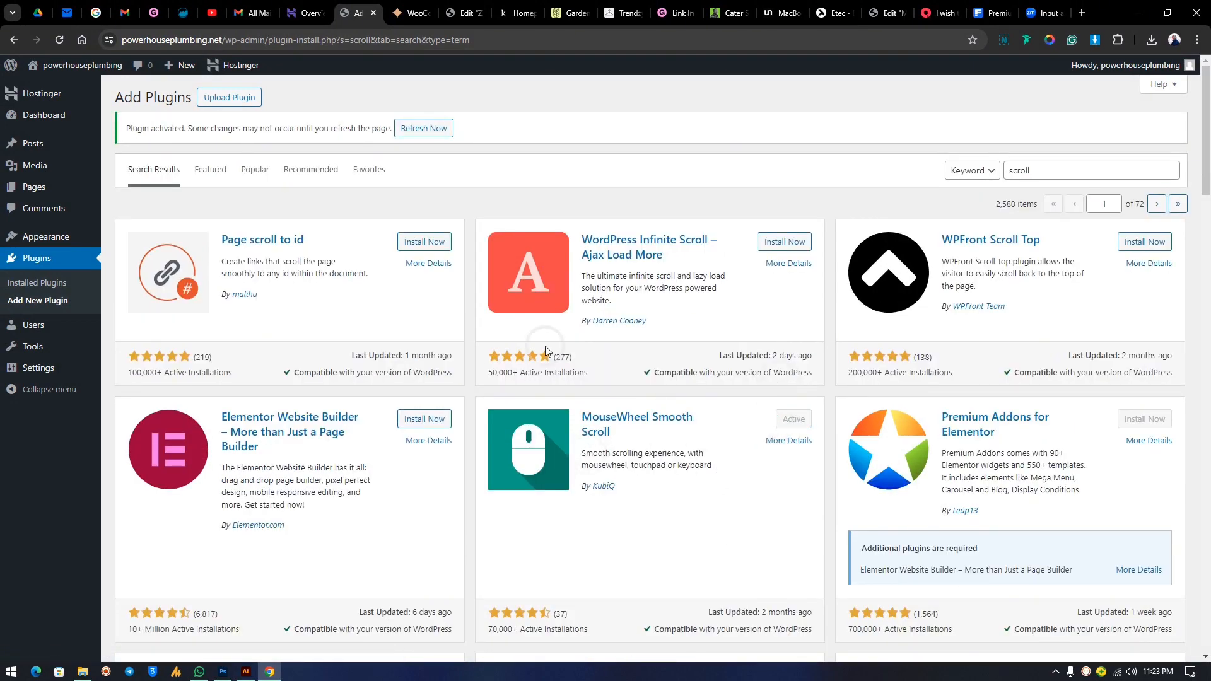
scroll(686, 305, "down", 4)
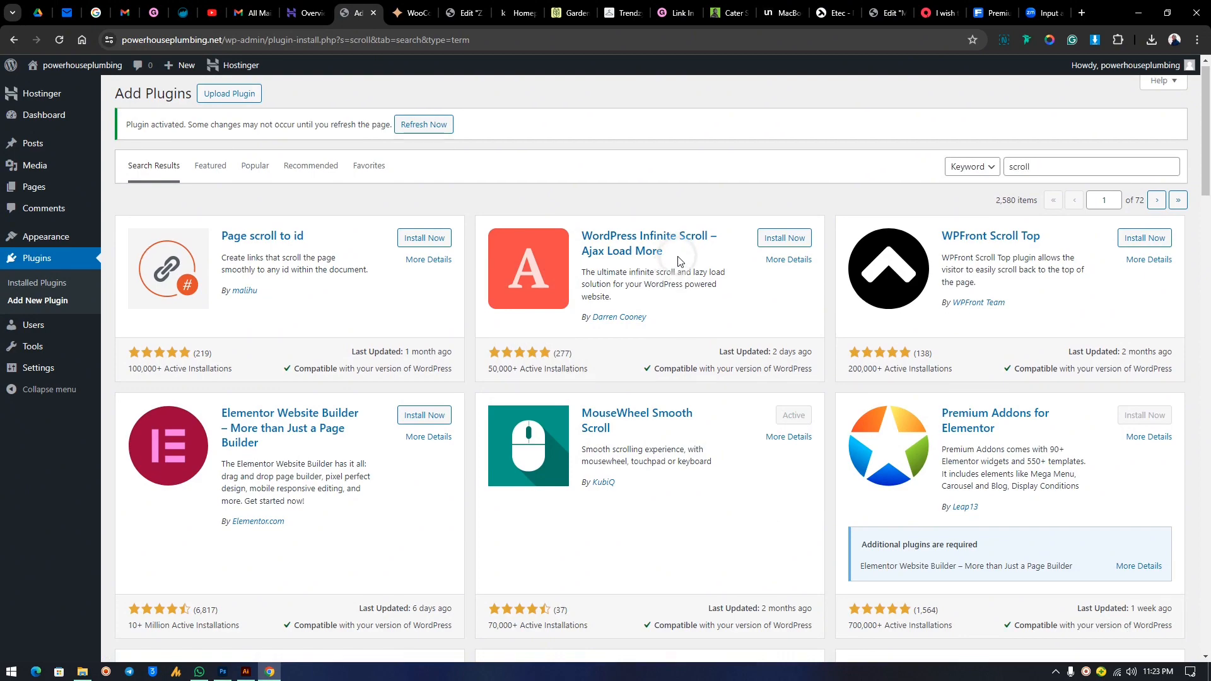
scroll(686, 305, "up", 5)
scroll(686, 304, "down", 5)
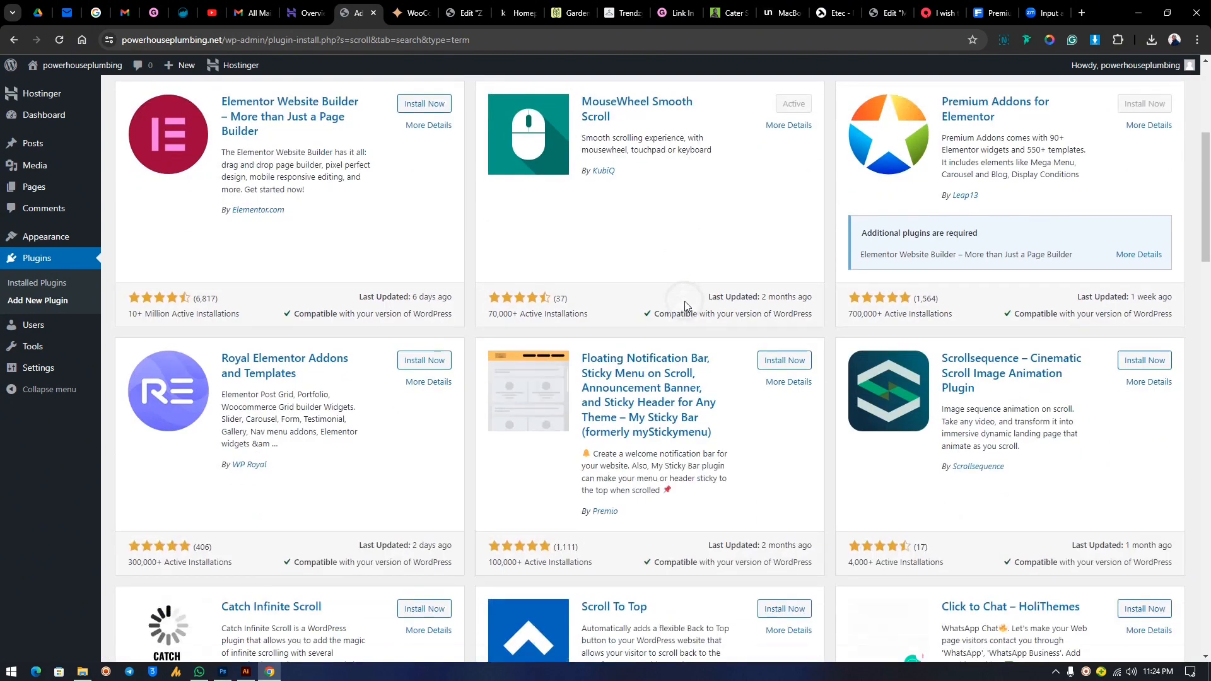
scroll(687, 303, "up", 5)
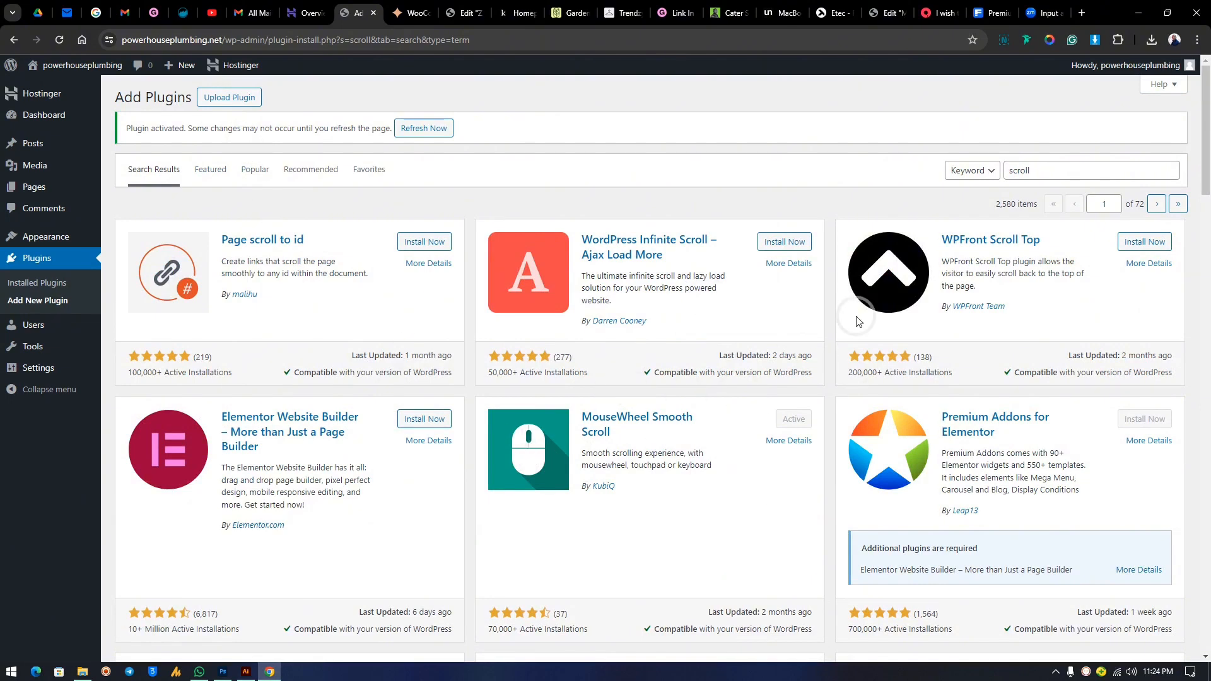
double_click(1045, 173)
key("BackSpace")
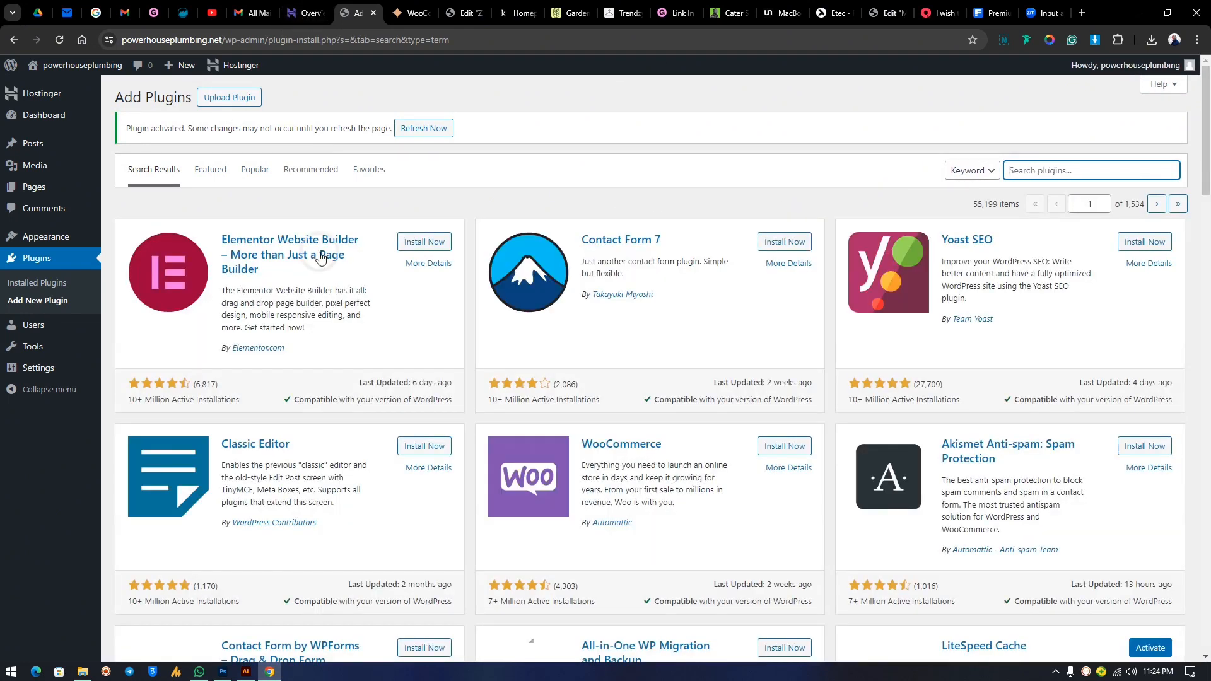
Upload oxygen.4.0.zip, install and activate Oxygen, and choose Blank Install.
left_click(230, 97)
left_click(569, 256)
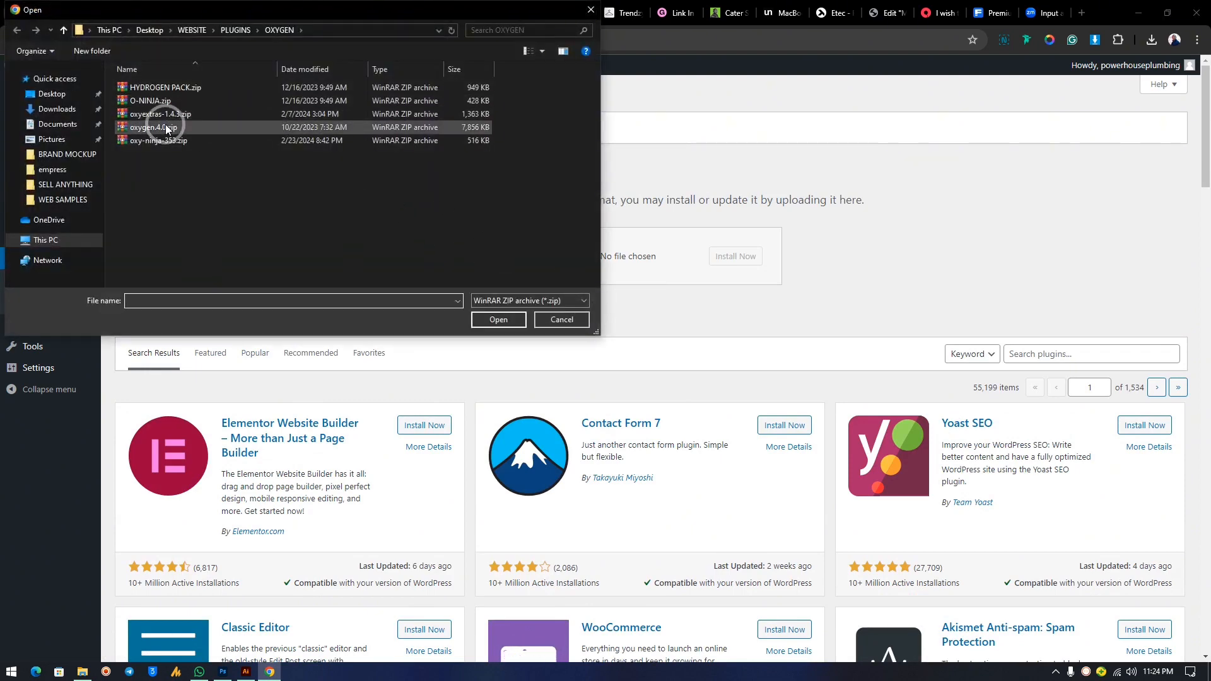
left_click(159, 126)
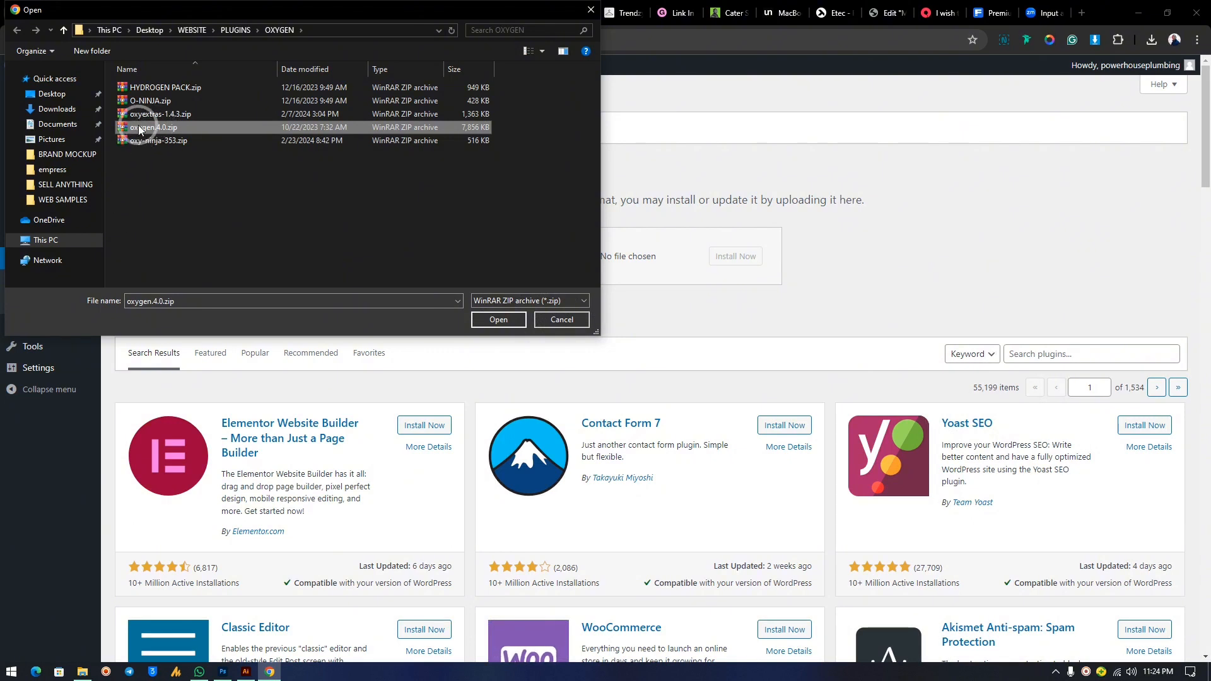
left_click(498, 322)
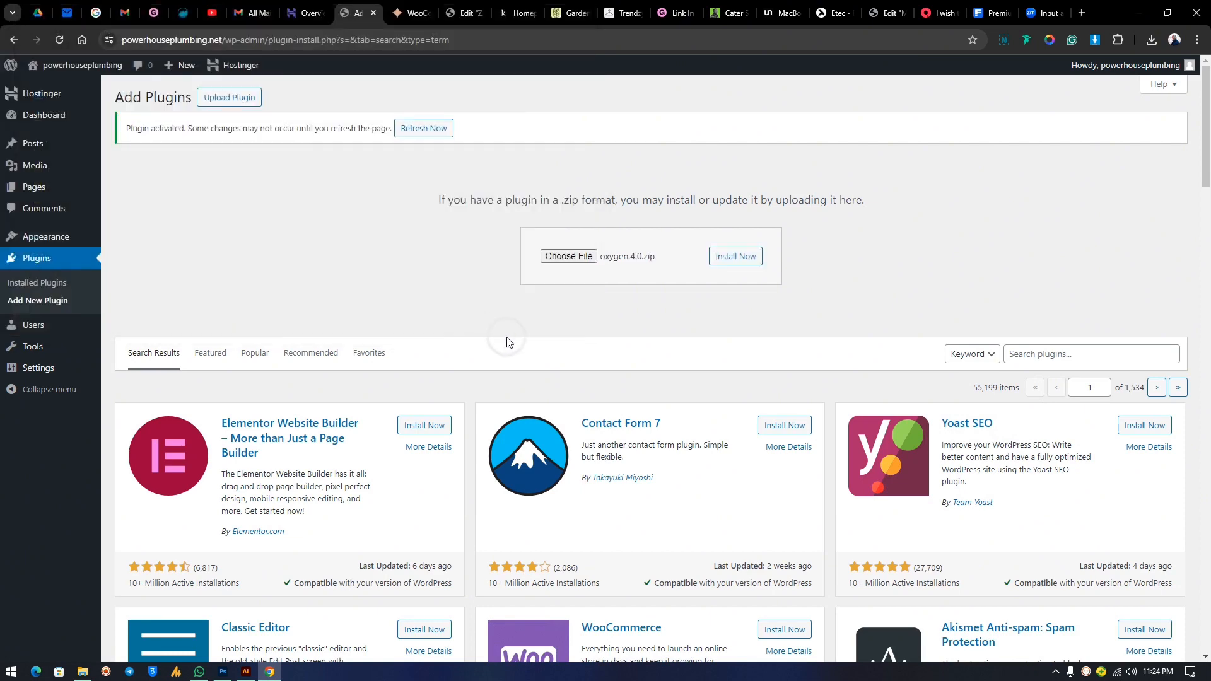
left_click(719, 256)
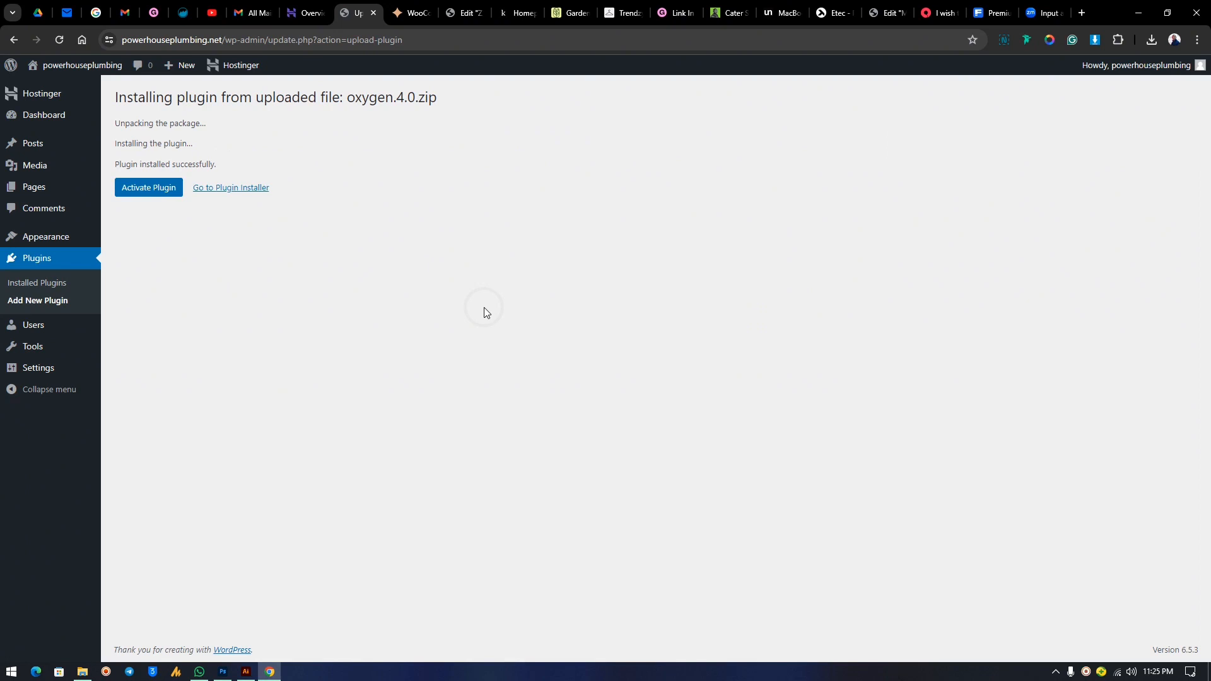
left_click(132, 193)
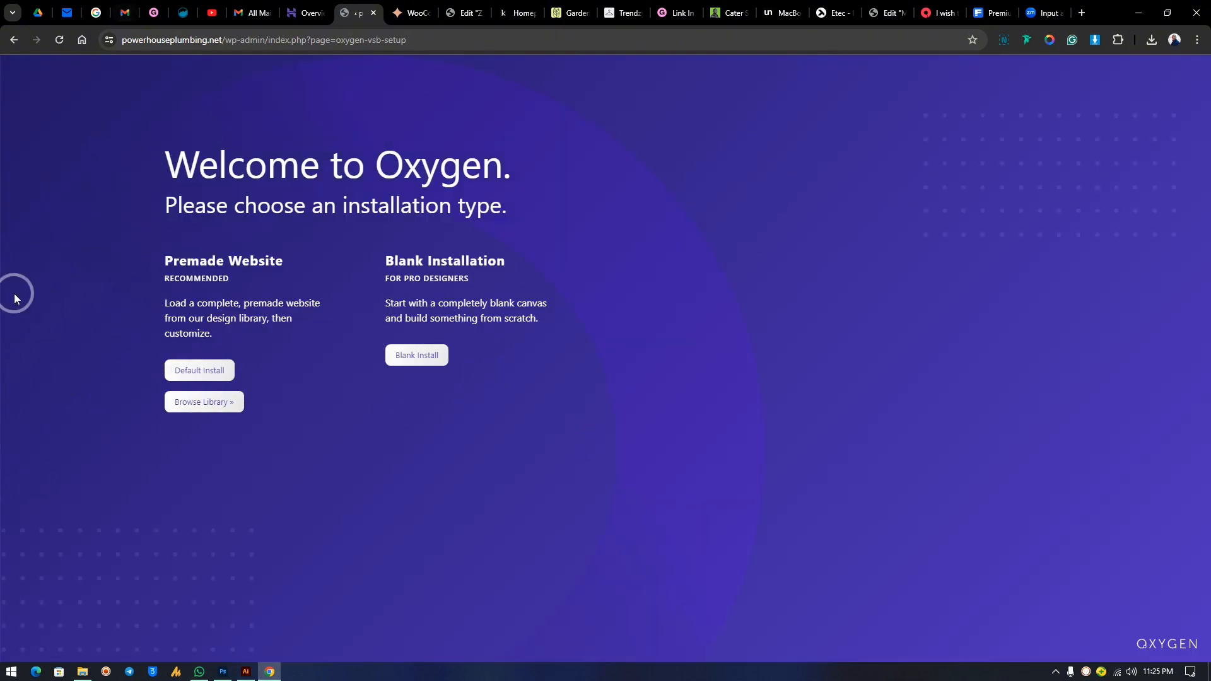
left_click(418, 357)
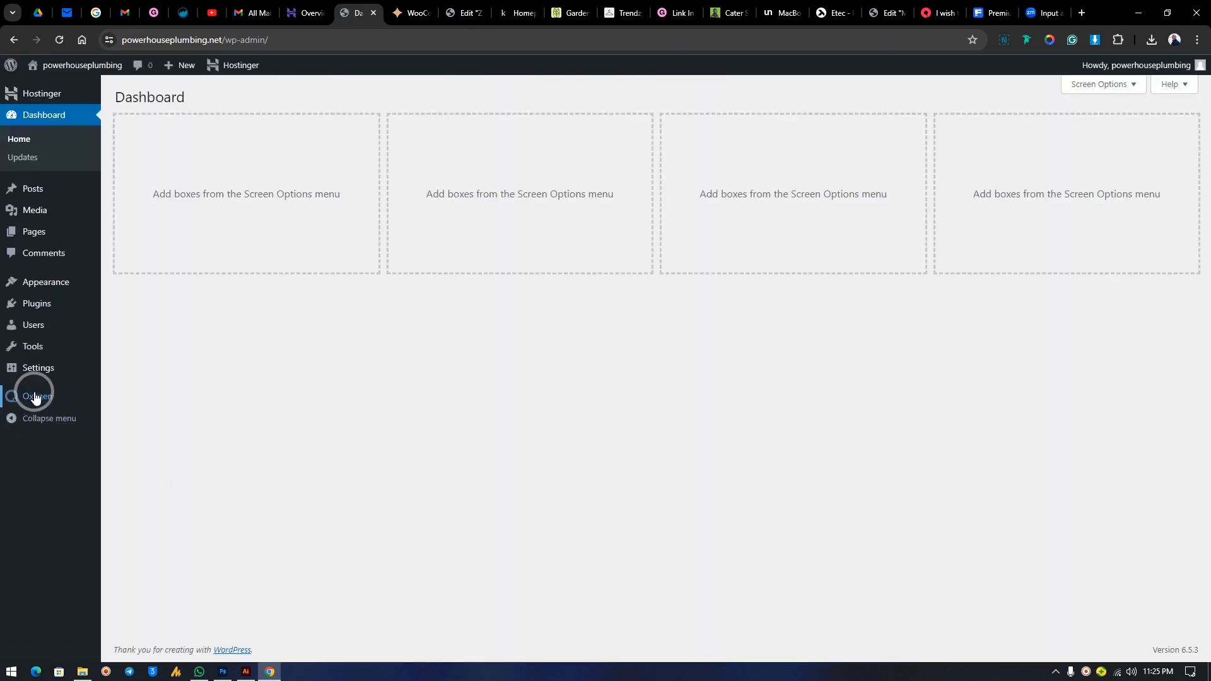
In Installed Plugins, tick MouseWheel Smooth Scroll and Oxygen, try Deactivate, then reset bulk action to none.
mouse_move(35, 394)
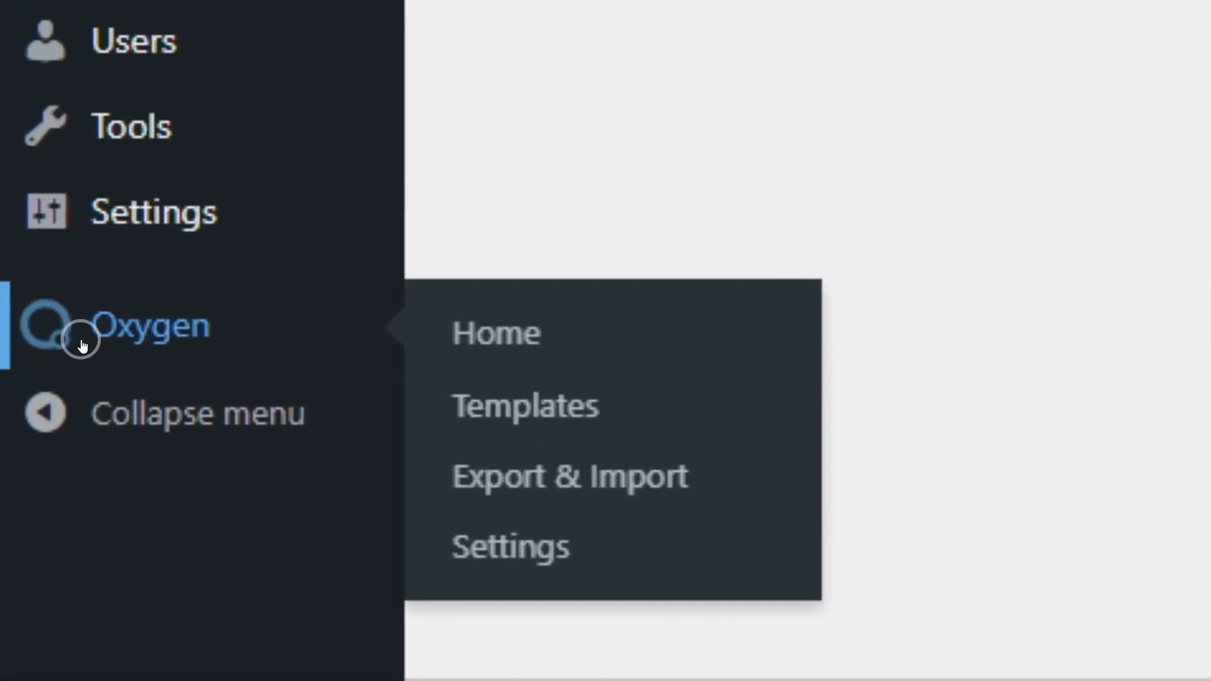
left_click(54, 389)
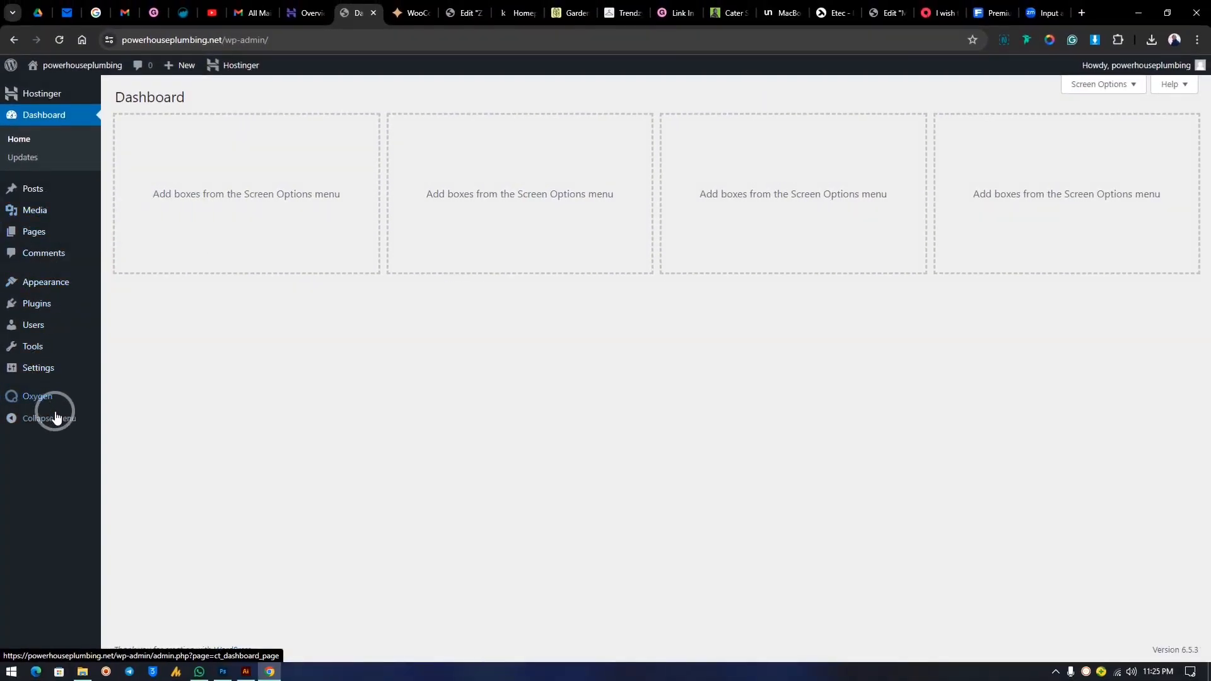
mouse_move(29, 309)
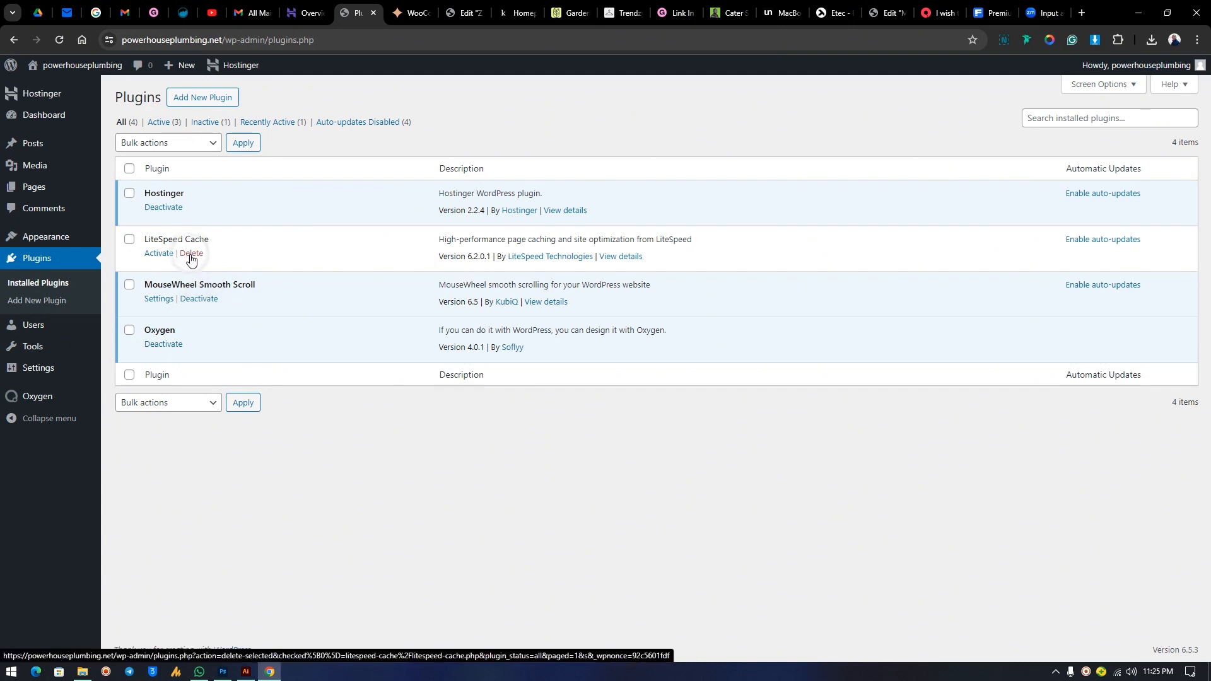
left_click(130, 286)
left_click(129, 330)
left_click(165, 144)
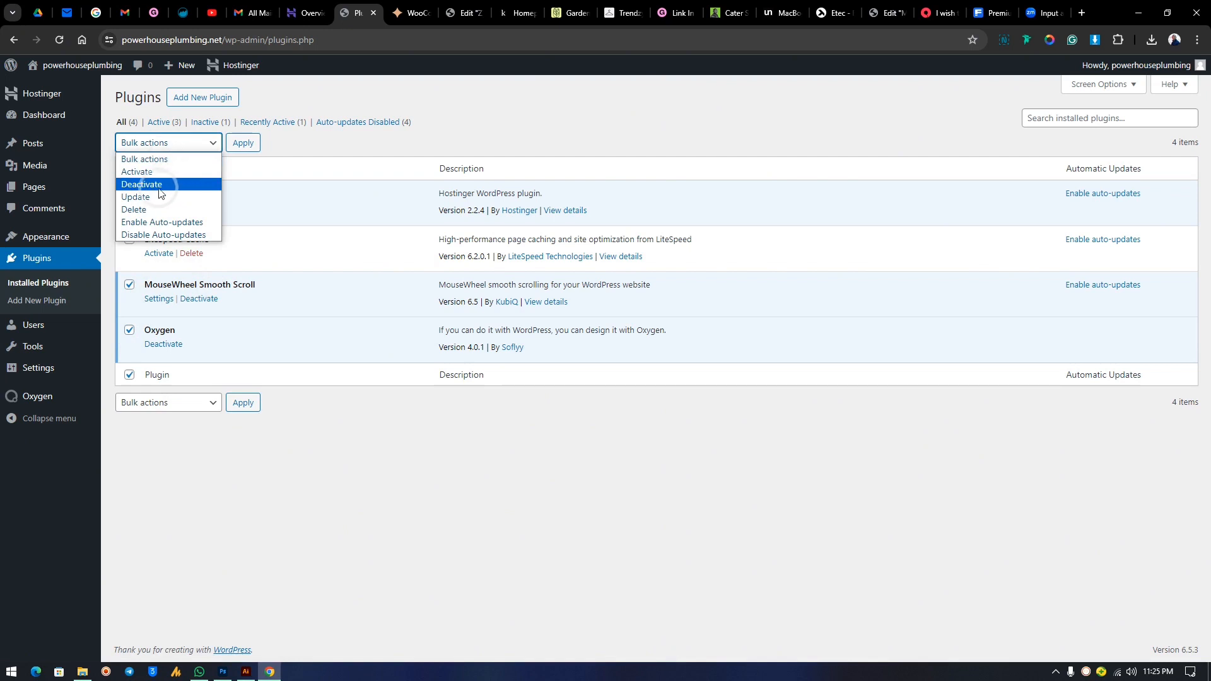
left_click(158, 193)
left_click(211, 144)
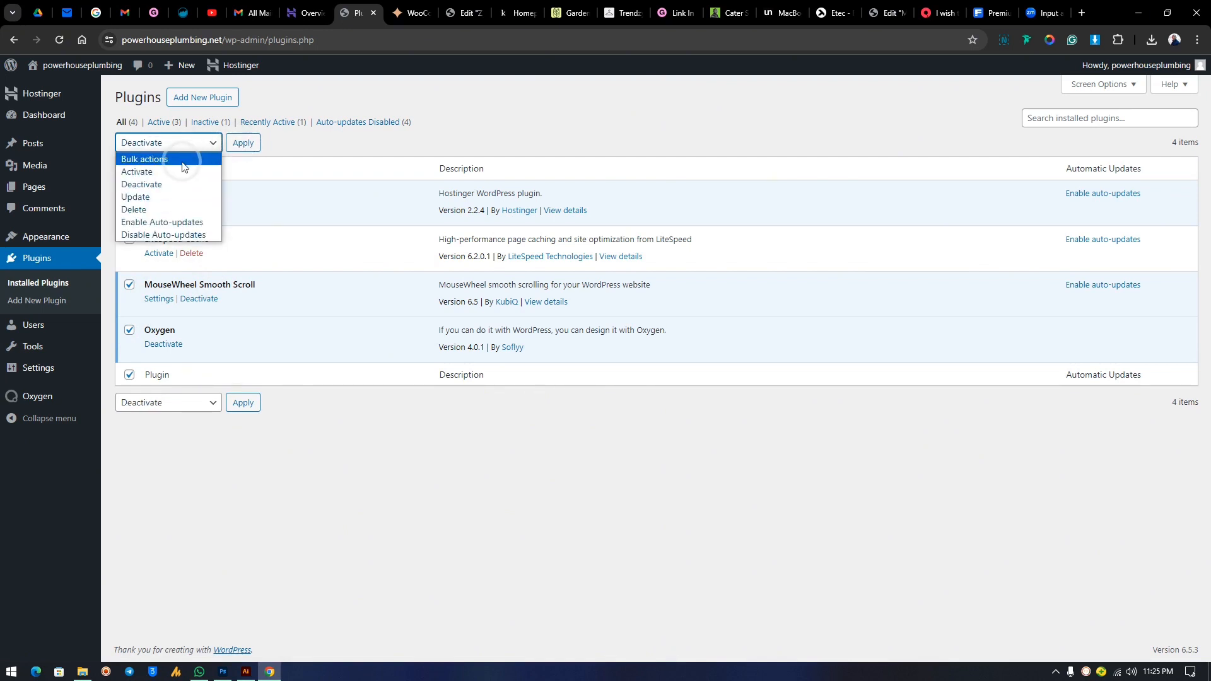
left_click(182, 161)
Go to Oxygen's Settings page from the admin sidebar.
left_click(35, 398)
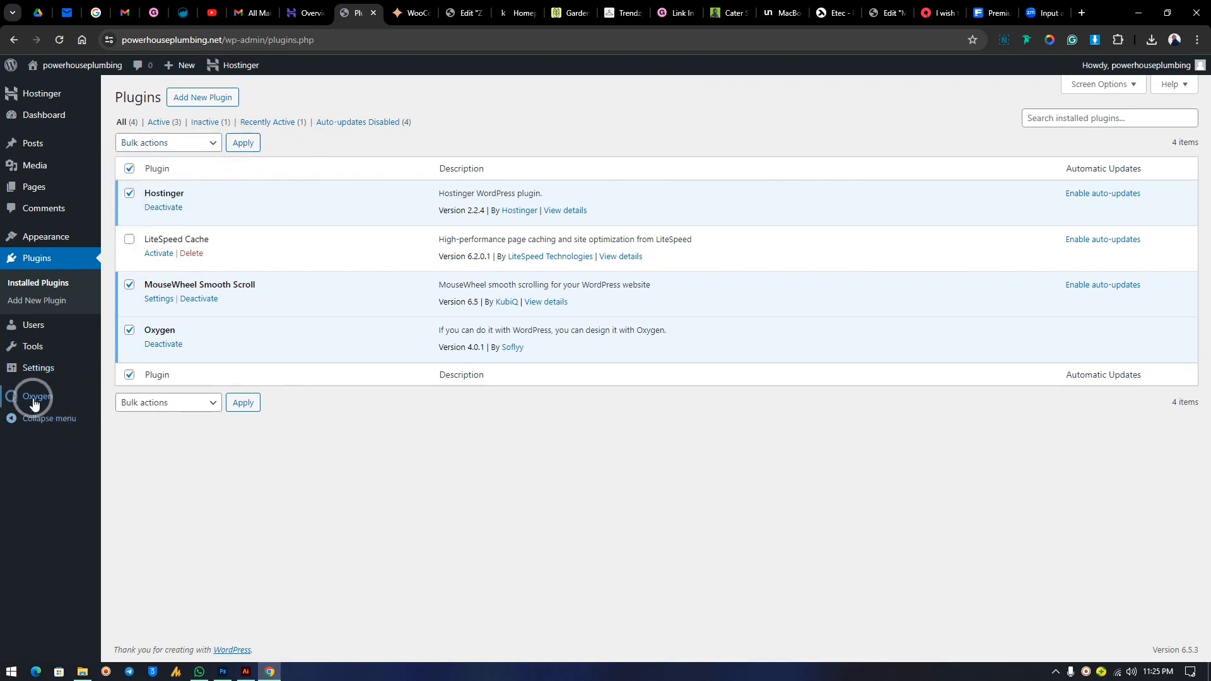
mouse_move(35, 404)
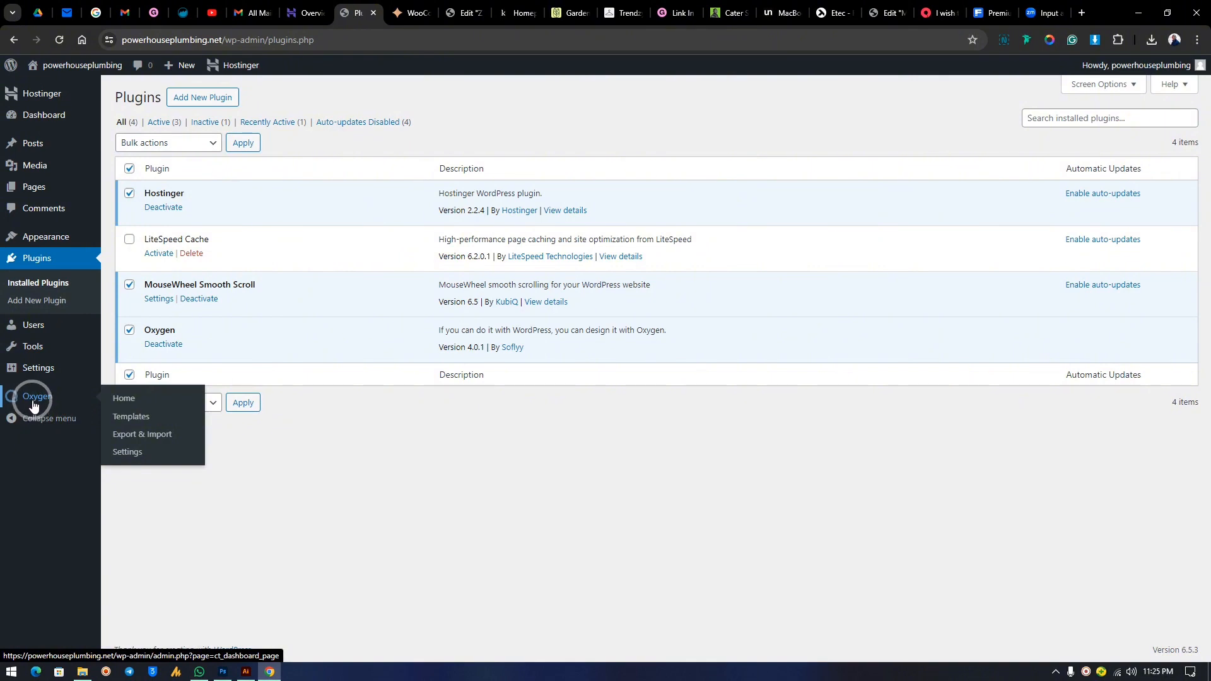
left_click(130, 453)
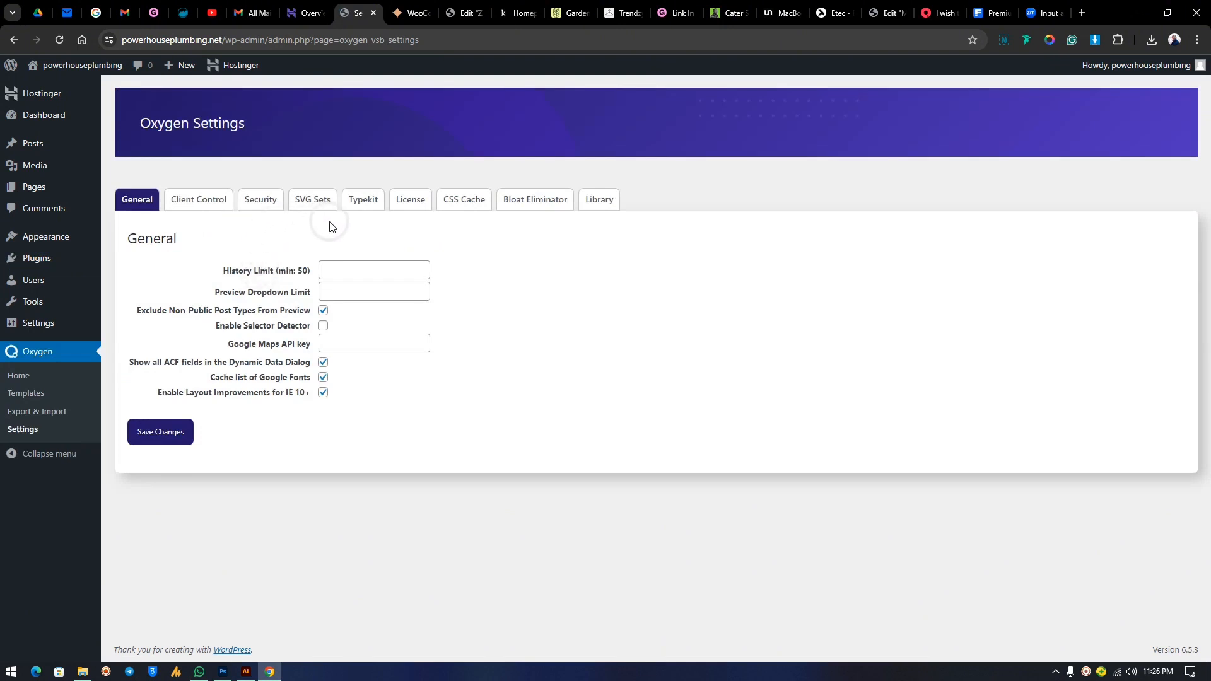
Enter the Oxygen license key and save it for validation.
left_click(418, 200)
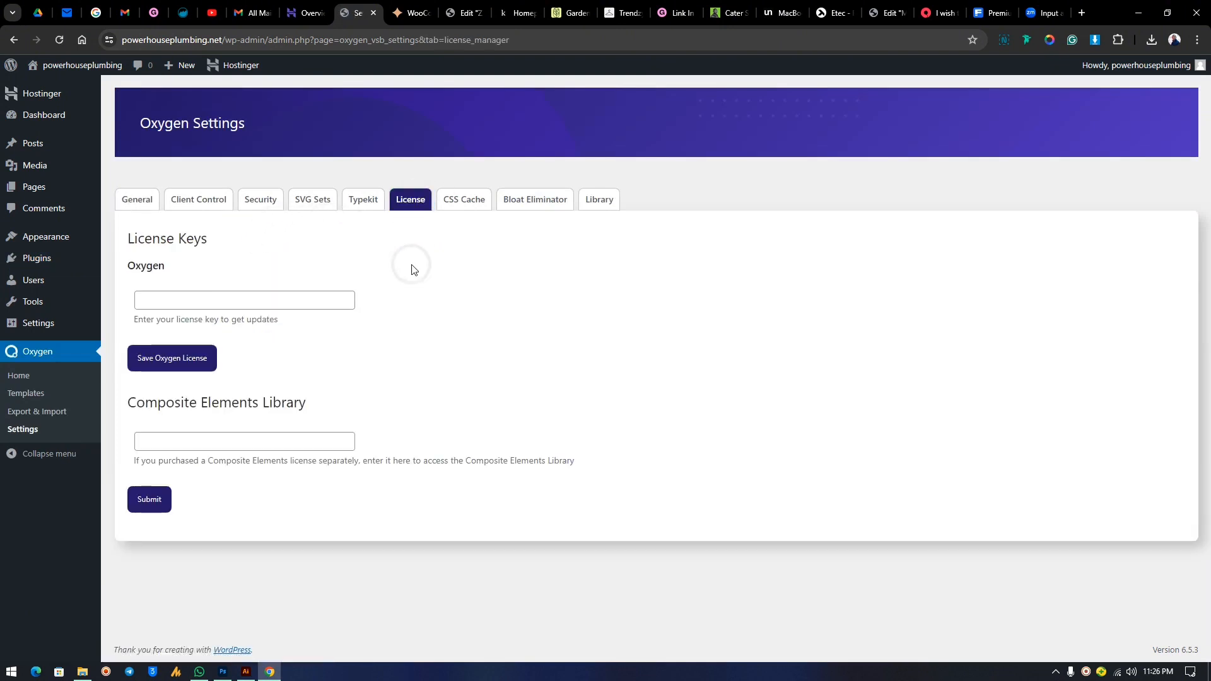
left_click(154, 300)
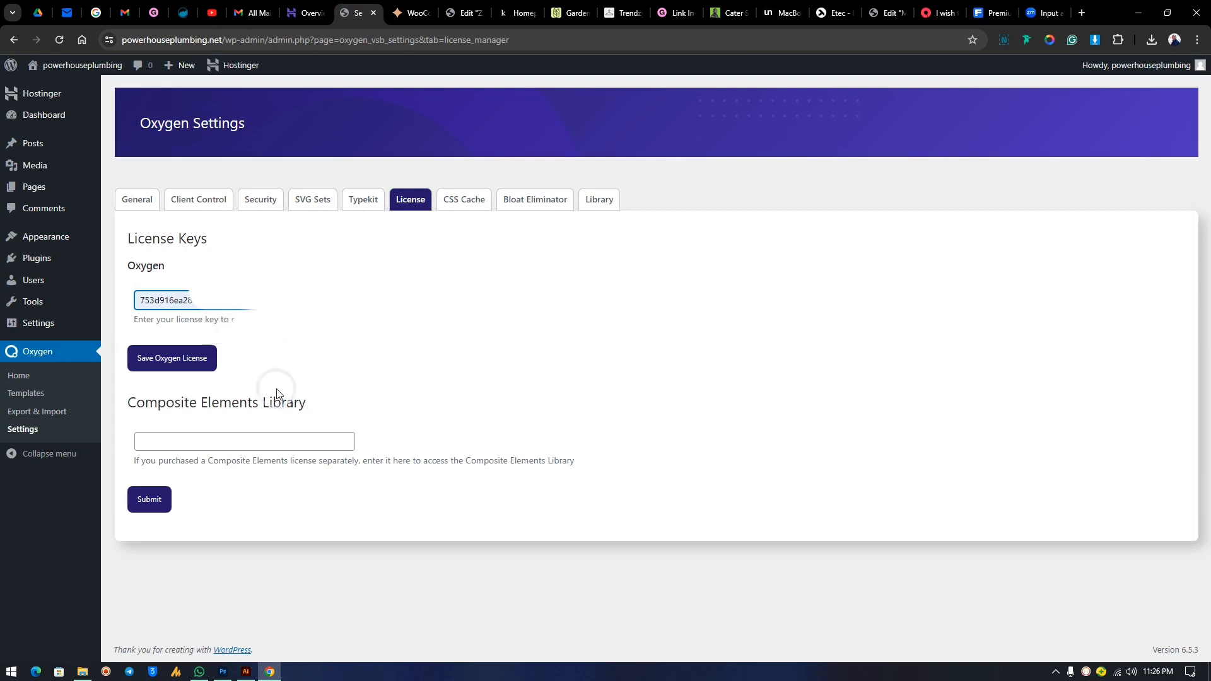
left_click(177, 359)
left_click(177, 360)
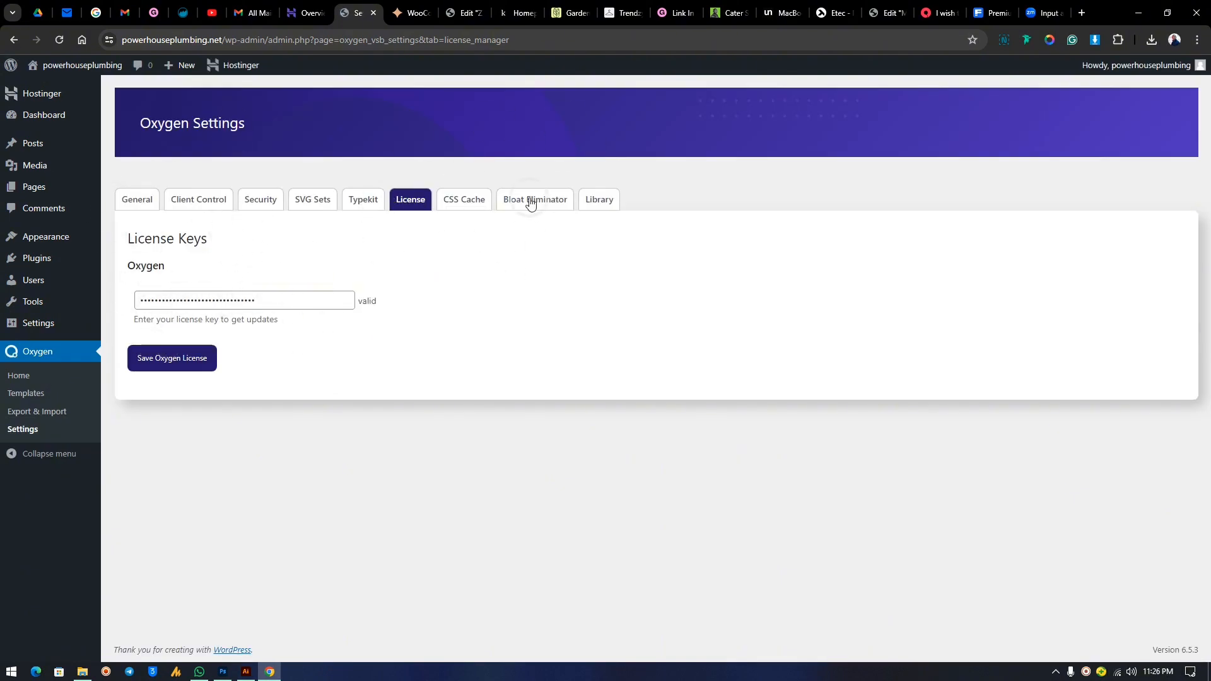
Enable 3rd Party Design Sets in Oxygen's Library settings and save.
left_click(611, 204)
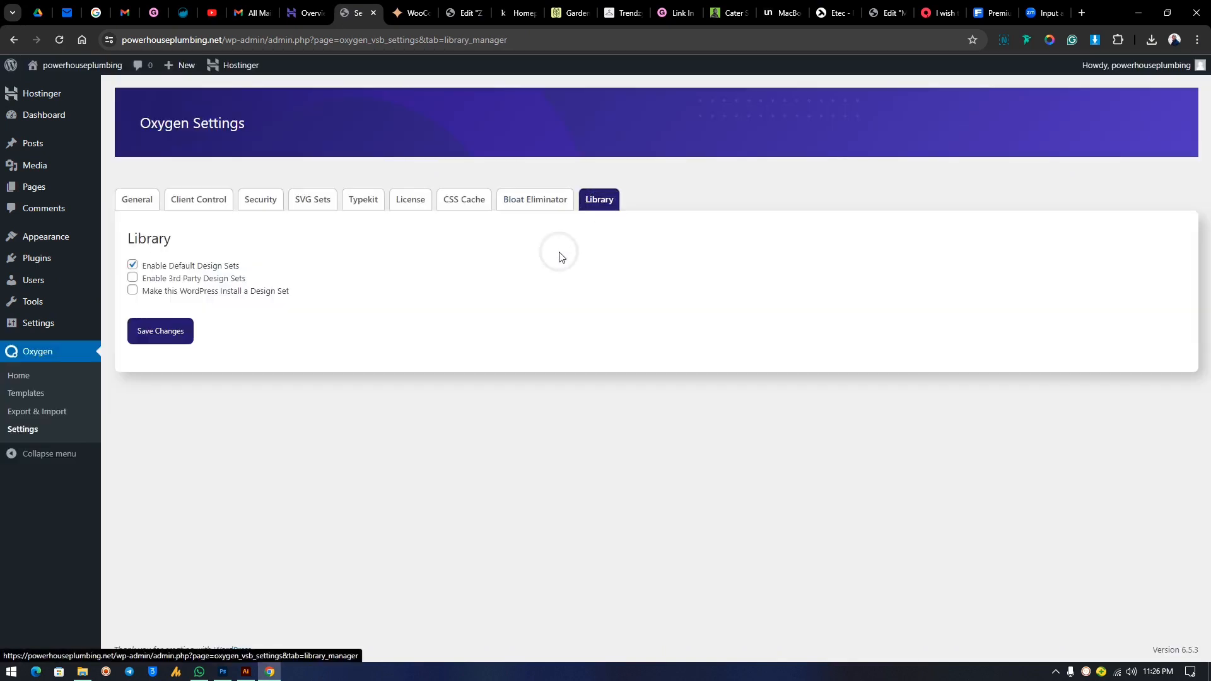
left_click(132, 278)
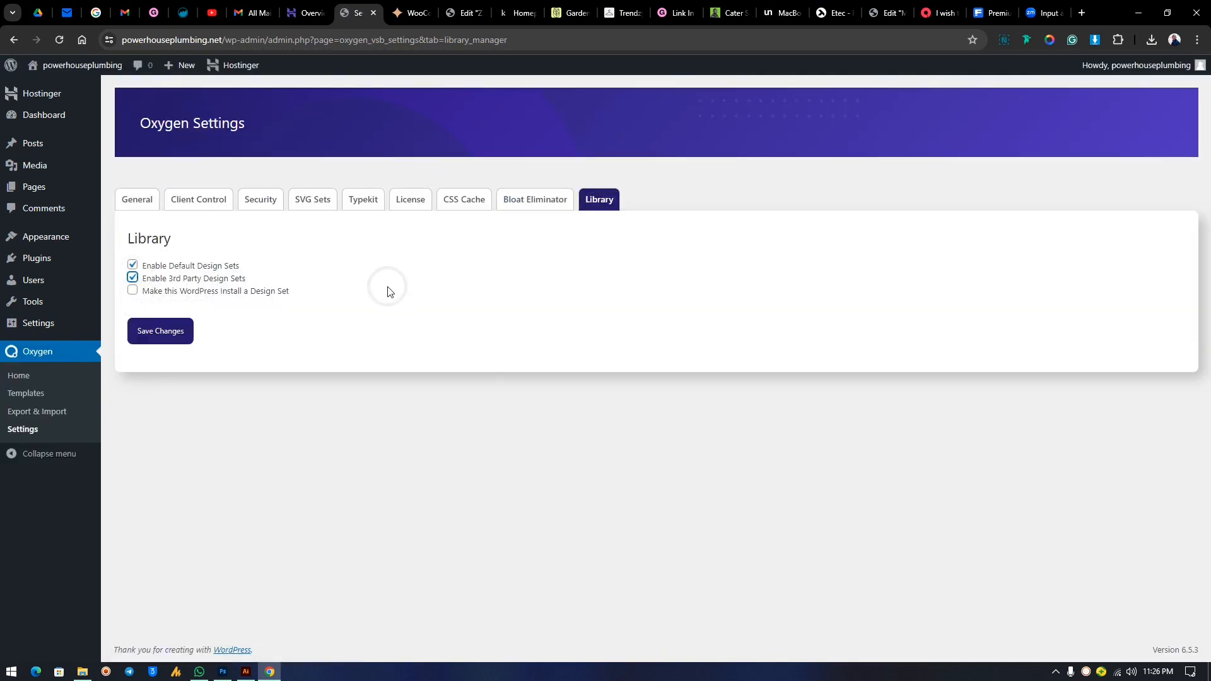
left_click(162, 332)
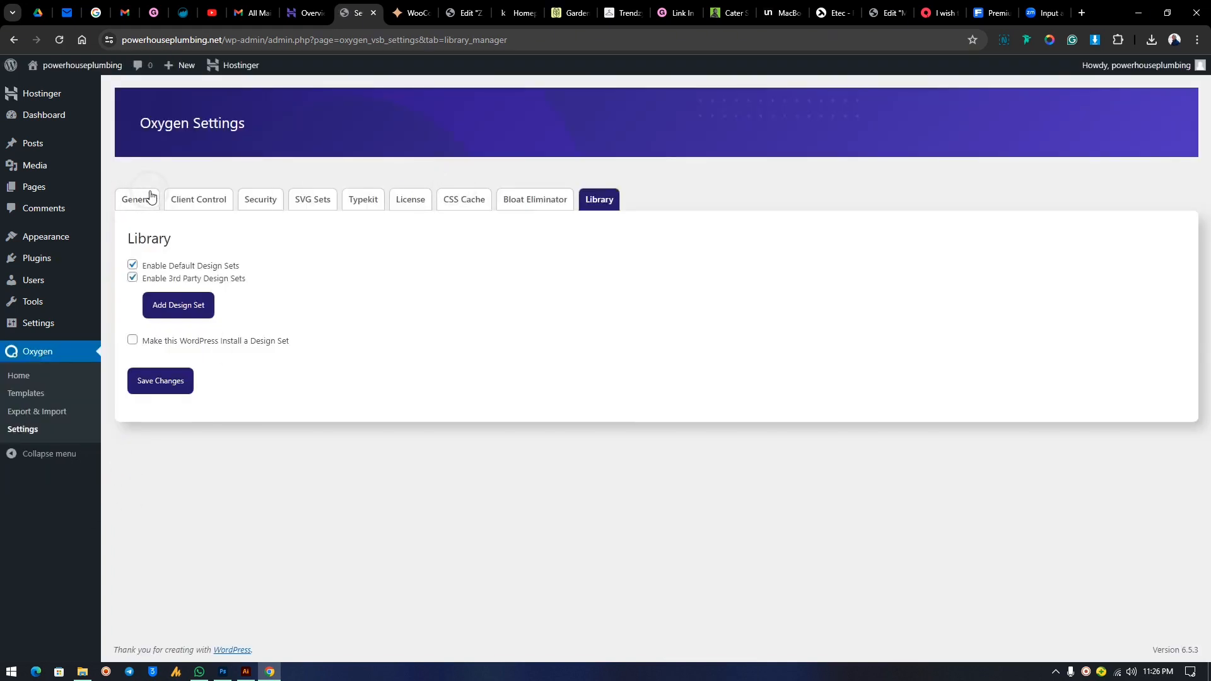
Regenerate Oxygen's universal CSS cache from the CSS Cache settings.
left_click(204, 207)
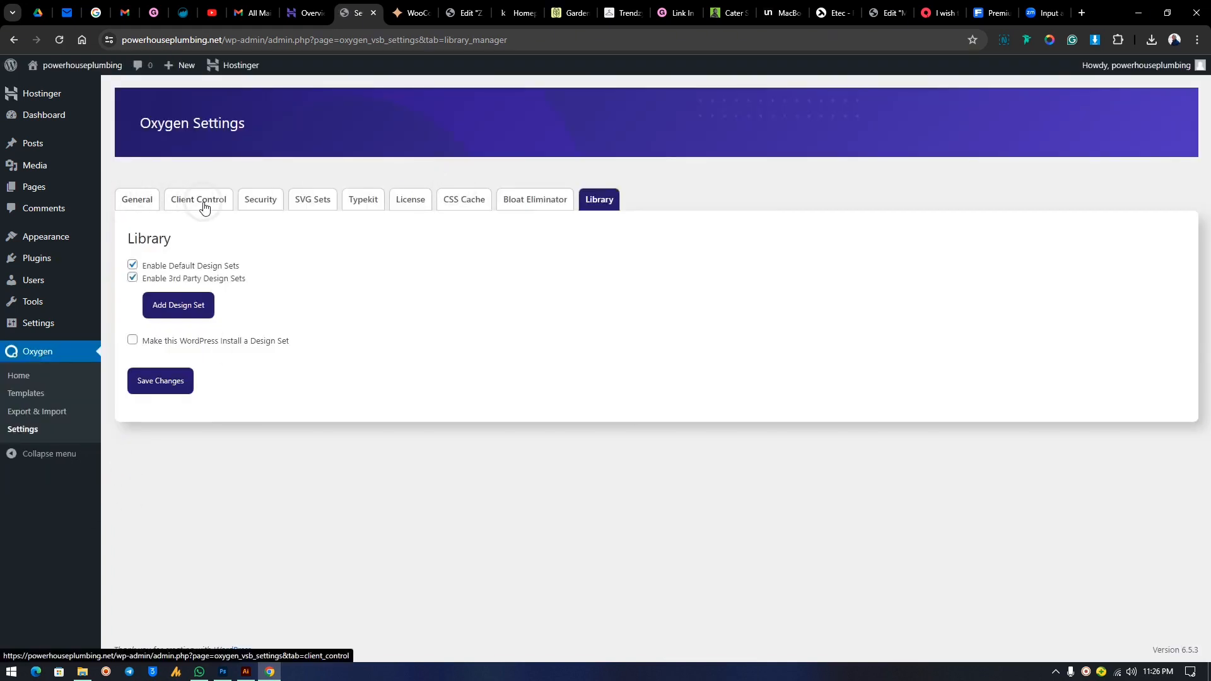
left_click(143, 210)
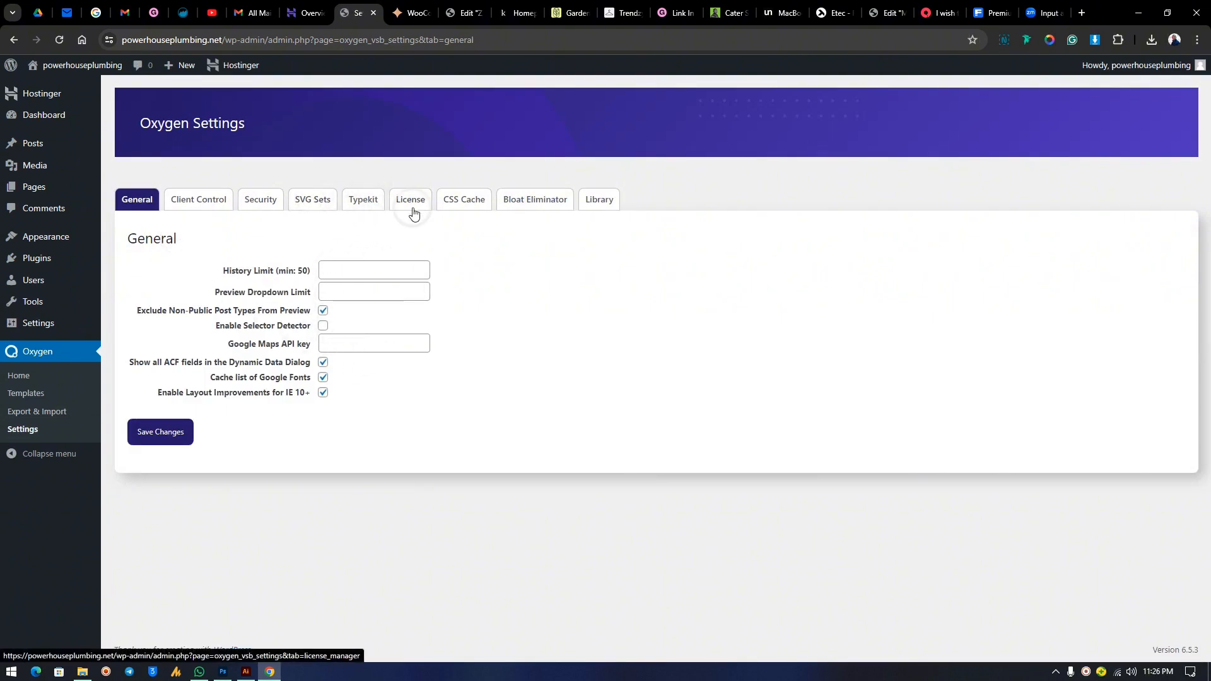
left_click(471, 200)
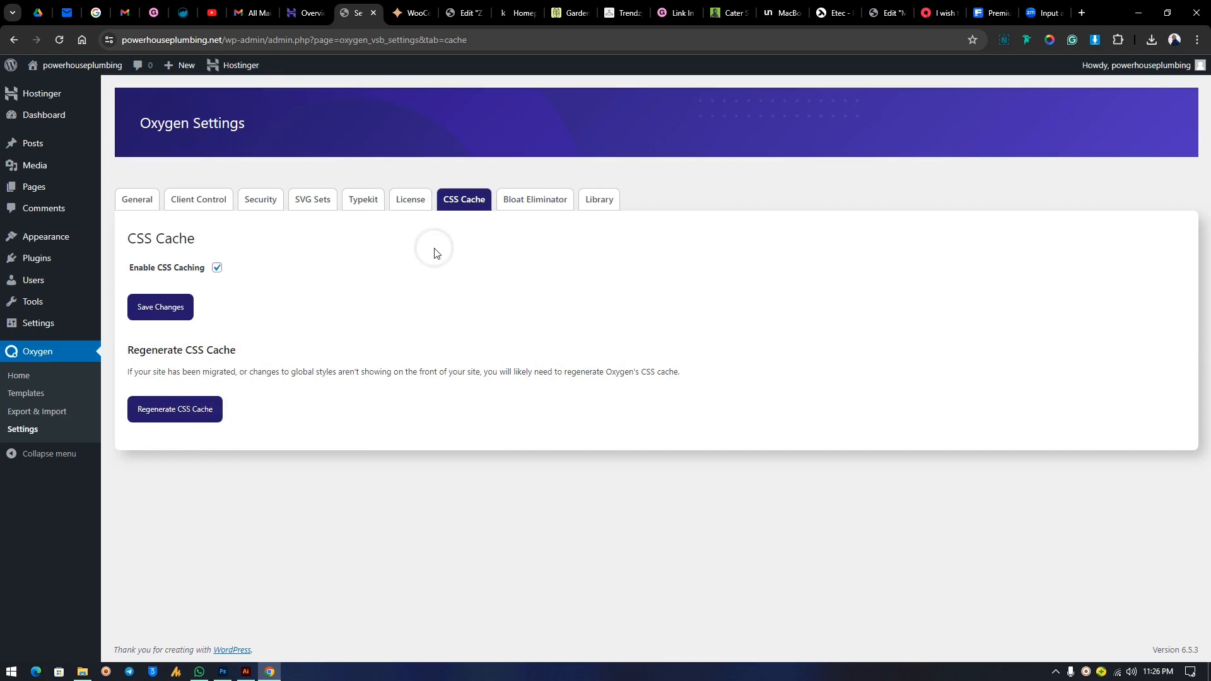
left_click(176, 411)
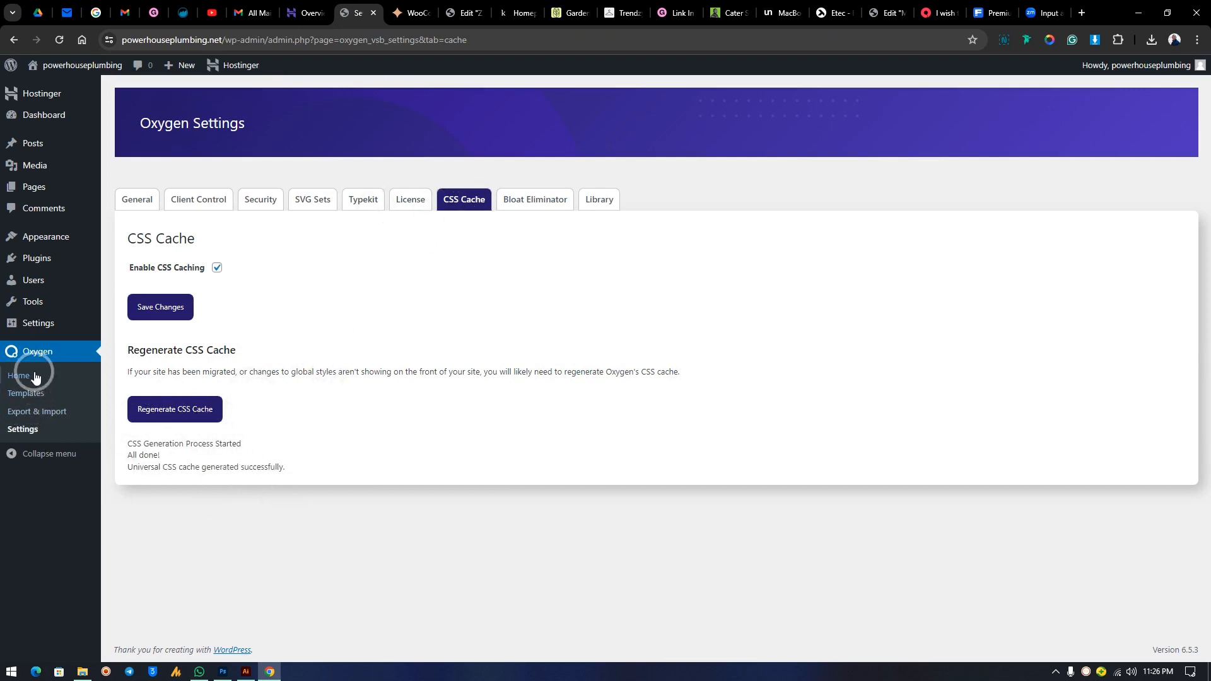
Go from the Pages list to Oxygen's Templates list.
left_click(36, 194)
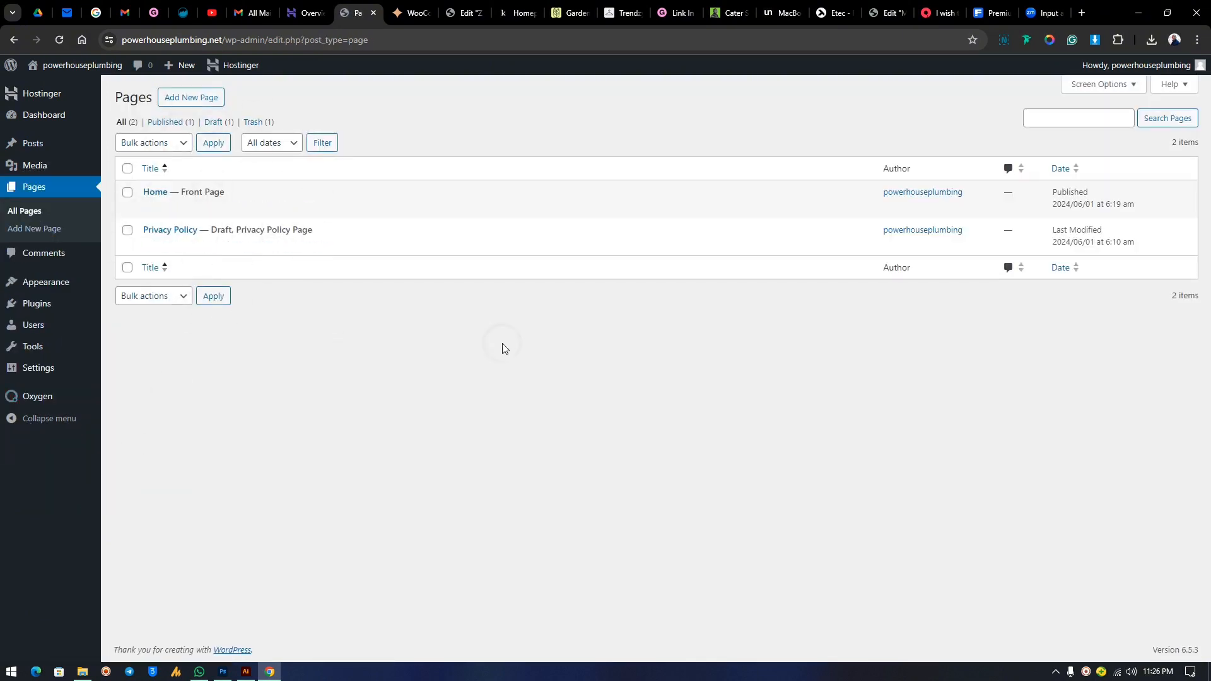
mouse_move(36, 369)
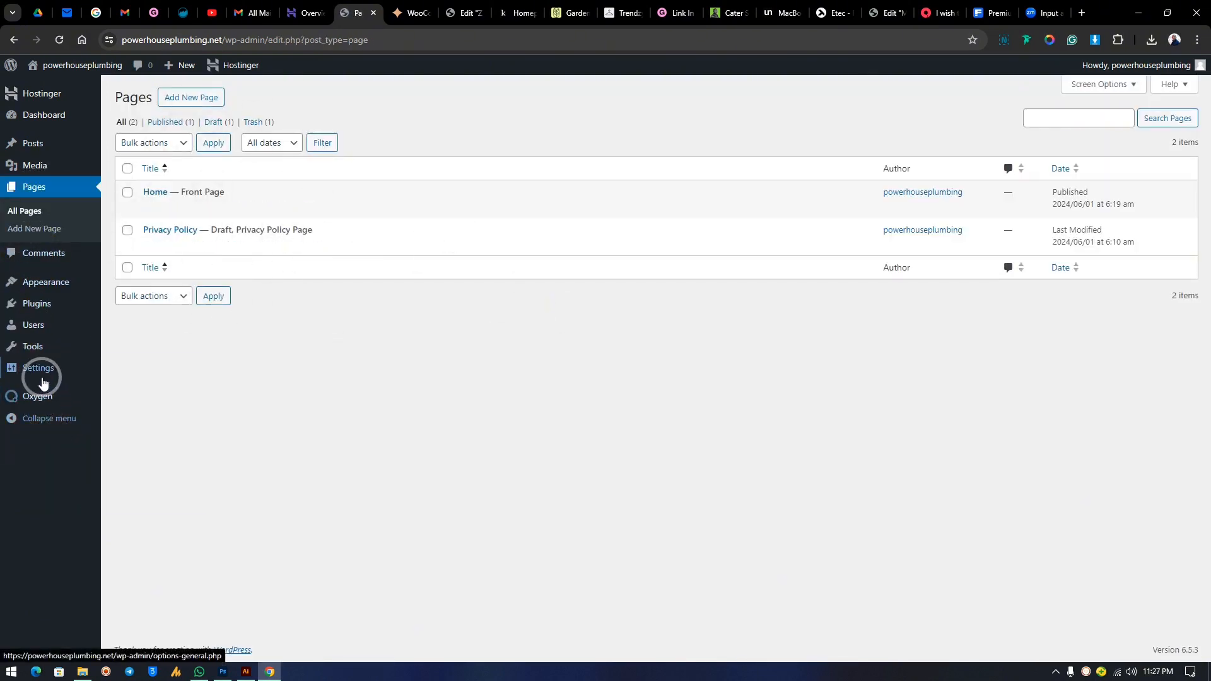
mouse_move(38, 396)
left_click(140, 420)
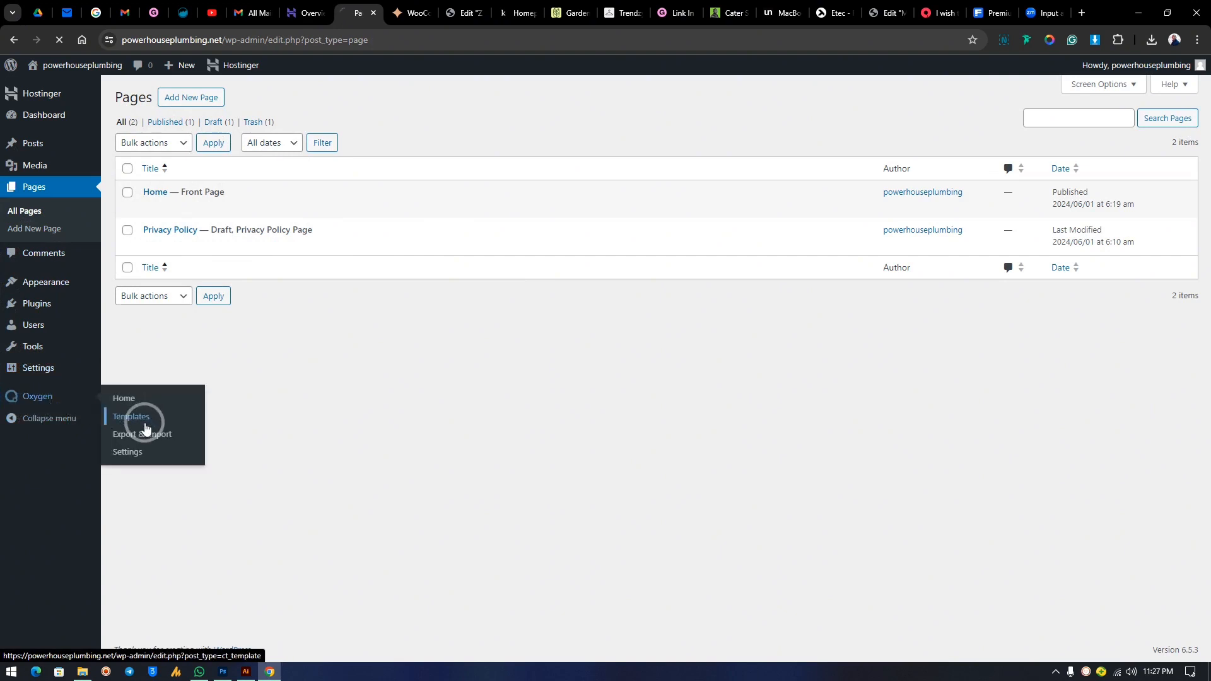
Open the template type filter and close it without changing anything.
left_click(325, 245)
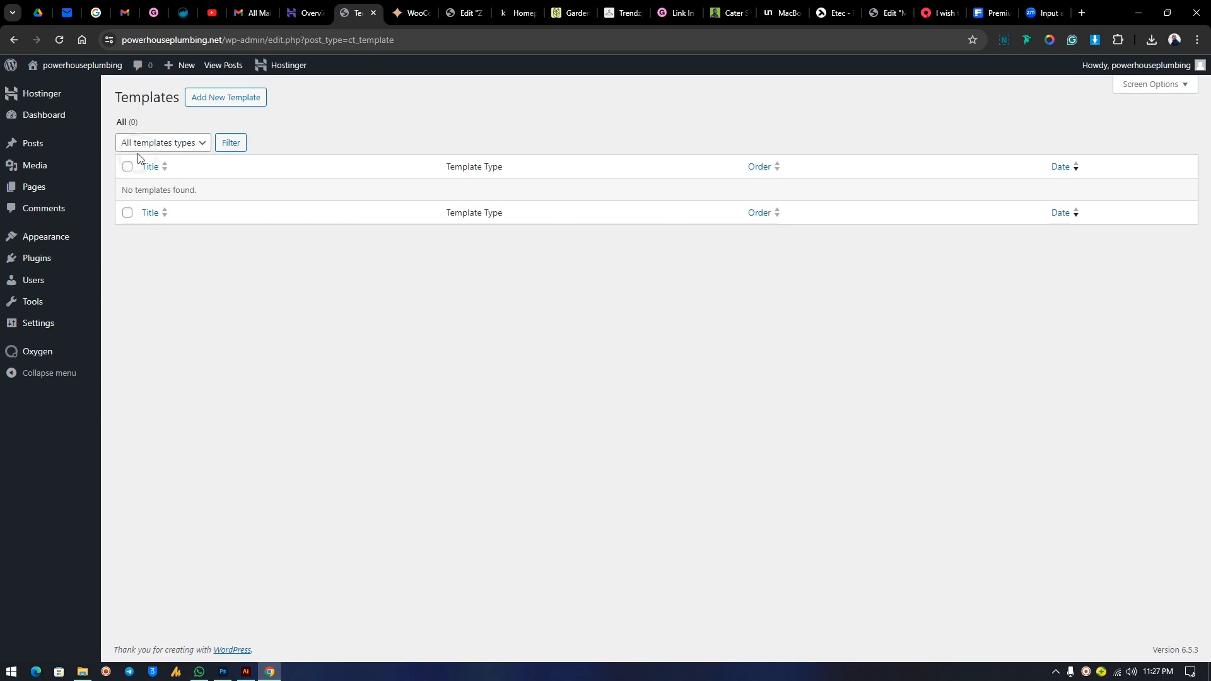
left_click(166, 145)
left_click(167, 147)
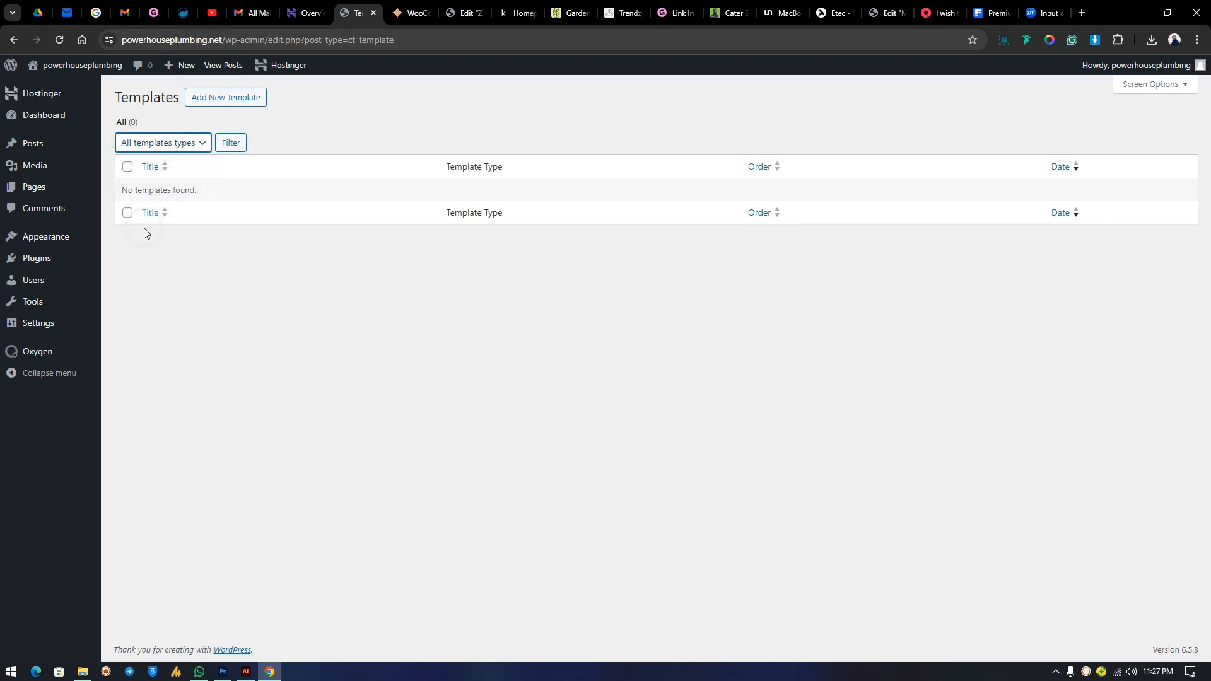